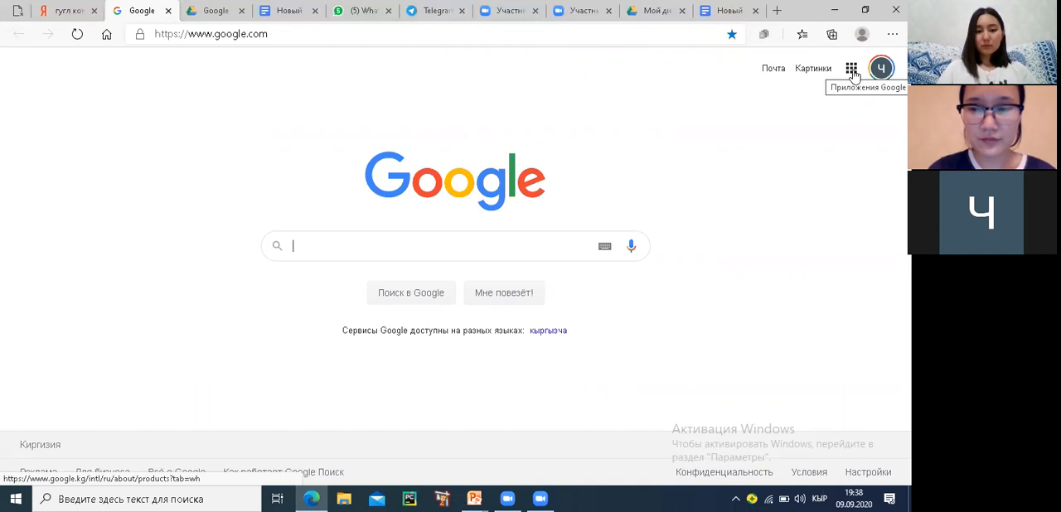
Open Google Drive from the Google home page and check which account is signed in
left_click(852, 71)
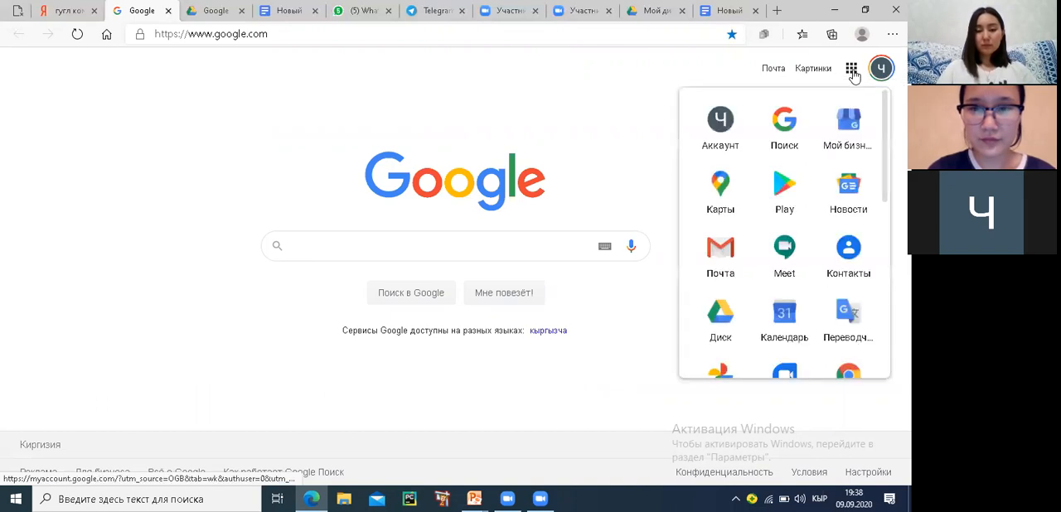
left_click(718, 325)
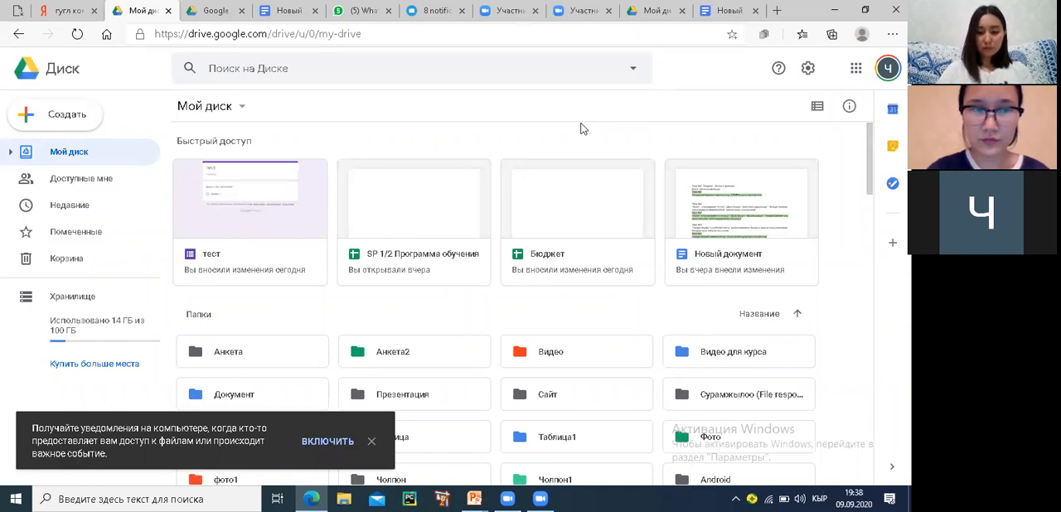
left_click(887, 70)
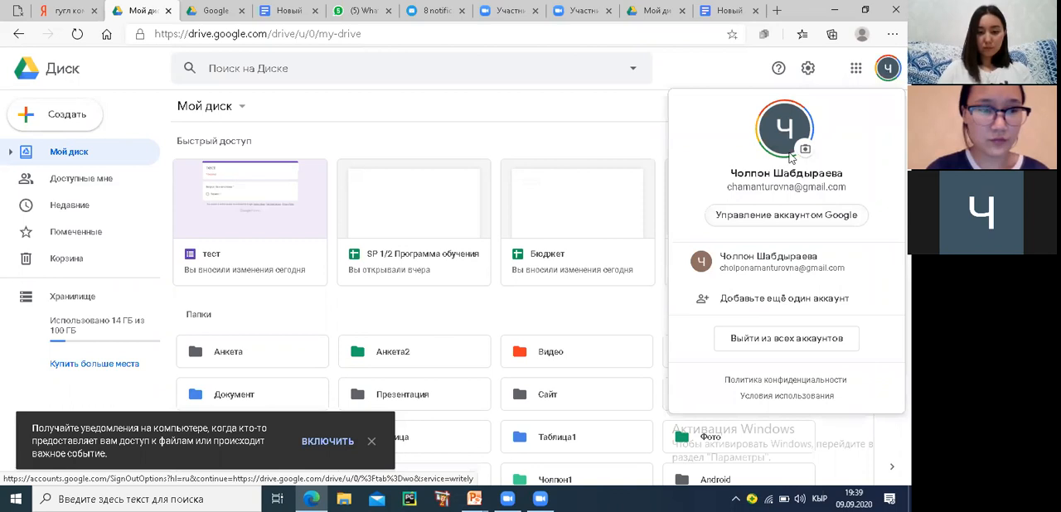
left_click(562, 113)
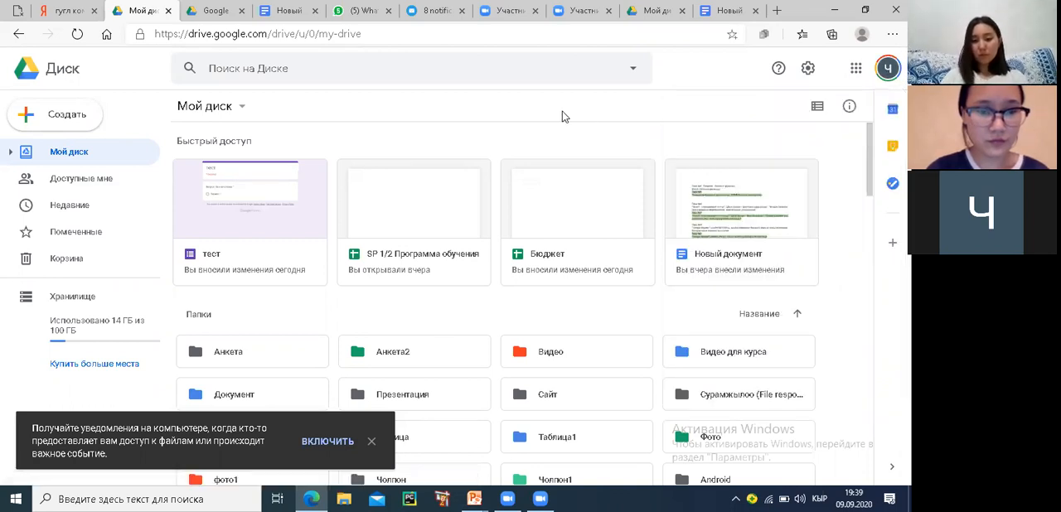
Create a new blank Google Form in My Drive
left_click(51, 120)
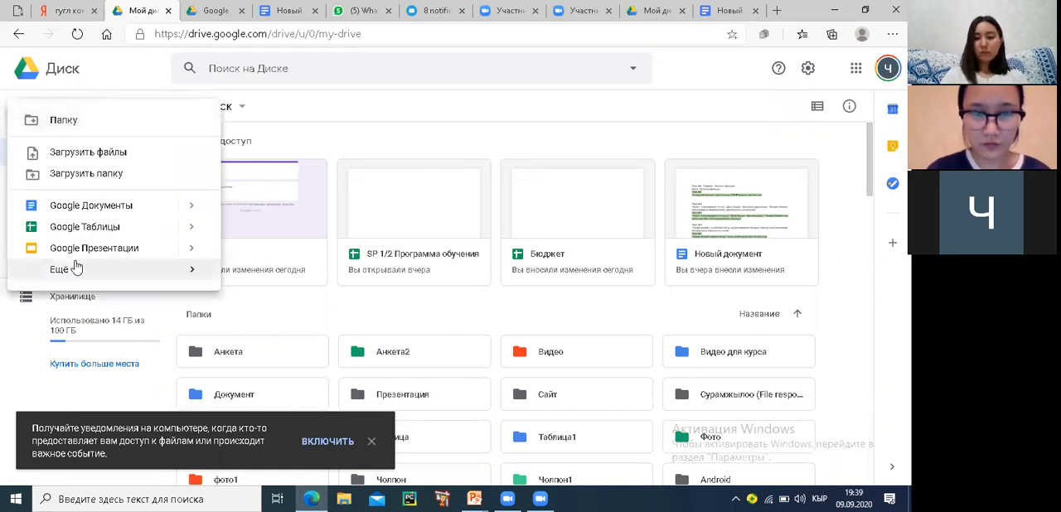
mouse_move(75, 269)
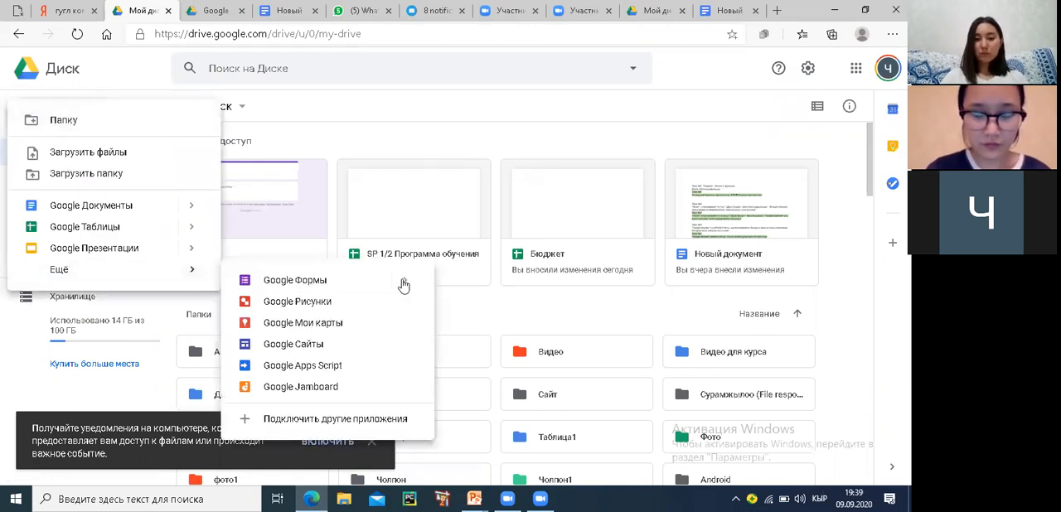
mouse_move(403, 286)
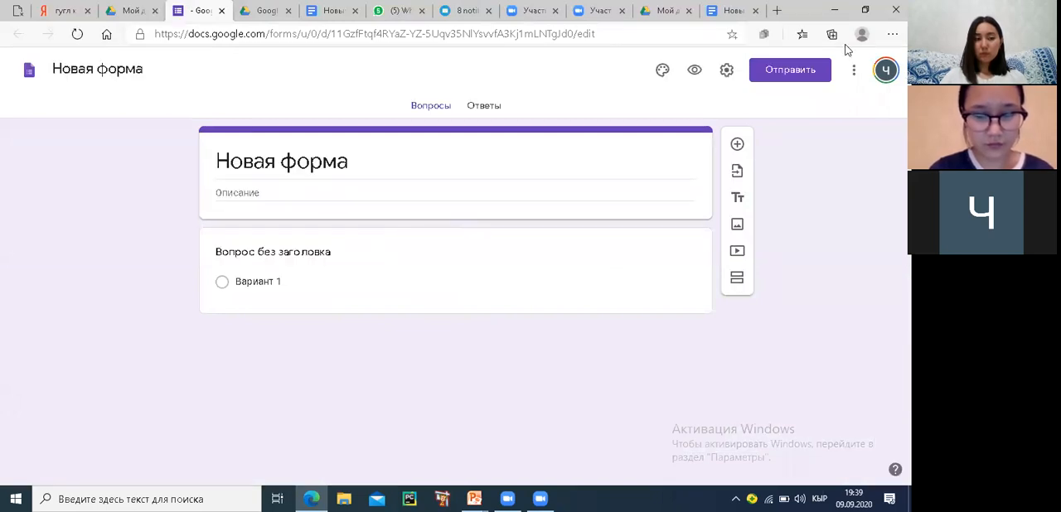
Replace the form's heading with "Математика"
left_click(349, 159)
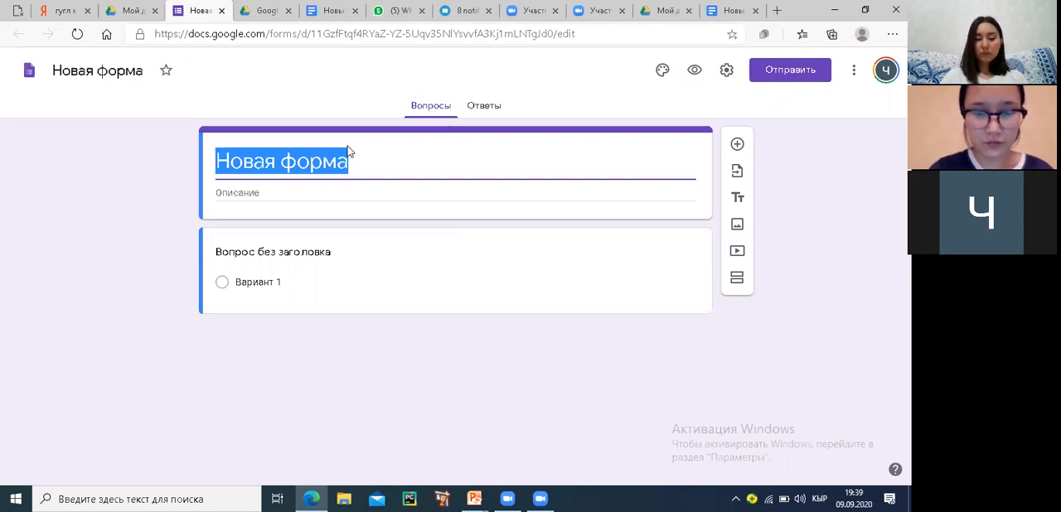
type("Матем")
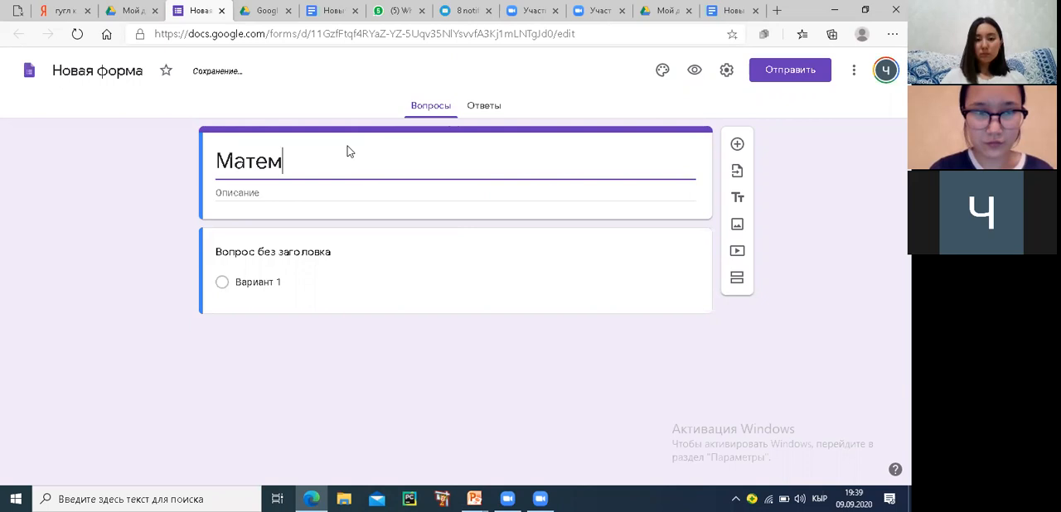
type("атика")
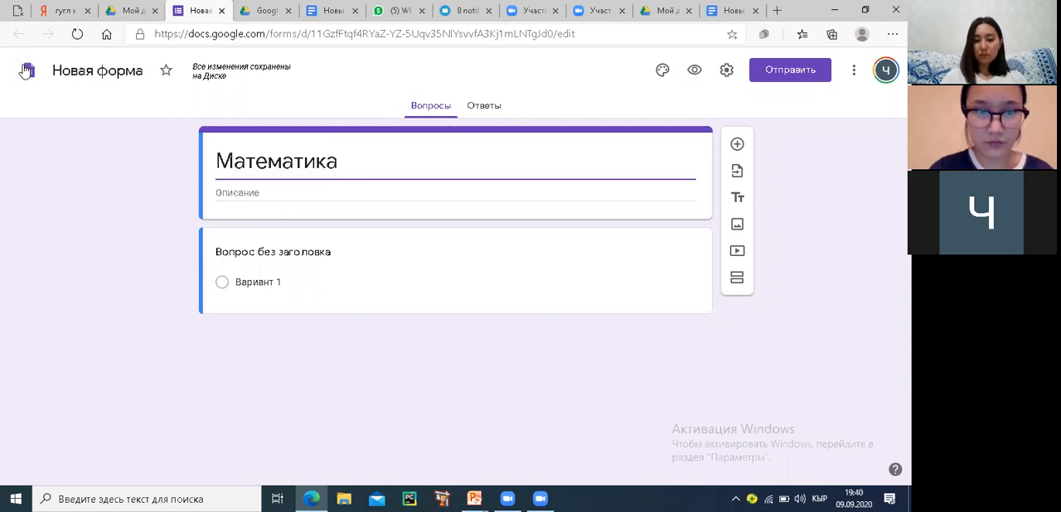
Make the form's file name match its heading, "Математика"
left_click_drag(85, 79, 151, 75)
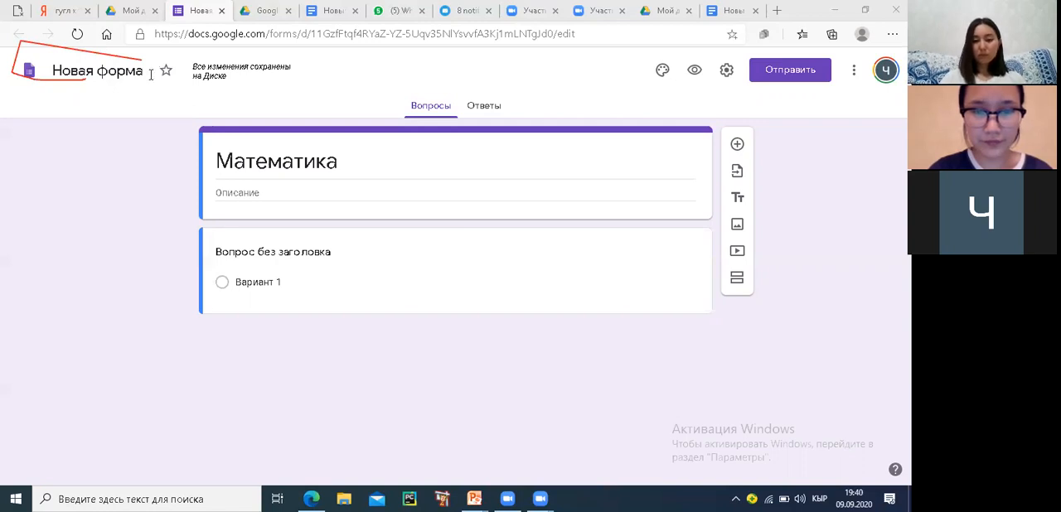
left_click_drag(151, 74, 109, 83)
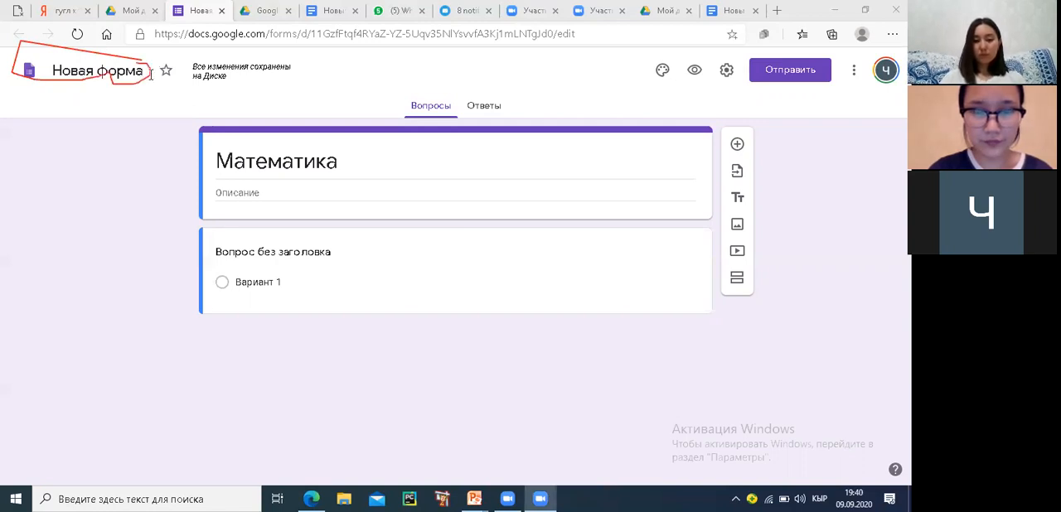
left_click(87, 71)
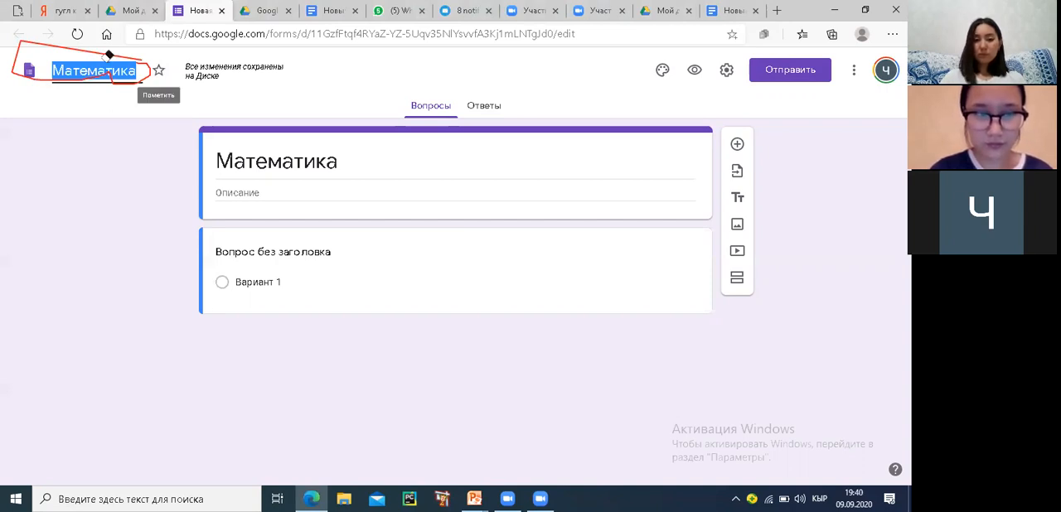
left_click(111, 54)
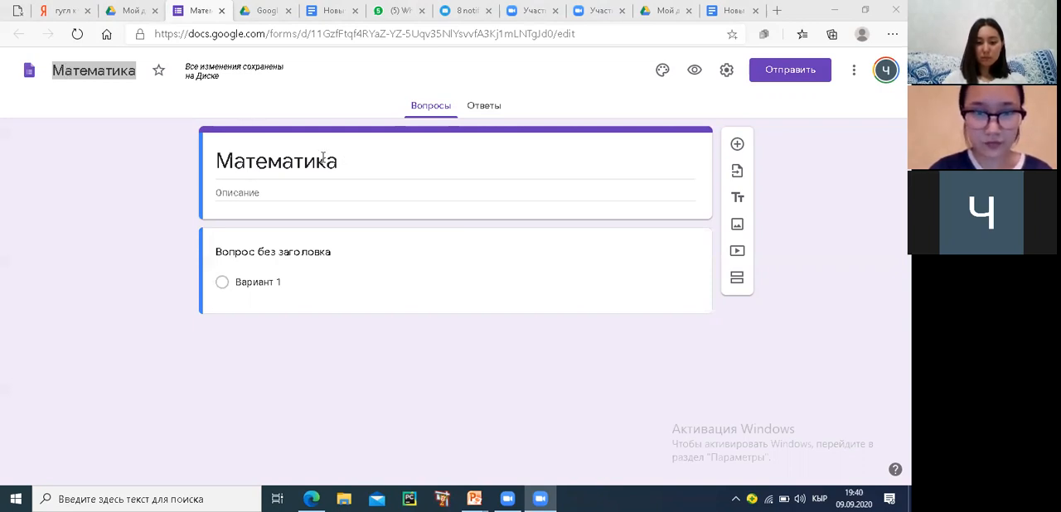
Enter "1-класс" as the form's description
left_click(260, 191)
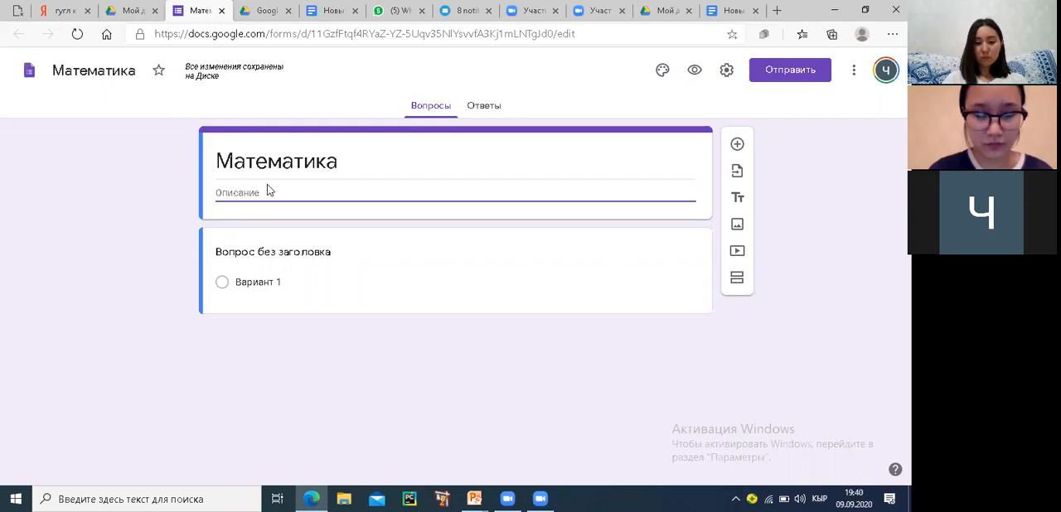
type("1-класс")
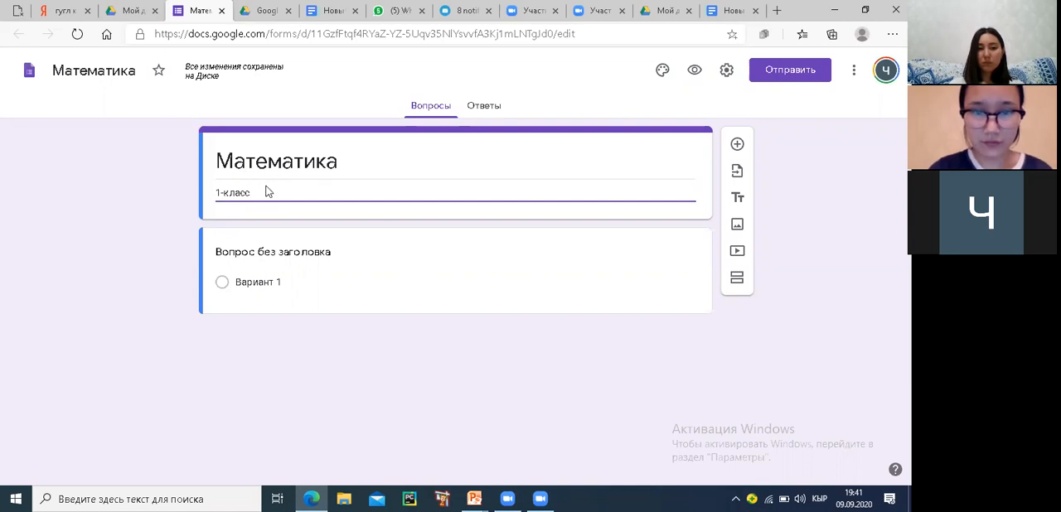
left_click(263, 256)
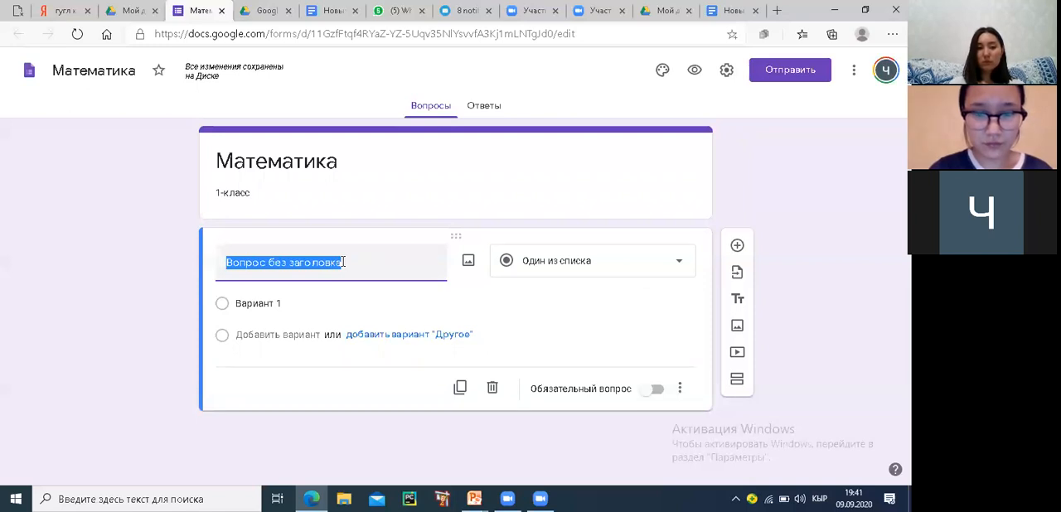
type("1")
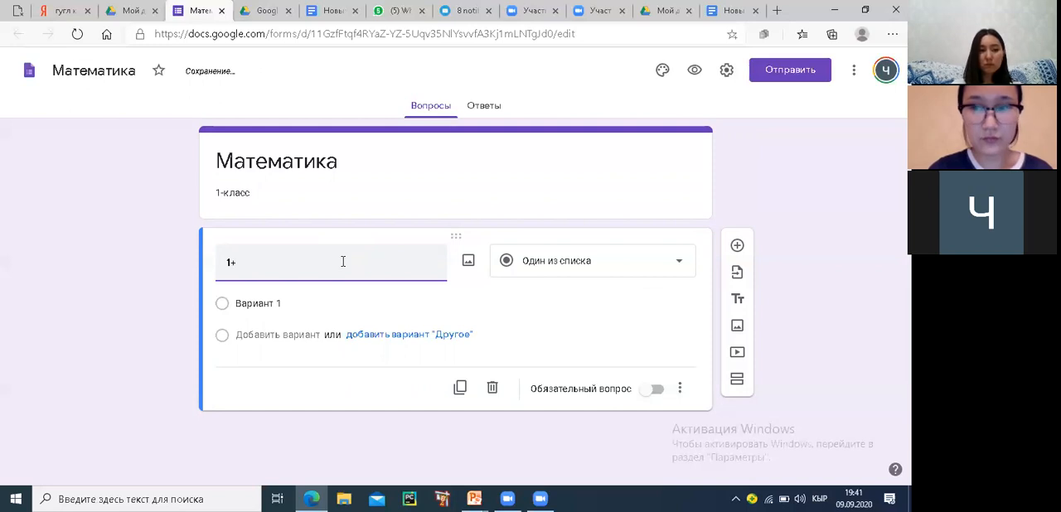
type("+3н")
key("BackSpace")
key("BackSpace")
key("BackSpace")
key("BackSpace")
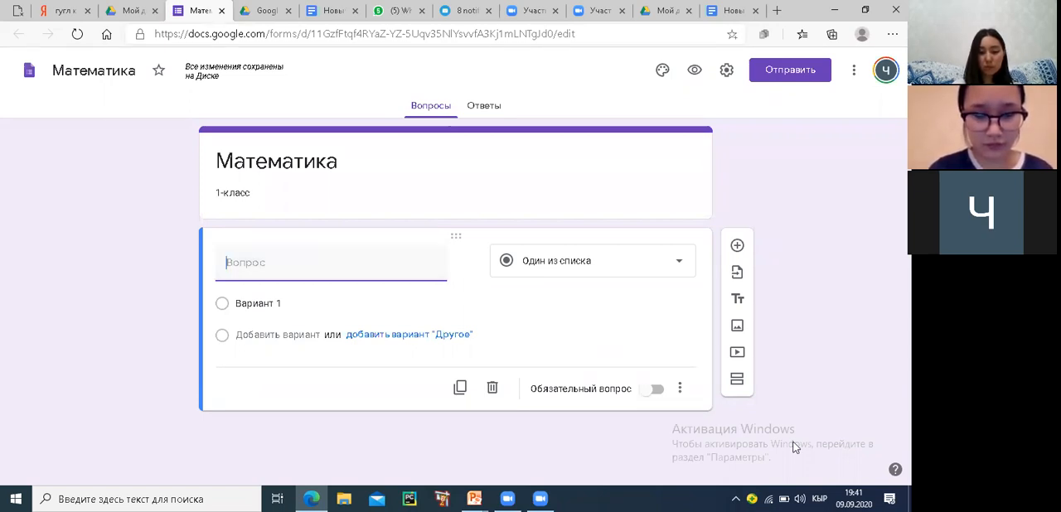
Enter "Аты-жөнү?" as the text of the first question
type("Ат")
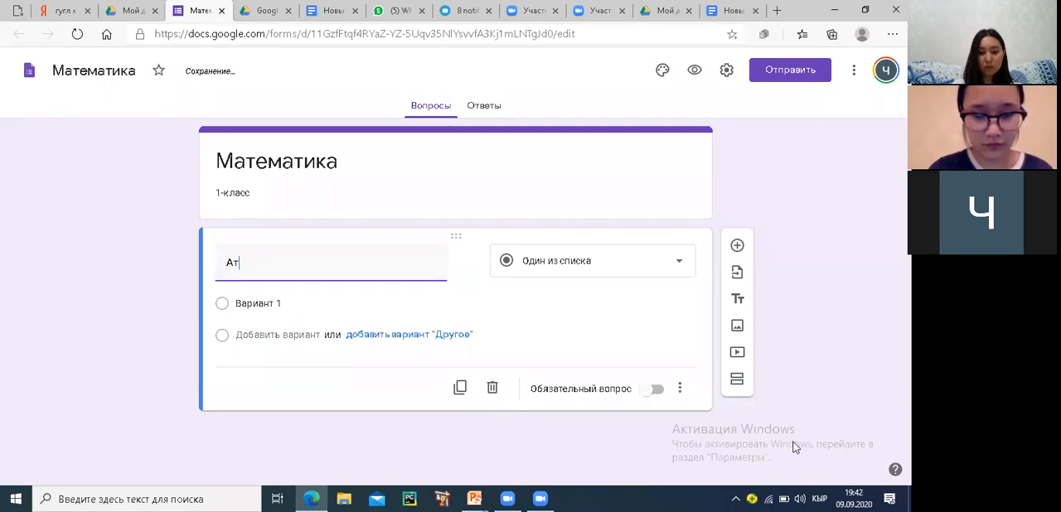
type("ы-ж")
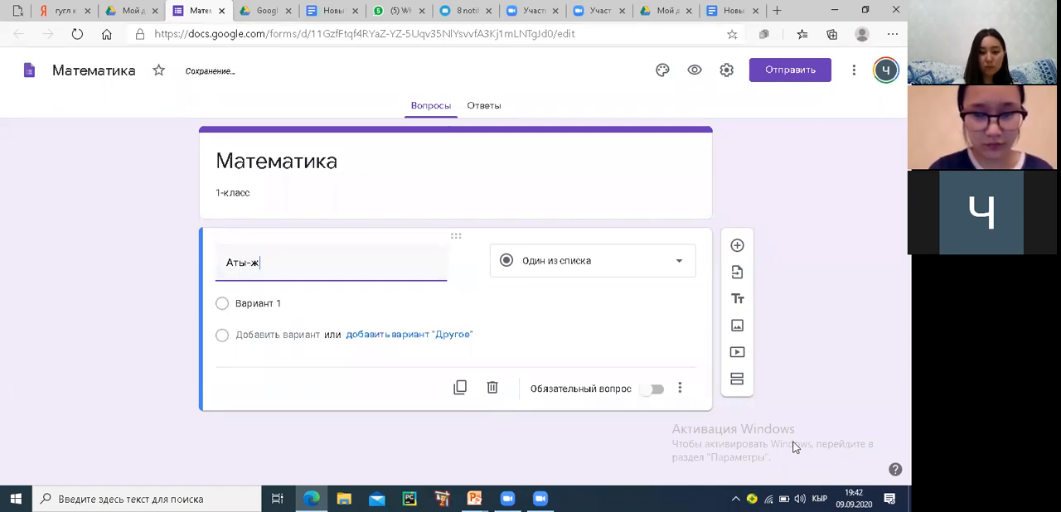
type("өнү?")
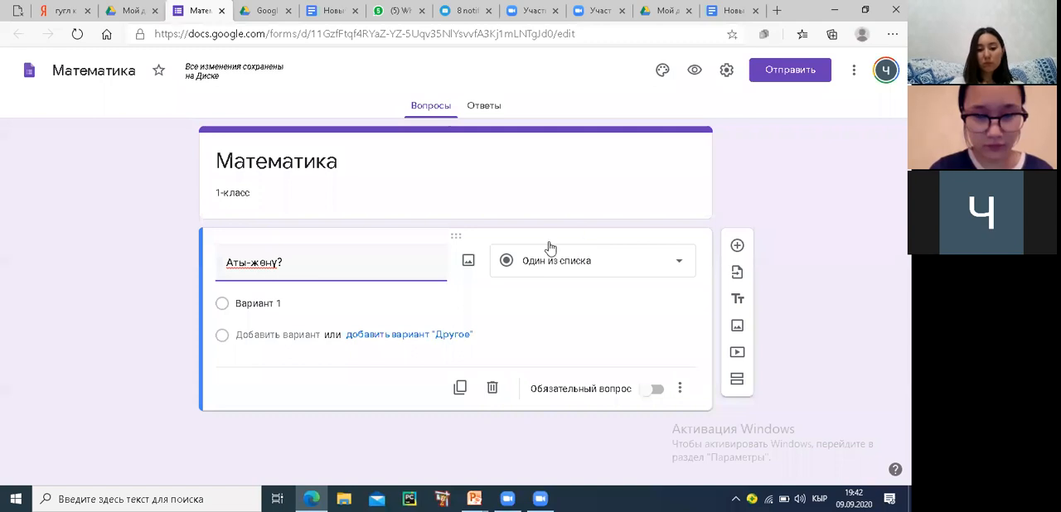
mouse_move(673, 207)
left_mouse_down()
mouse_move(544, 207)
mouse_move(634, 325)
mouse_move(692, 214)
mouse_move(634, 216)
left_mouse_up()
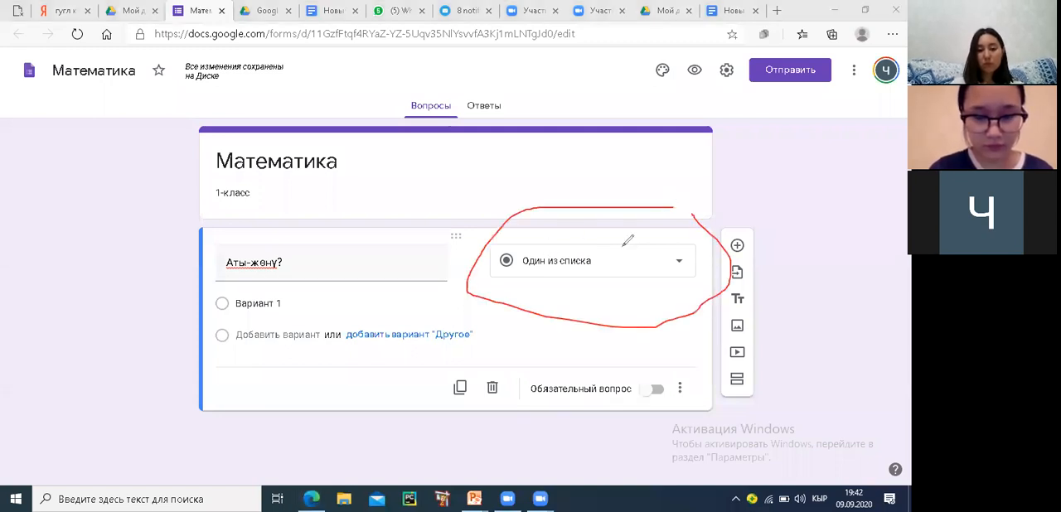
left_click(557, 112)
left_click(534, 206)
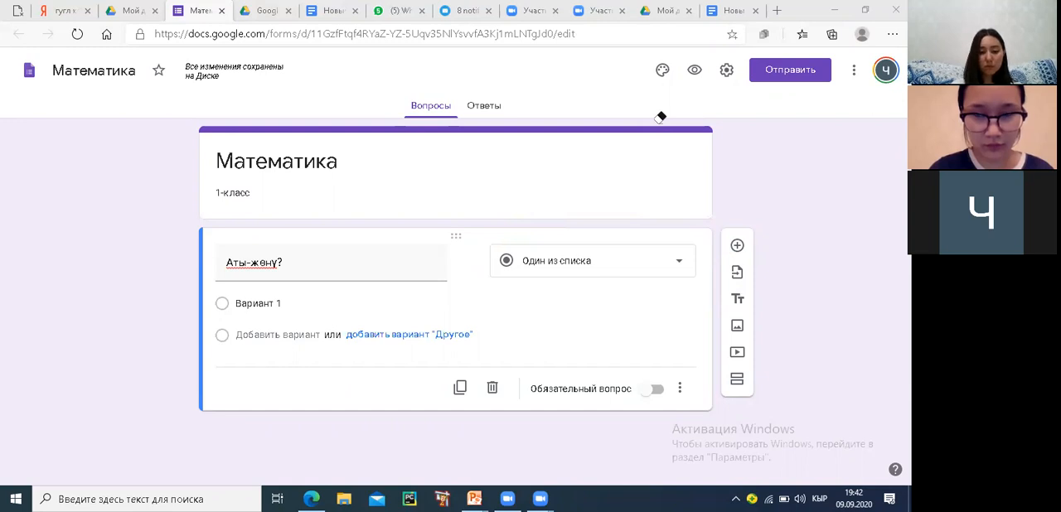
left_click(677, 267)
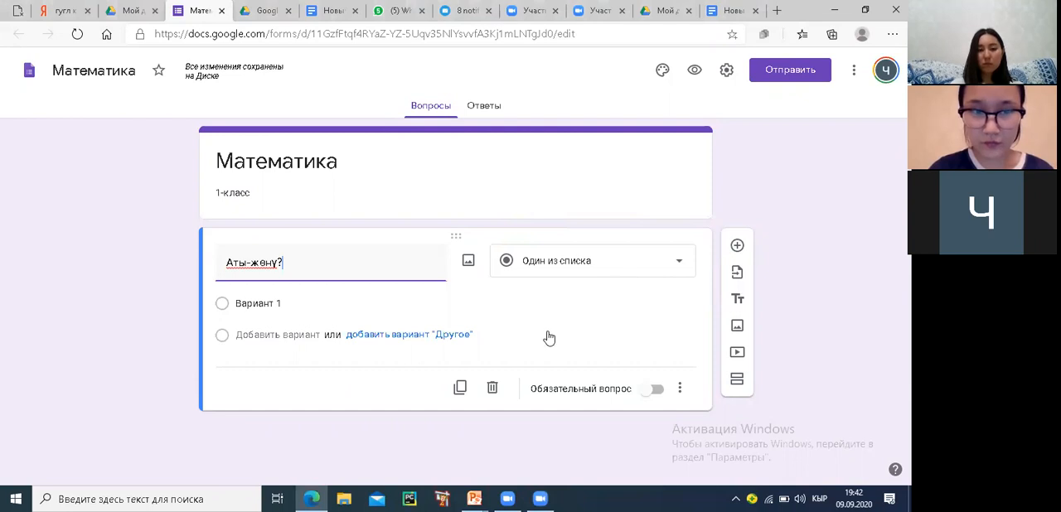
Set the "Аты-жөнү?" question's answer type to "Текст (строка)" and make it required
left_click(563, 260)
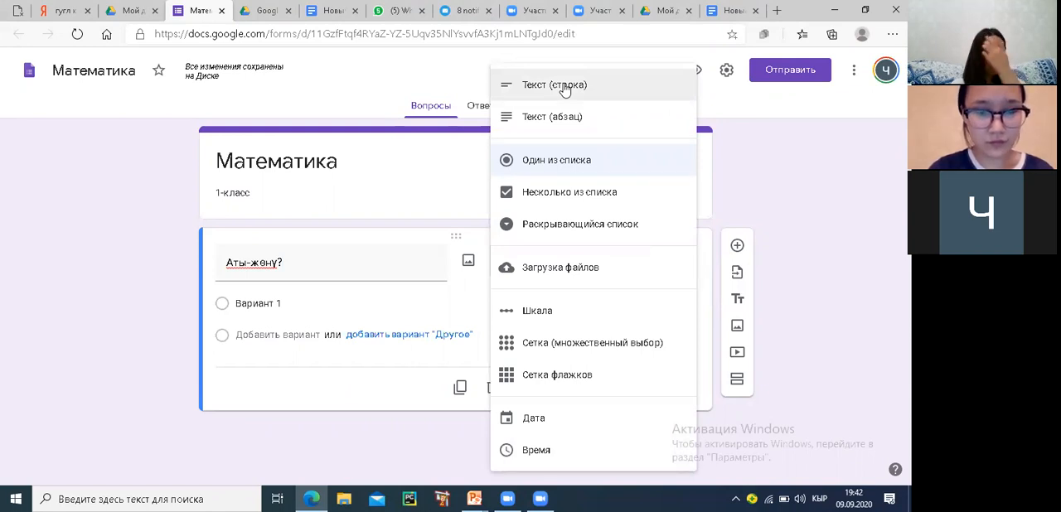
left_click(562, 90)
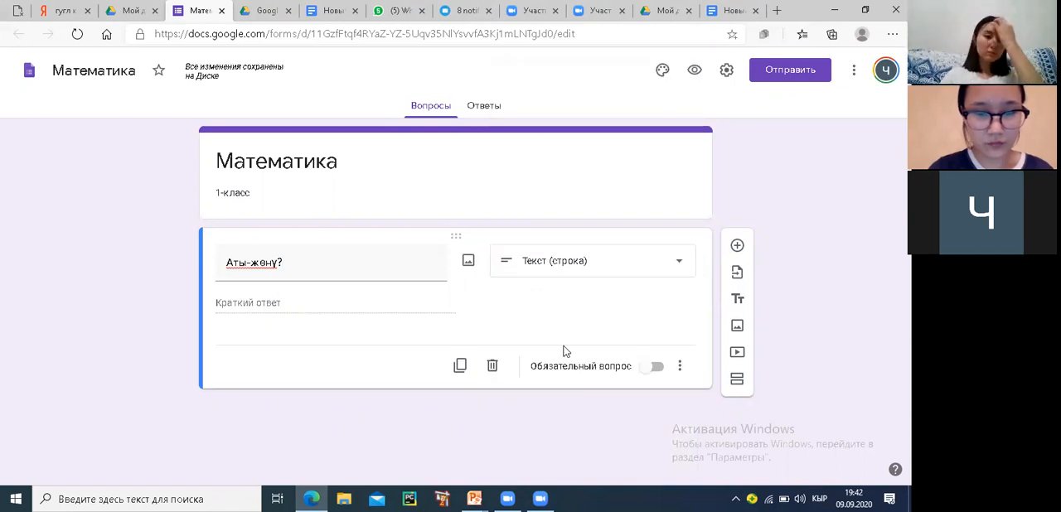
left_click(658, 368)
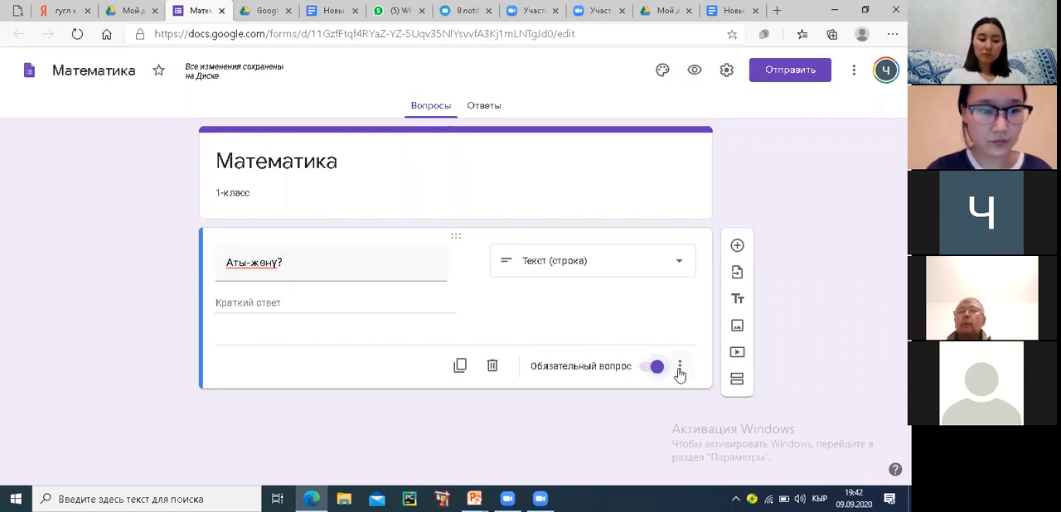
Add a second question titled "Классы?" and set its answer type to "Текст (строка)"
left_click(738, 250)
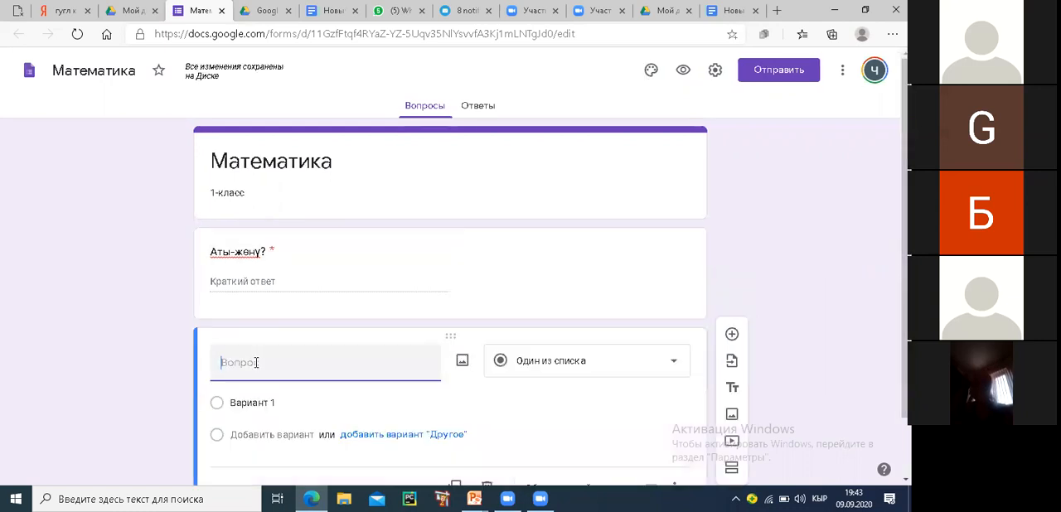
type("клас")
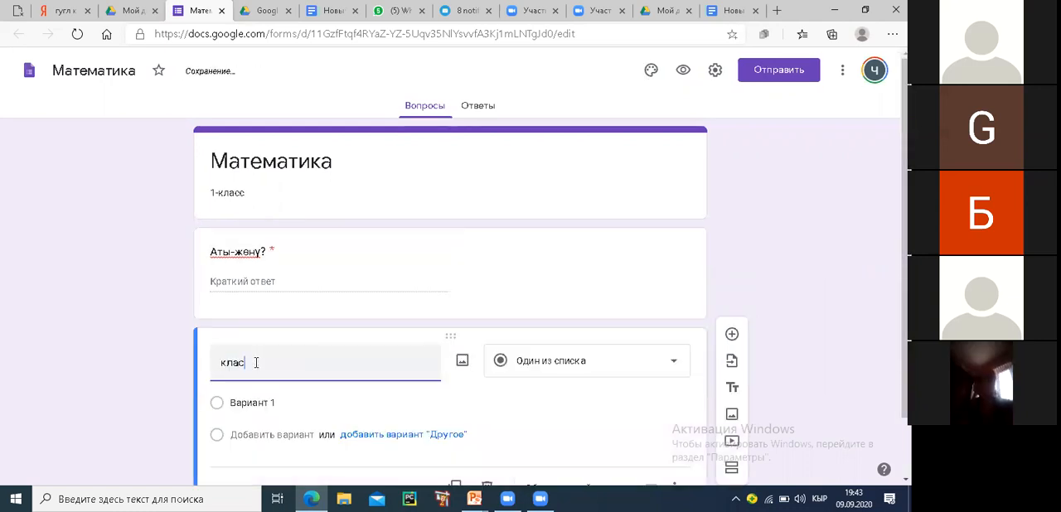
type("сы")
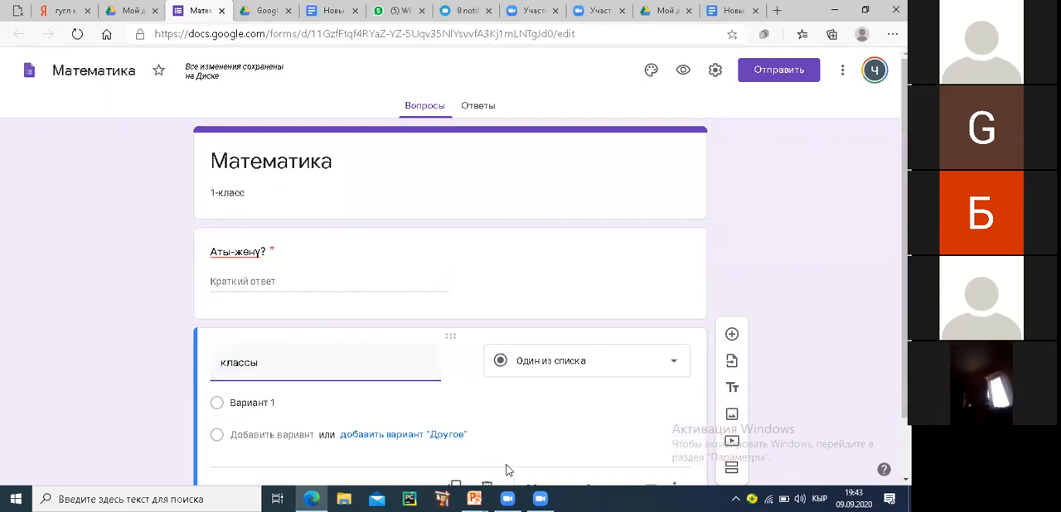
type("?")
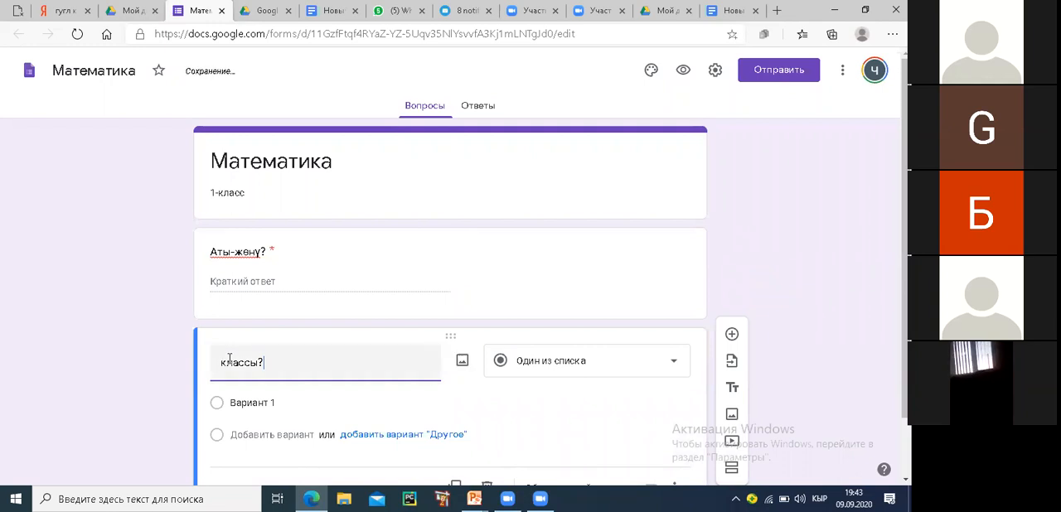
left_click(227, 362)
key("BackSpace")
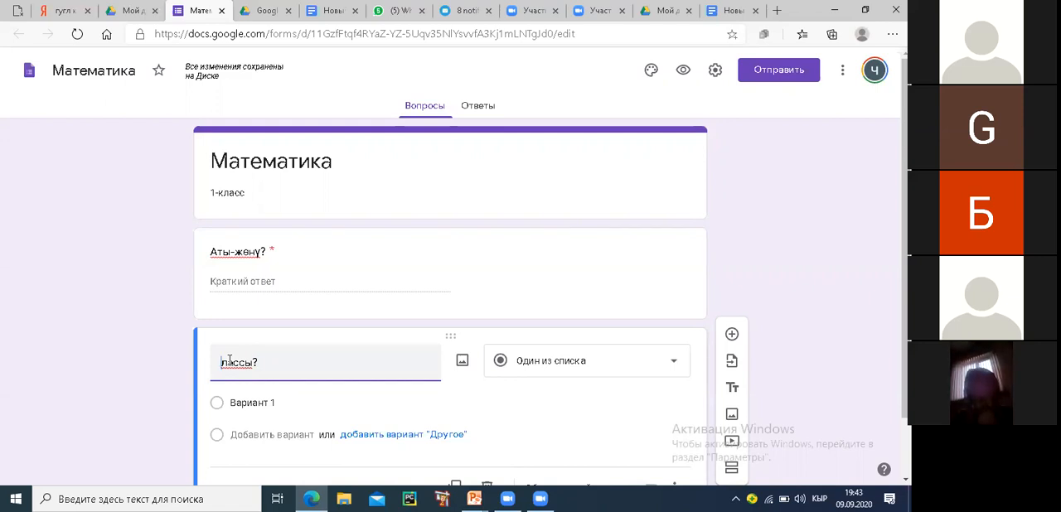
type("К")
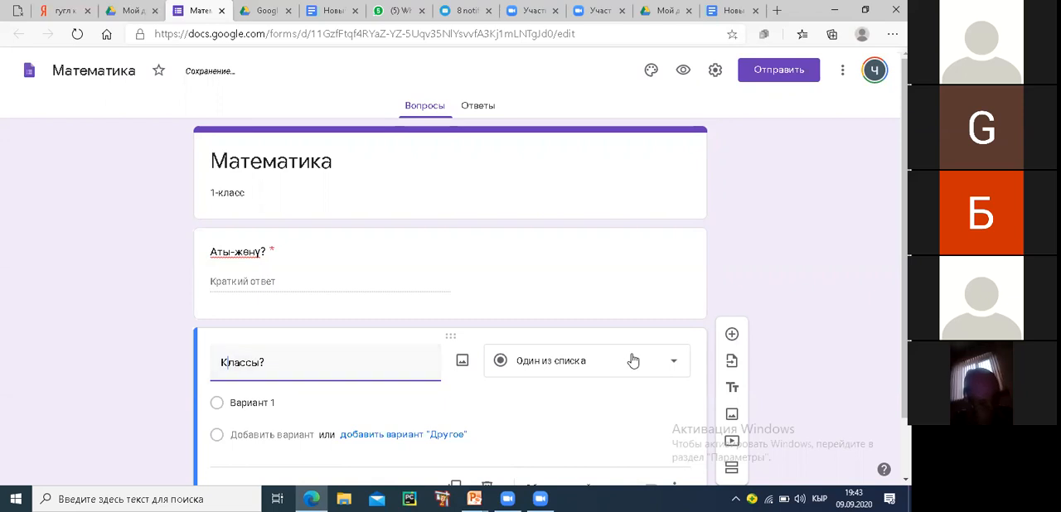
left_click(673, 366)
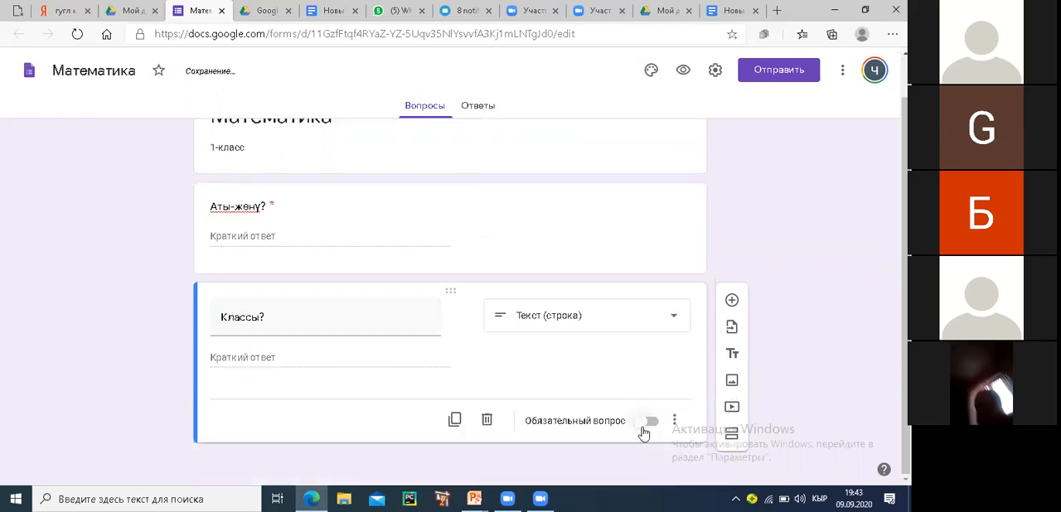
Make the "Классы?" question required and add a new section after it
left_click(655, 425)
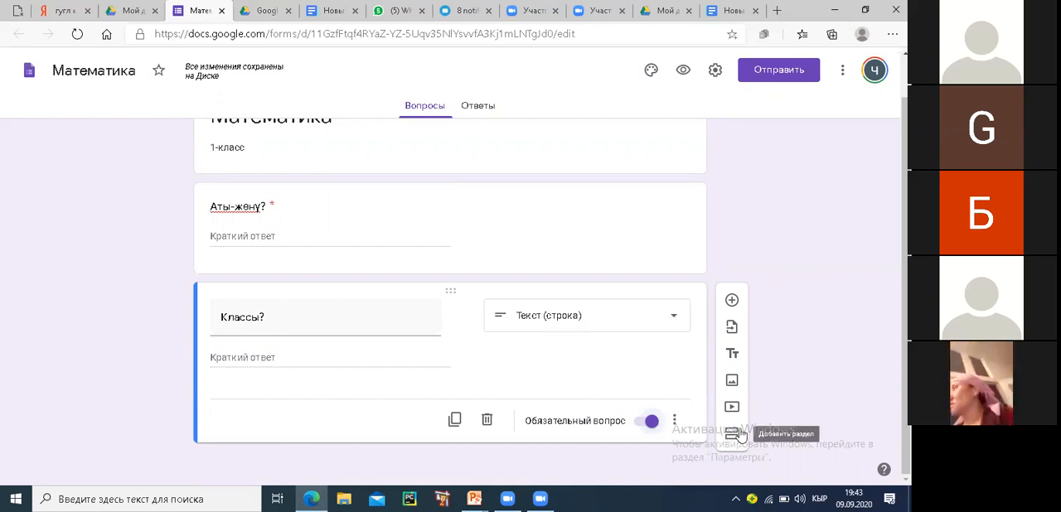
mouse_move(710, 437)
left_mouse_down()
mouse_move(755, 429)
mouse_move(757, 412)
mouse_move(744, 415)
left_mouse_up()
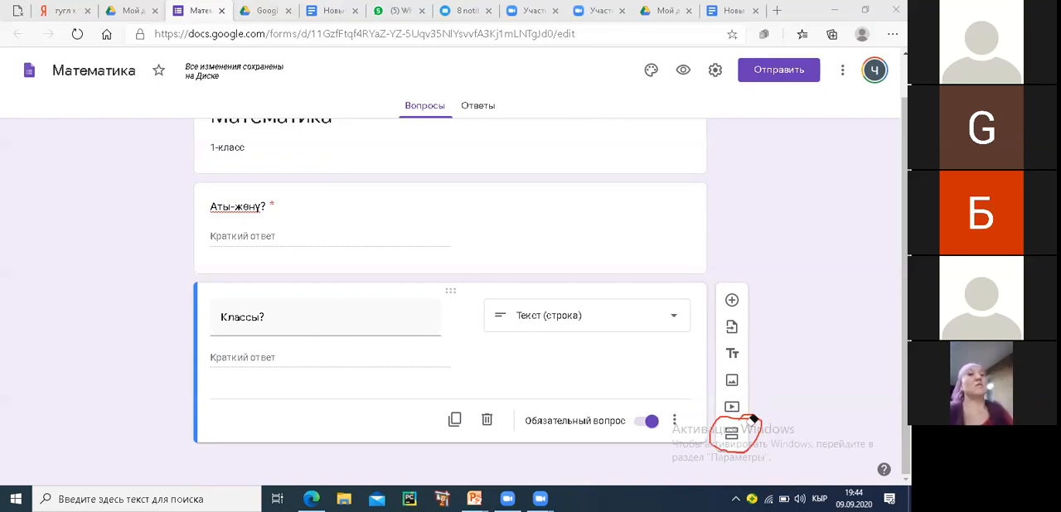
left_click(734, 427)
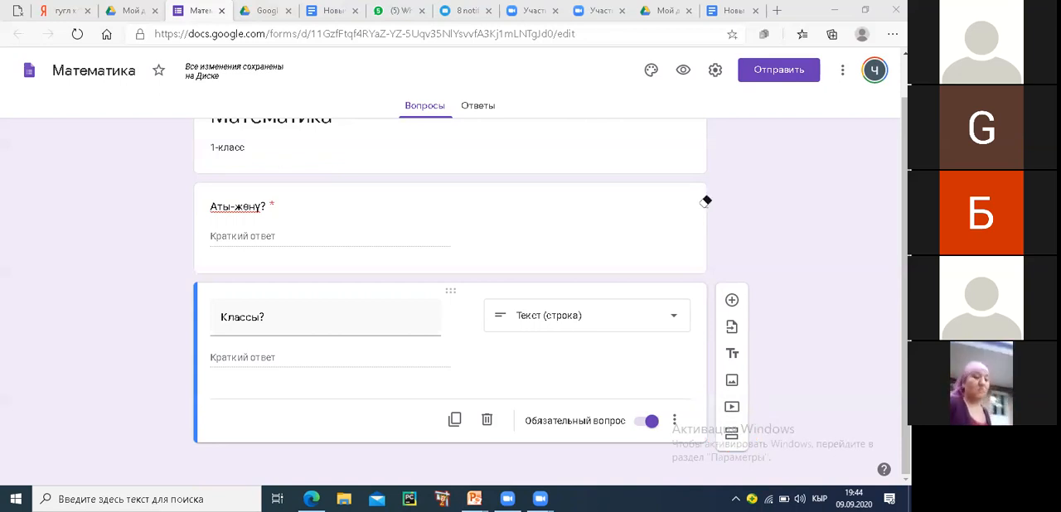
left_click(732, 436)
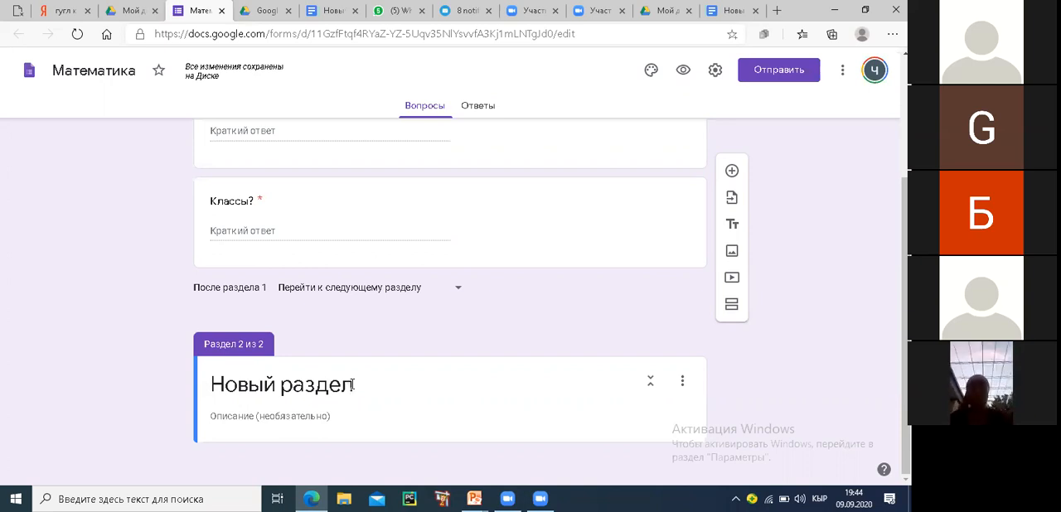
Replace the new section's title with "математика боюнча"
left_click(351, 384)
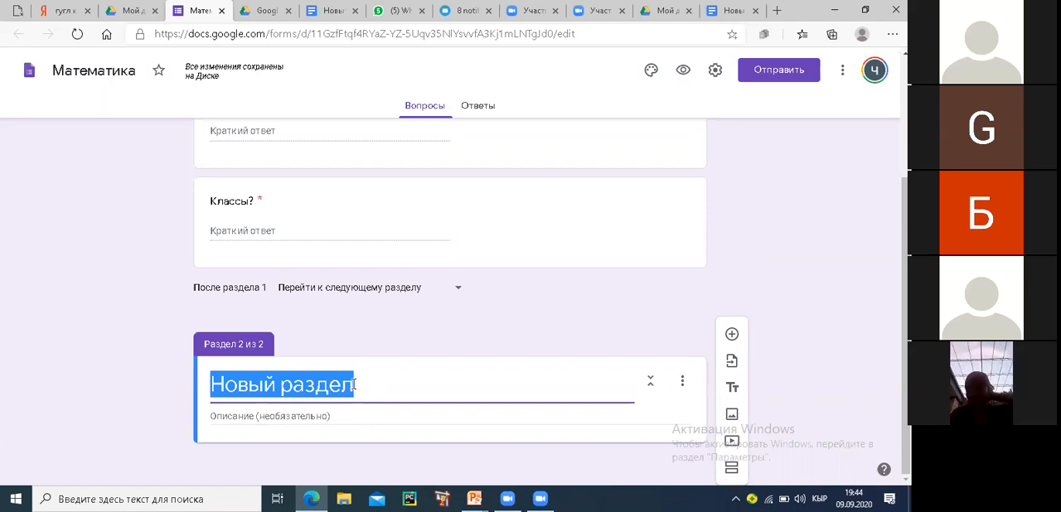
type("мате")
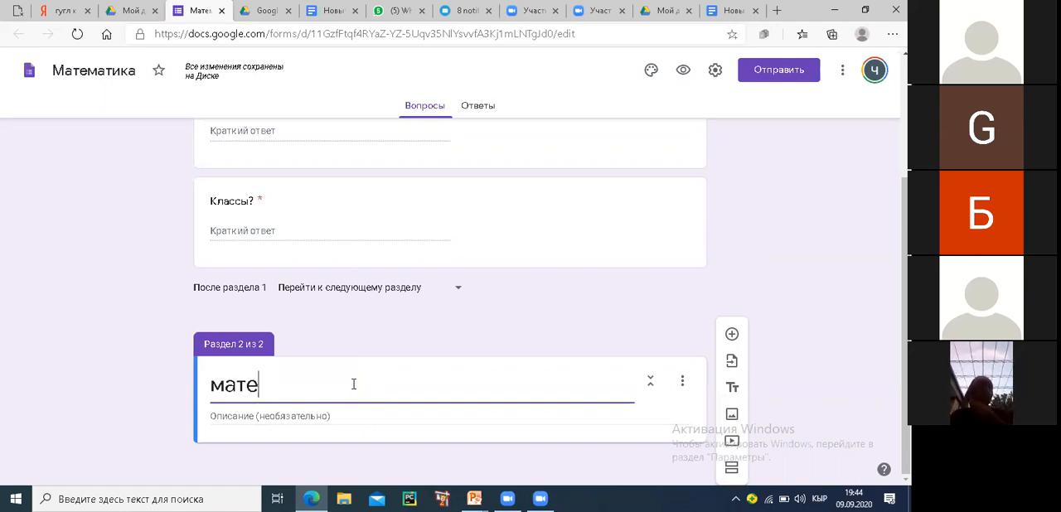
type("мат")
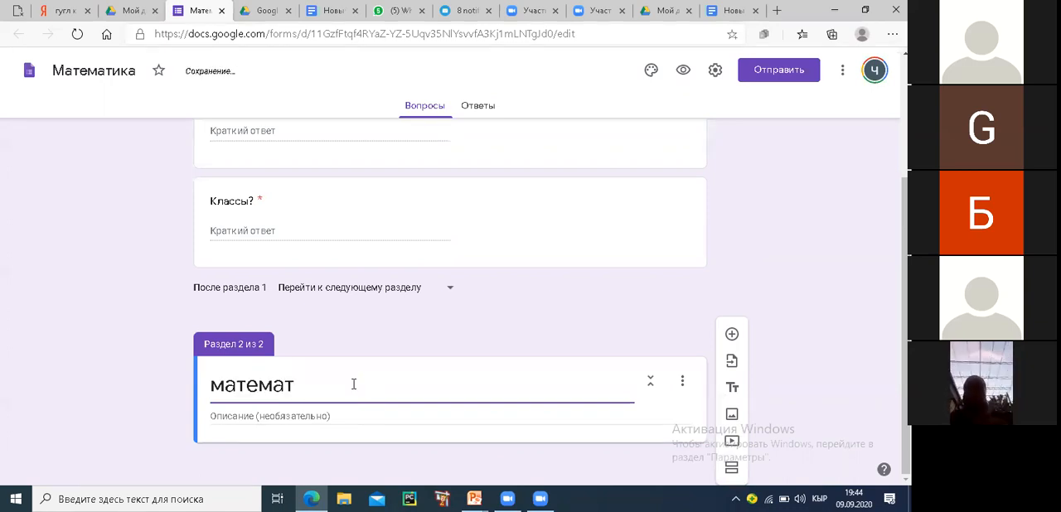
type("ика ")
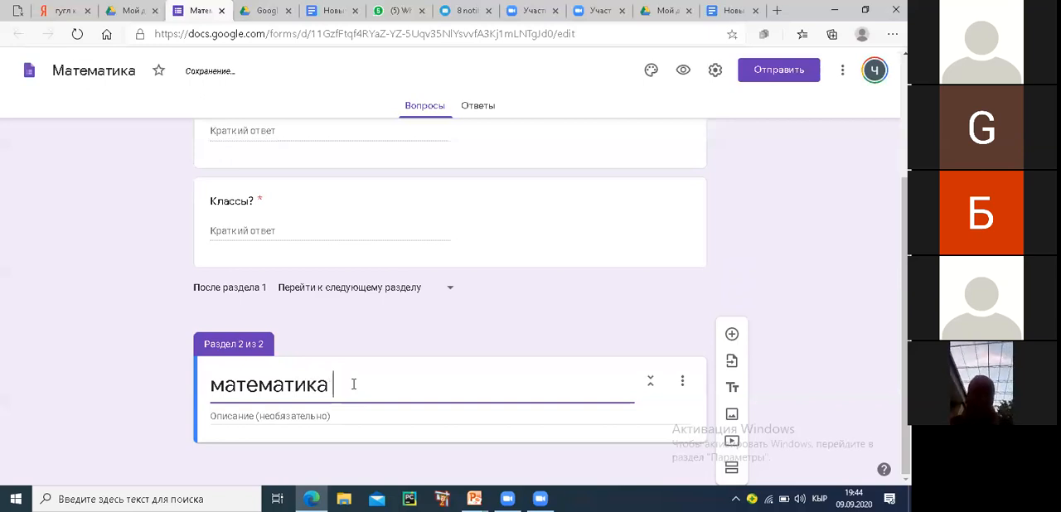
type("боюча")
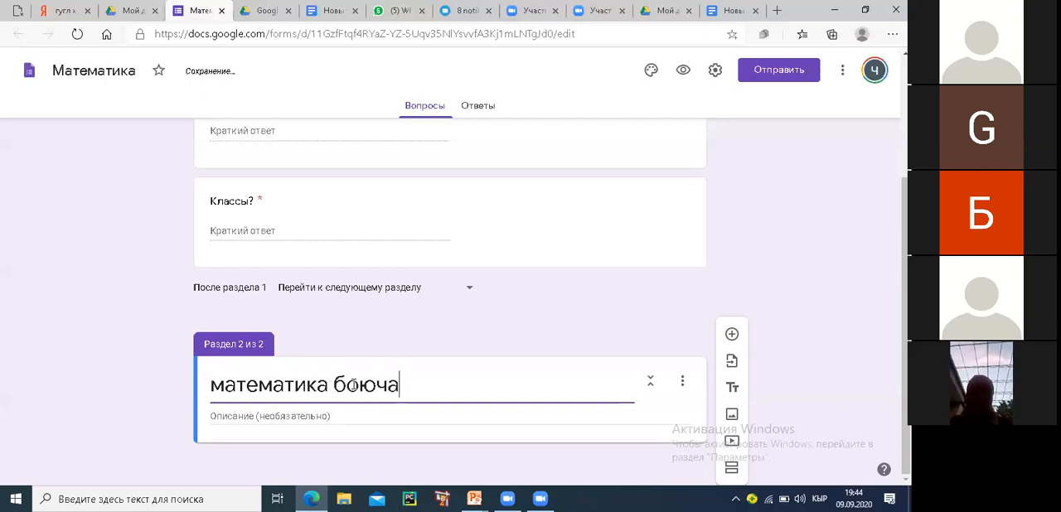
key("BackSpace")
key("BackSpace")
key("BackSpace")
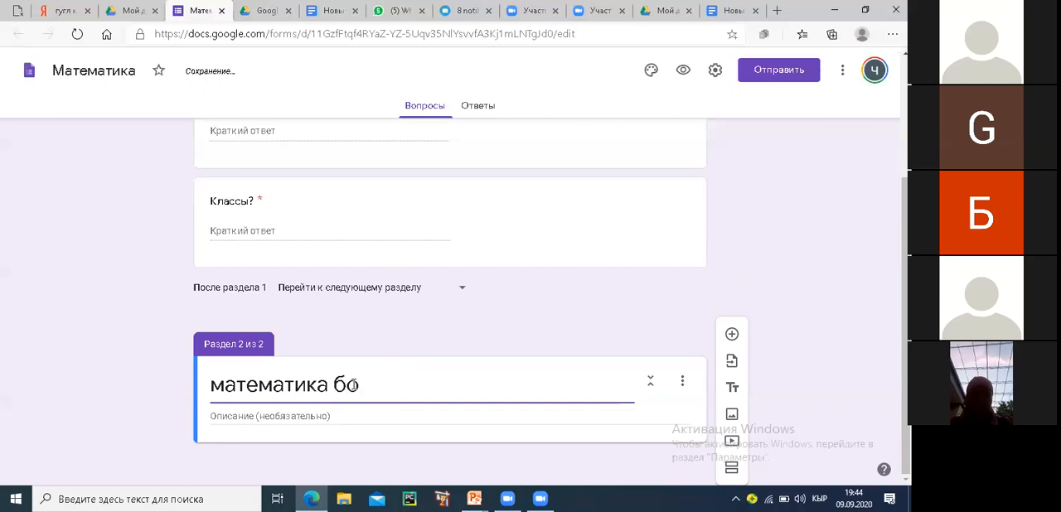
type("юнча")
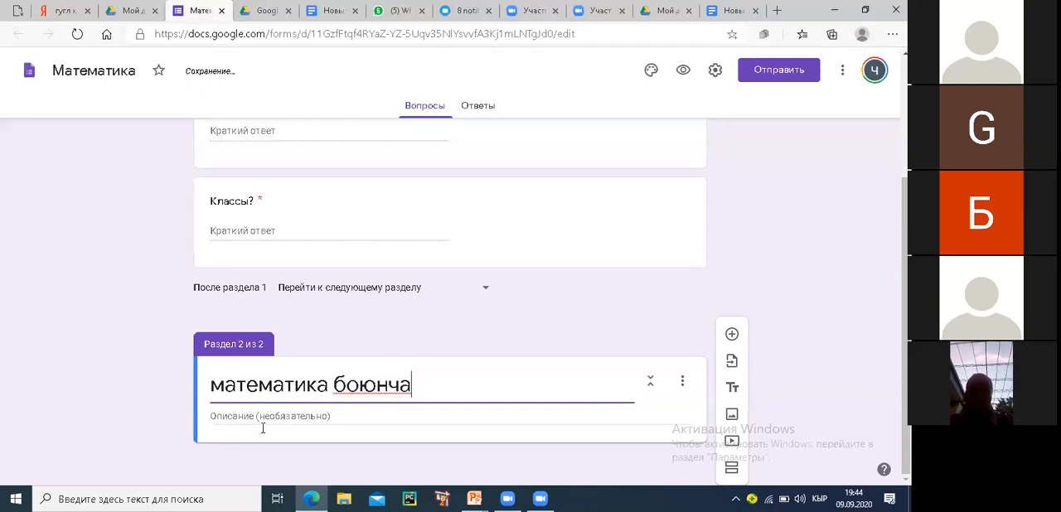
left_click(260, 416)
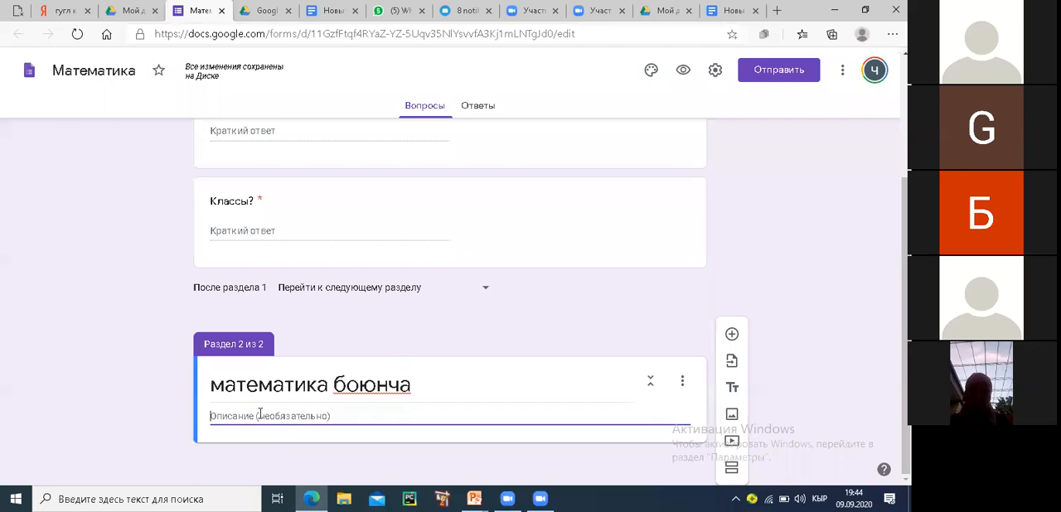
Append "тест" to the second section's title and add a blank question to that section
triple_click(438, 387)
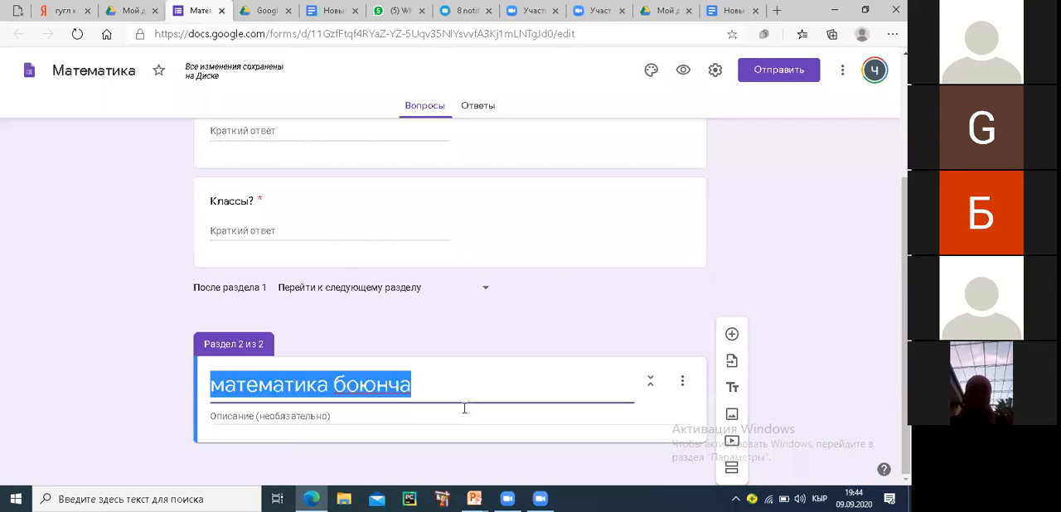
left_click(469, 385)
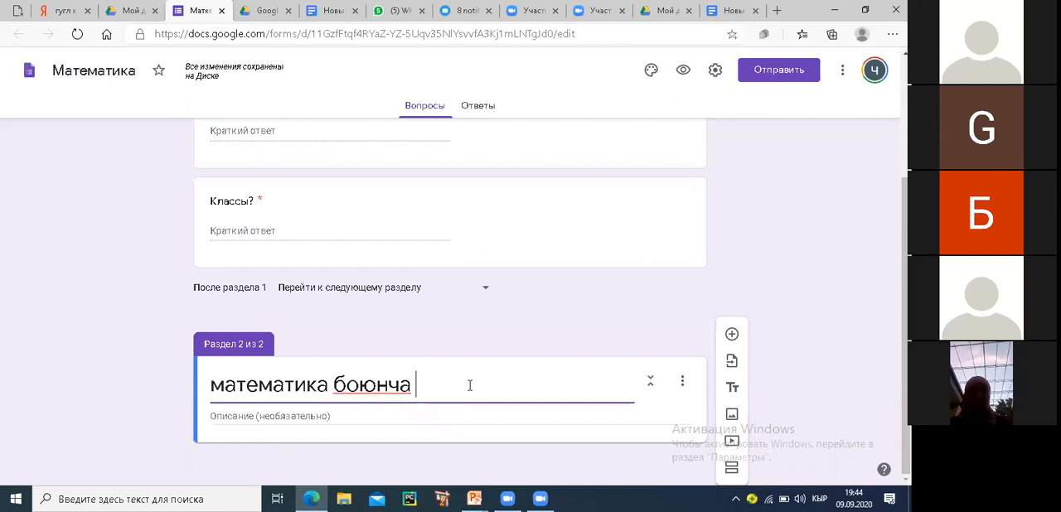
type("тест")
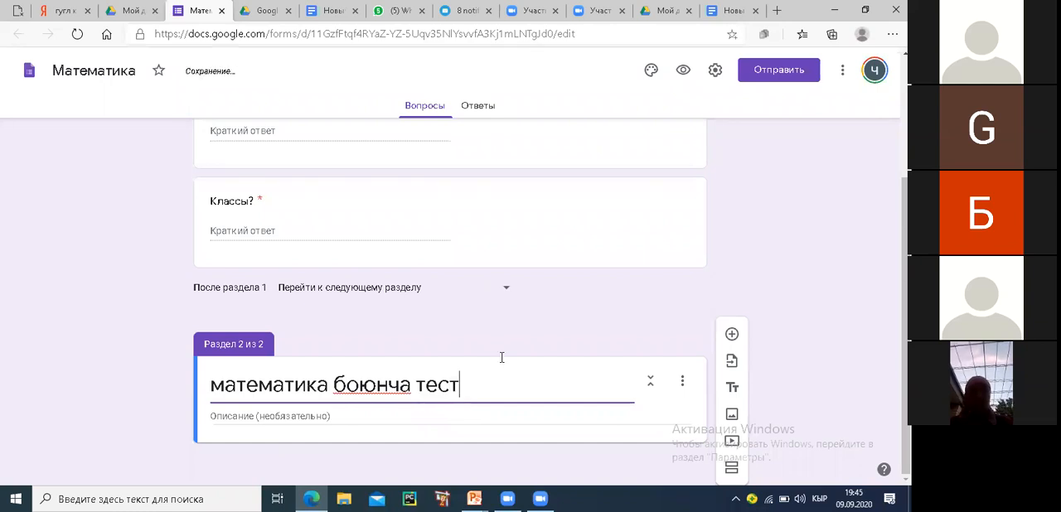
left_click(298, 418)
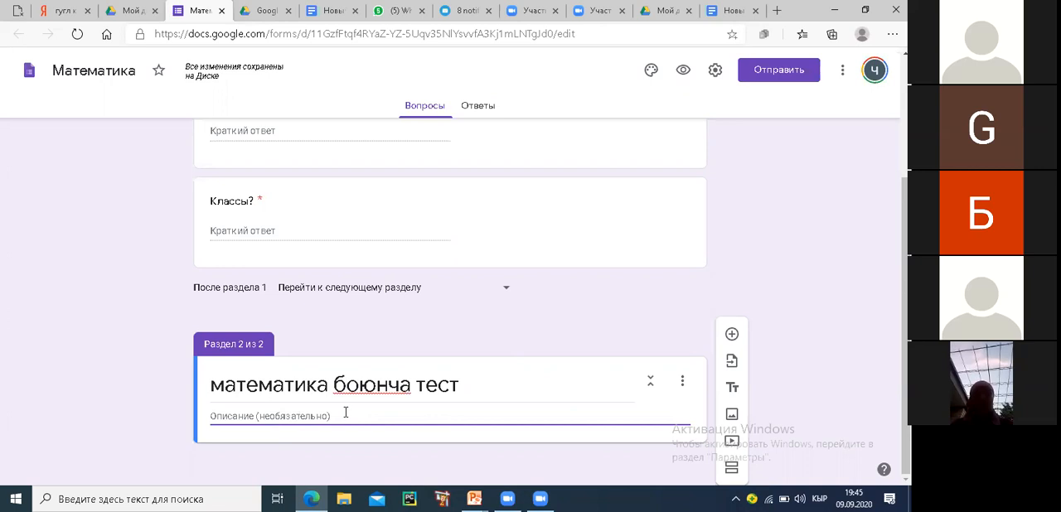
left_click(731, 334)
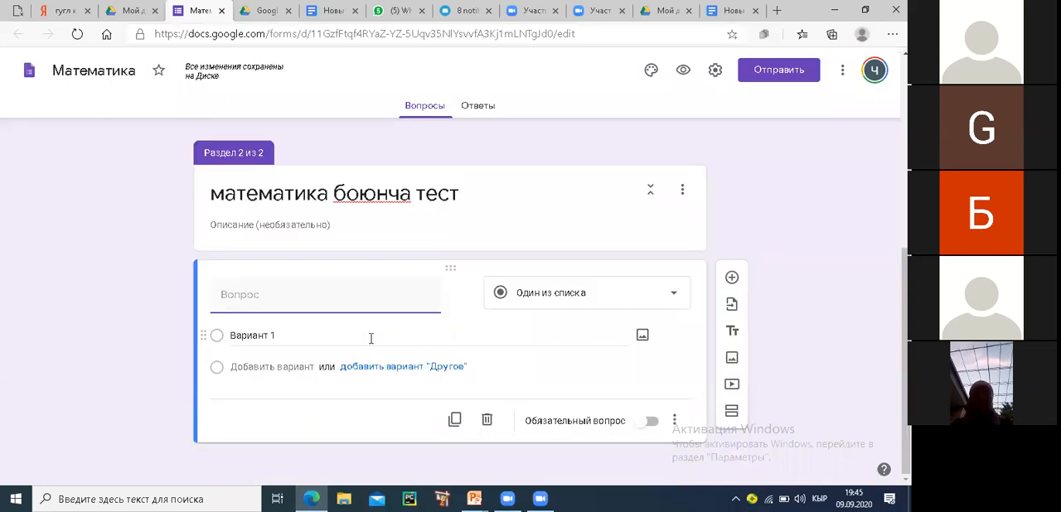
scroll(421, 284, "up", 3)
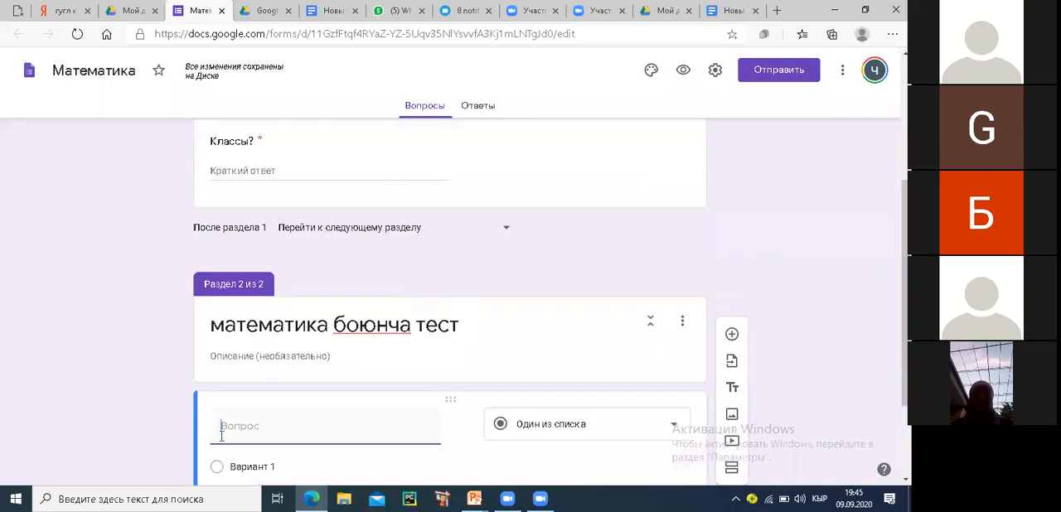
scroll(645, 161, "up", 3)
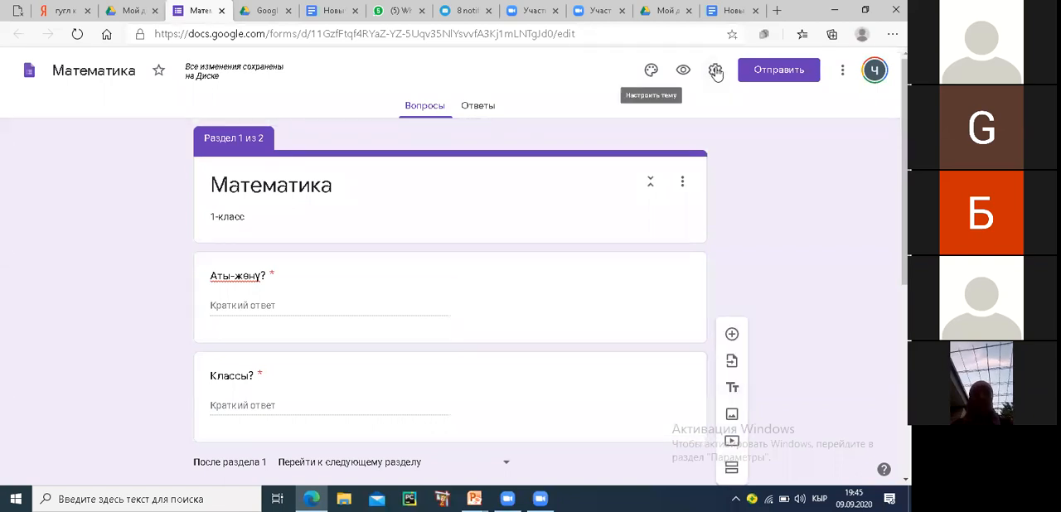
mouse_move(710, 59)
left_mouse_down()
mouse_move(702, 80)
mouse_move(727, 66)
mouse_move(711, 57)
left_mouse_up()
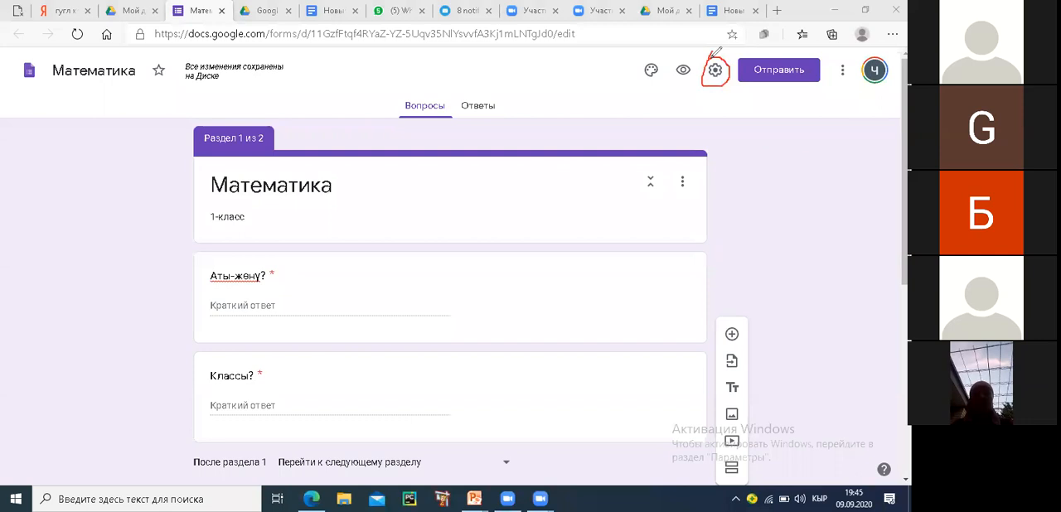
key("ctrl+z")
left_click(714, 73)
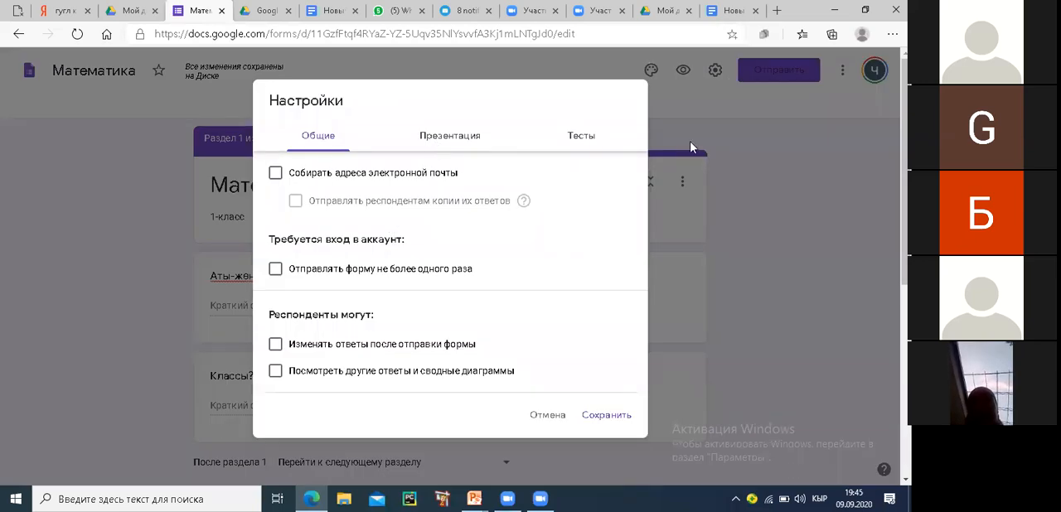
left_click(663, 247)
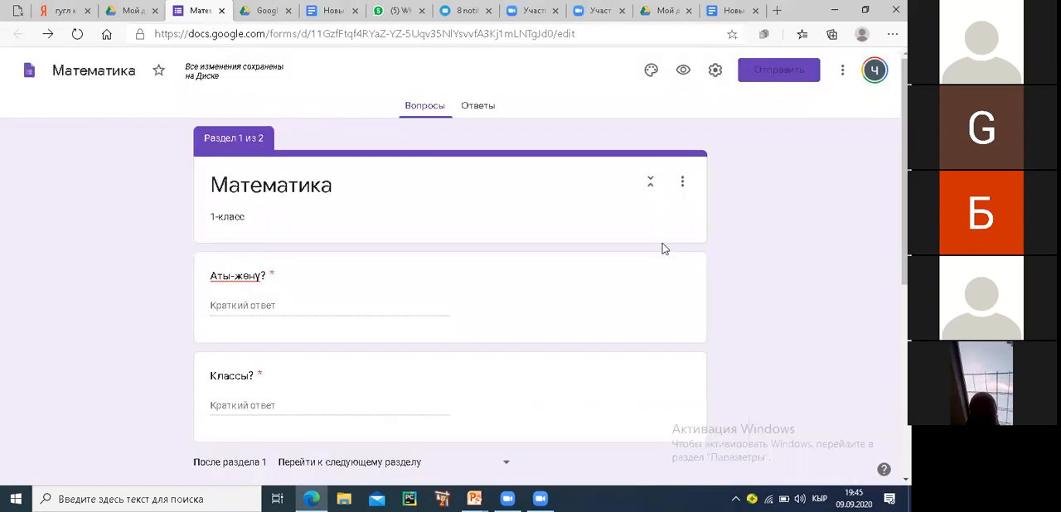
Turn on "Тест" in the form's settings, with missed answers, correct answers and point values visible to respondents, and save
left_click(715, 71)
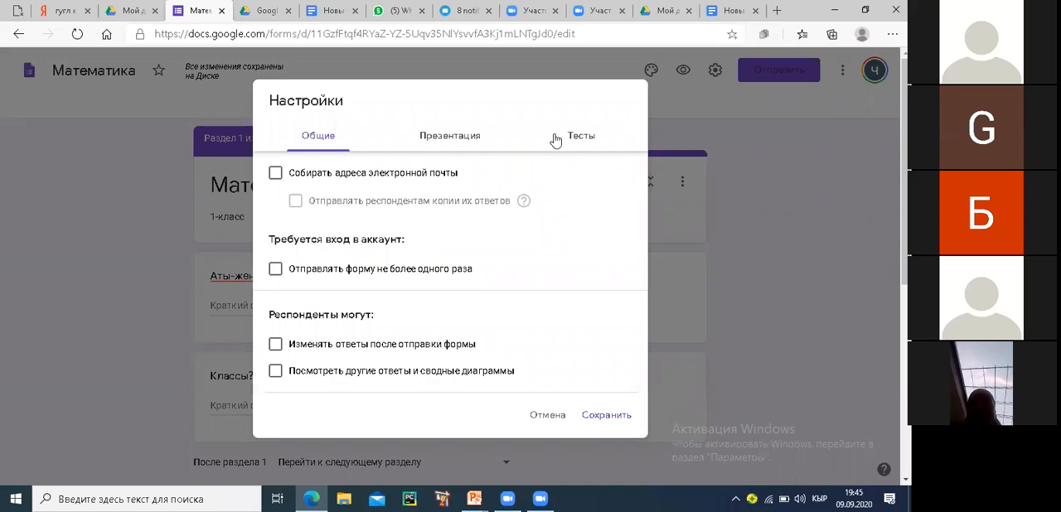
left_click(582, 138)
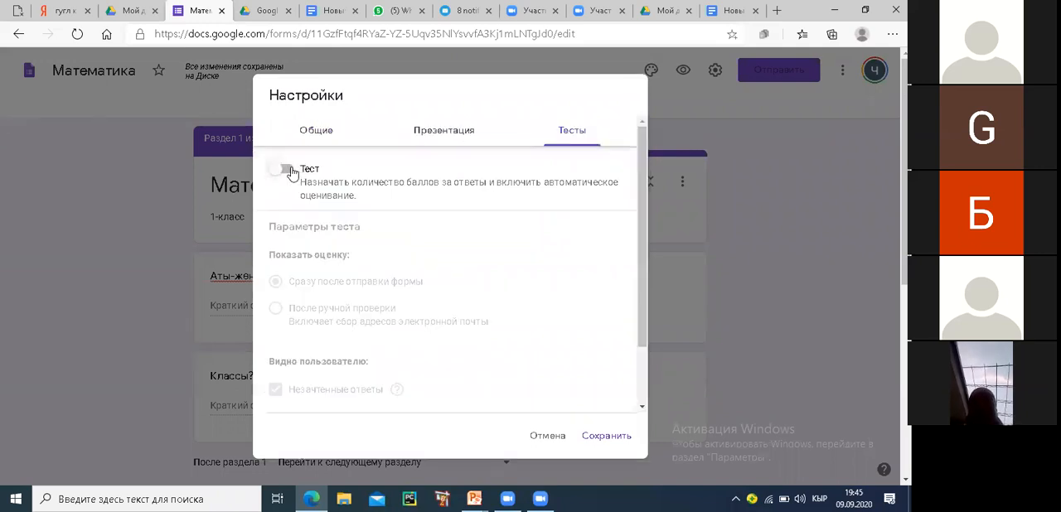
left_click(290, 171)
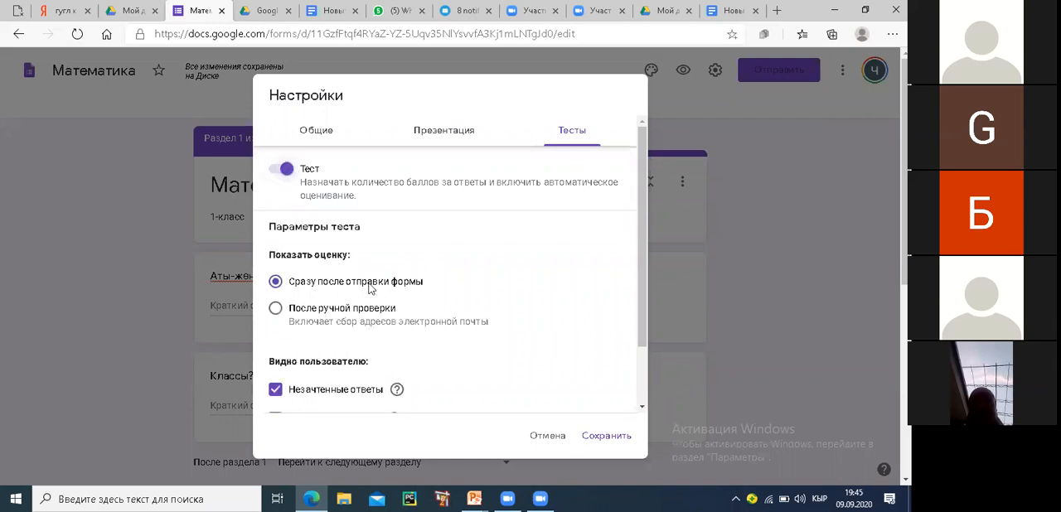
scroll(255, 305, "down", 2)
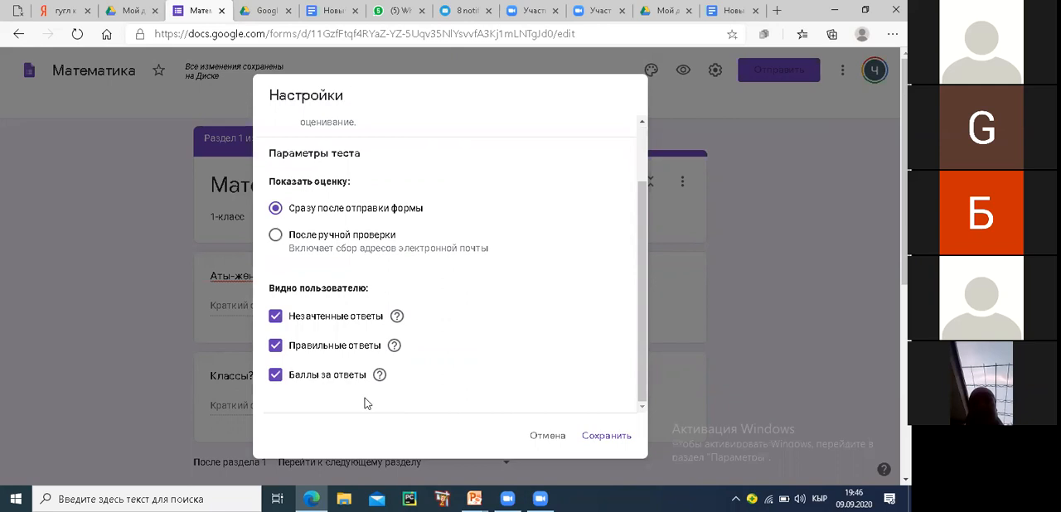
left_click(273, 320)
left_click(277, 345)
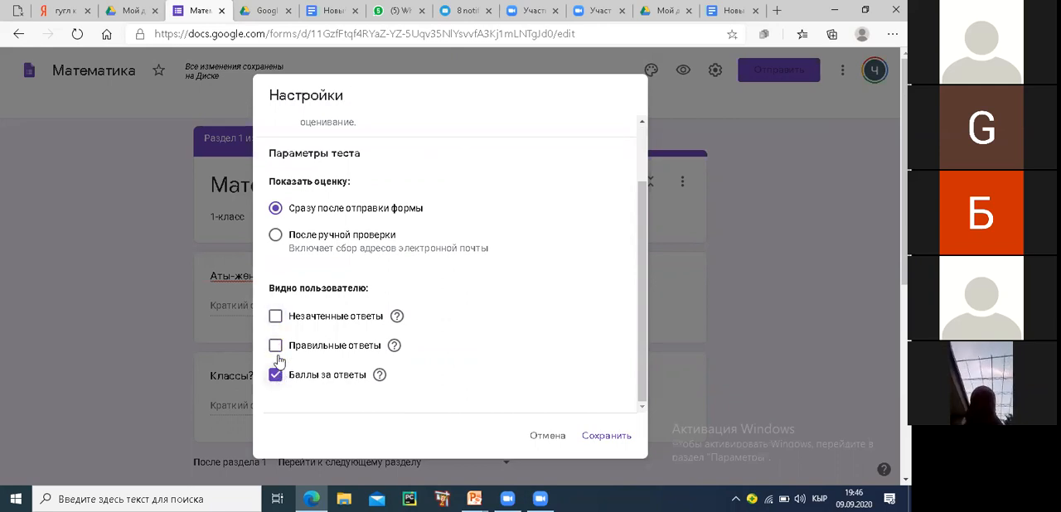
left_click(275, 345)
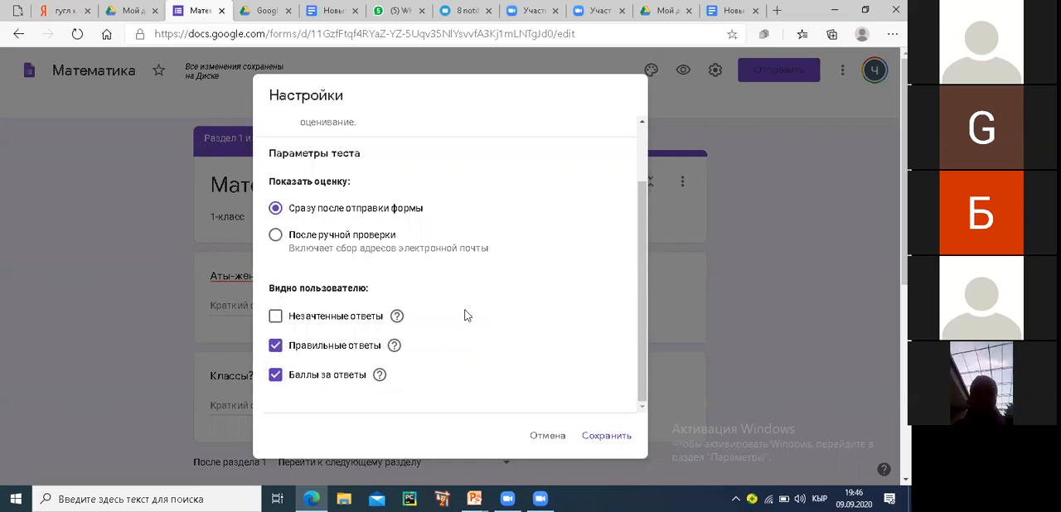
left_click(278, 319)
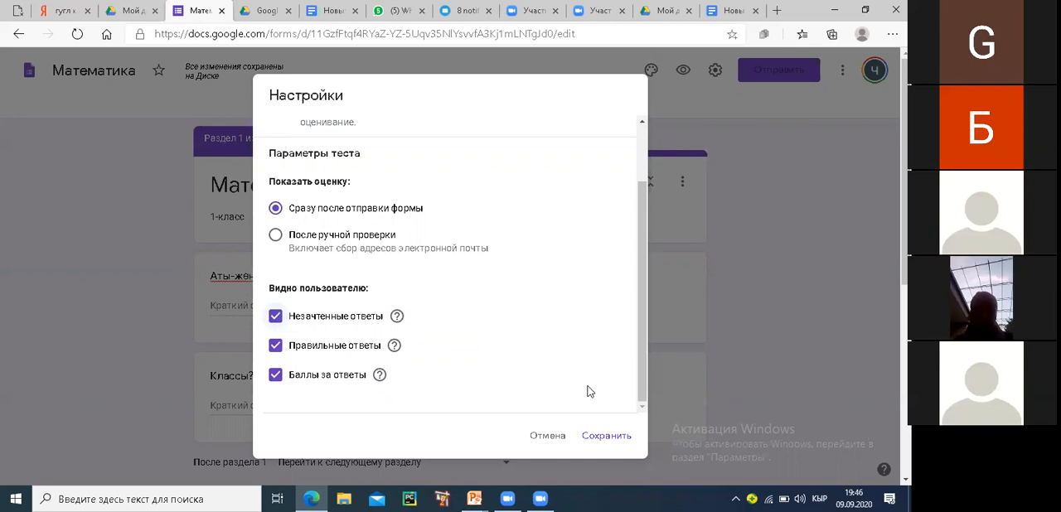
left_click(621, 437)
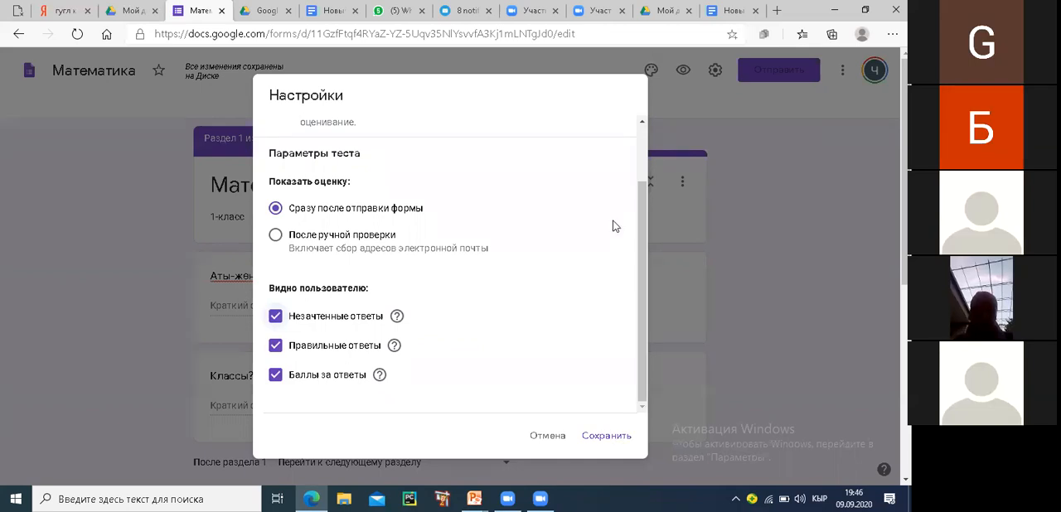
Set the confirmation message in the form's presentation settings to "ырахмат." and save the settings
left_click(713, 73)
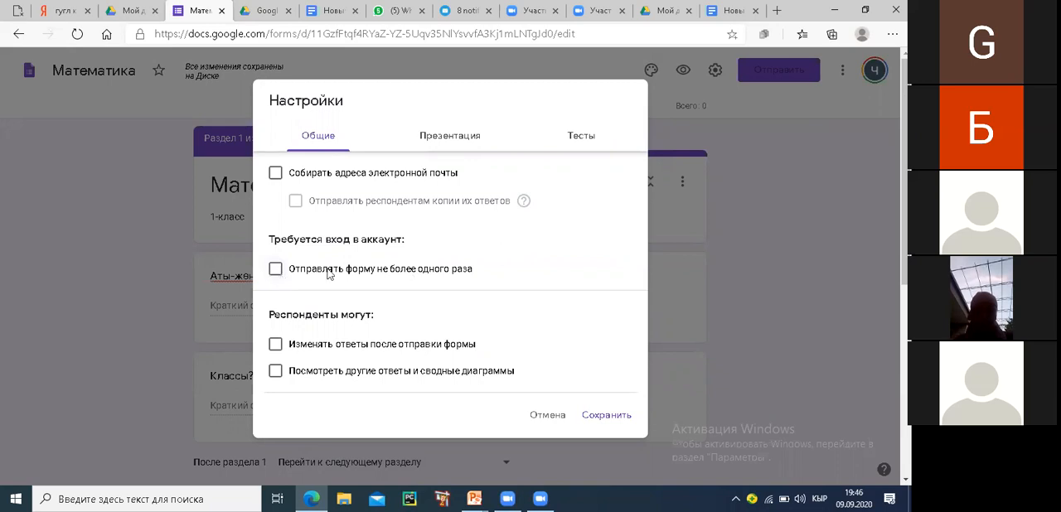
left_click(275, 270)
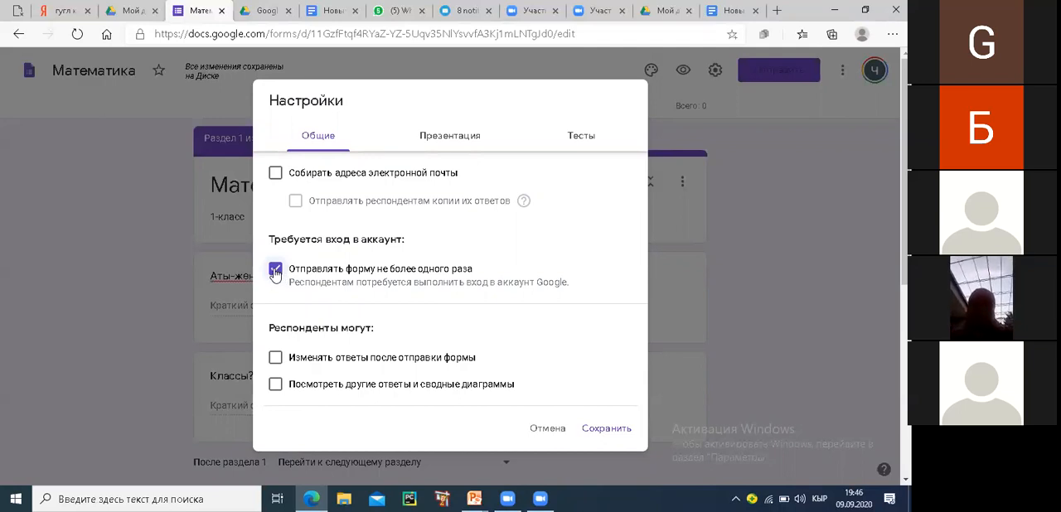
left_click(275, 271)
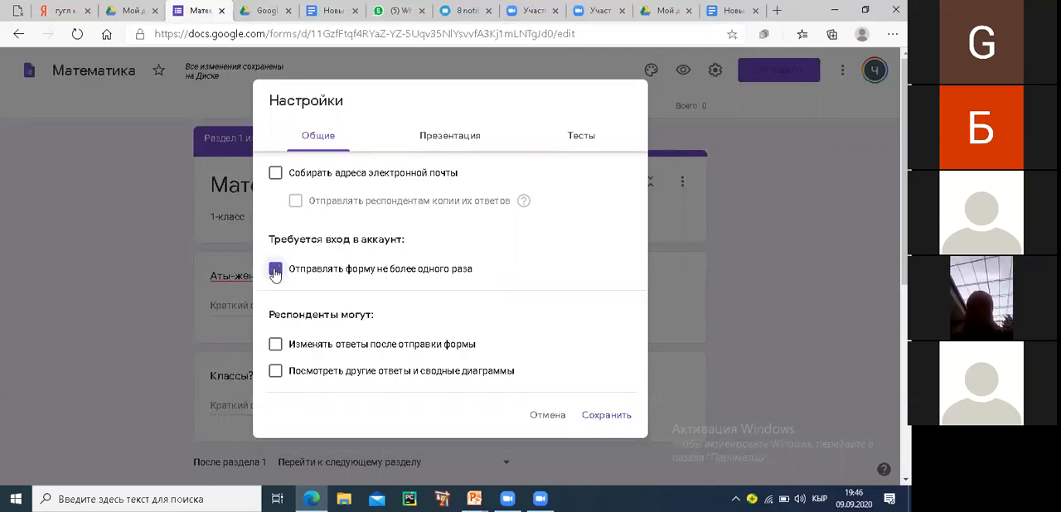
left_click(443, 138)
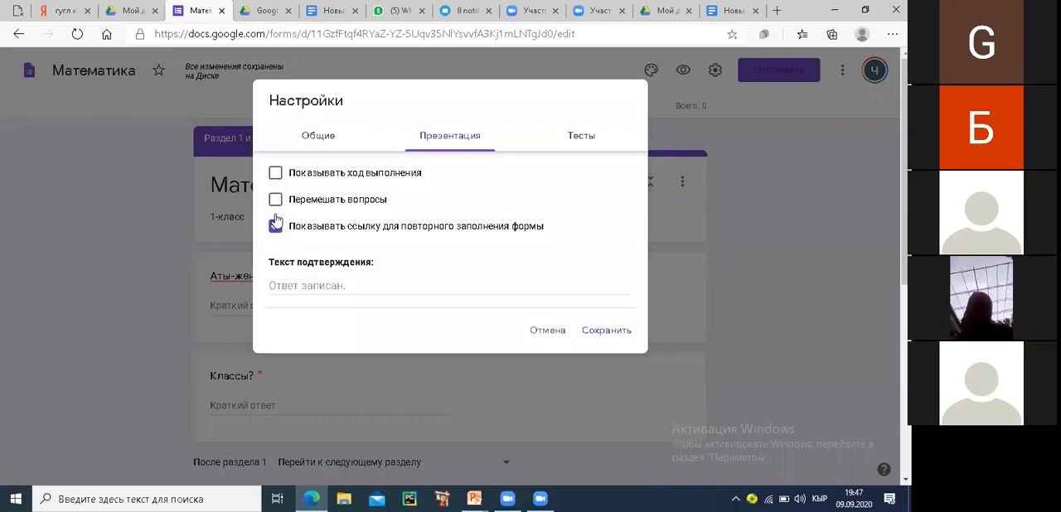
left_click(301, 285)
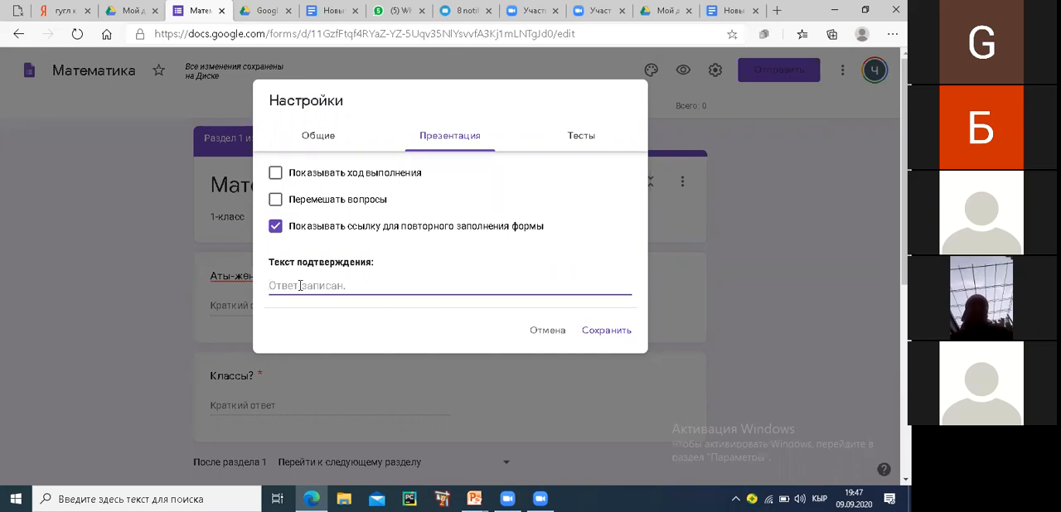
type("ырахмат")
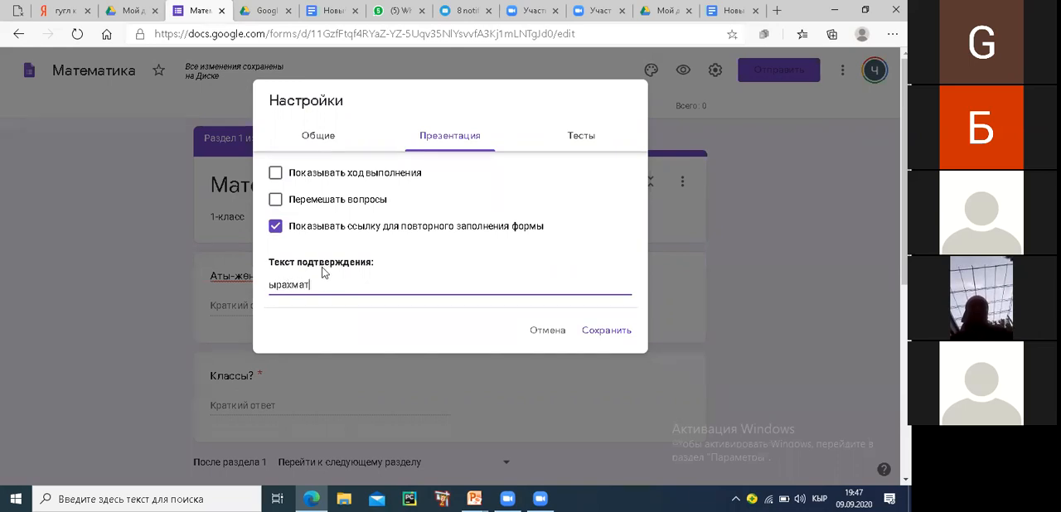
type(".")
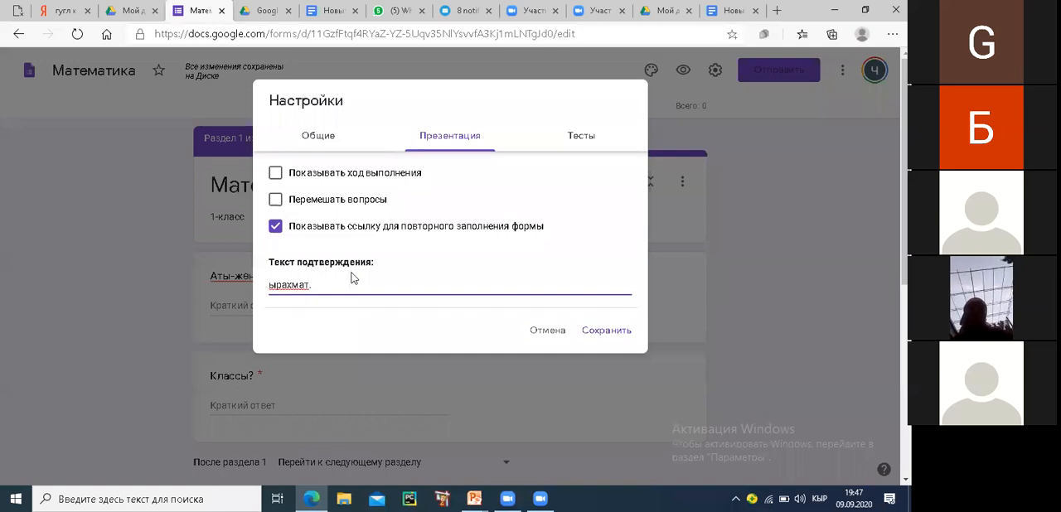
left_click(597, 332)
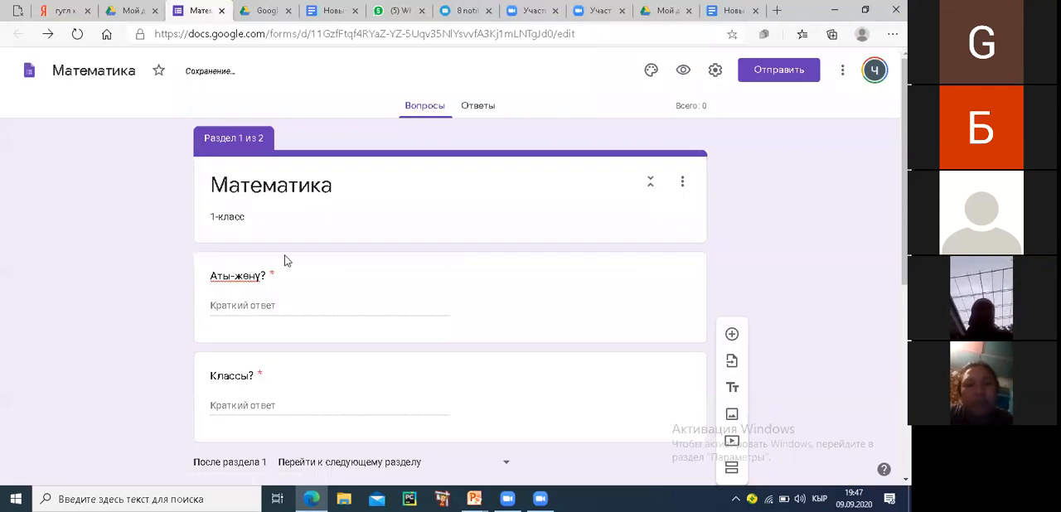
Circle the answer key link of the blank question in section 2 with a red screen annotation, and erase it
scroll(304, 284, "down", 4)
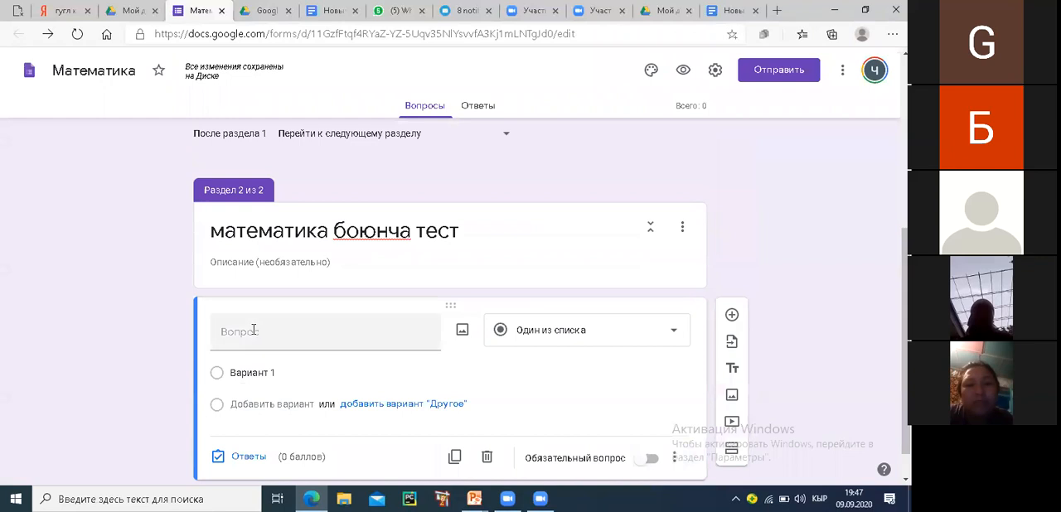
left_click(249, 331)
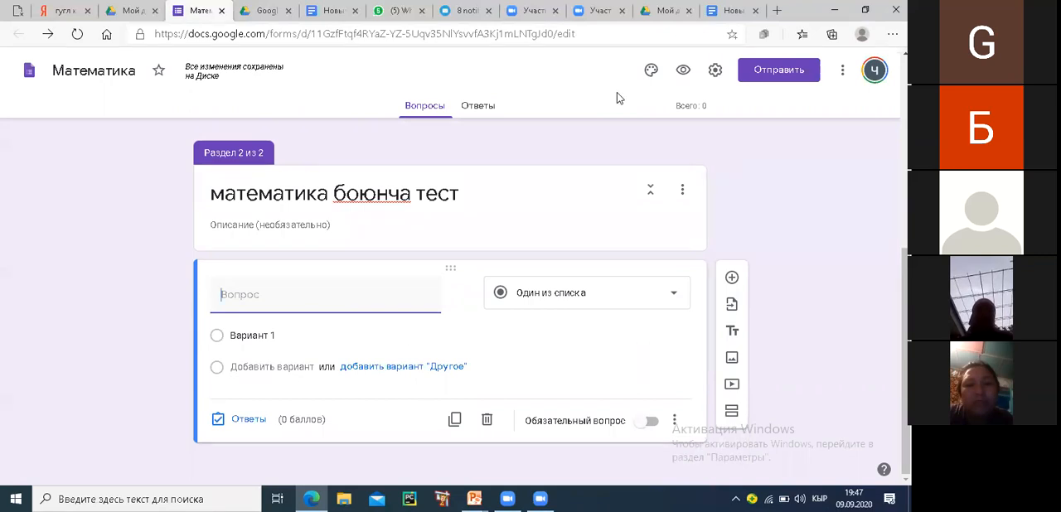
mouse_move(233, 385)
left_mouse_down()
mouse_move(199, 402)
mouse_move(276, 433)
mouse_move(282, 404)
mouse_move(199, 383)
left_mouse_up()
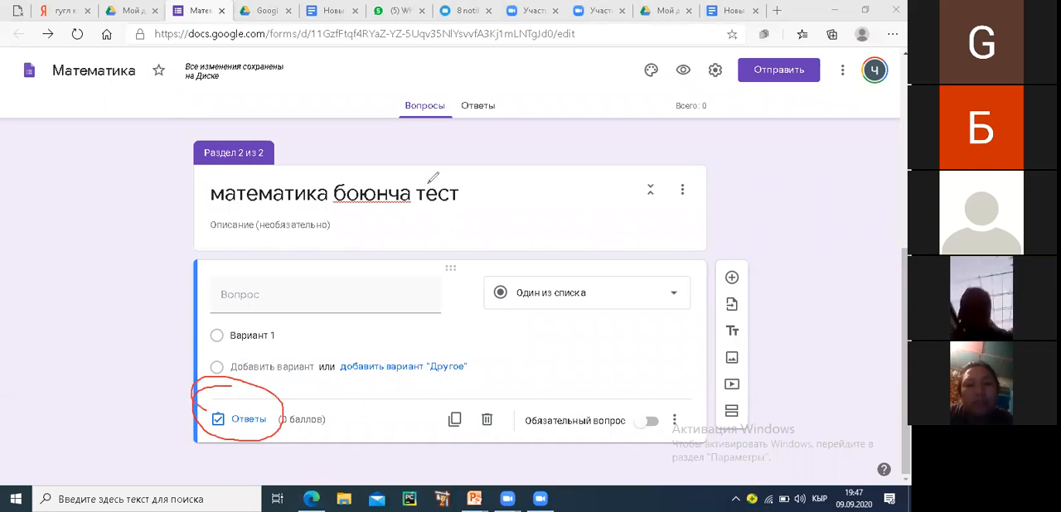
left_click(215, 388)
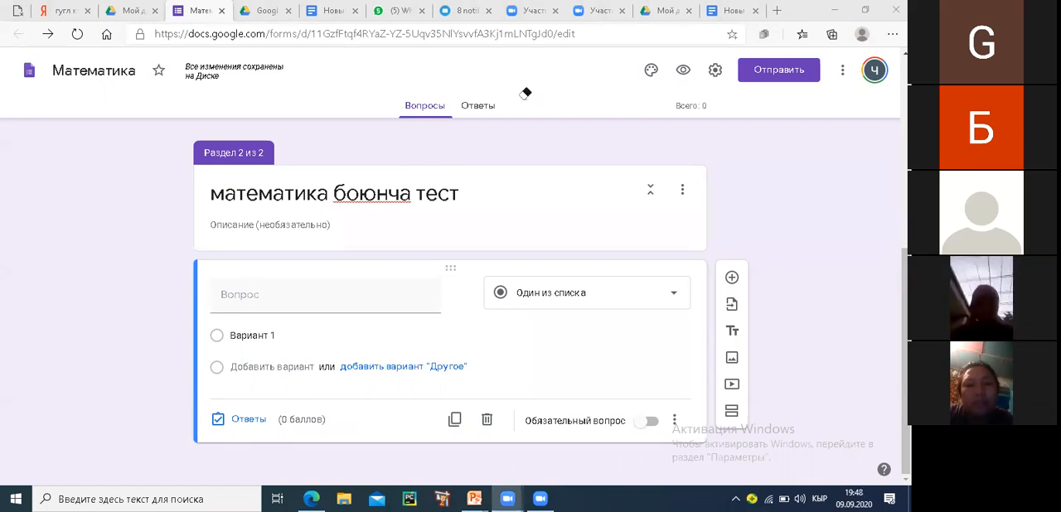
Enter "1+5=" as the text of the blank question in section 2, switching the keyboard language to Russian
left_click(246, 292)
type("1Н")
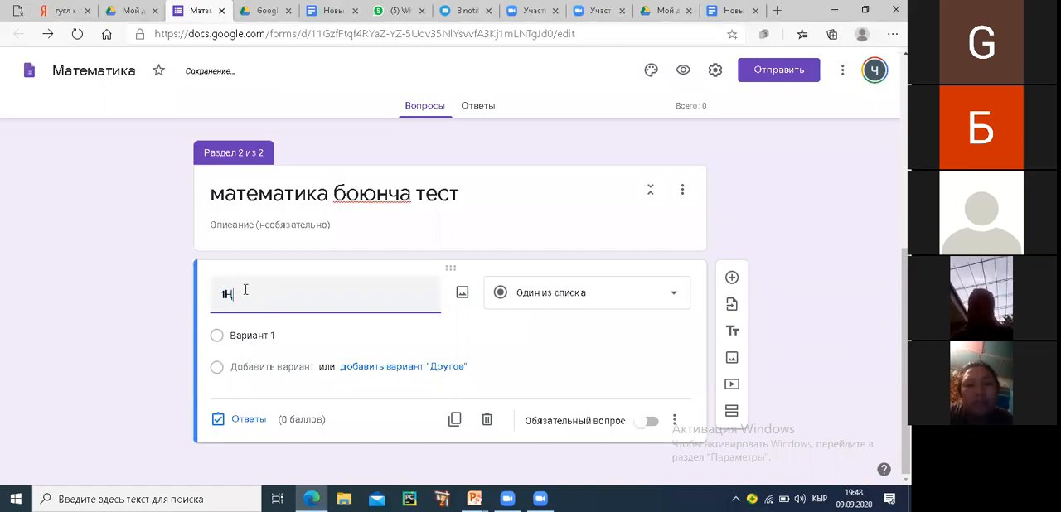
type("5")
key("BackSpace")
key("BackSpace")
type("+")
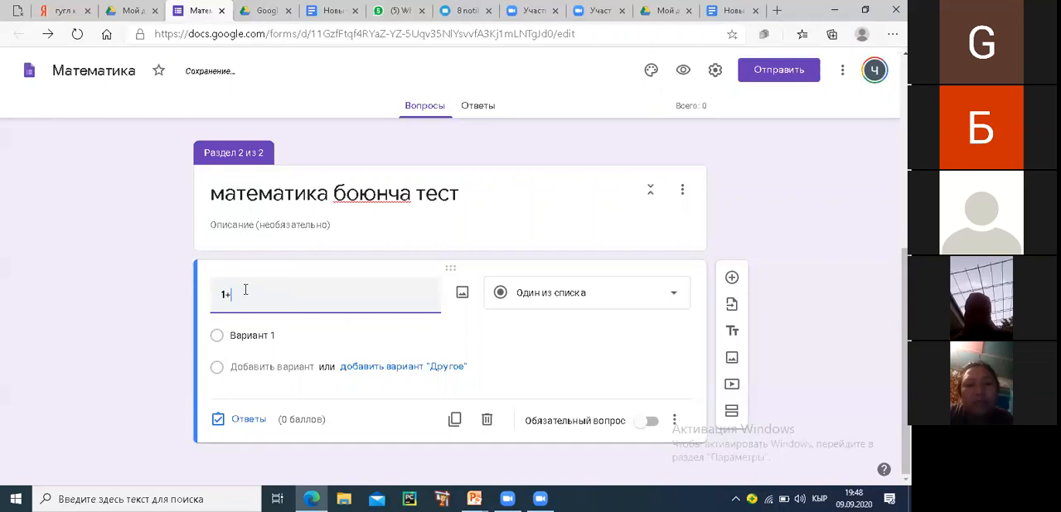
type("5Н")
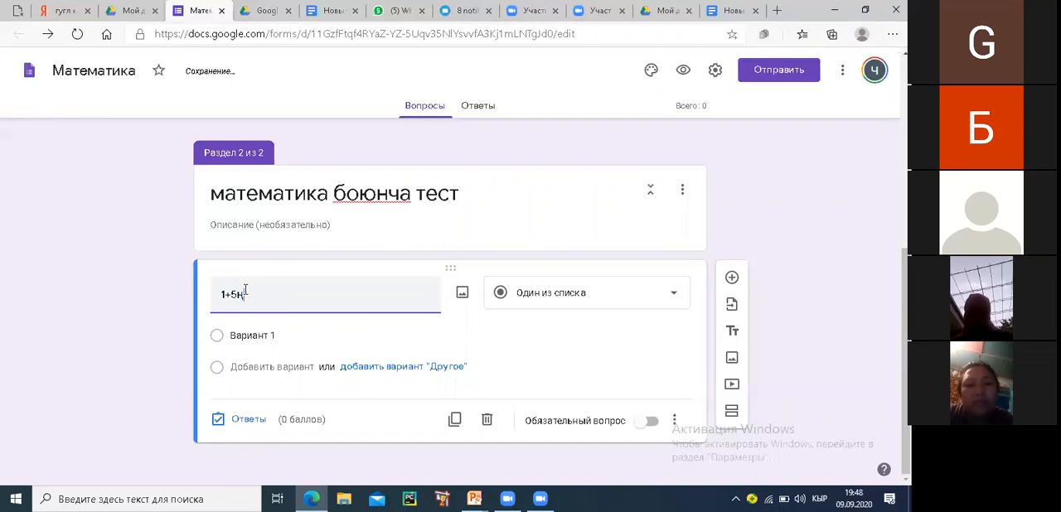
key("BackSpace")
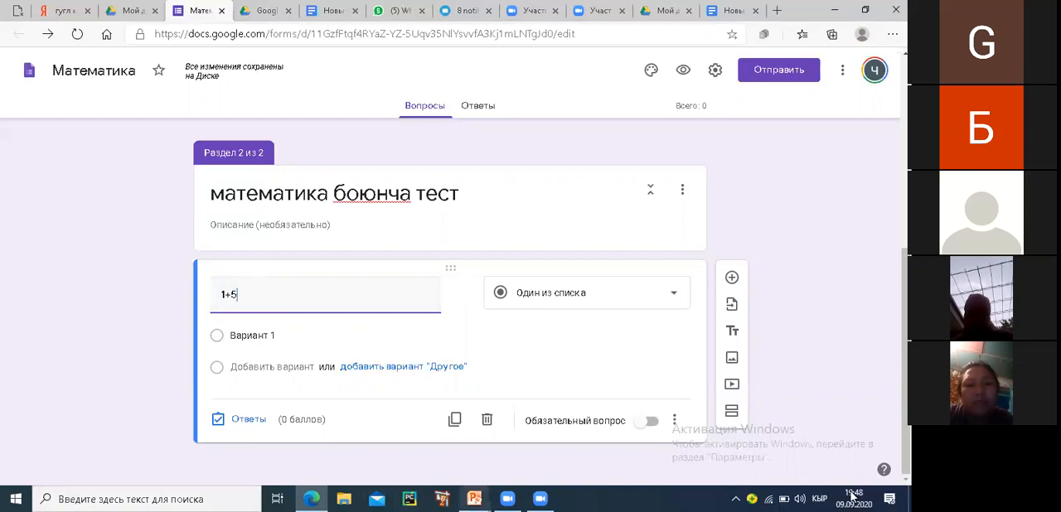
left_click(819, 498)
left_click(791, 344)
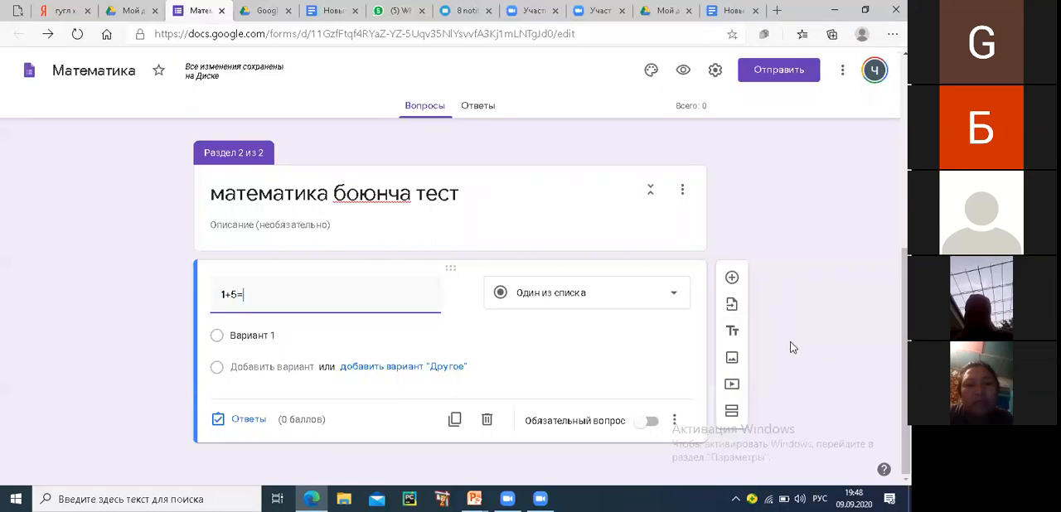
Give the "1+5=" question the answer options 3, 5 and 6, and open its answer key
left_click(236, 335)
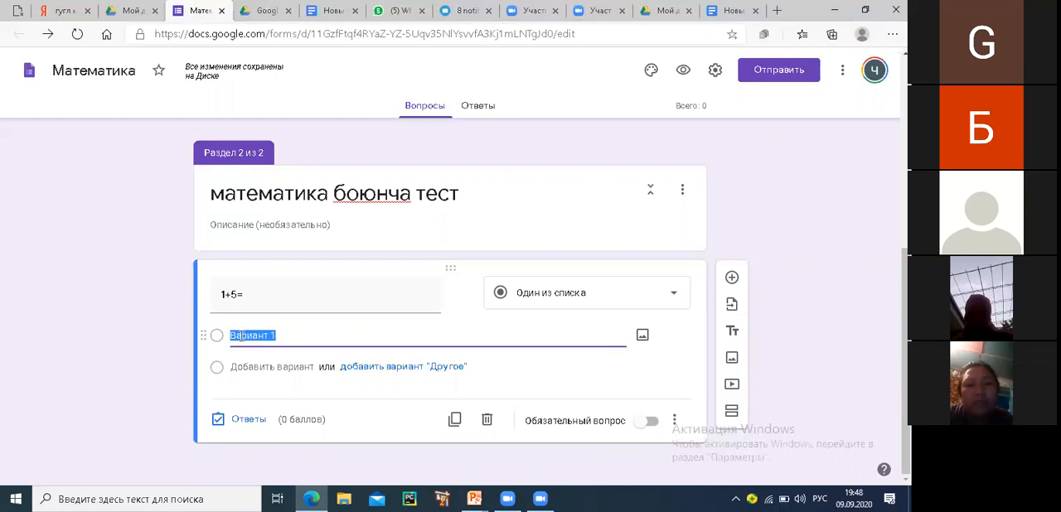
type("3")
key("Return")
type("5")
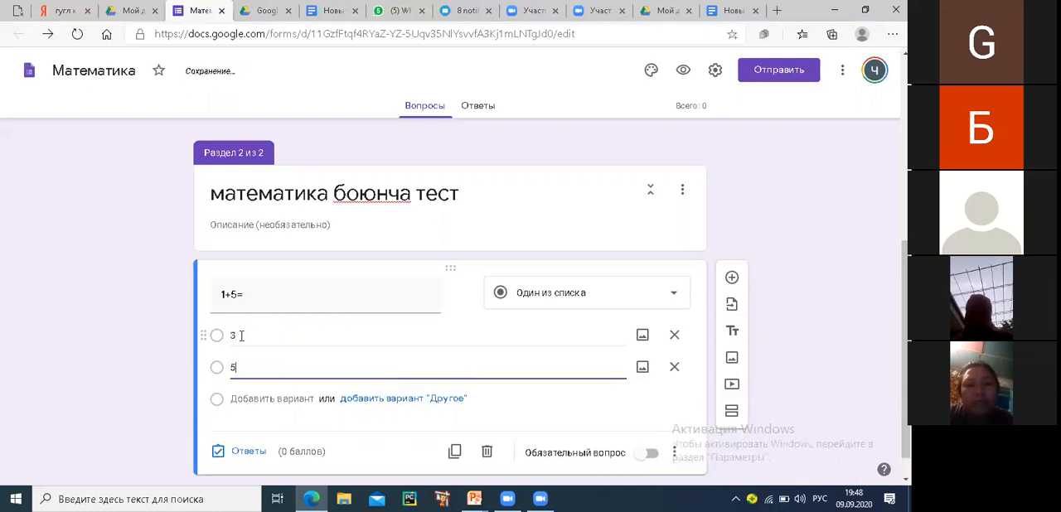
key("Return")
type("6")
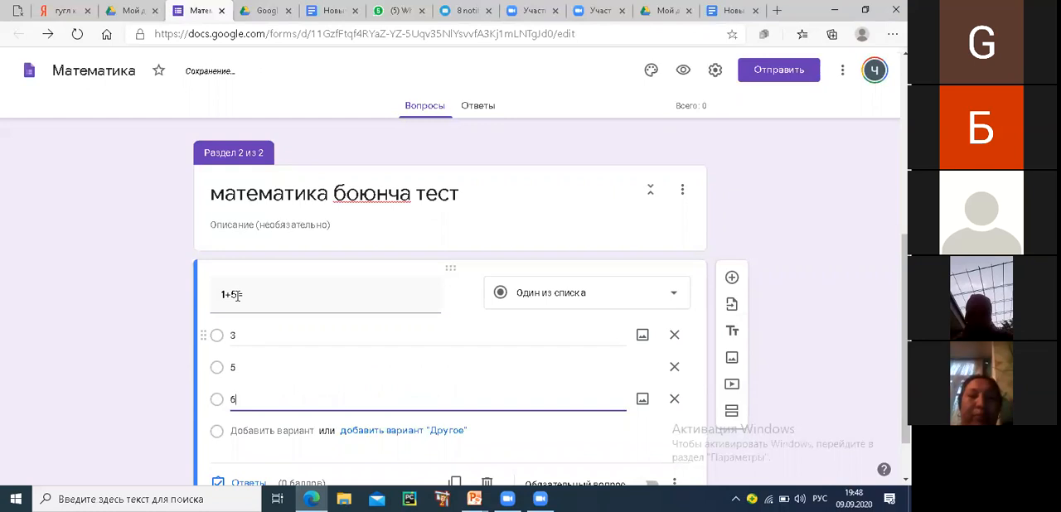
scroll(269, 379, "down", 1)
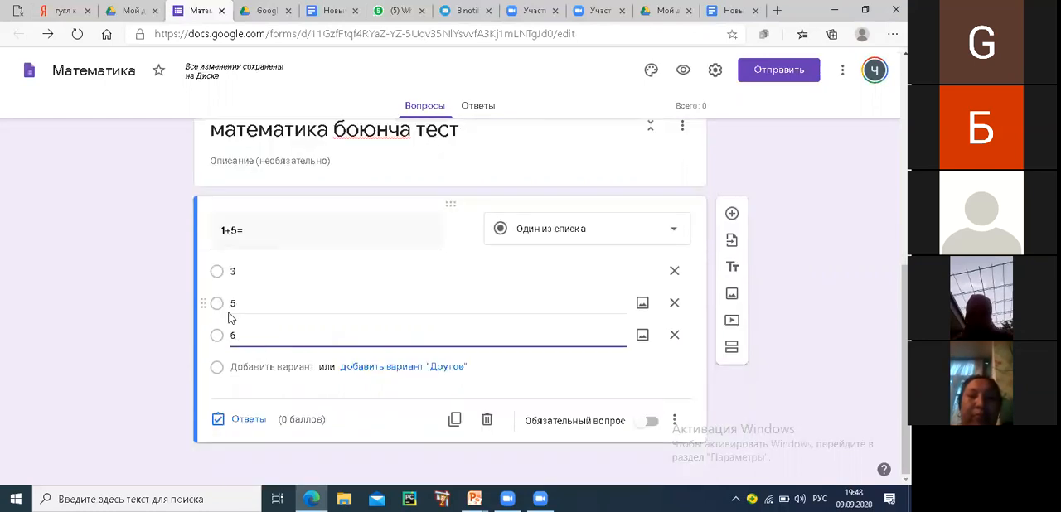
left_click(218, 421)
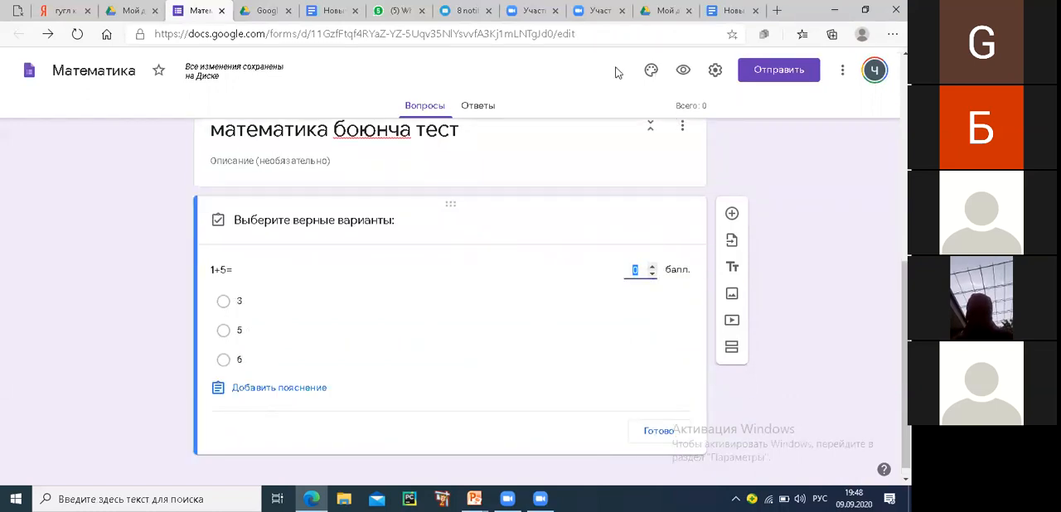
Mark the points field and the three answer options with red screen annotations, and erase the marks
mouse_move(609, 278)
left_mouse_down()
mouse_move(635, 224)
mouse_move(594, 264)
left_mouse_up()
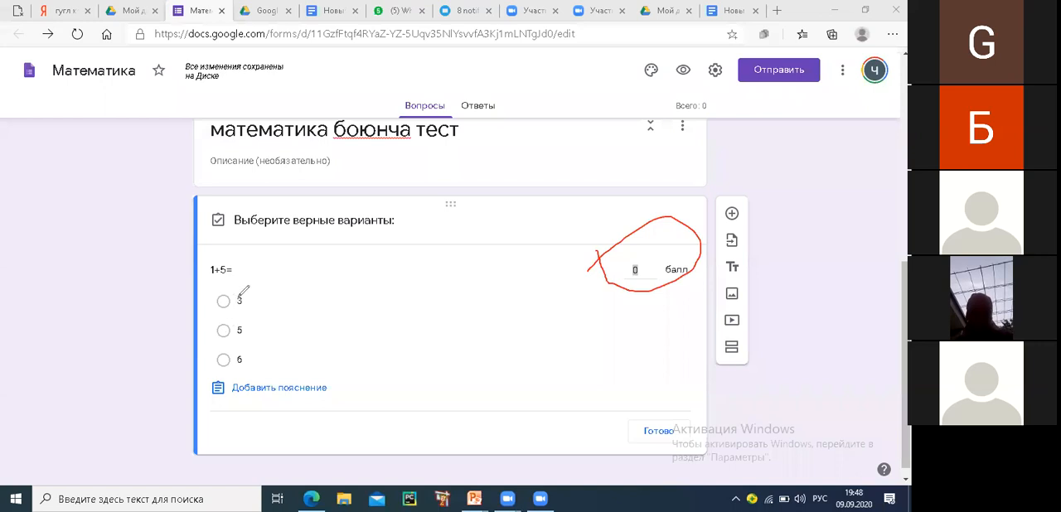
left_click_drag(245, 295, 266, 294)
mouse_move(249, 325)
left_mouse_down()
mouse_move(257, 336)
mouse_move(278, 326)
left_mouse_up()
left_click_drag(257, 362, 277, 352)
left_click(258, 298)
left_click(263, 359)
left_click(252, 332)
left_click(615, 256)
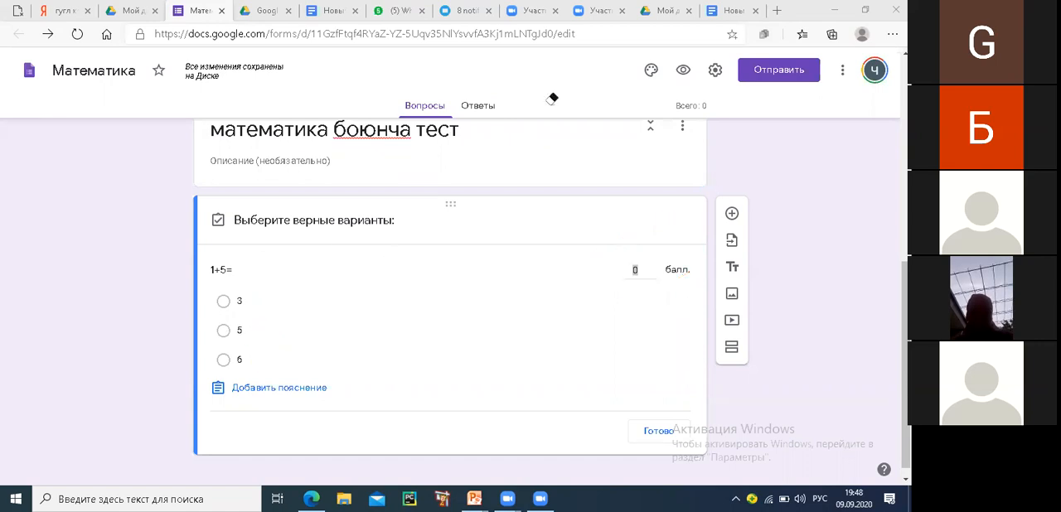
Mark 6 as the correct answer to "1+5=" and set the question's value to 10 points
left_click(224, 360)
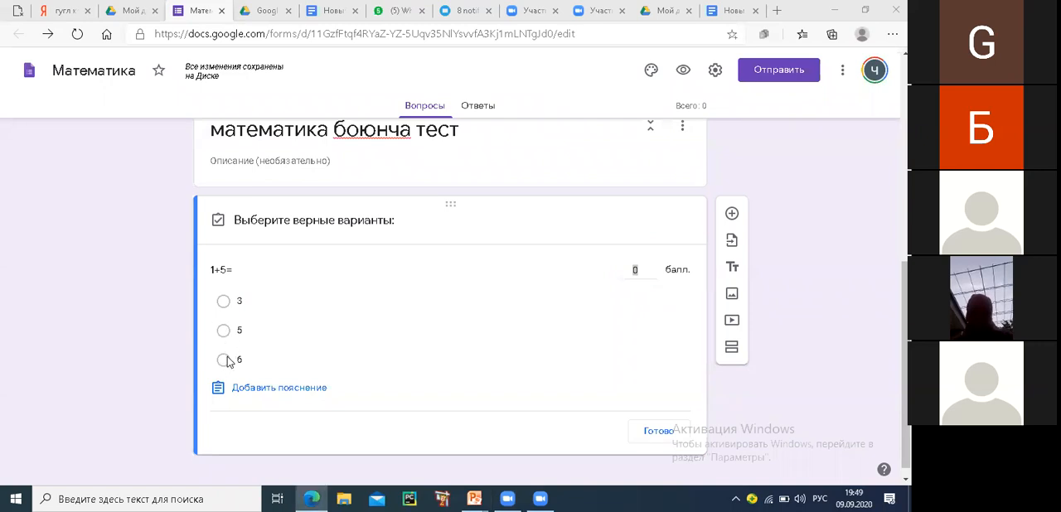
left_click(648, 269)
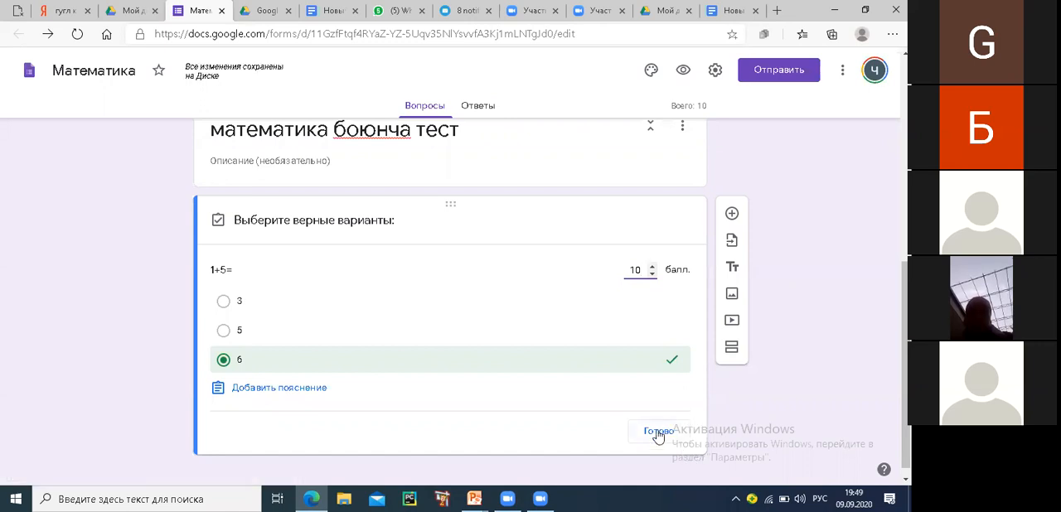
Add the feedback "сизидин жооп туура эмес." for incorrect answers to the "1+5=" question
left_click(243, 389)
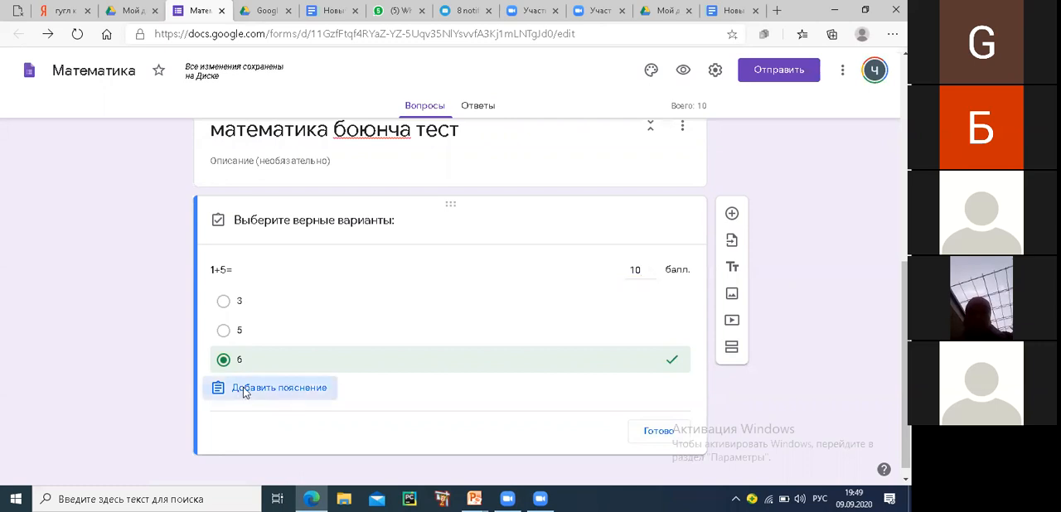
left_click(305, 184)
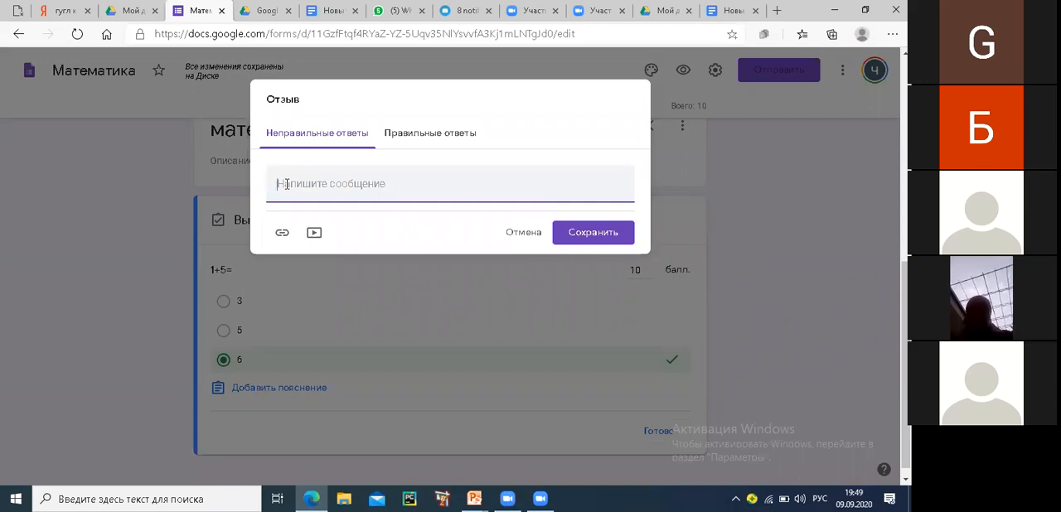
type("сизидин")
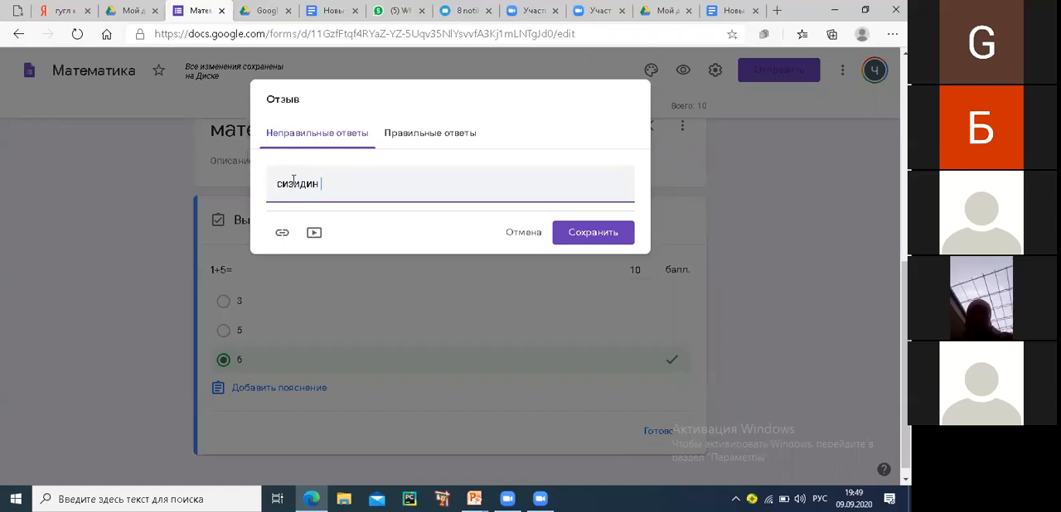
type(" жооп туура")
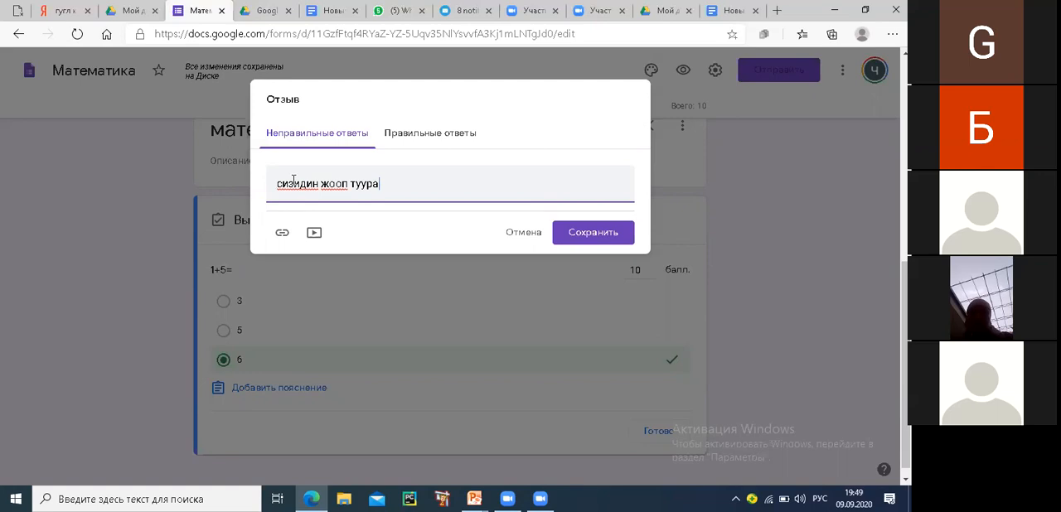
type(" эмес.")
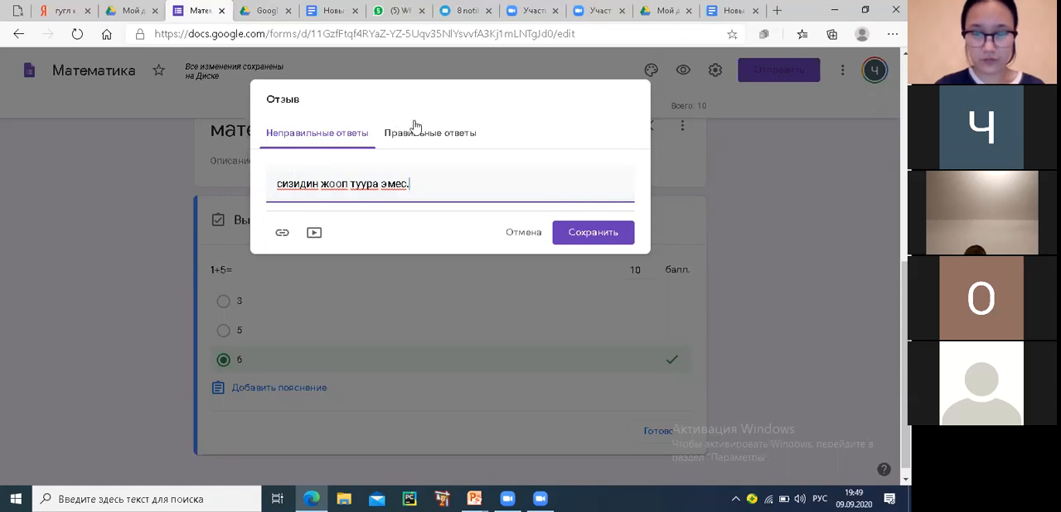
Add the feedback "Азаматсыз" for correct answers to the "1+5=" question and save the feedback
left_click(411, 134)
left_click(324, 186)
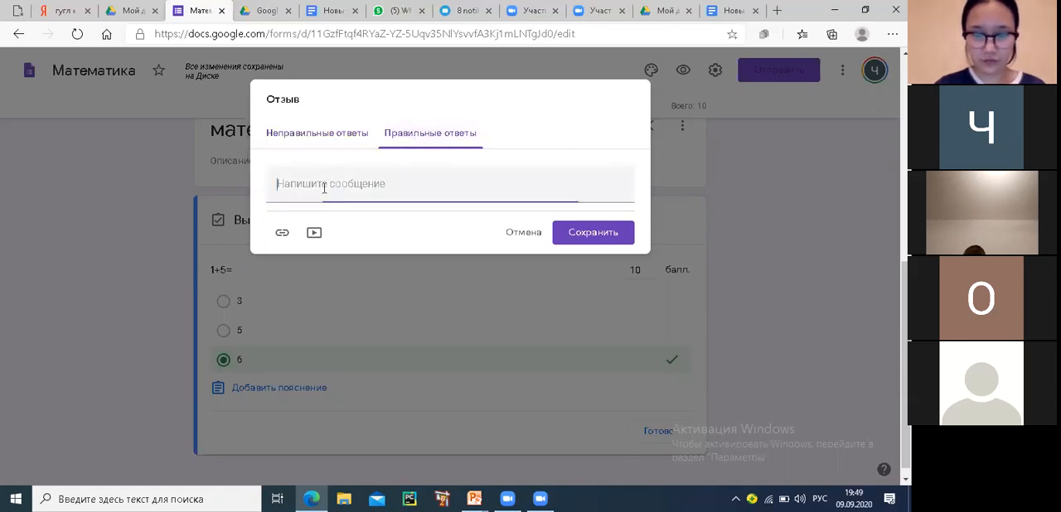
type("Азаматсыз")
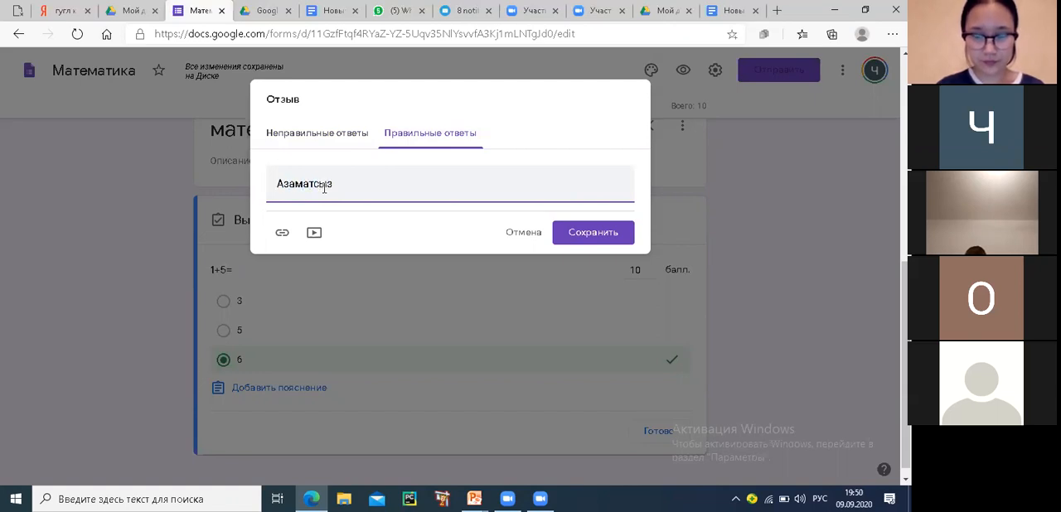
left_click(604, 240)
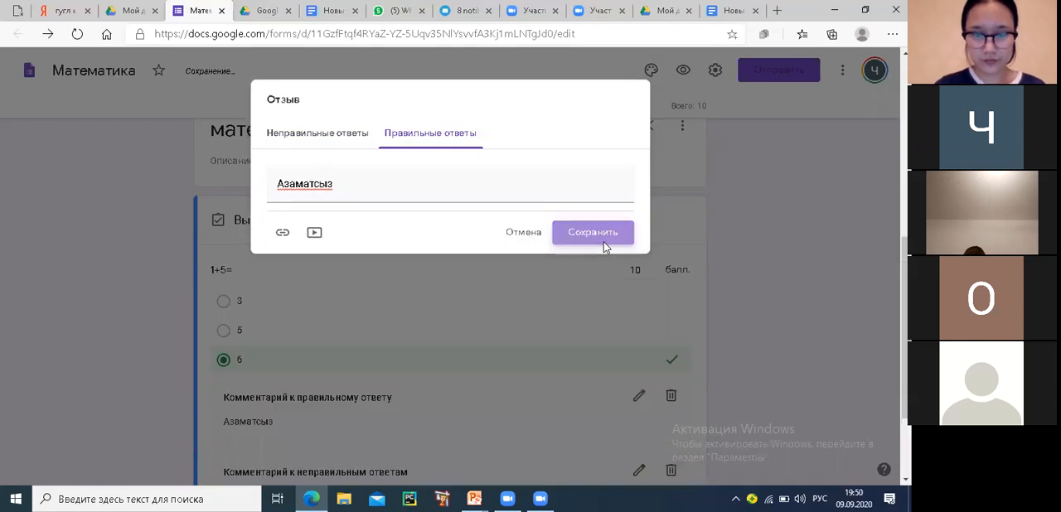
scroll(414, 319, "down", 2)
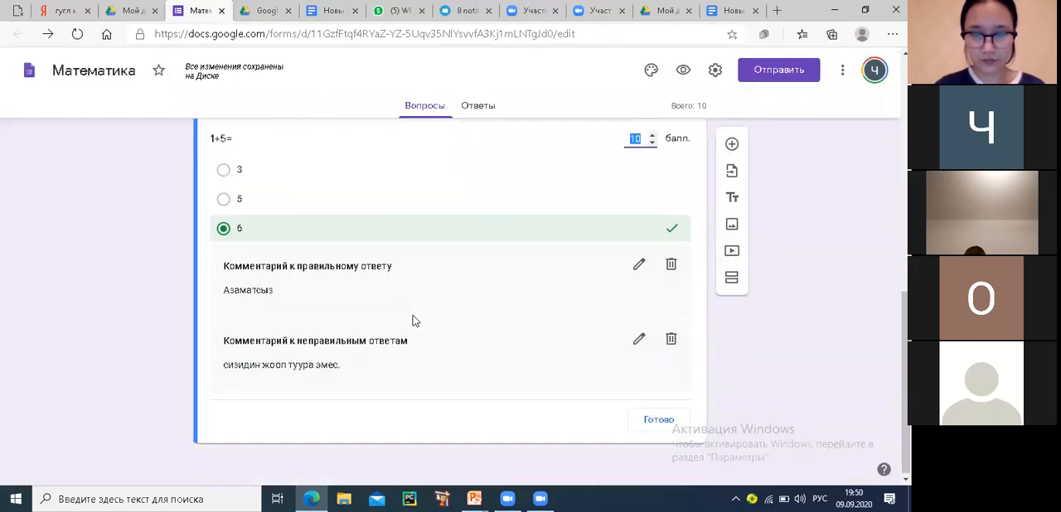
Finish editing the answer key of the "1+5=" question and make the question required
scroll(575, 283, "up", 2)
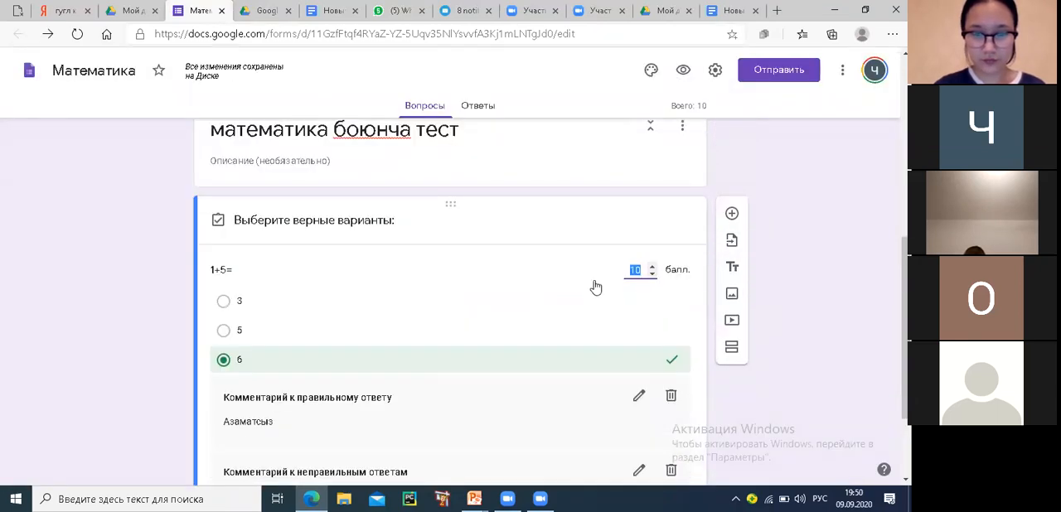
scroll(614, 340, "down", 2)
left_click(658, 421)
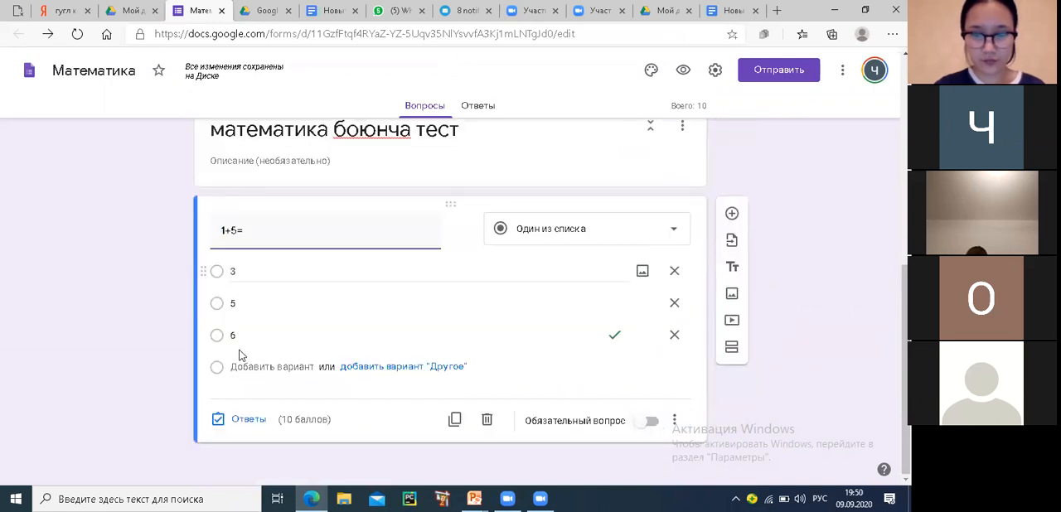
left_click(673, 420)
left_click(652, 427)
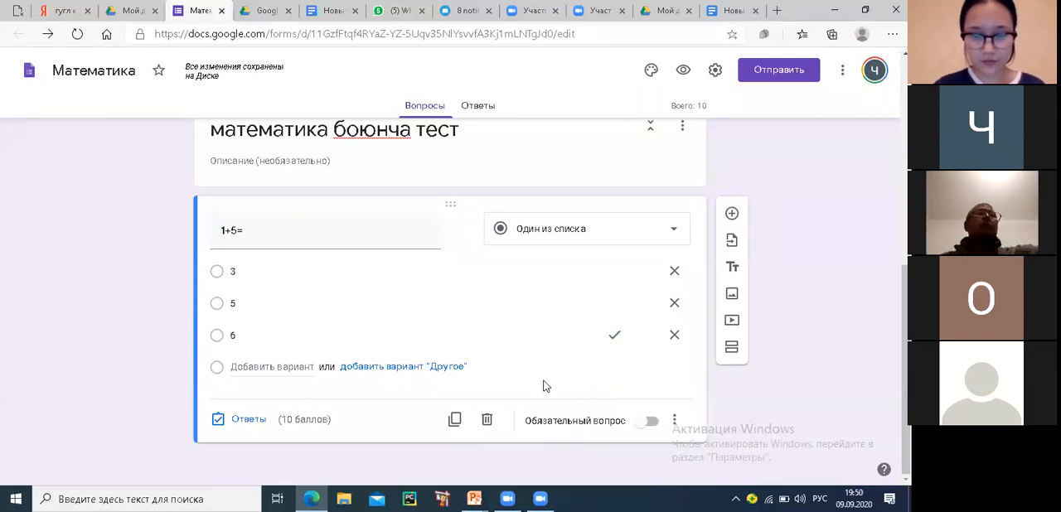
left_click(650, 422)
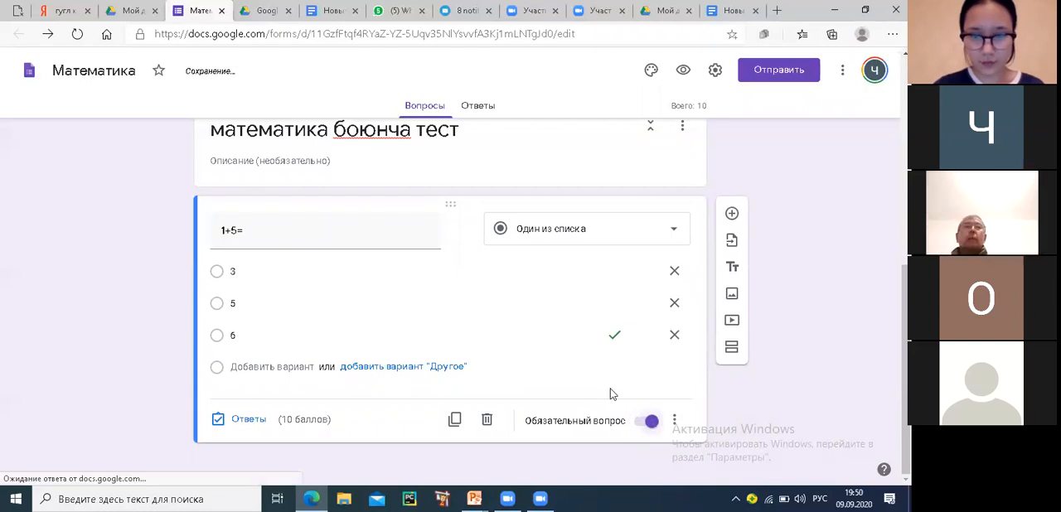
Preview the form as a respondent and fill in the name field and class 1
scroll(602, 389, "up", 6)
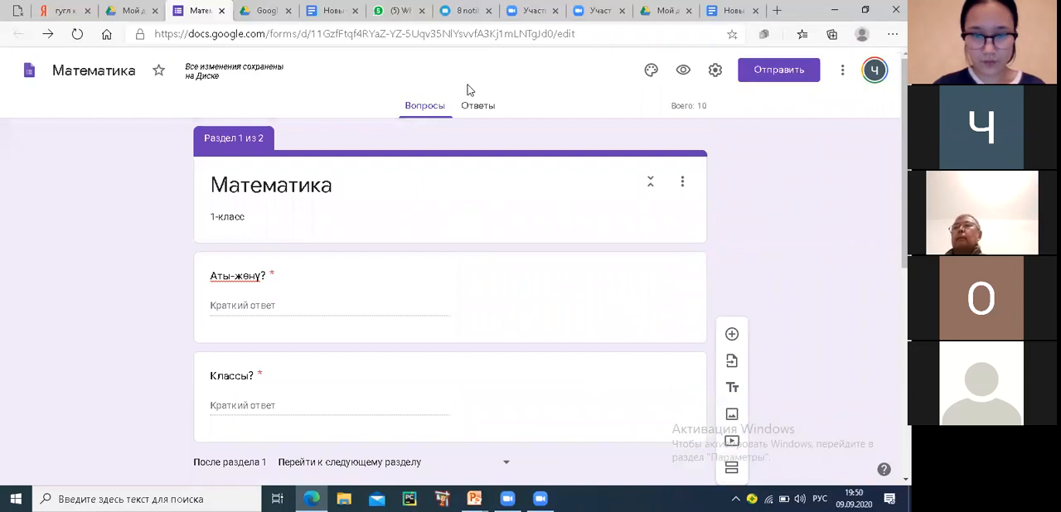
left_click(685, 72)
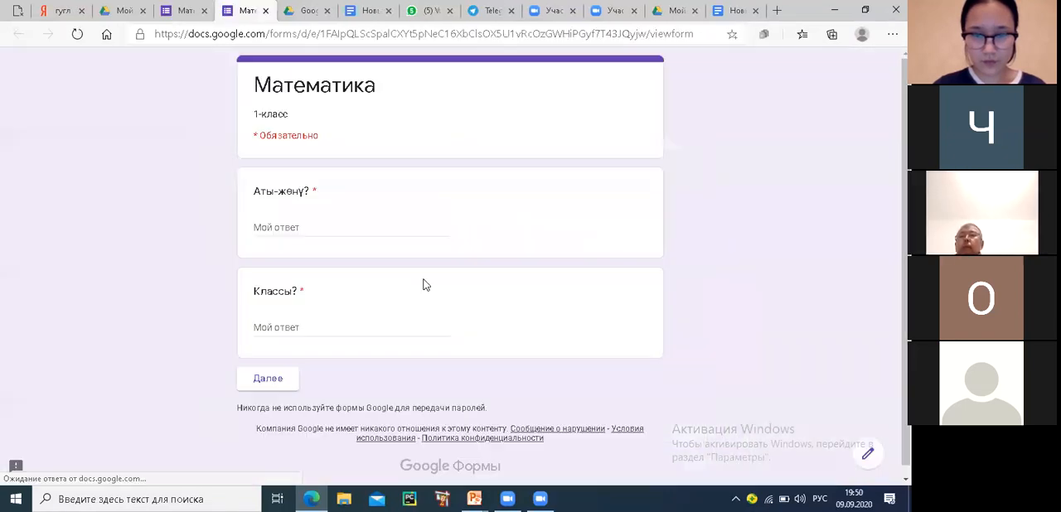
left_click(285, 228)
type("Ч")
left_click(264, 326)
type("1")
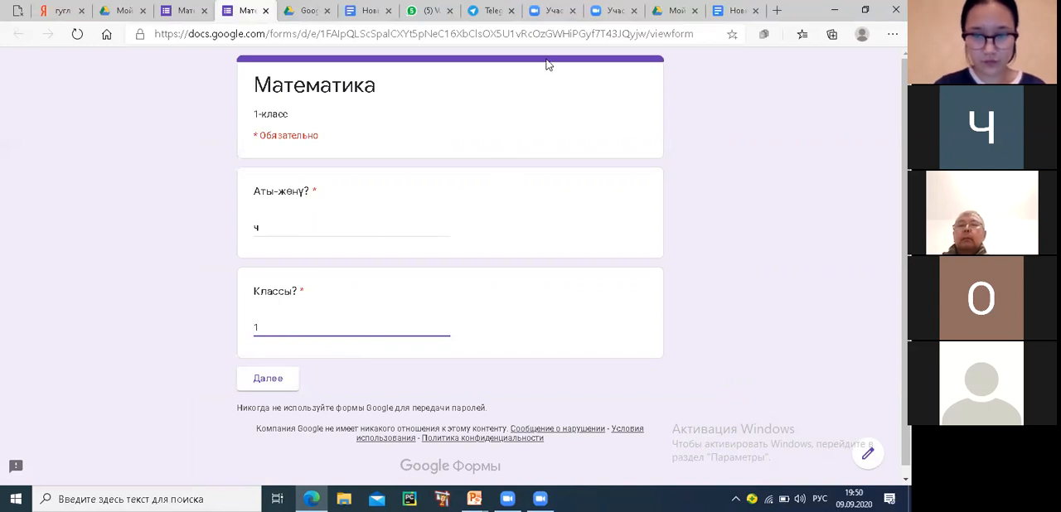
Circle the "Далее" button with a red screen annotation and erase the mark
mouse_move(321, 351)
left_mouse_down()
mouse_move(224, 368)
mouse_move(309, 387)
mouse_move(319, 357)
left_mouse_up()
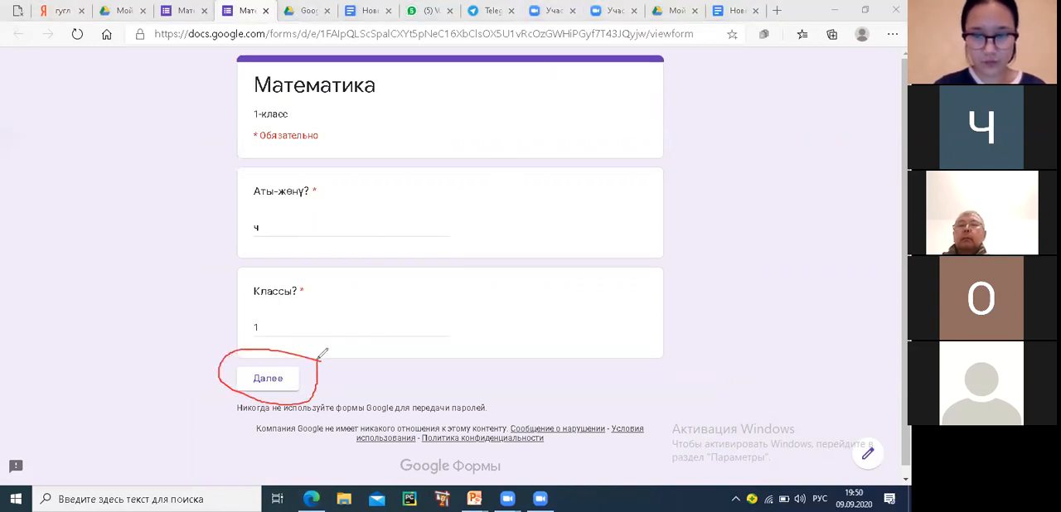
left_click(622, 108)
left_click(241, 351)
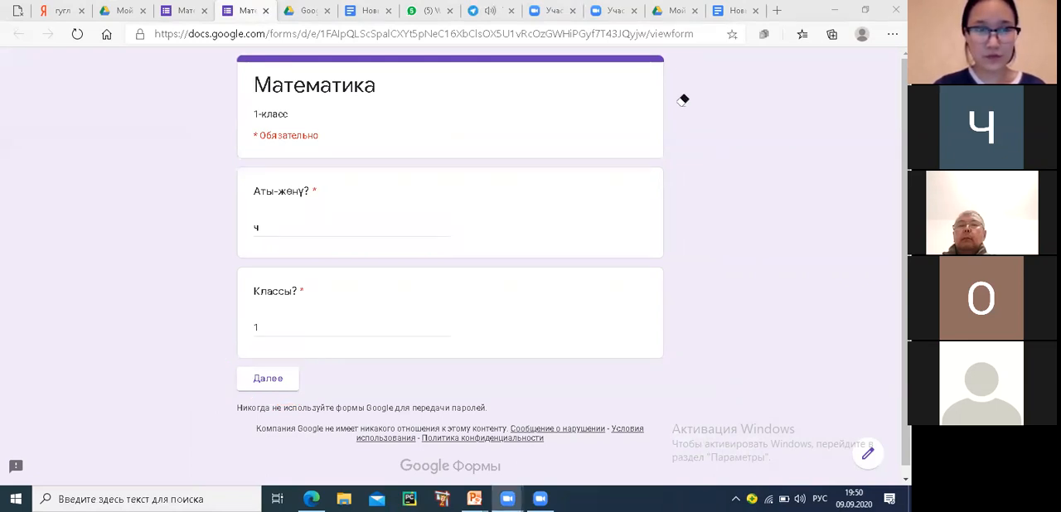
Submit the previewed test with 5 as the answer to "1+5=" and close the preview
left_click(274, 383)
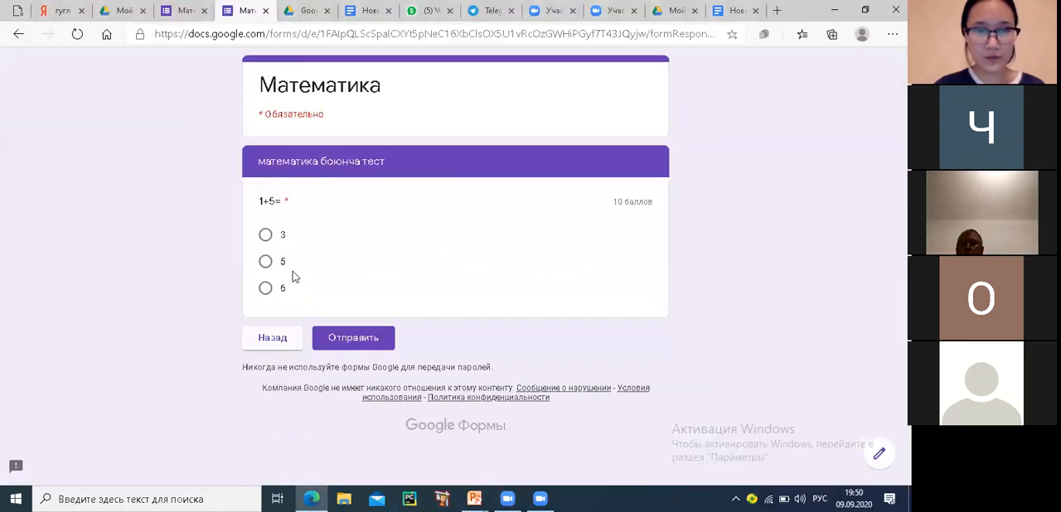
left_click(265, 262)
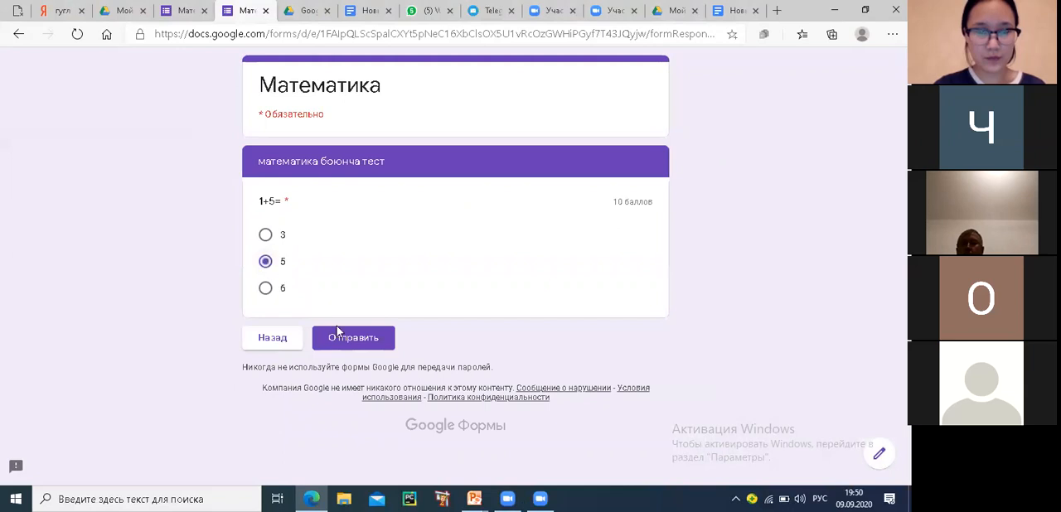
left_click(348, 339)
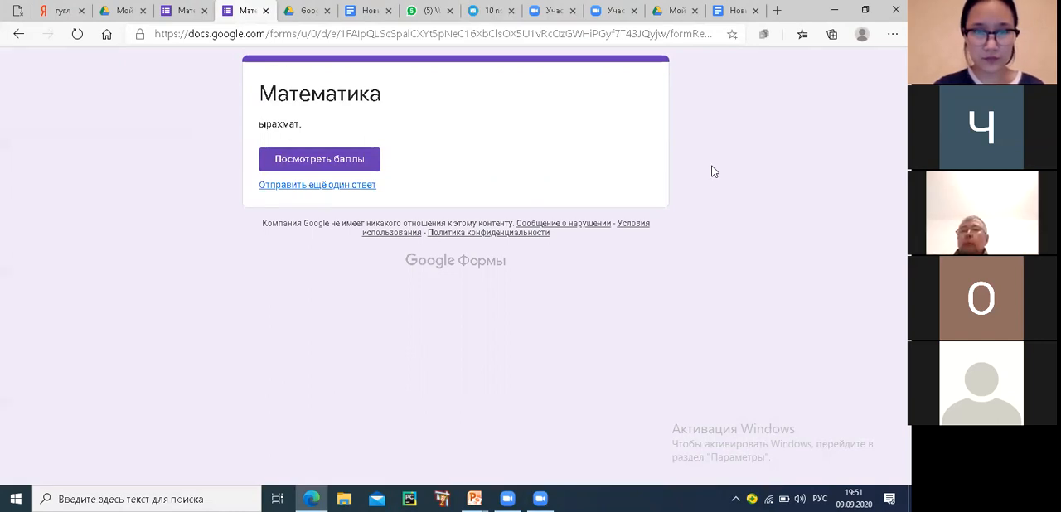
left_click(265, 11)
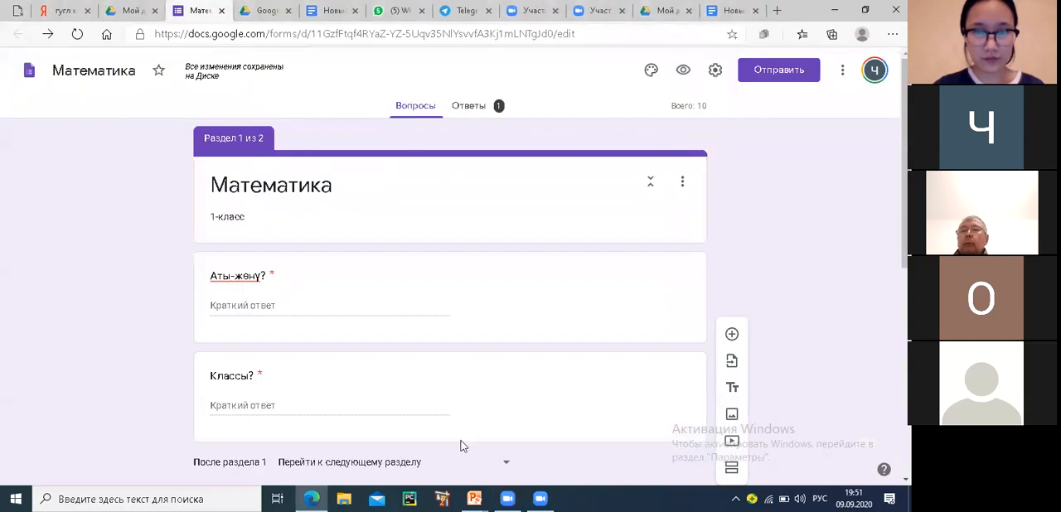
Review the "1+5=" question's answer key, including its points and its feedback for correct and incorrect answers
scroll(398, 308, "down", 5)
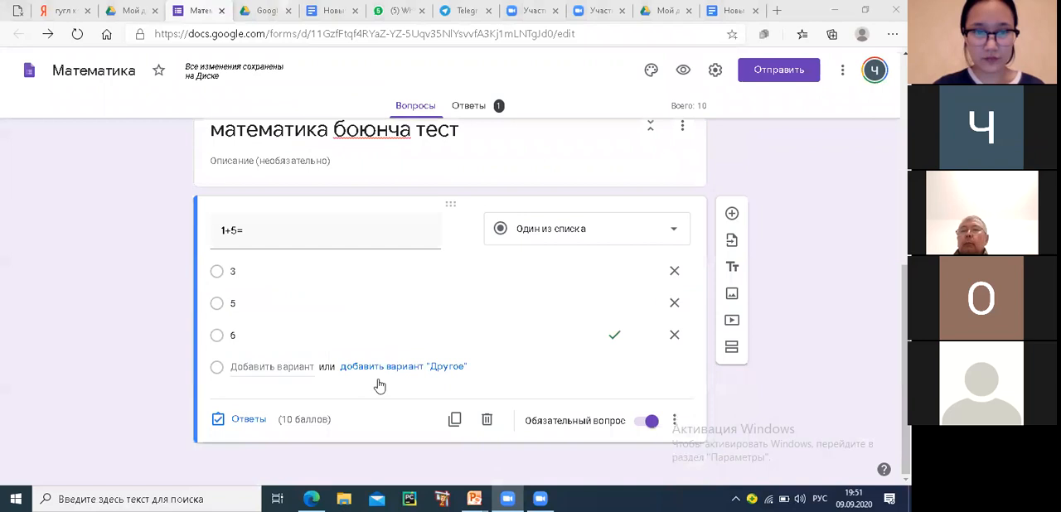
left_click(219, 420)
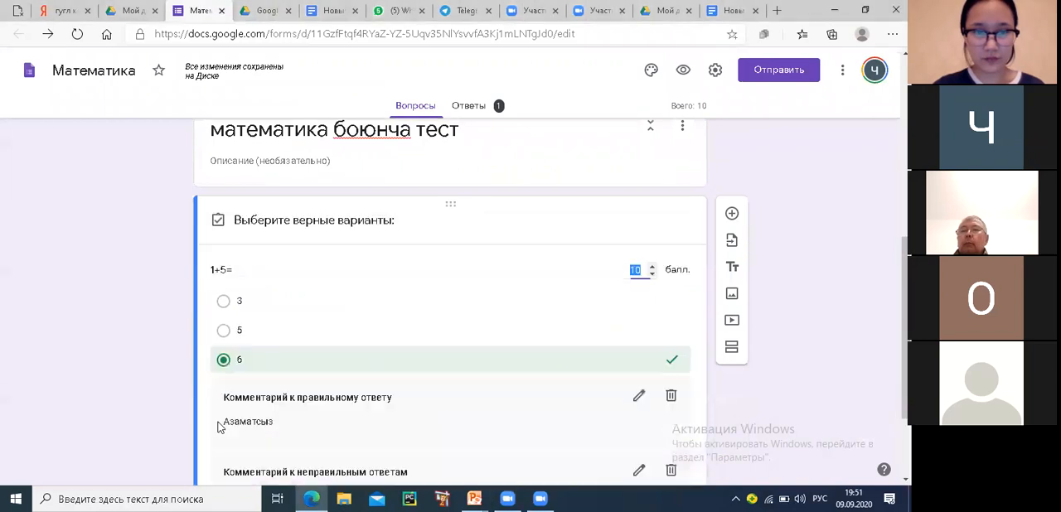
scroll(397, 426, "down", 1)
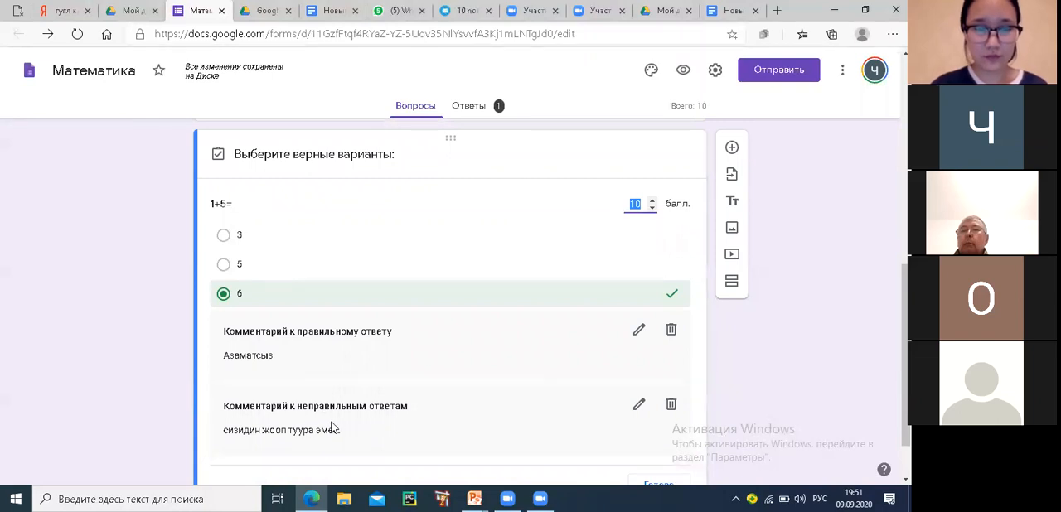
scroll(331, 429, "down", 1)
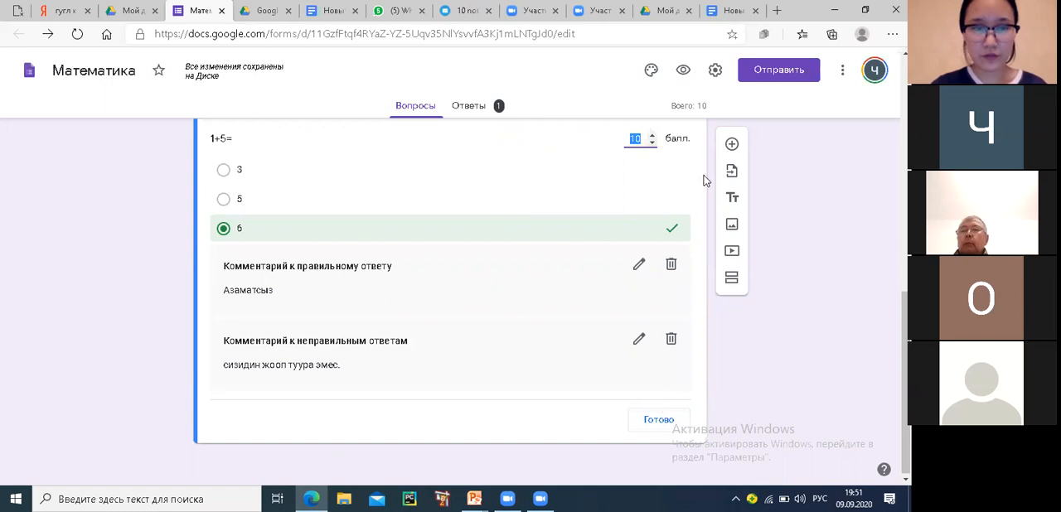
left_click(656, 424)
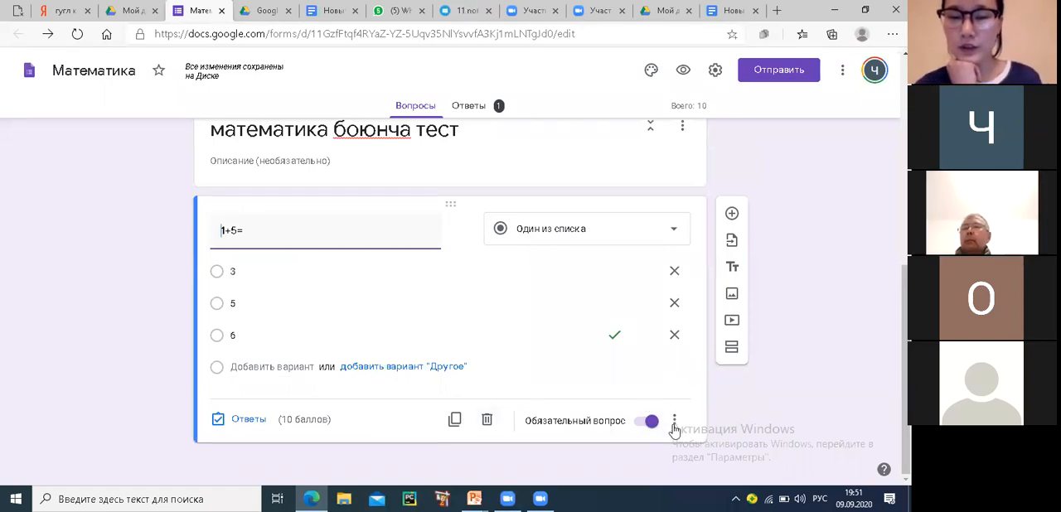
Review the form's general, presentation and quiz settings, and close them without making changes
scroll(673, 424, "up", 5)
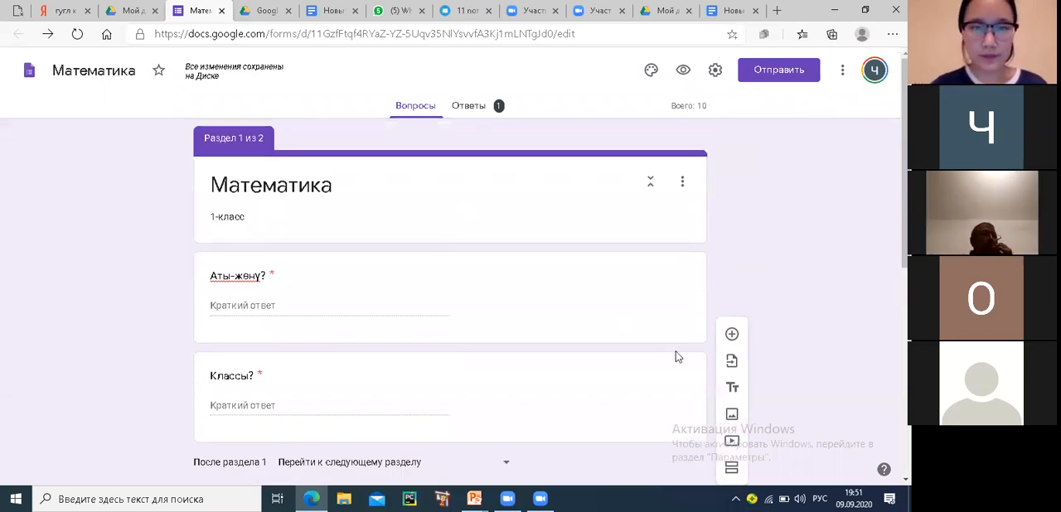
left_click(719, 73)
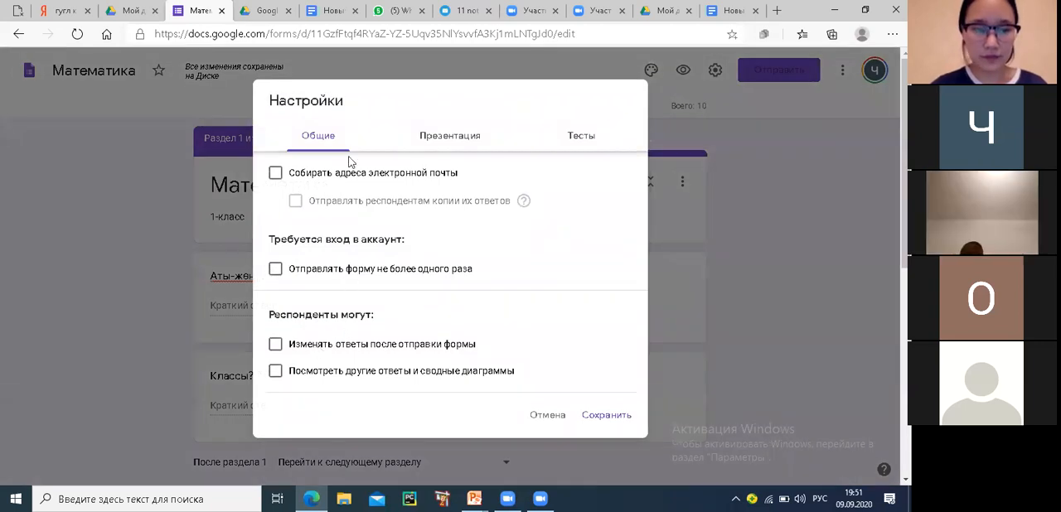
left_click(442, 139)
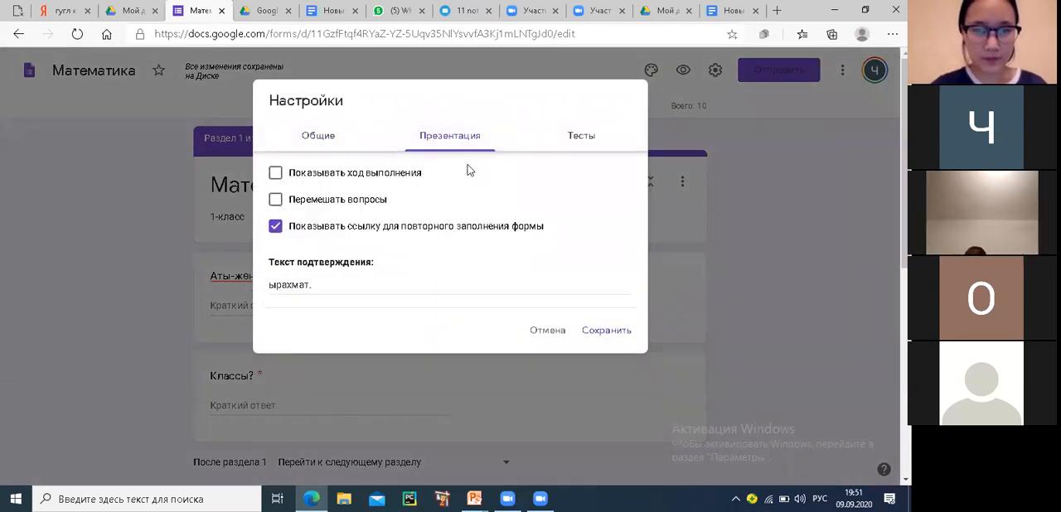
left_click(583, 141)
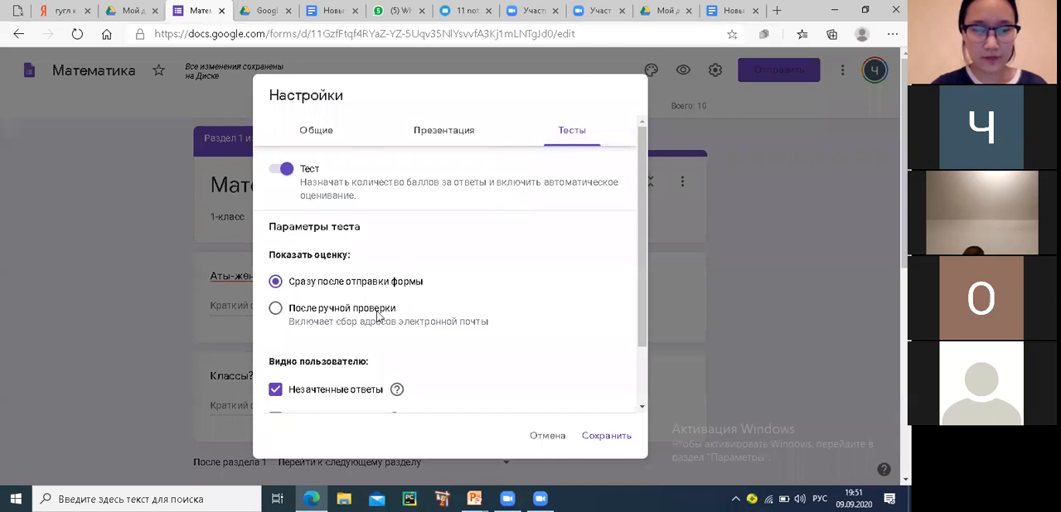
scroll(366, 323, "down", 1)
scroll(366, 322, "down", 1)
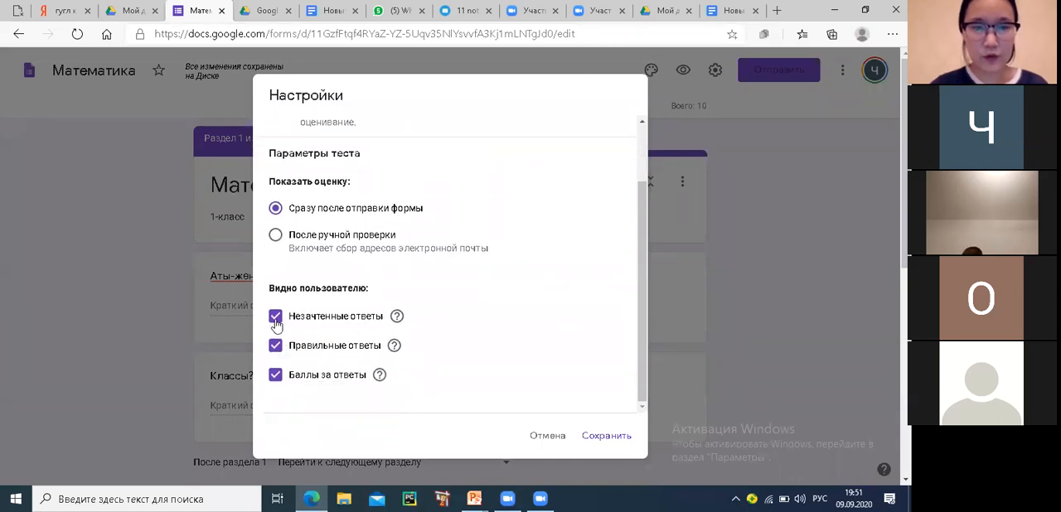
scroll(300, 290, "up", 2)
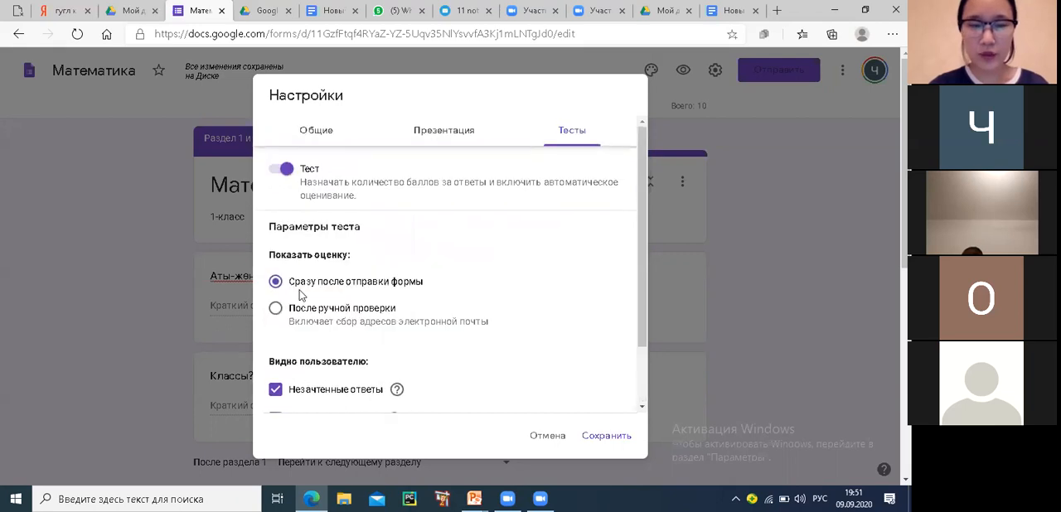
left_click(447, 130)
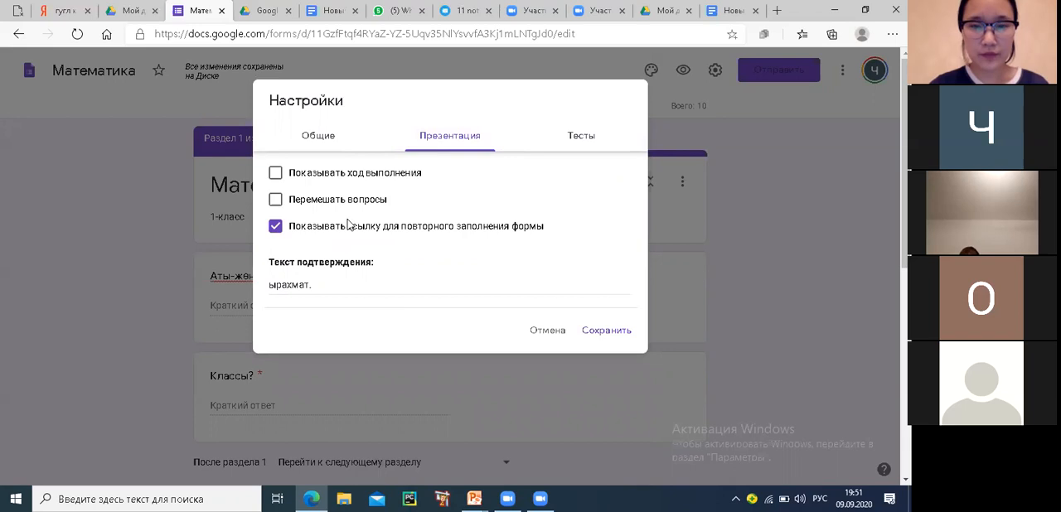
left_click(313, 137)
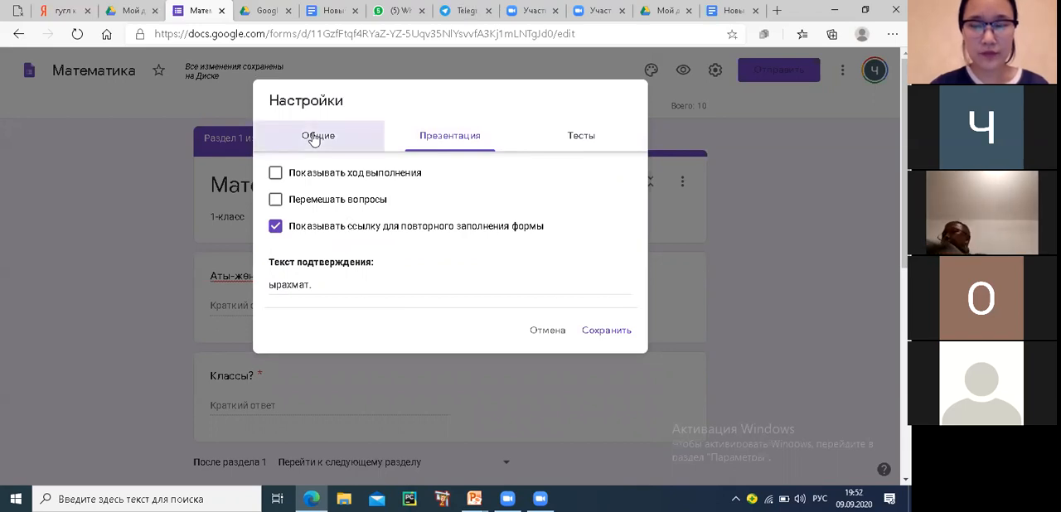
mouse_move(539, 498)
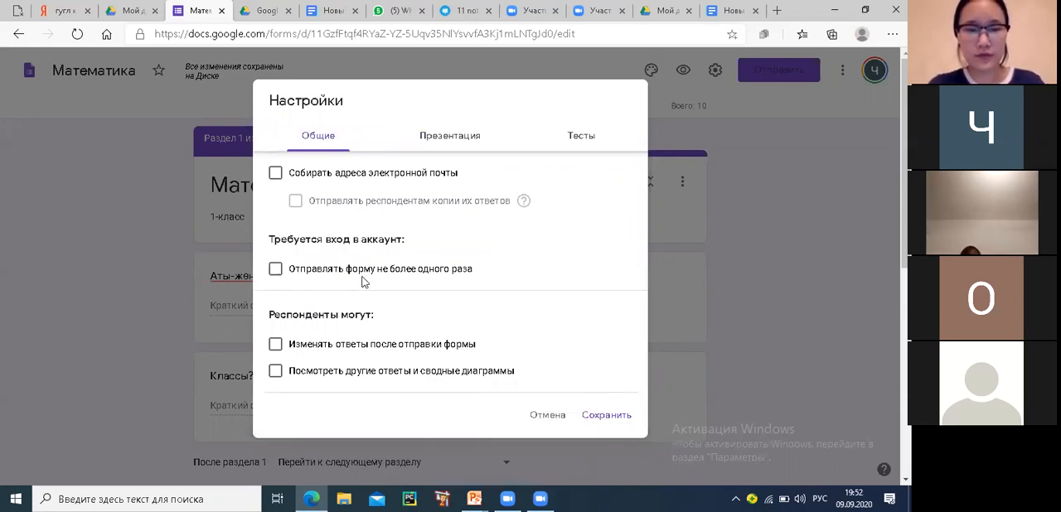
left_click(738, 213)
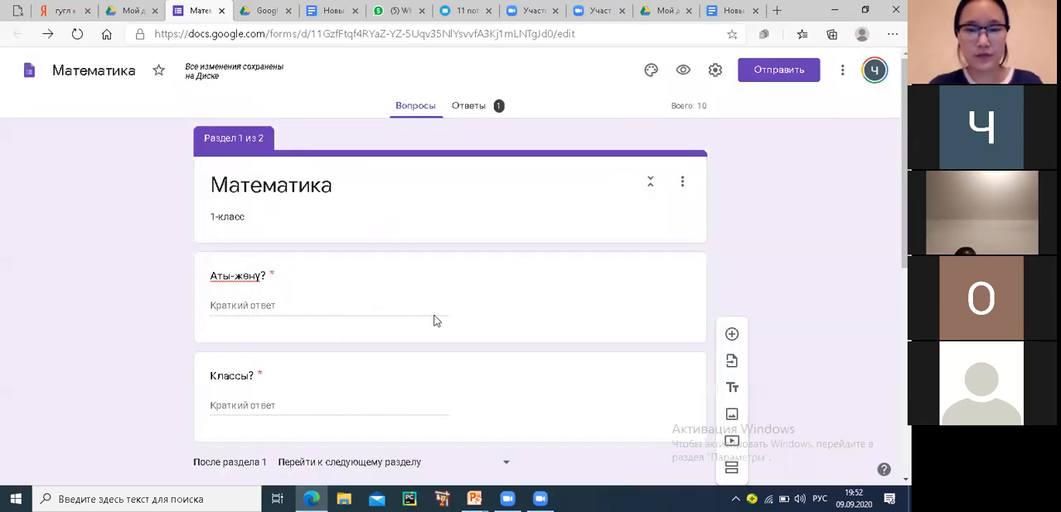
Add a question after "1+5=" and set its type to "Несколько из списка"
scroll(431, 320, "down", 4)
scroll(414, 329, "down", 1)
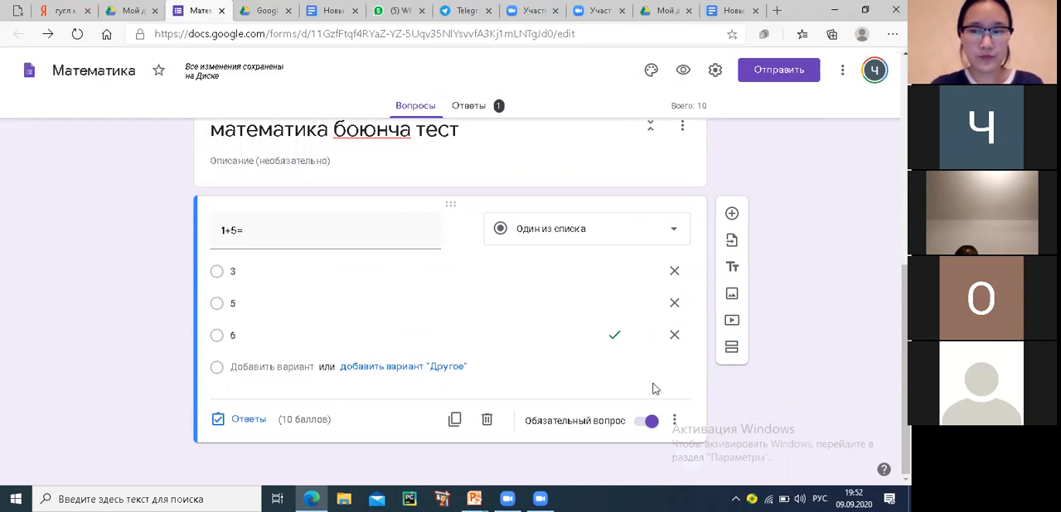
left_click(732, 215)
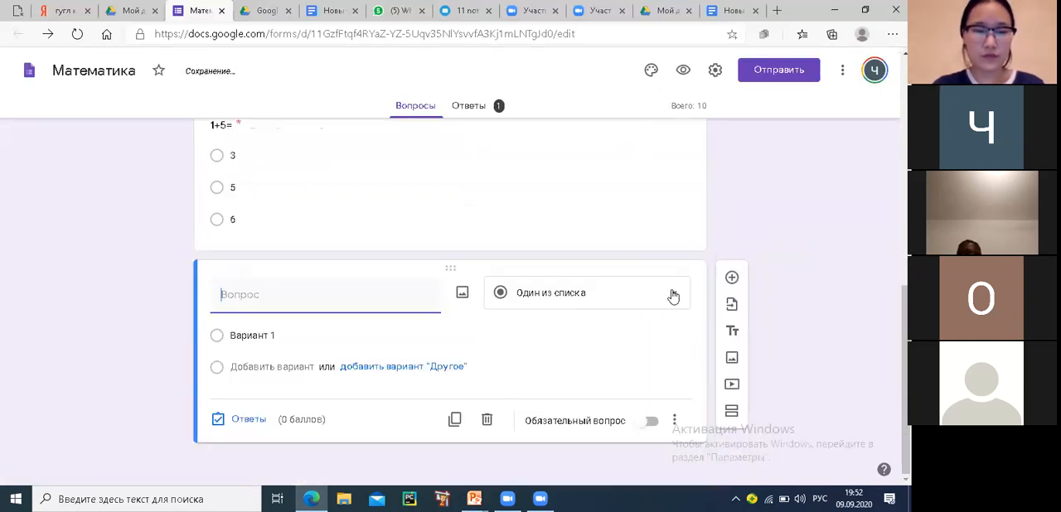
left_click(668, 296)
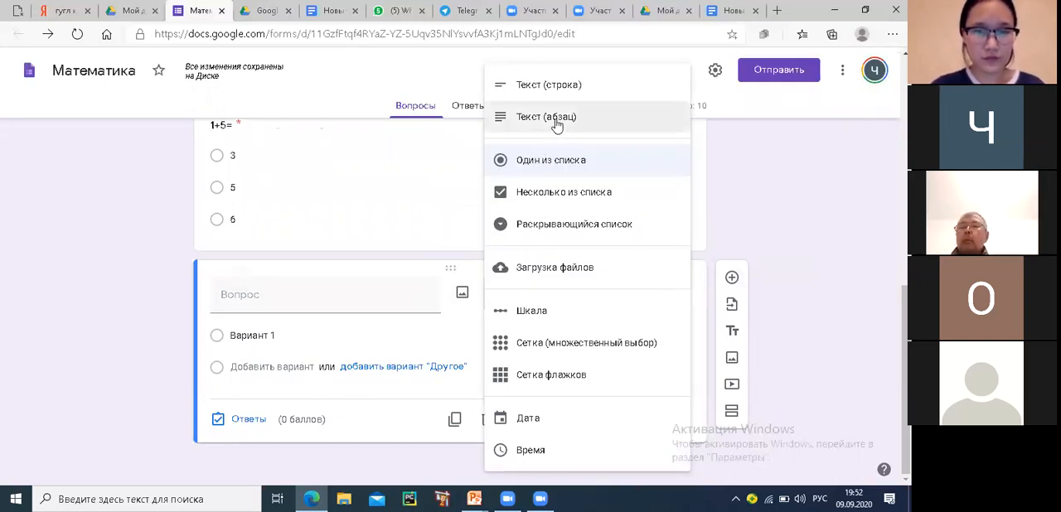
left_click(545, 192)
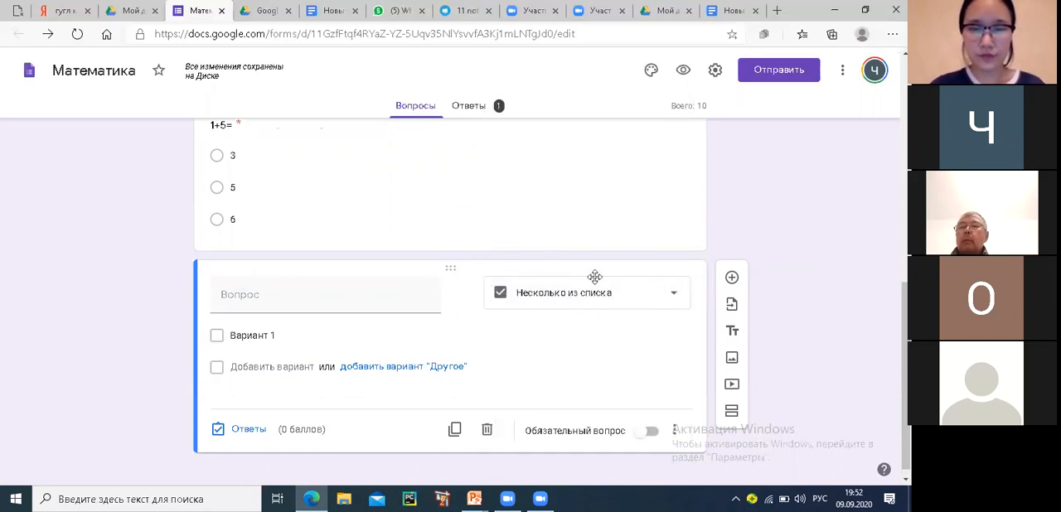
Title the new question "10-2=" and give it the answer options 8, 4+4 and 9
left_click(251, 298)
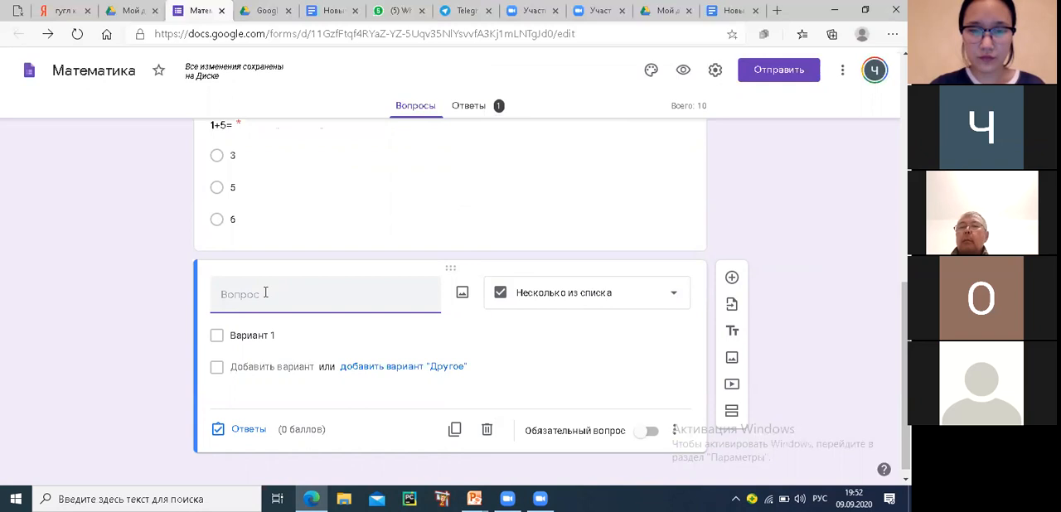
type("10-2=")
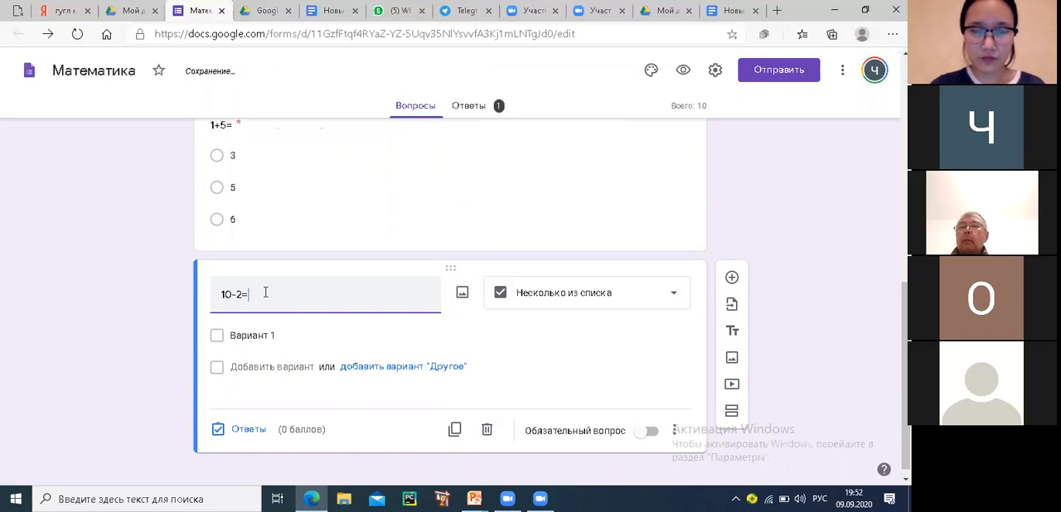
left_click(245, 335)
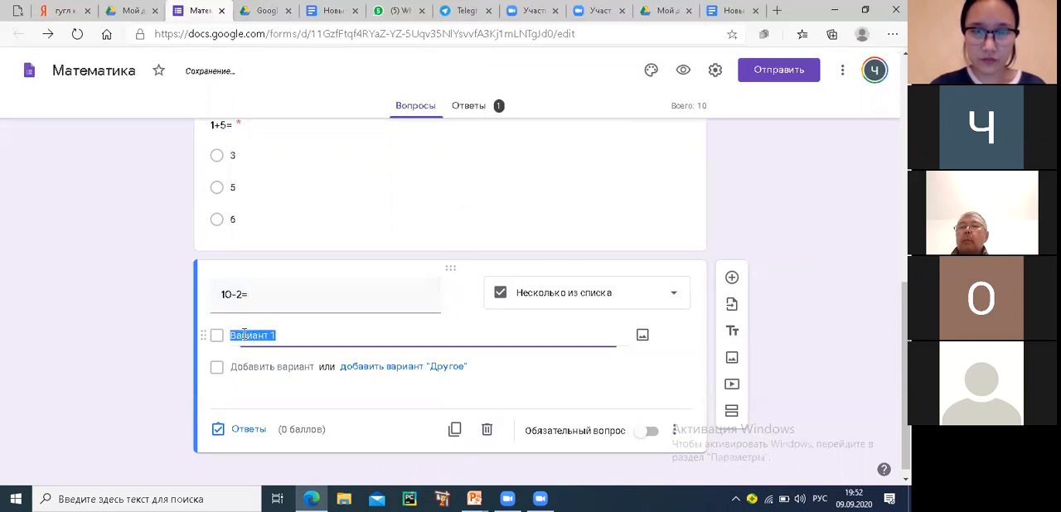
type("8")
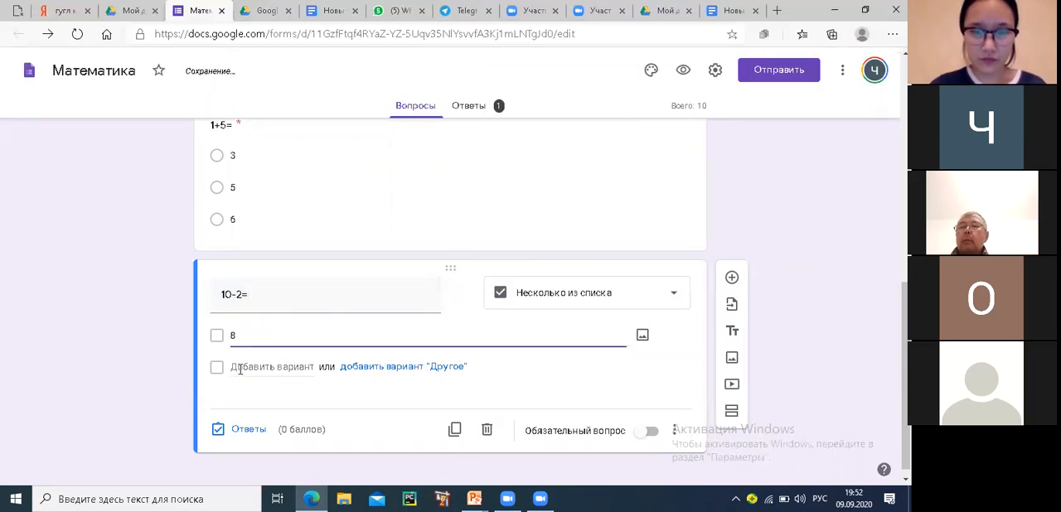
left_click(241, 370)
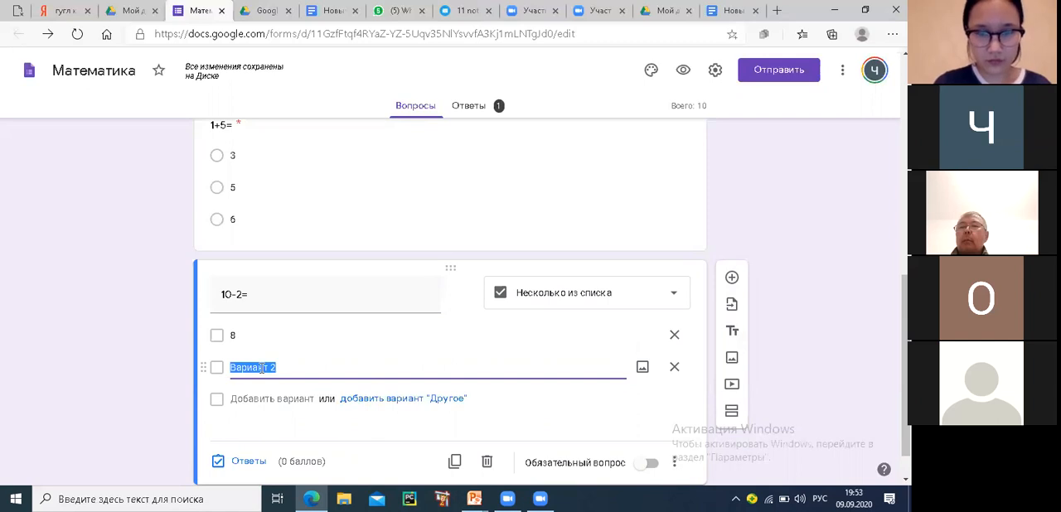
type("4")
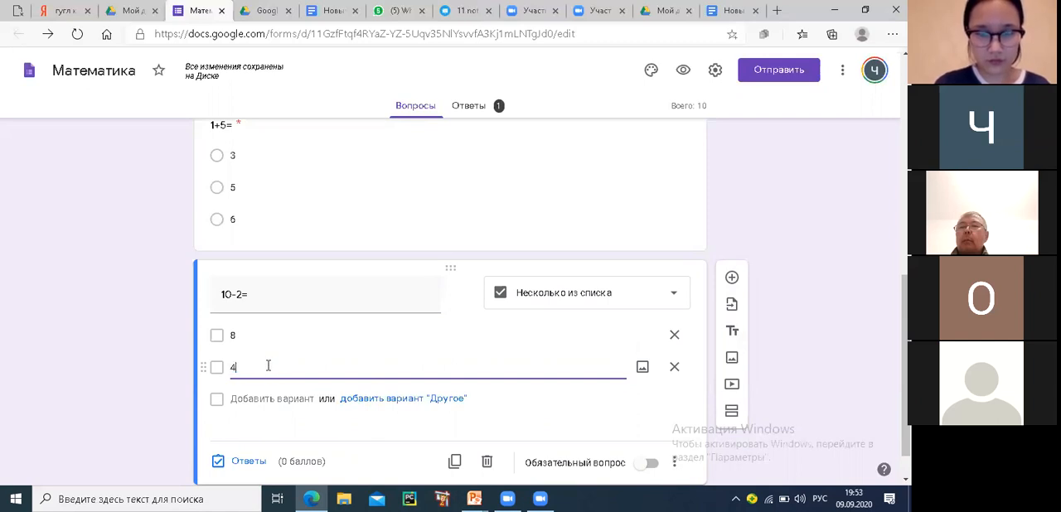
type("=")
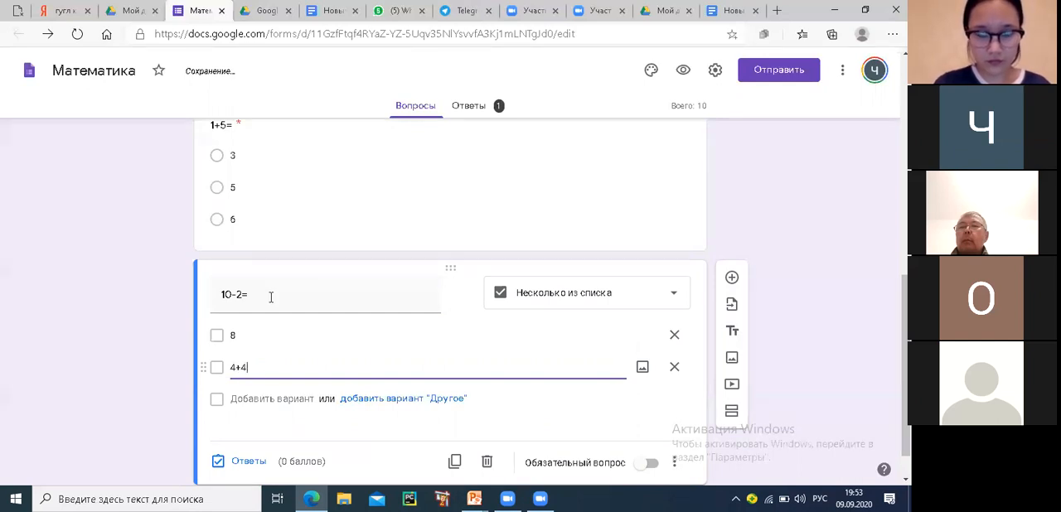
left_click(246, 399)
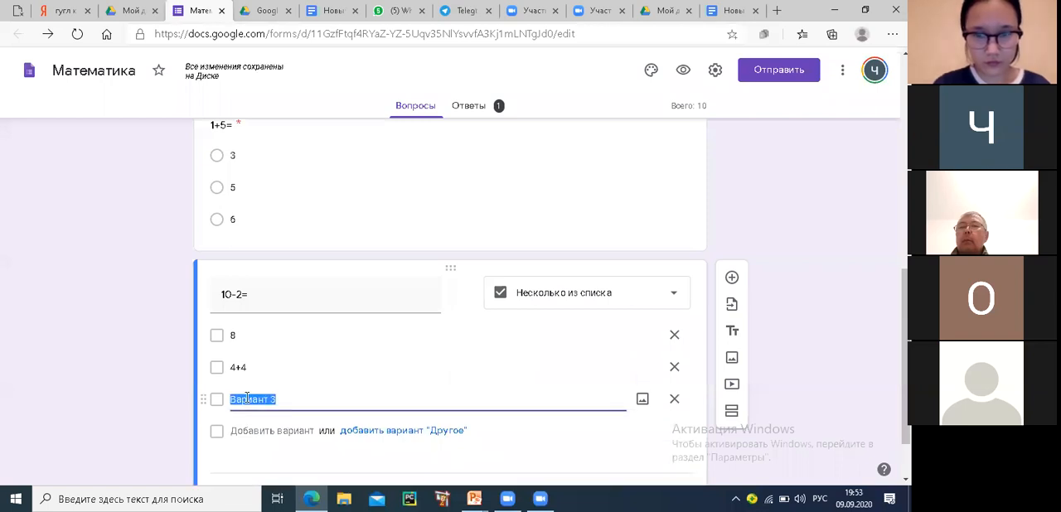
type("9")
Set the answer key of "10-2=" to options 8 and 4+4, worth 10 points
scroll(214, 418, "down", 1)
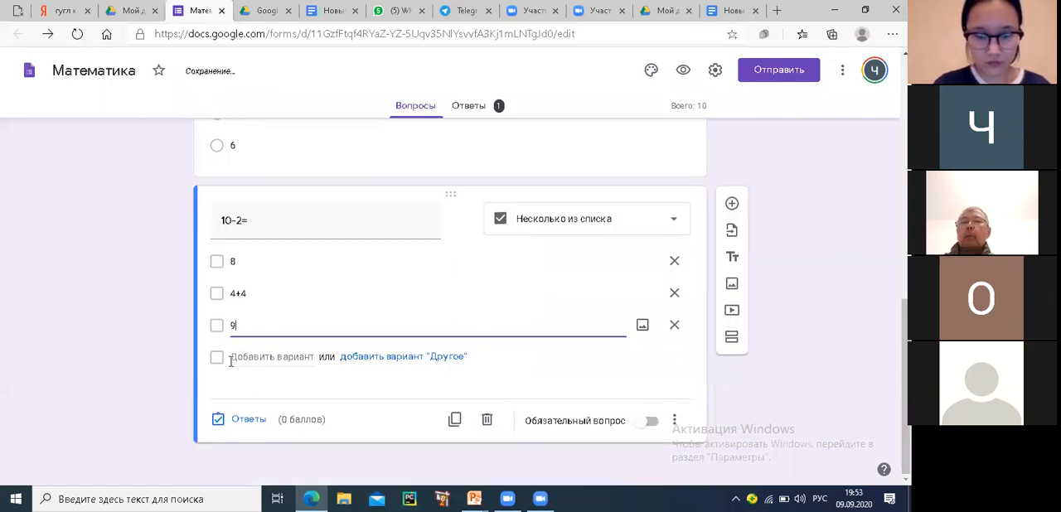
left_click(218, 420)
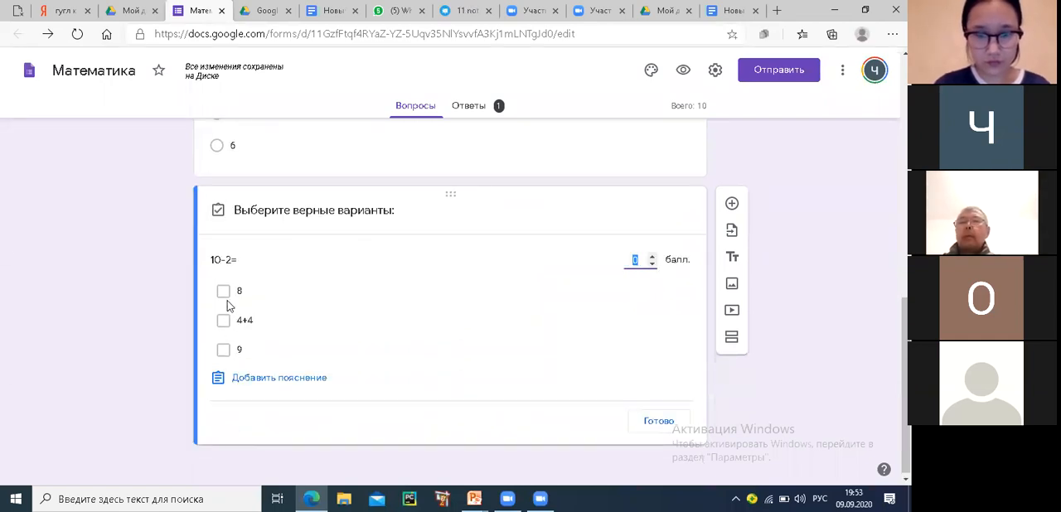
left_click(224, 291)
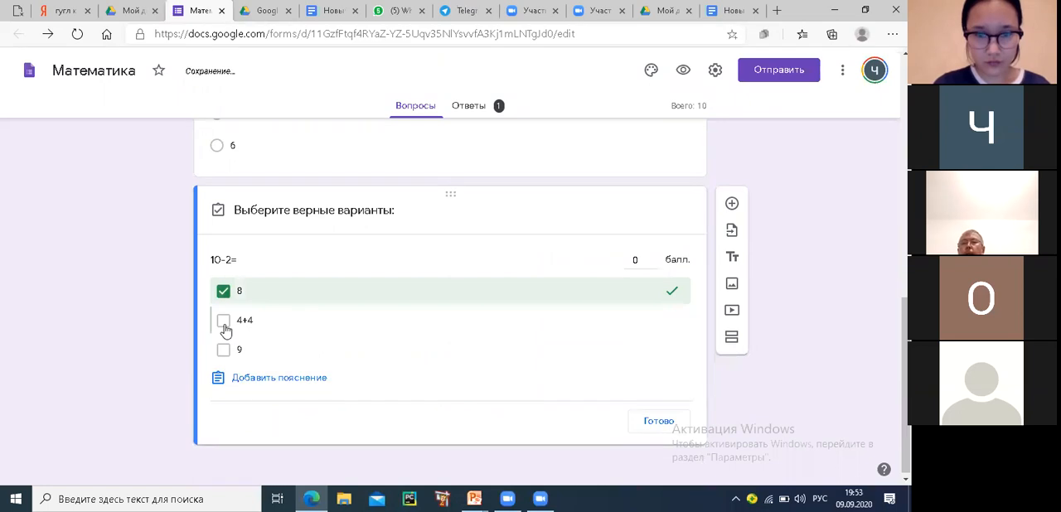
left_click(225, 324)
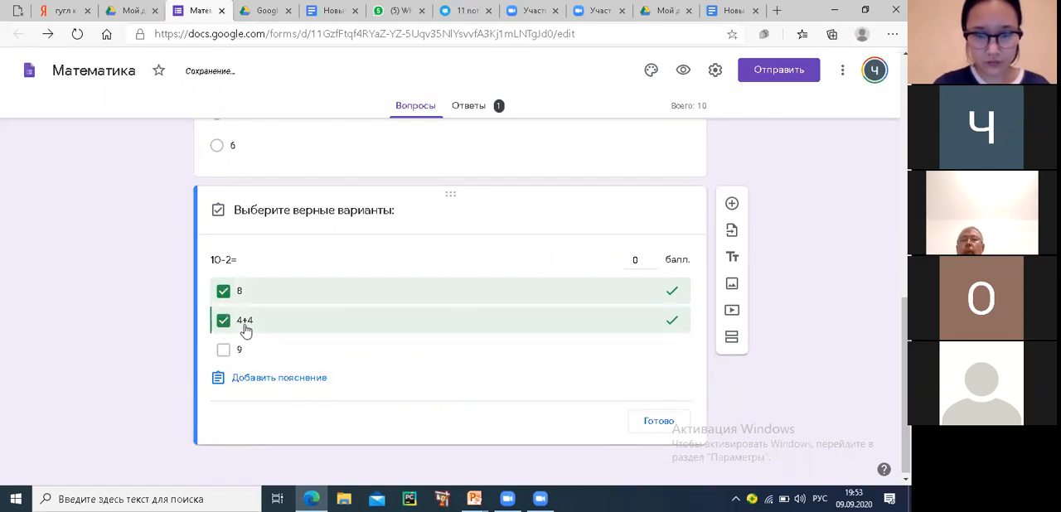
left_click(647, 257)
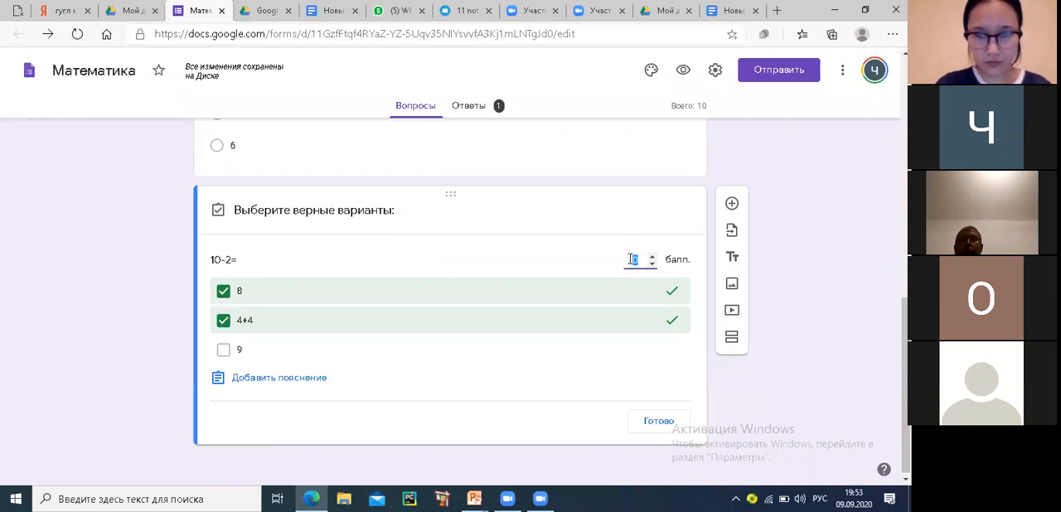
key("BackSpace")
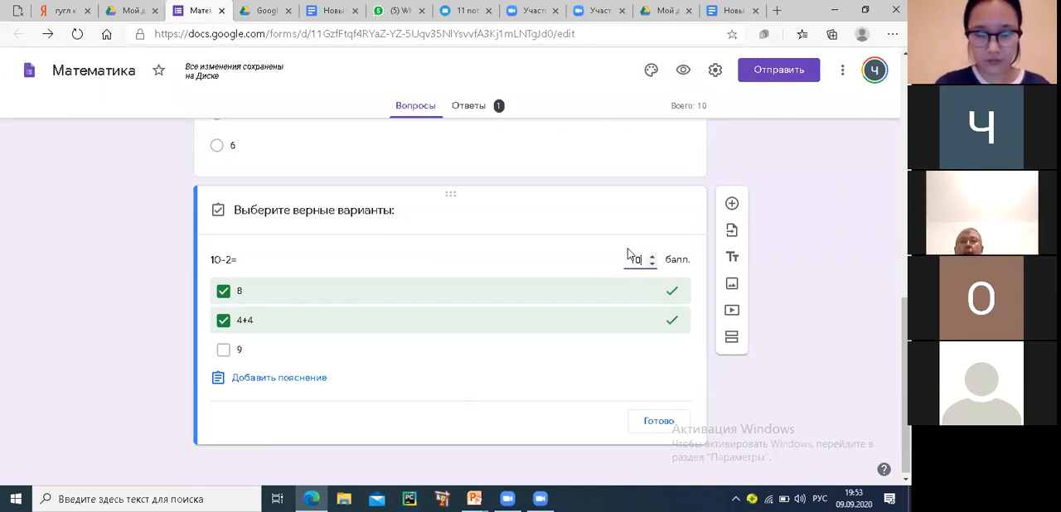
left_click(658, 422)
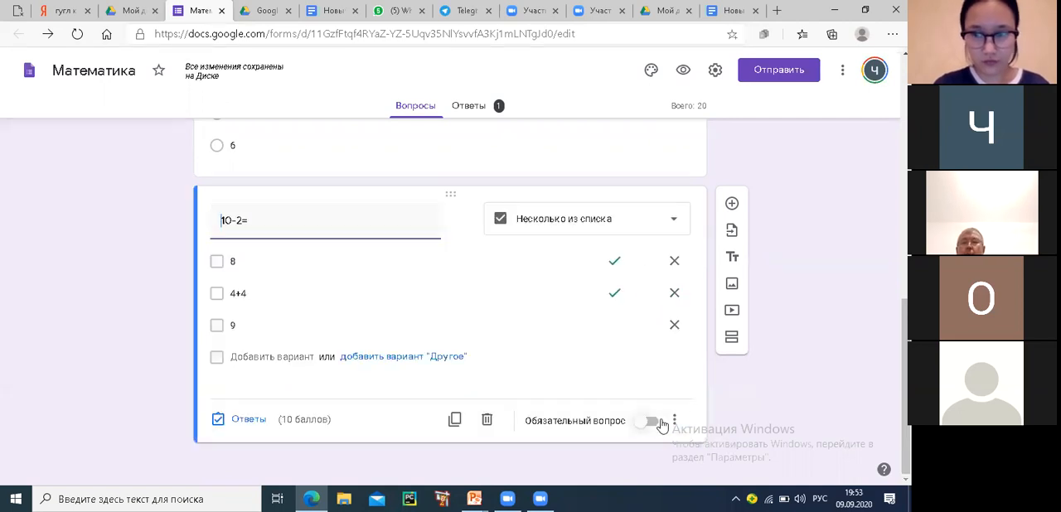
Make the "10-2=" question required
left_click(662, 421)
left_click(654, 426)
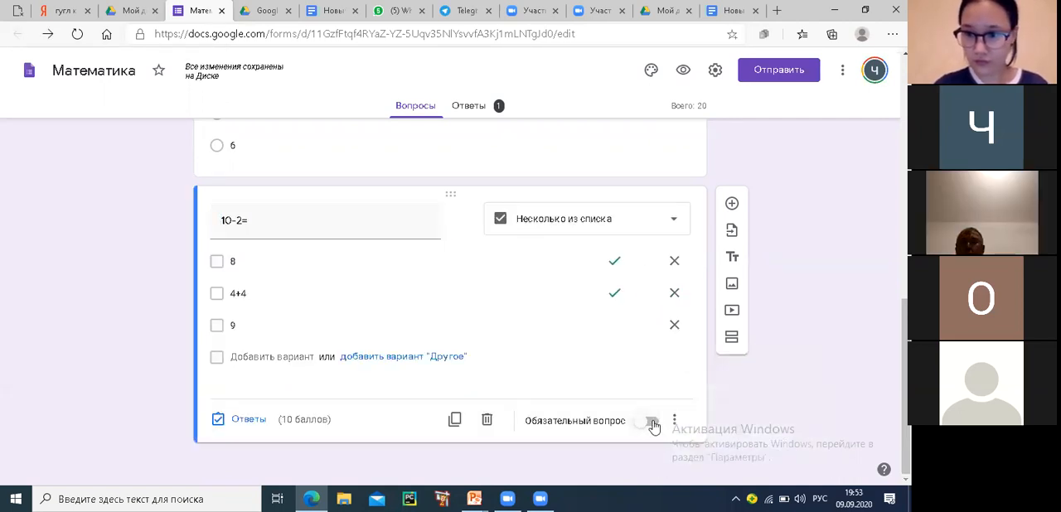
left_click(651, 423)
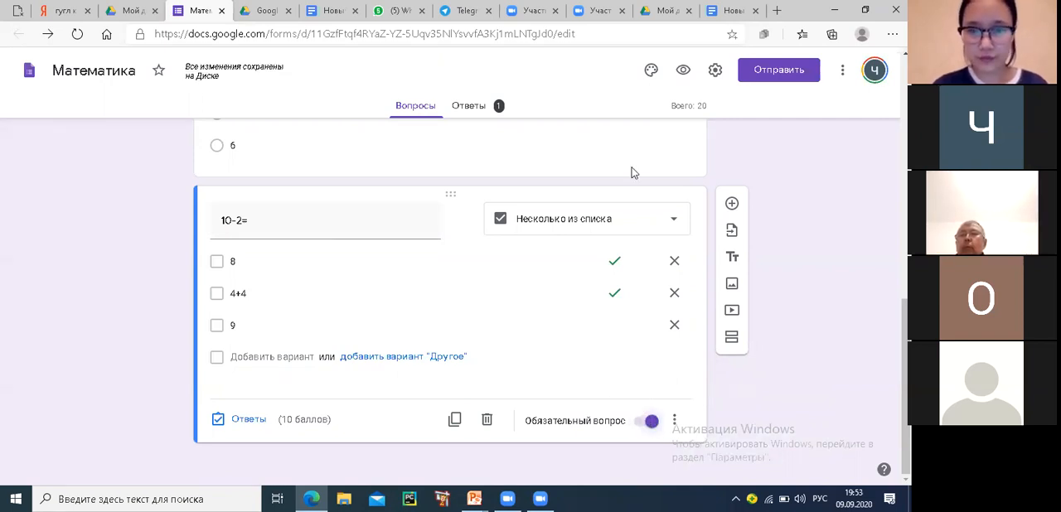
Preview the form, fill in the name field and 1 as the class, and continue to the test section
left_click(682, 72)
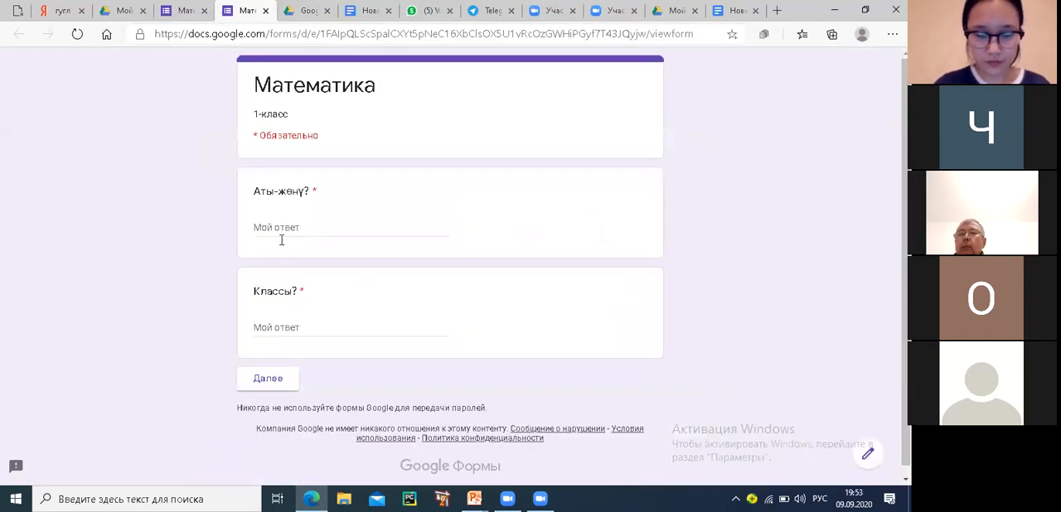
left_click(281, 236)
type("в")
left_click(267, 333)
type("1")
left_click(282, 379)
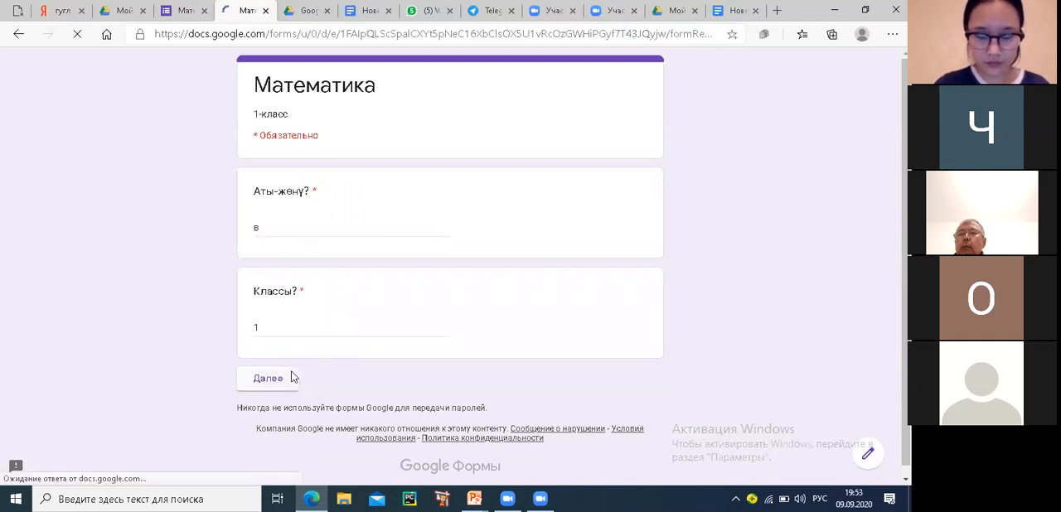
Answer "1+5=" with 5 and "10-2=" with 8 and 4+4, and submit the test
left_click(261, 263)
scroll(353, 308, "down", 2)
left_click(261, 297)
left_click(261, 273)
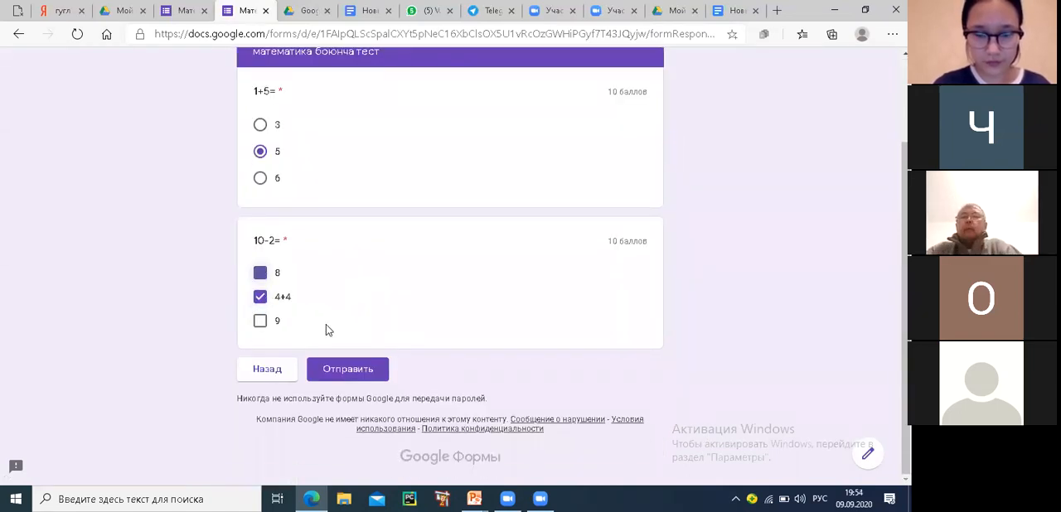
left_click(363, 372)
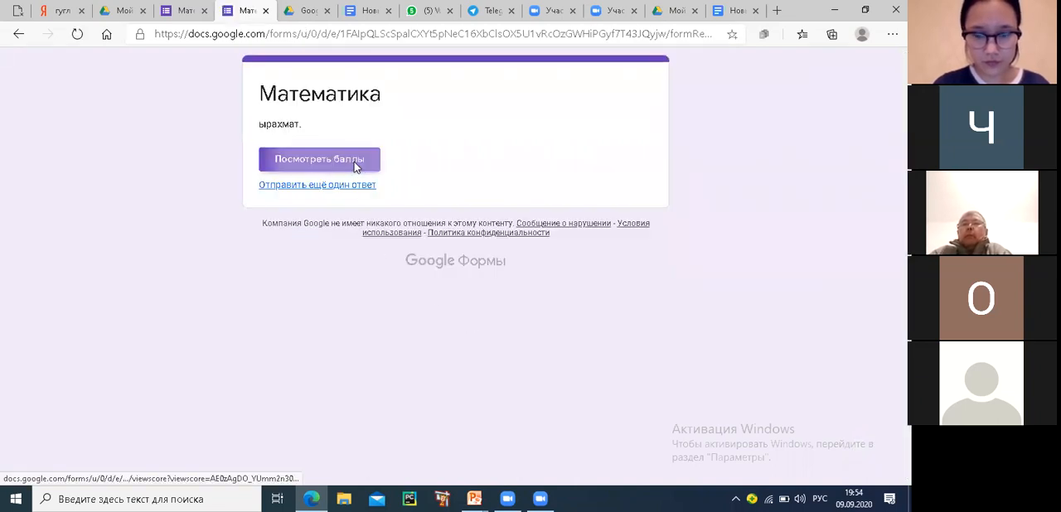
Review the submitted test's score and the result of each question, and return to the form editor
left_click(354, 162)
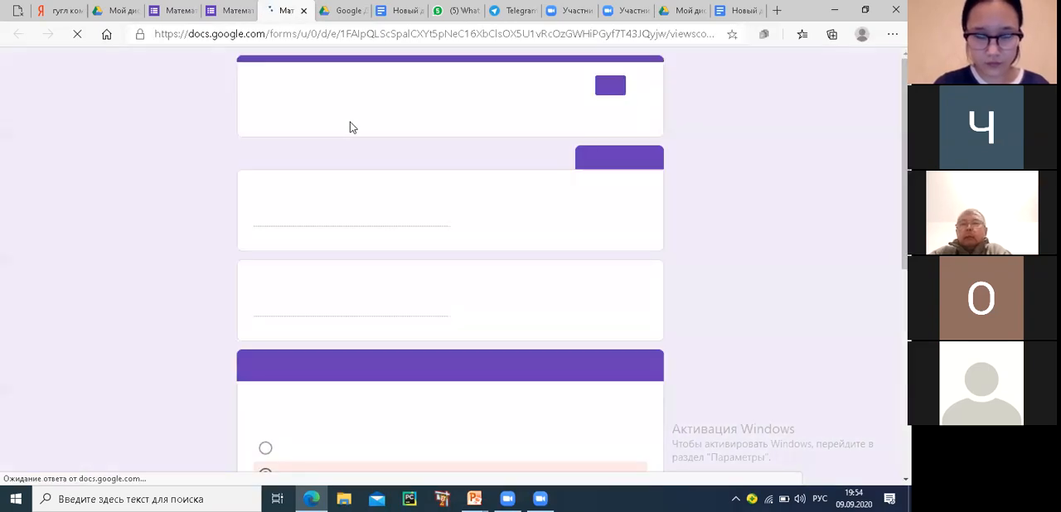
scroll(489, 246, "down", 3)
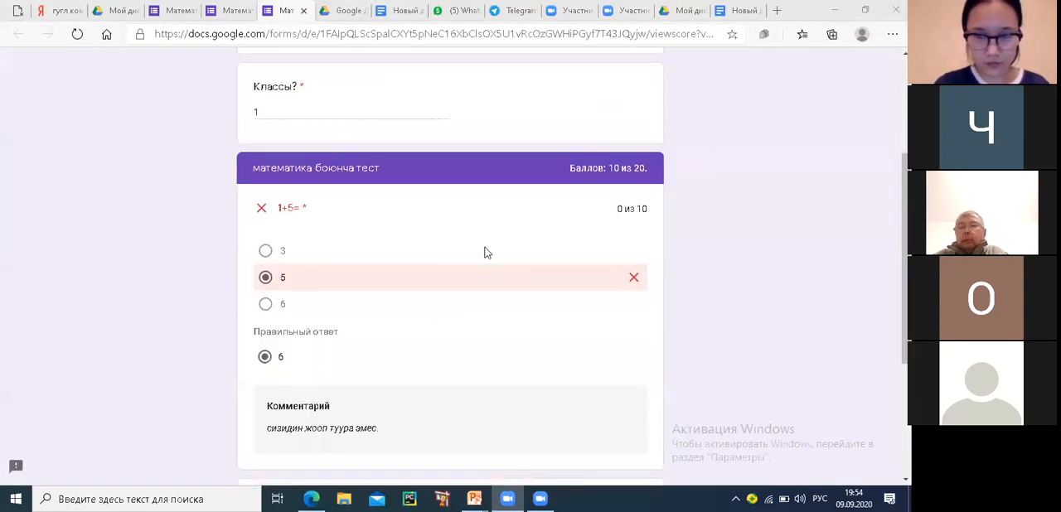
scroll(378, 301, "down", 3)
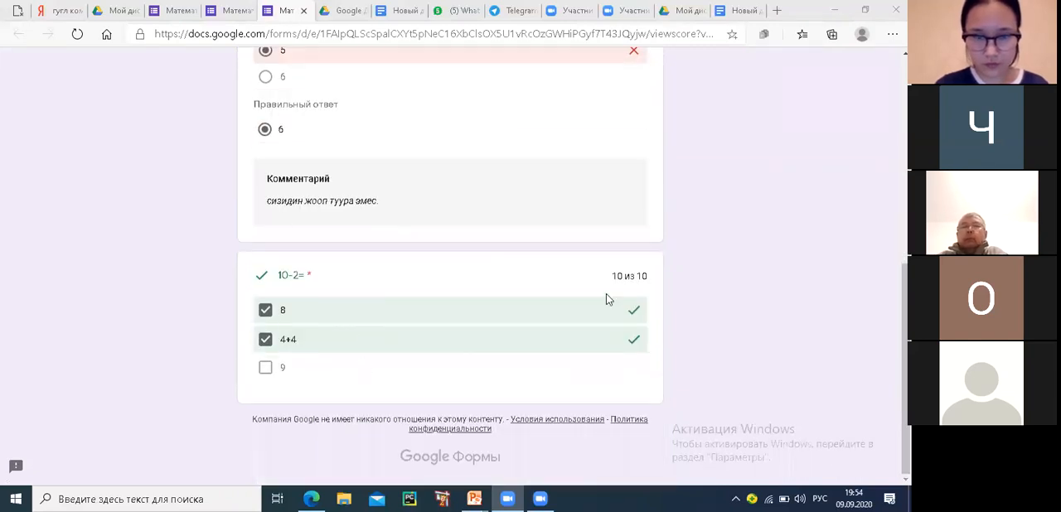
scroll(627, 287, "up", 5)
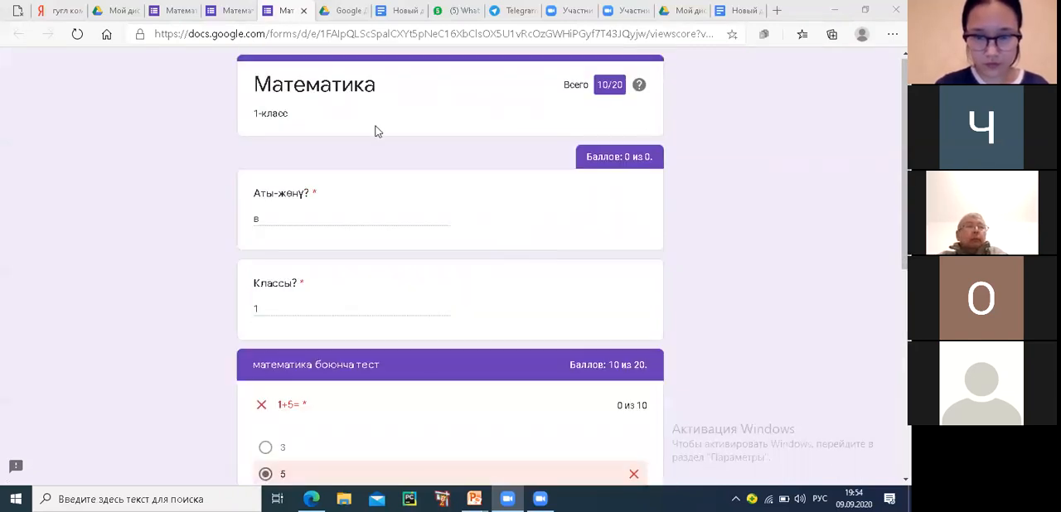
left_click(304, 12)
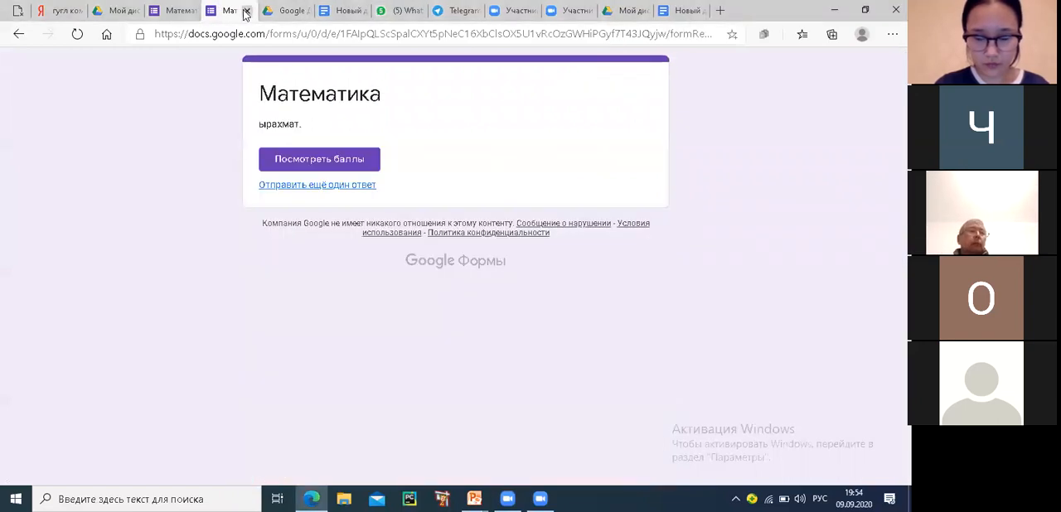
left_click(246, 11)
left_click(192, 12)
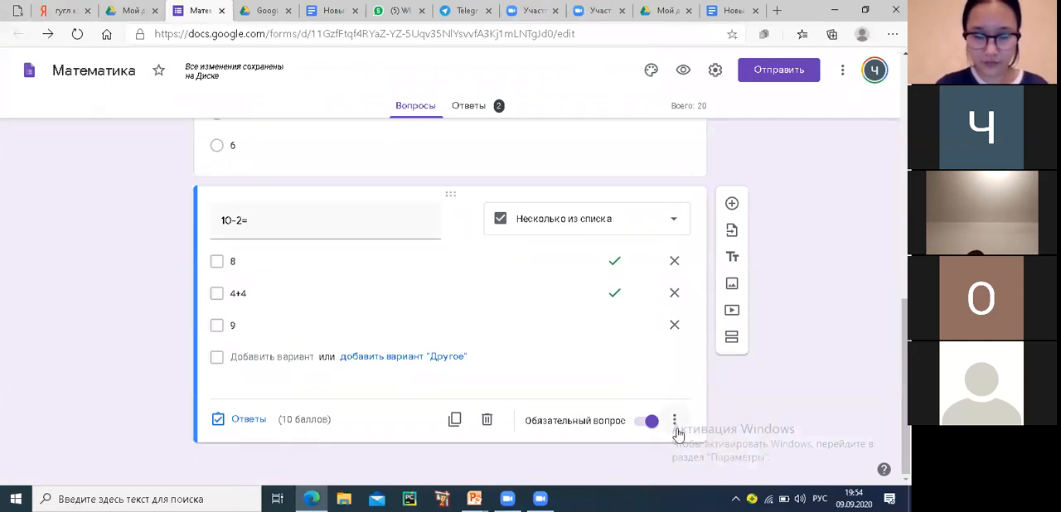
Add a question after "10-2=" and set its type to "Текст (абзац)"
left_click(732, 204)
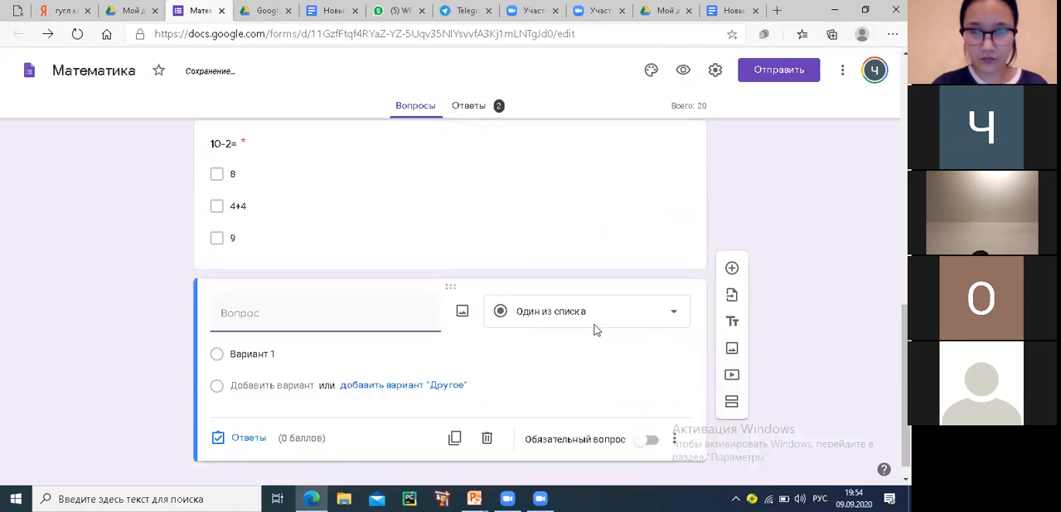
left_click(595, 314)
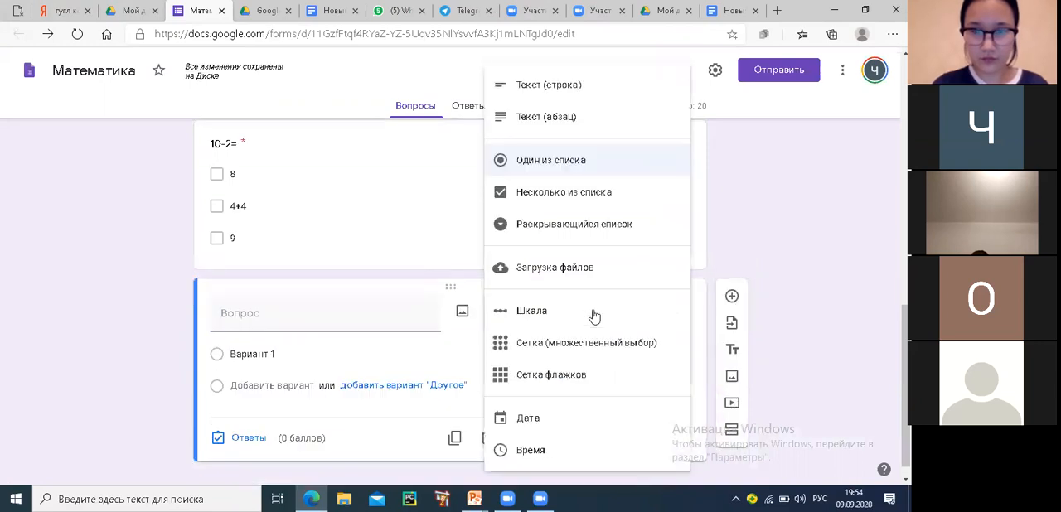
left_click(549, 117)
Enter "Кошуунун эрежеси кандай?" as the text of the new paragraph question
left_click(256, 319)
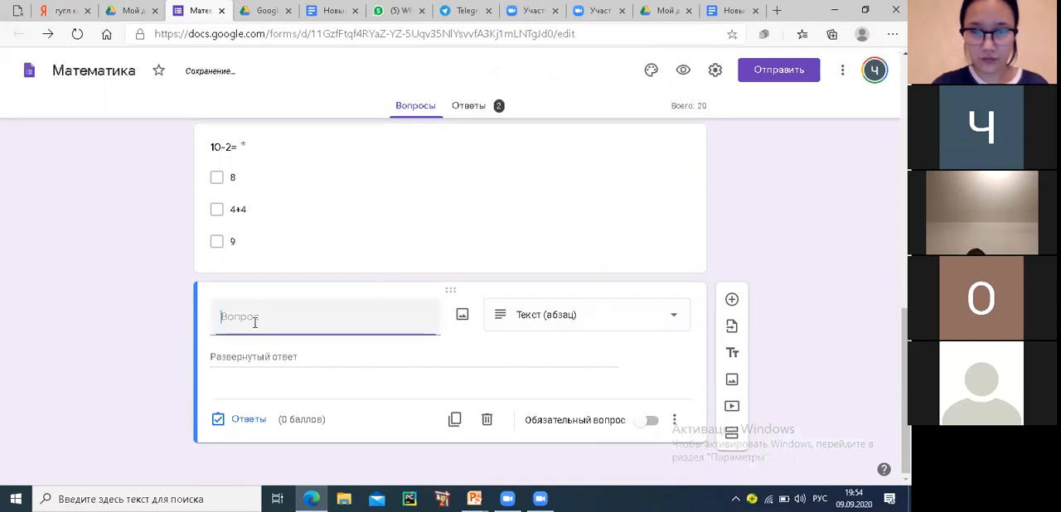
type("К")
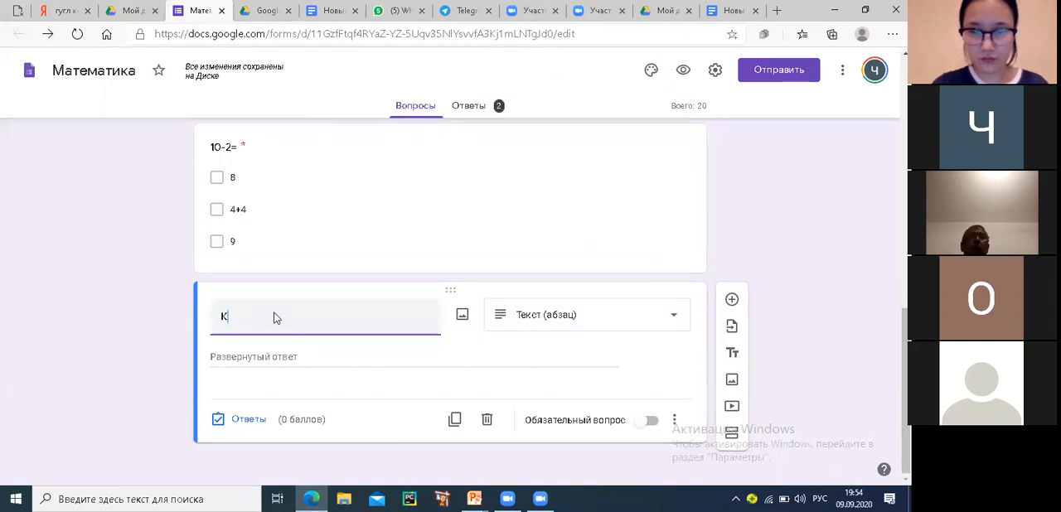
type("ошуунун ")
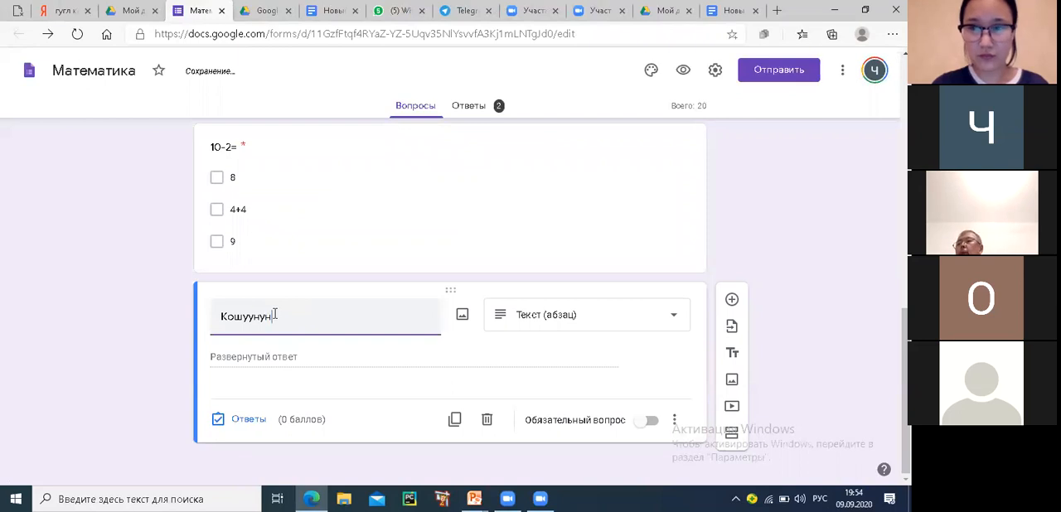
type("эрежеси кандай?")
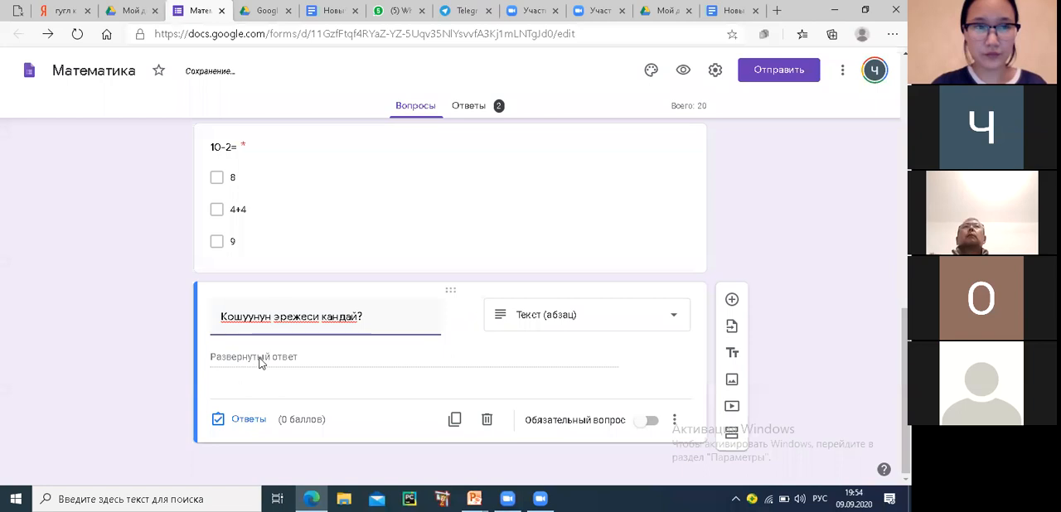
left_click(232, 362)
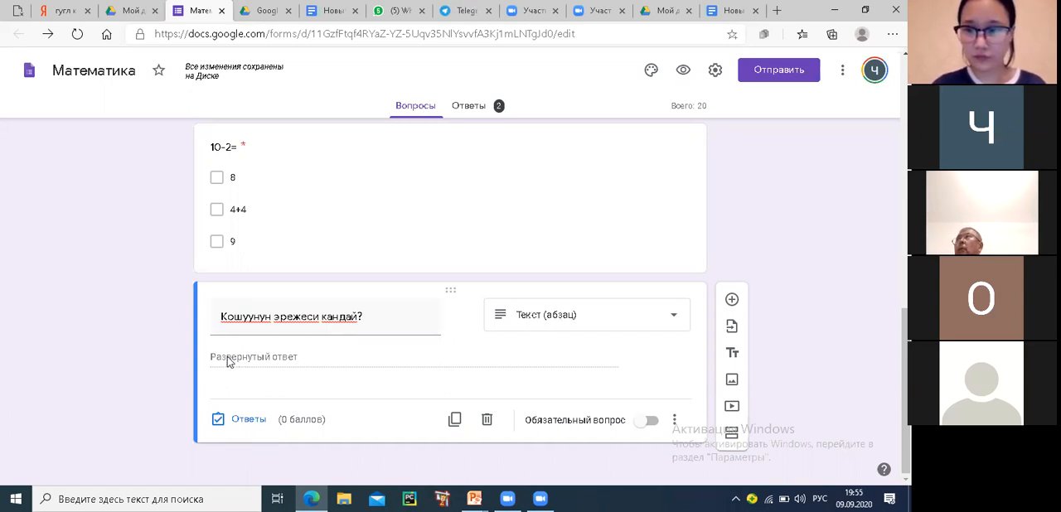
Make the "Кошуунун эрежеси кандай?" question required and add a blank question after it
left_click(661, 426)
left_click(658, 427)
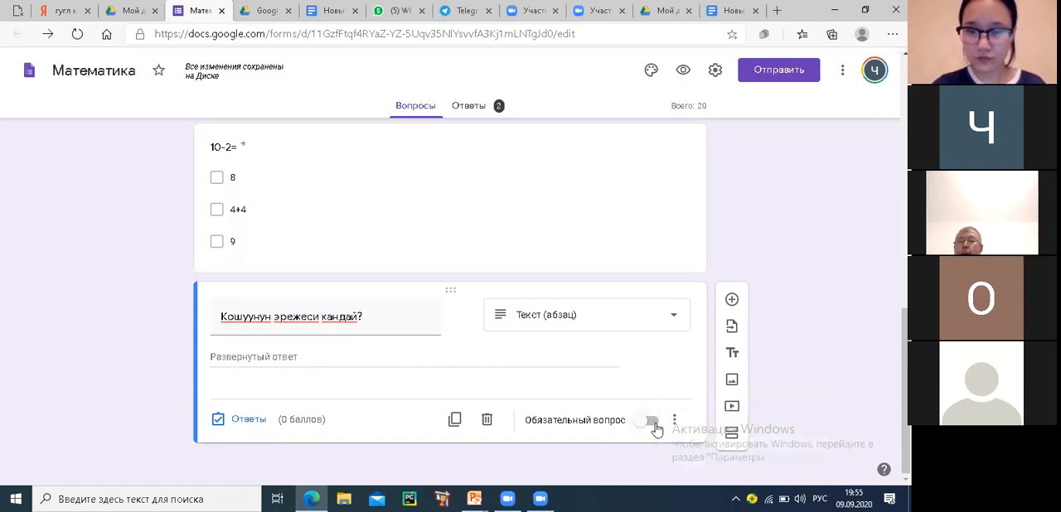
left_click(653, 422)
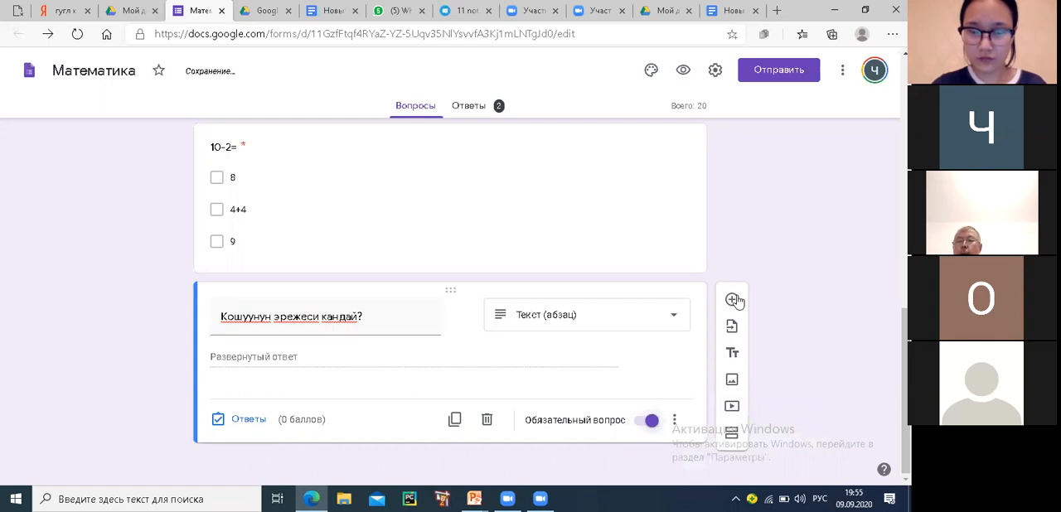
left_click(732, 301)
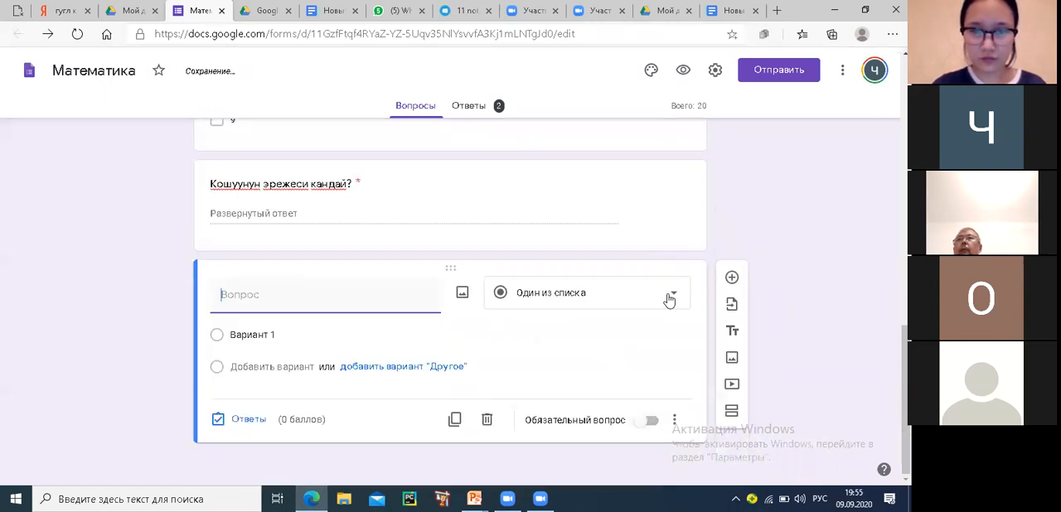
left_click(669, 301)
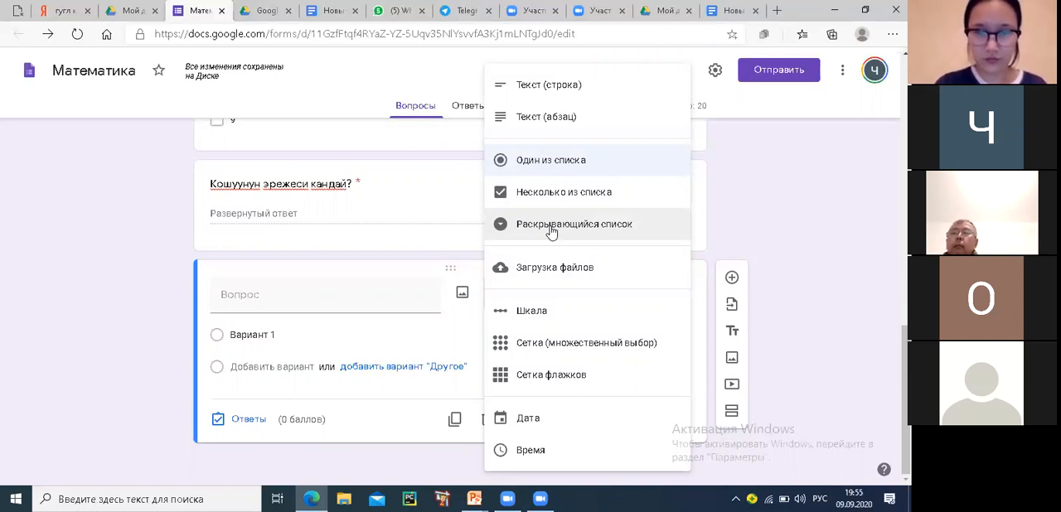
left_click(263, 295)
Add the question "Жашаган облусунуз?" after "Классы?" in the first section and set its type to "Раскрывающийся список"
scroll(277, 291, "up", 15)
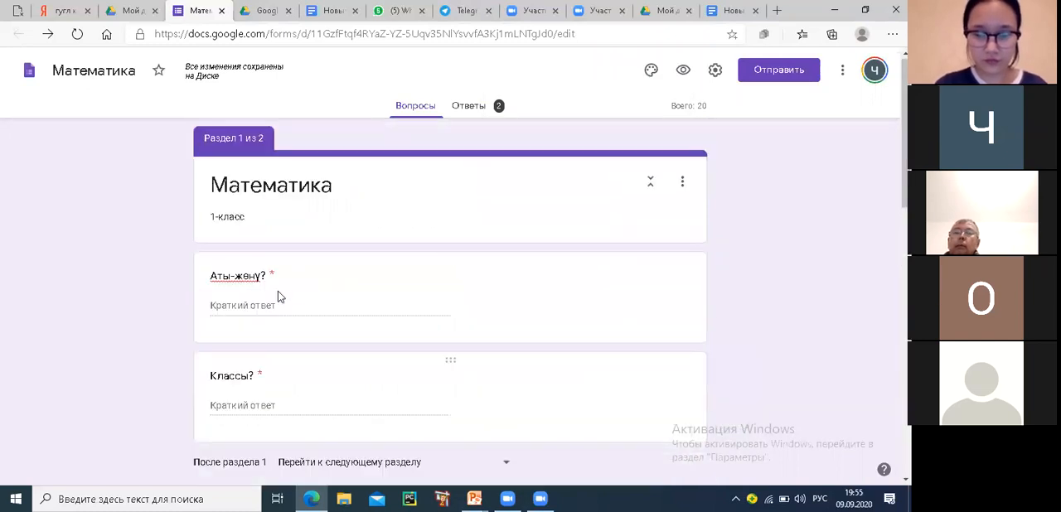
scroll(523, 303, "down", 2)
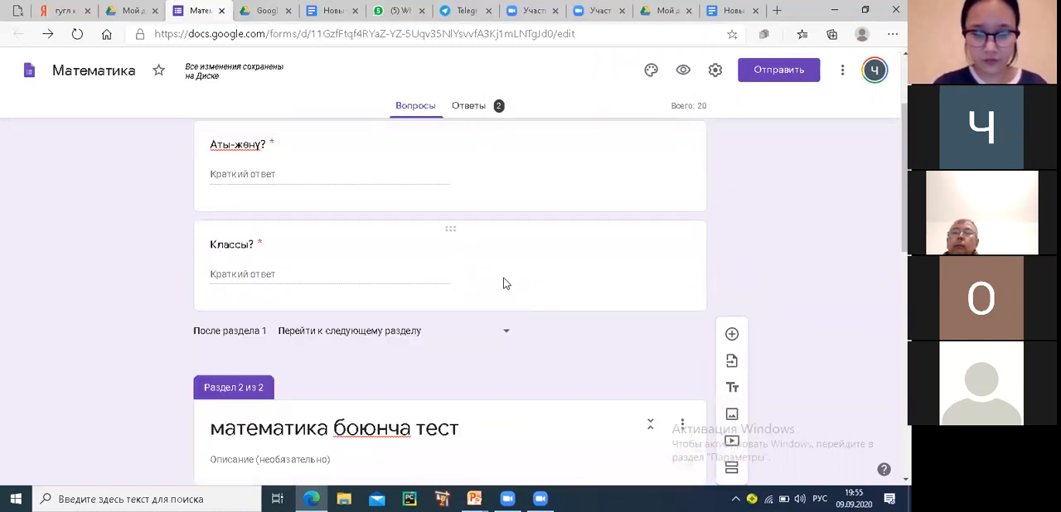
left_click(506, 284)
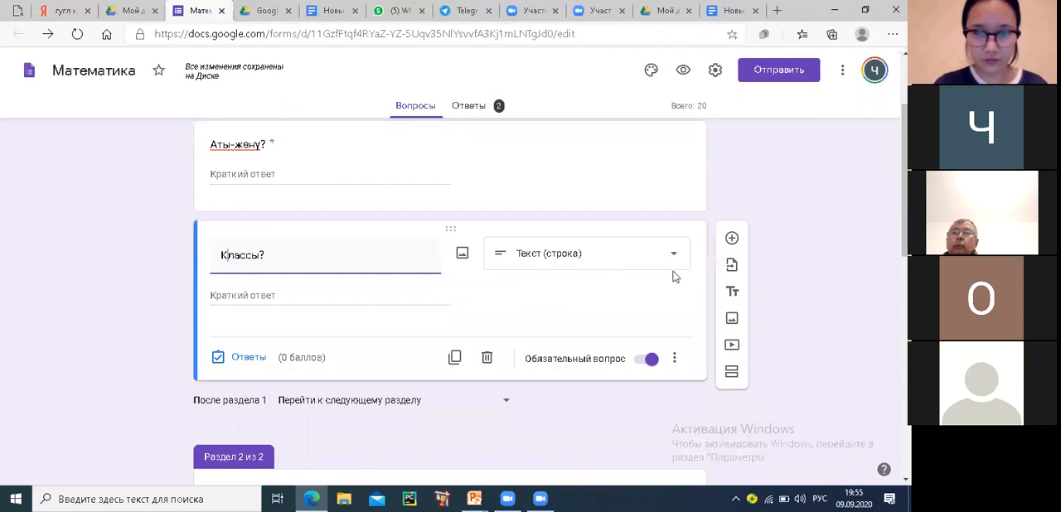
left_click(732, 238)
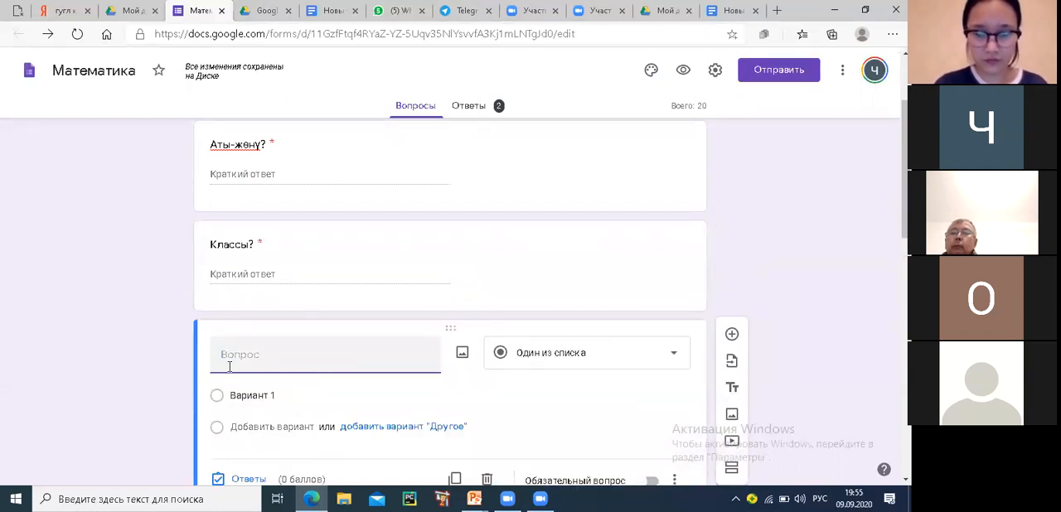
type("Жаш")
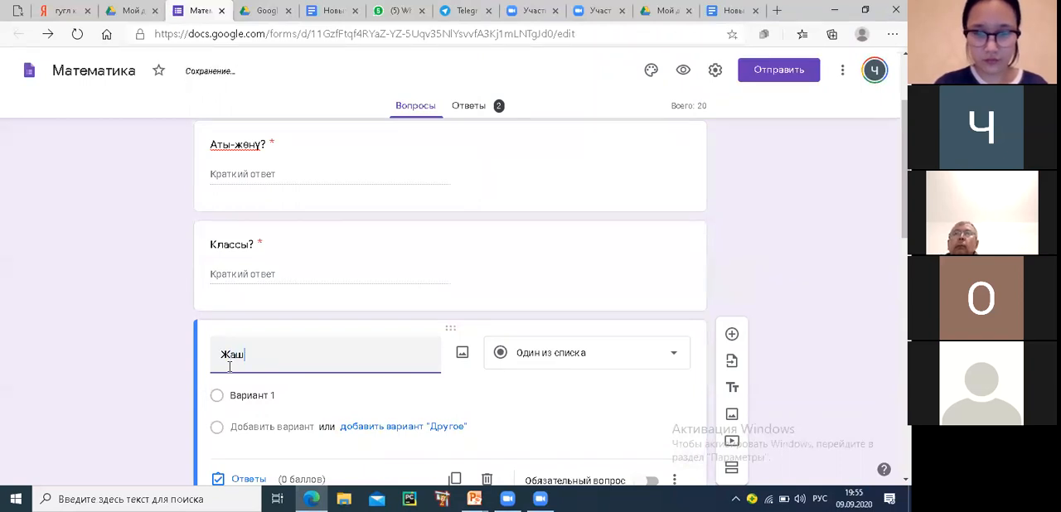
type("аган облусунуз?")
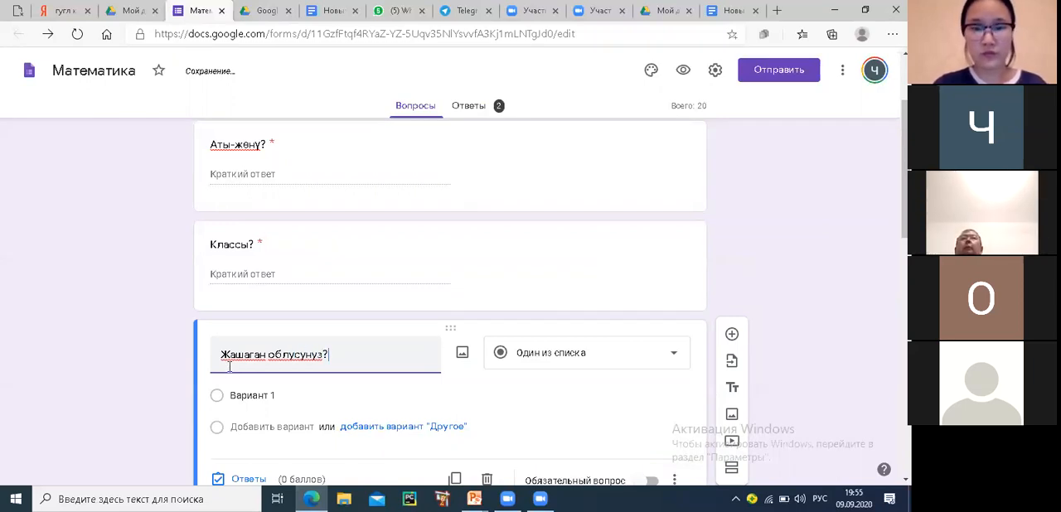
left_click(673, 358)
left_click(536, 226)
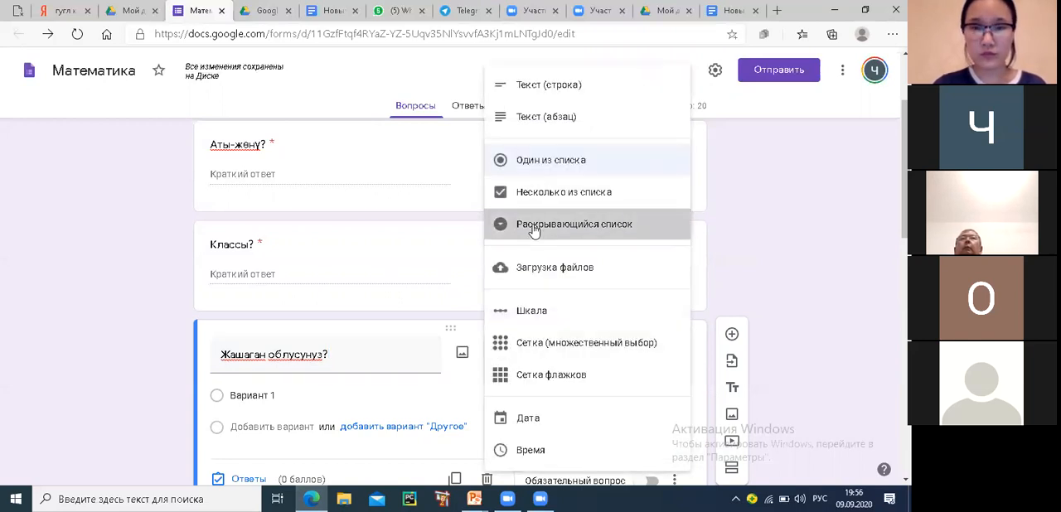
Enter Бишкек, Чуй and Ош as the region question's options, add a fourth option with its default text, and make the question required
left_click(260, 395)
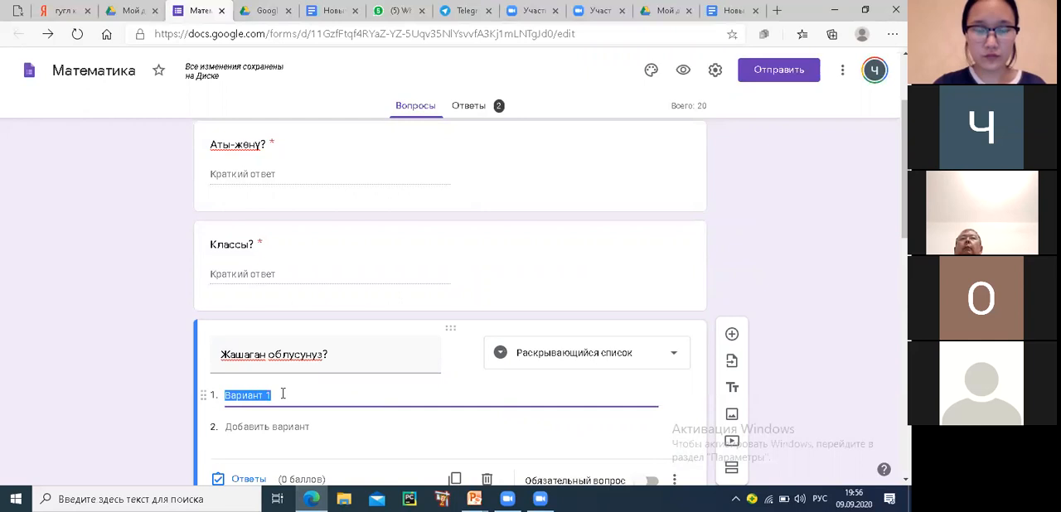
type("Бишкек")
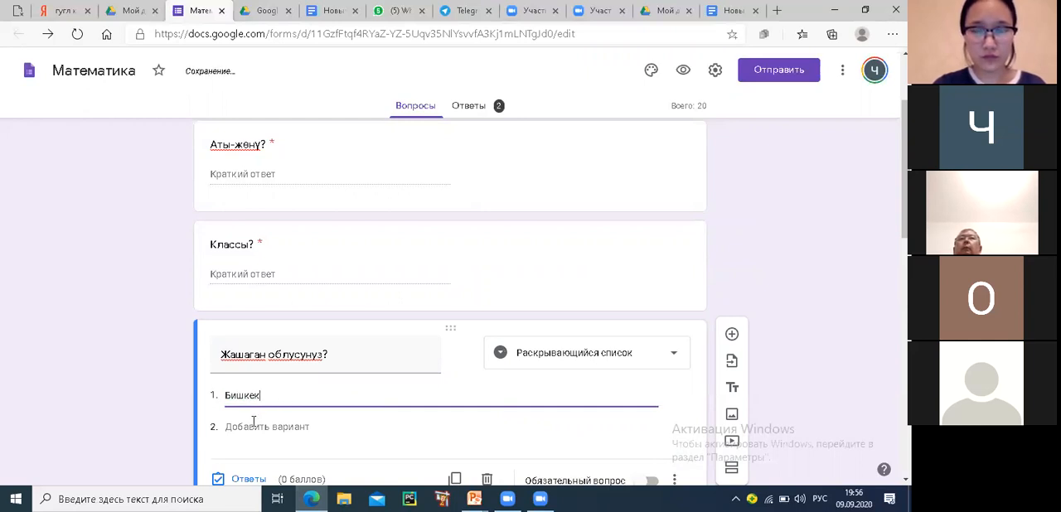
left_click(258, 426)
type("Чүй")
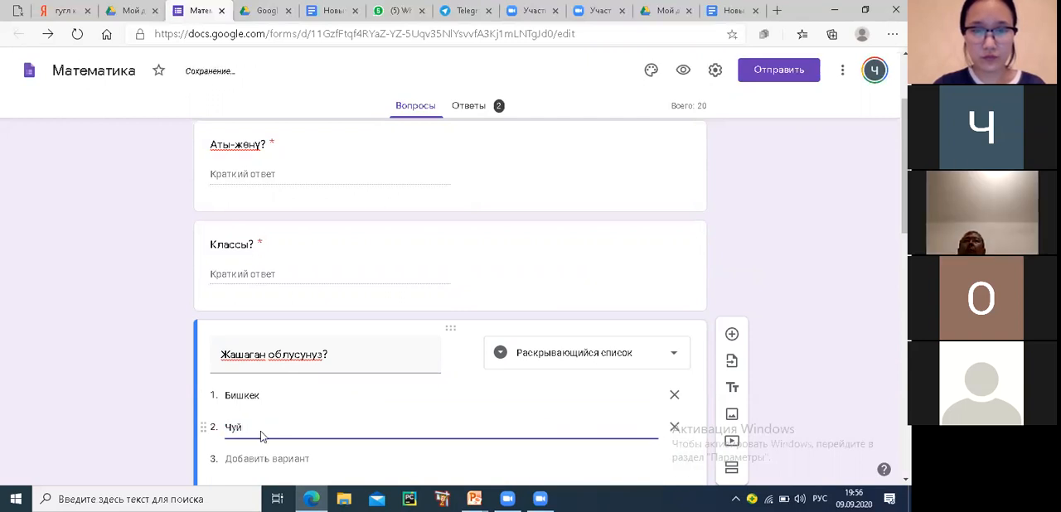
scroll(260, 431, "down", 2)
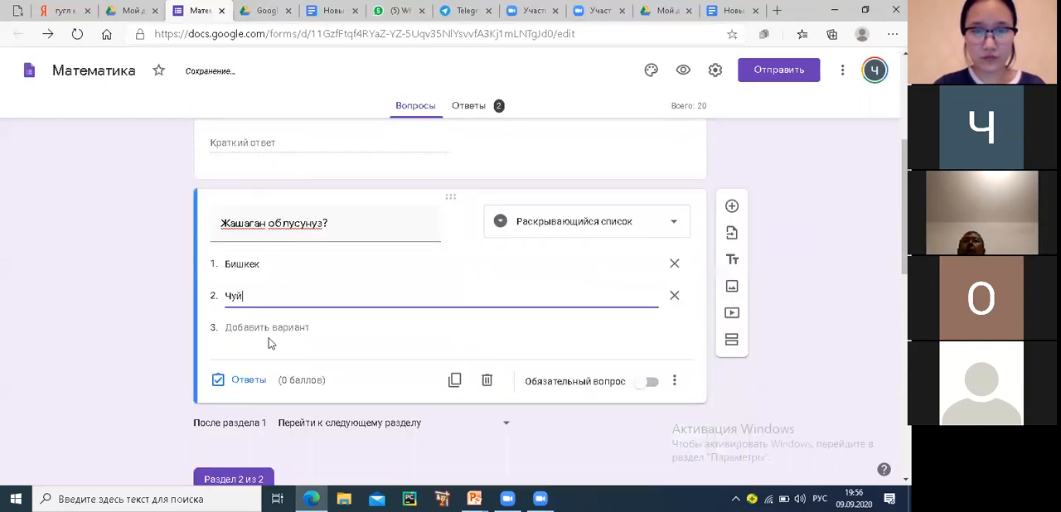
left_click(267, 327)
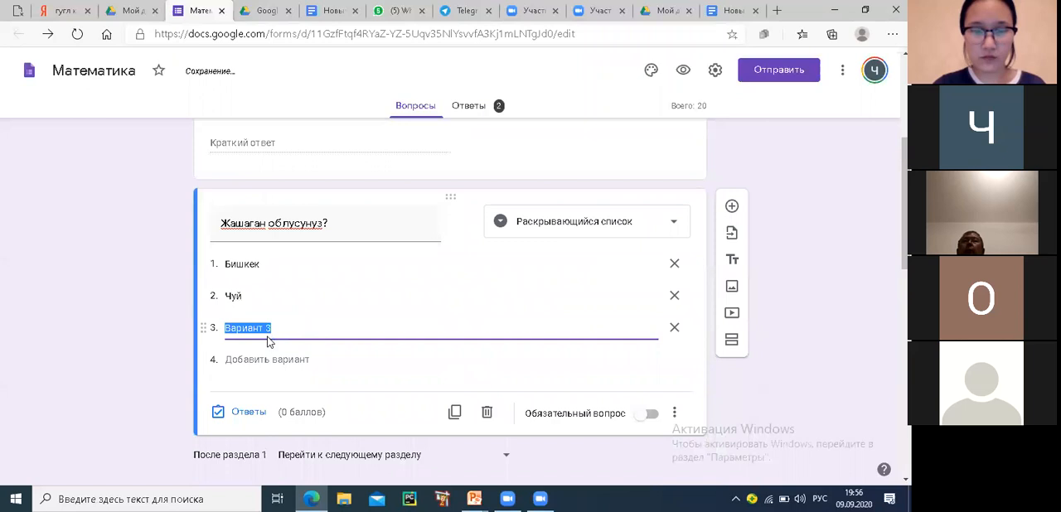
type("Ош")
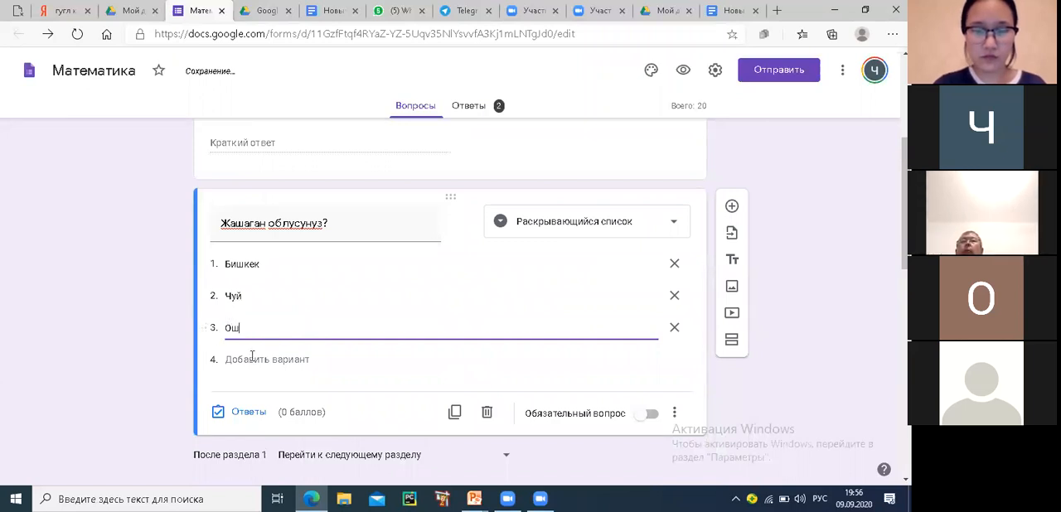
left_click(253, 358)
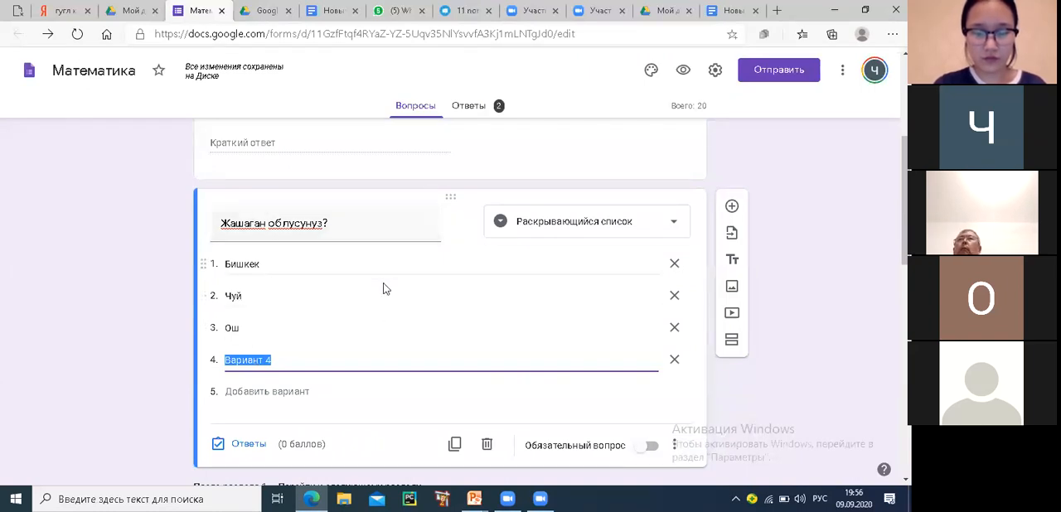
left_click(650, 448)
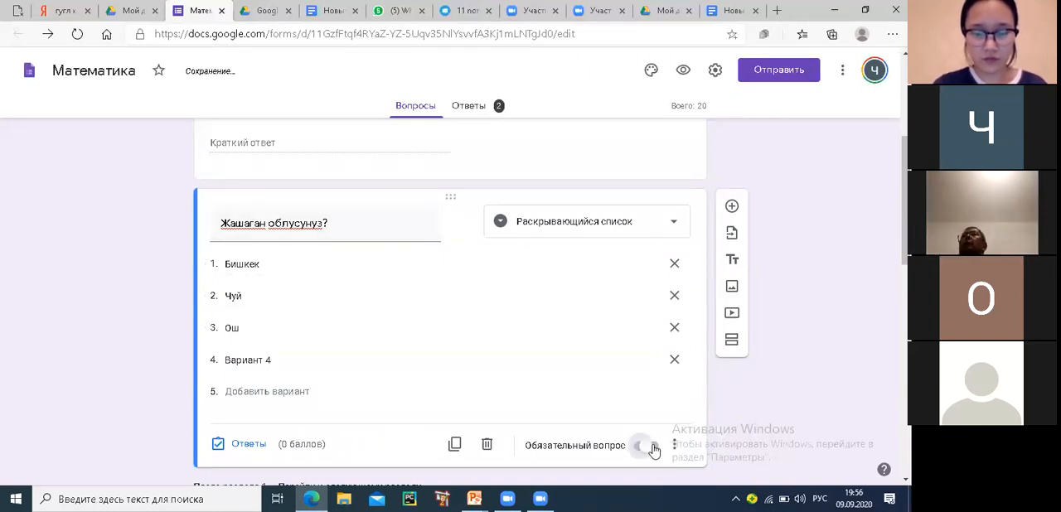
Preview the form and fill in a placeholder name and 11 as the class
scroll(628, 420, "up", 3)
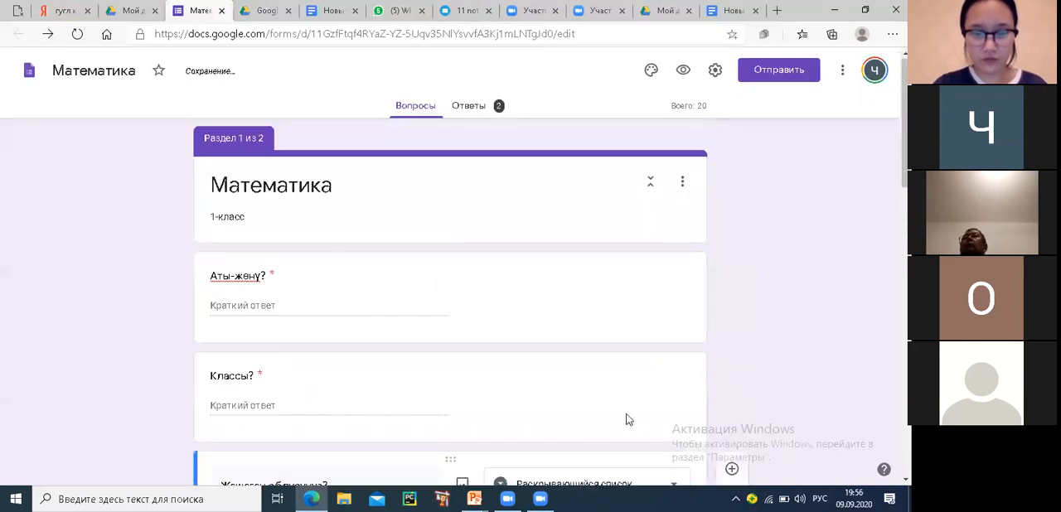
left_click(682, 71)
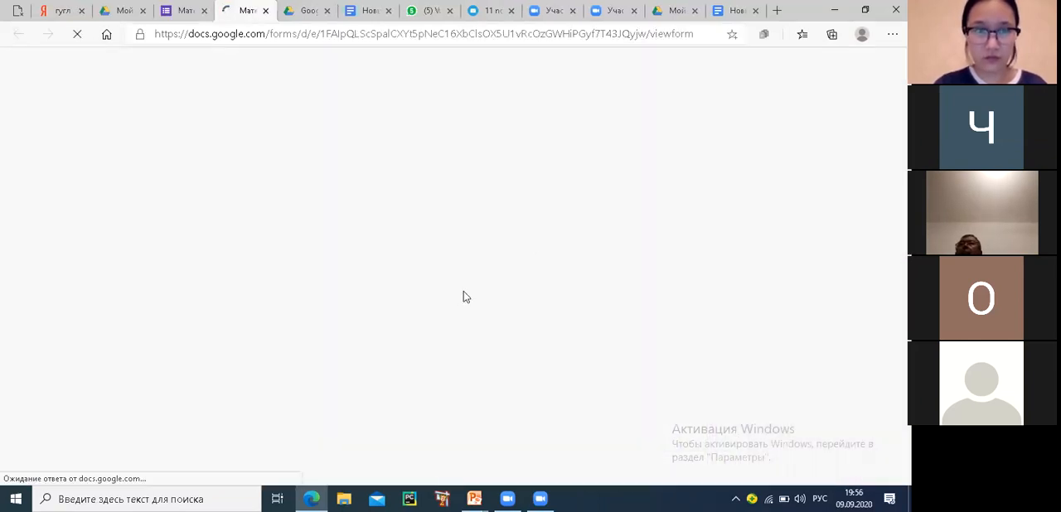
left_click(296, 231)
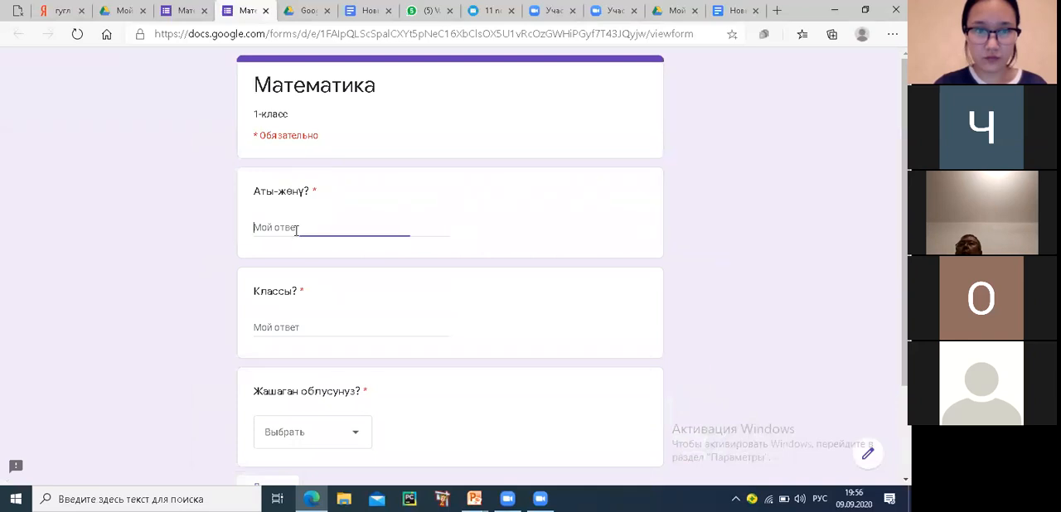
type("ы")
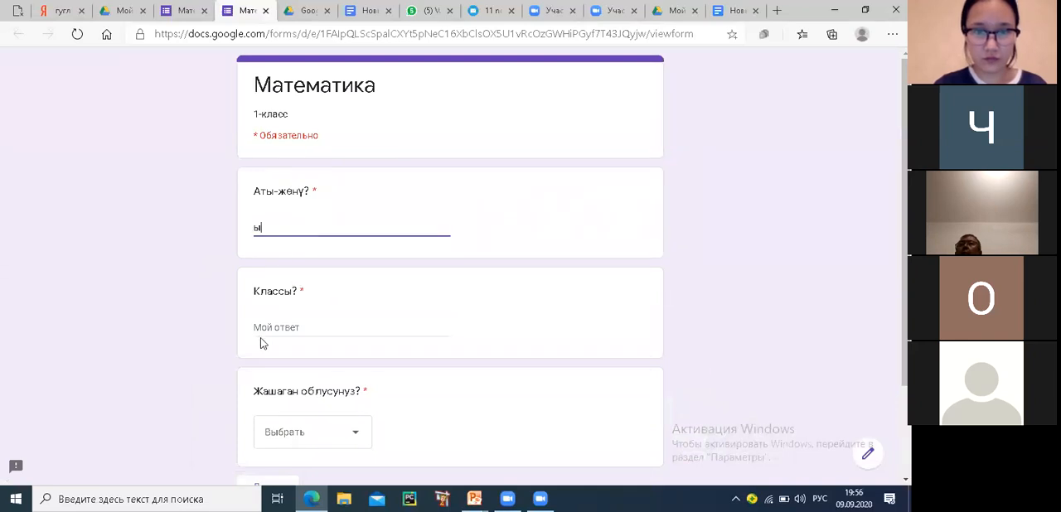
left_click(263, 330)
type("11")
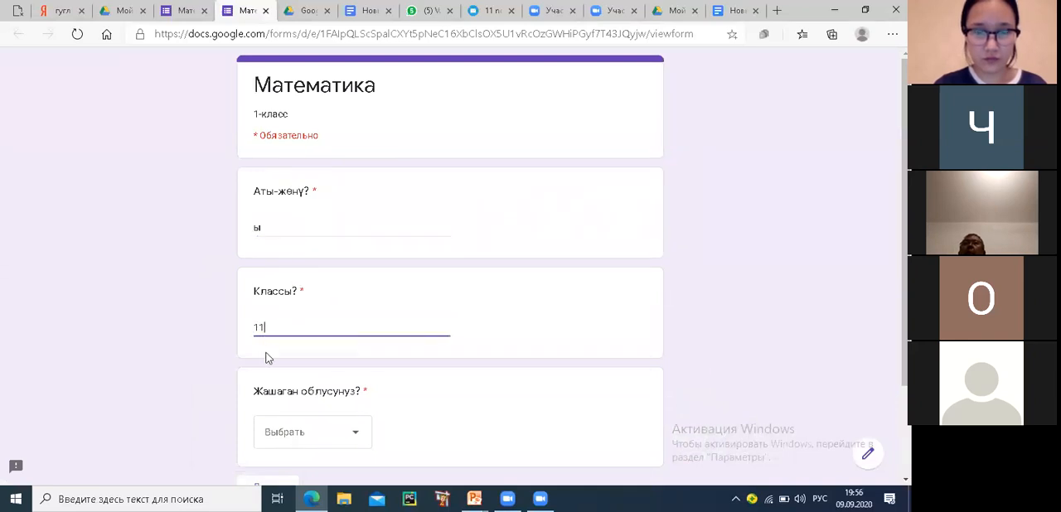
Choose Чуй as the answer to "Жашаган облусунуз?" and continue to the test section
scroll(309, 349, "down", 2)
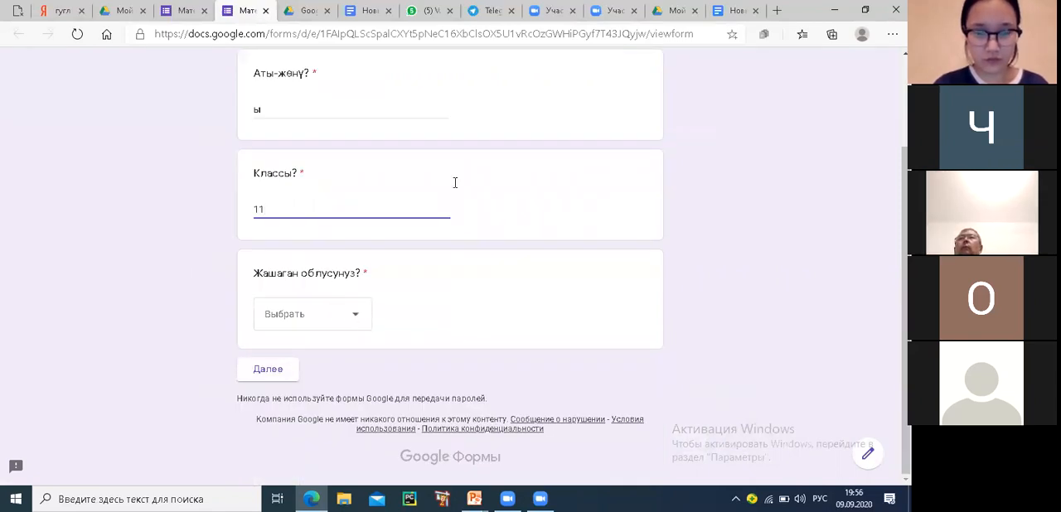
mouse_move(376, 281)
left_mouse_down()
mouse_move(229, 287)
mouse_move(384, 298)
mouse_move(369, 283)
left_mouse_up()
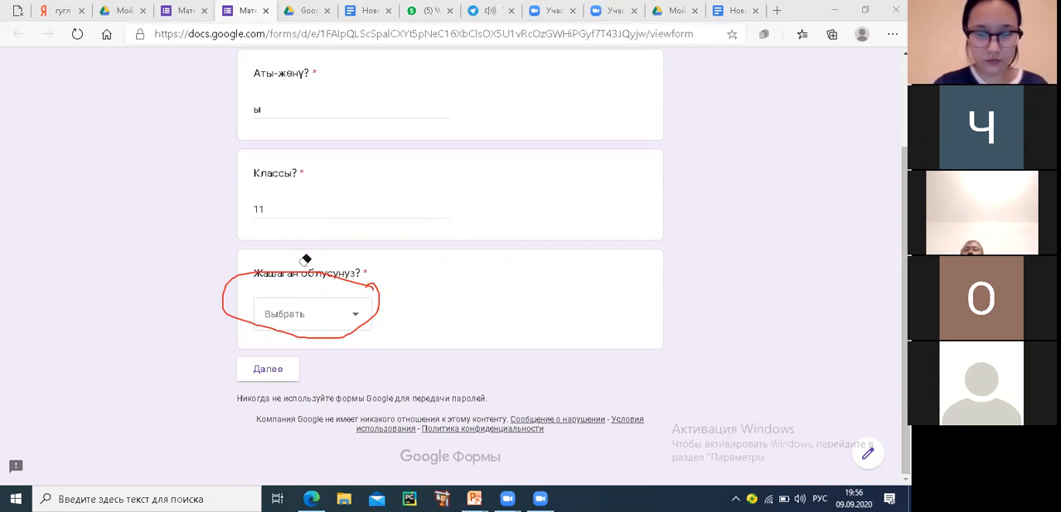
left_click(273, 273)
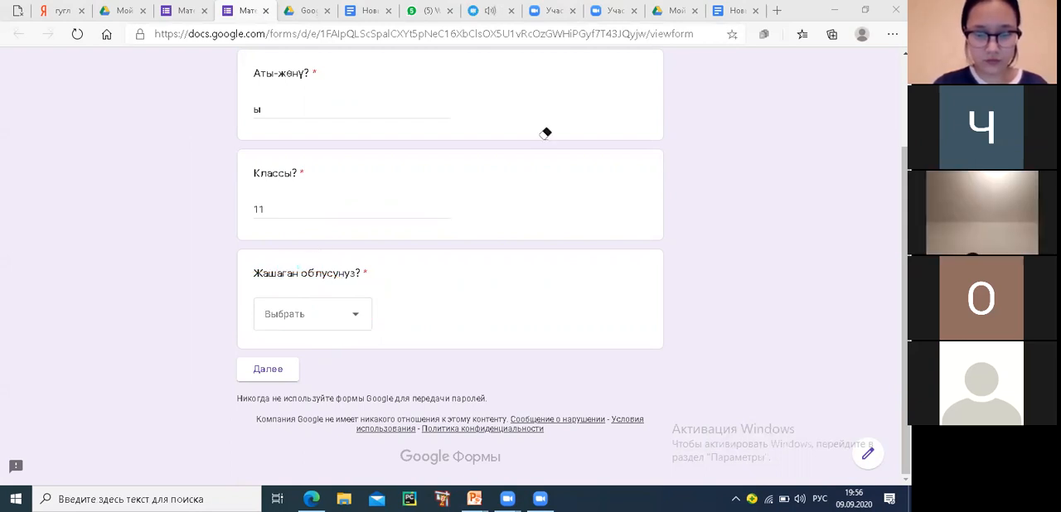
left_click(308, 317)
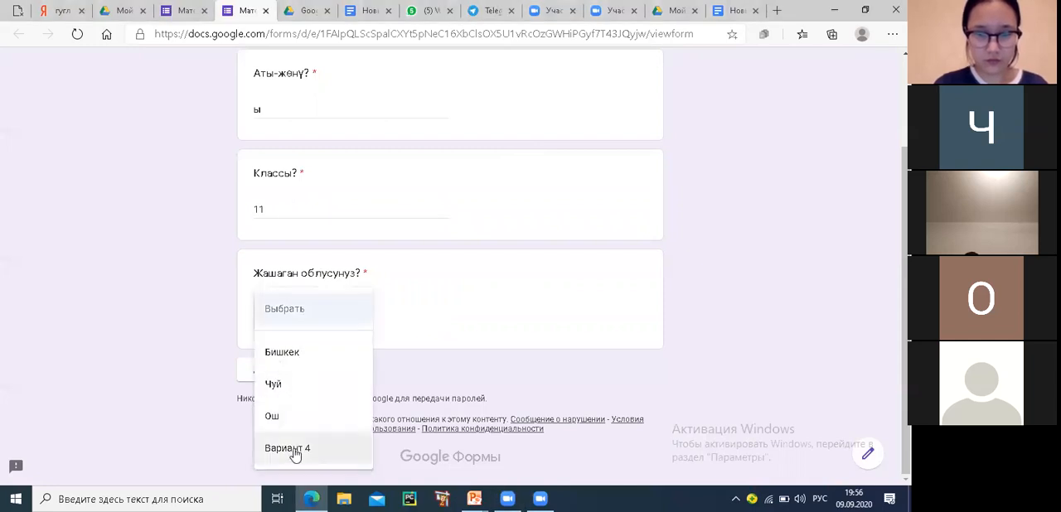
left_click(293, 390)
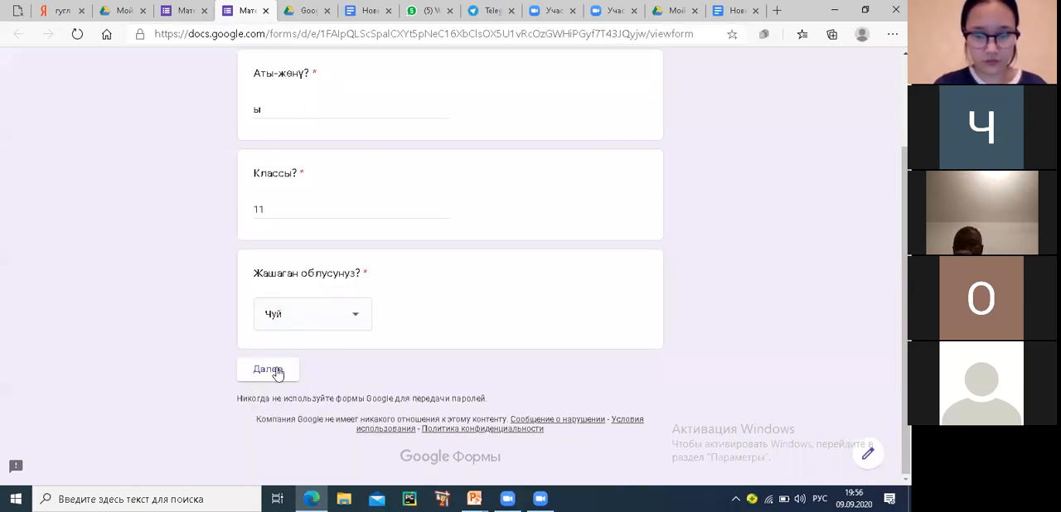
left_click(278, 372)
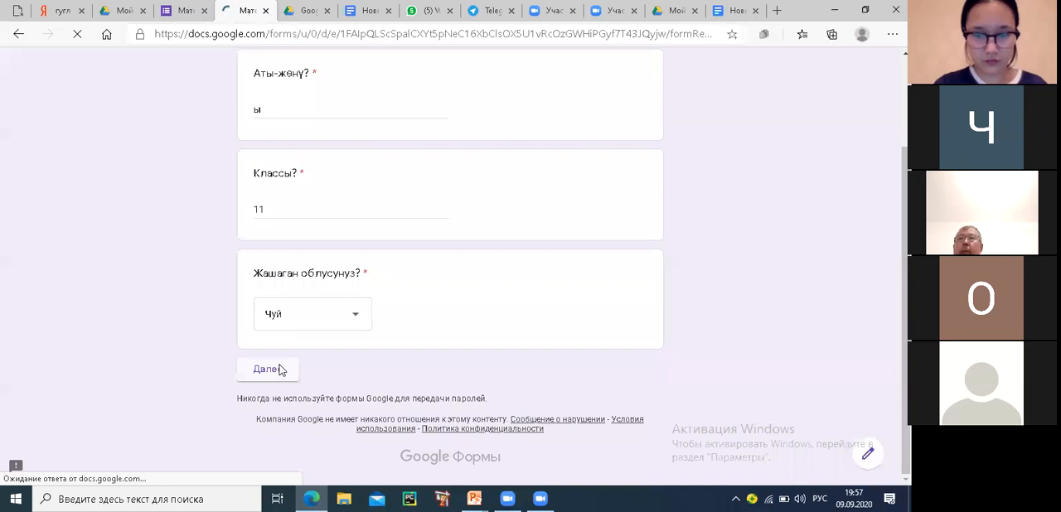
Answer "1+5=" with 3, "10-2=" with 4+4, and "Кошуунун эрежеси кандай?" with the sample text "аппапаппап"
left_click(260, 235)
left_click(260, 407)
scroll(329, 386, "down", 1)
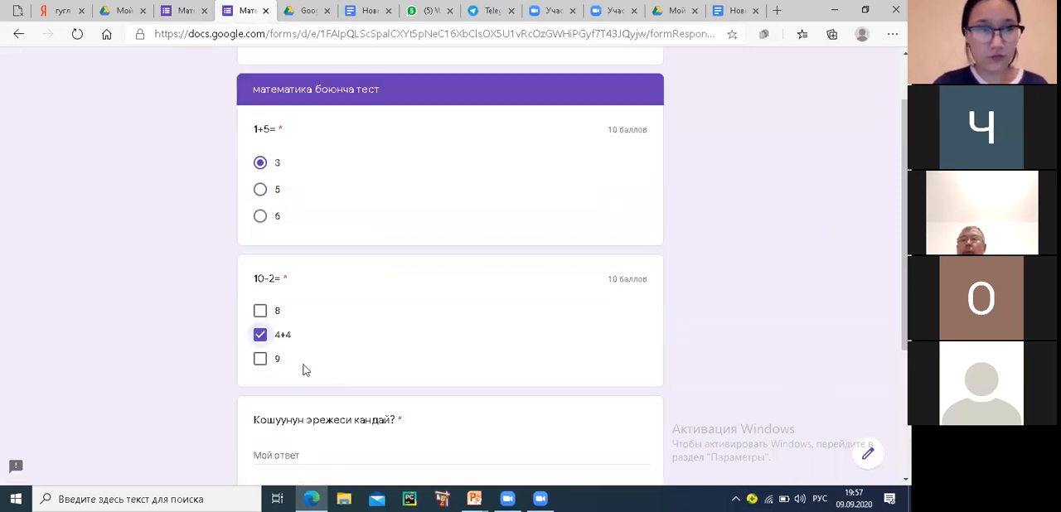
scroll(303, 370, "down", 3)
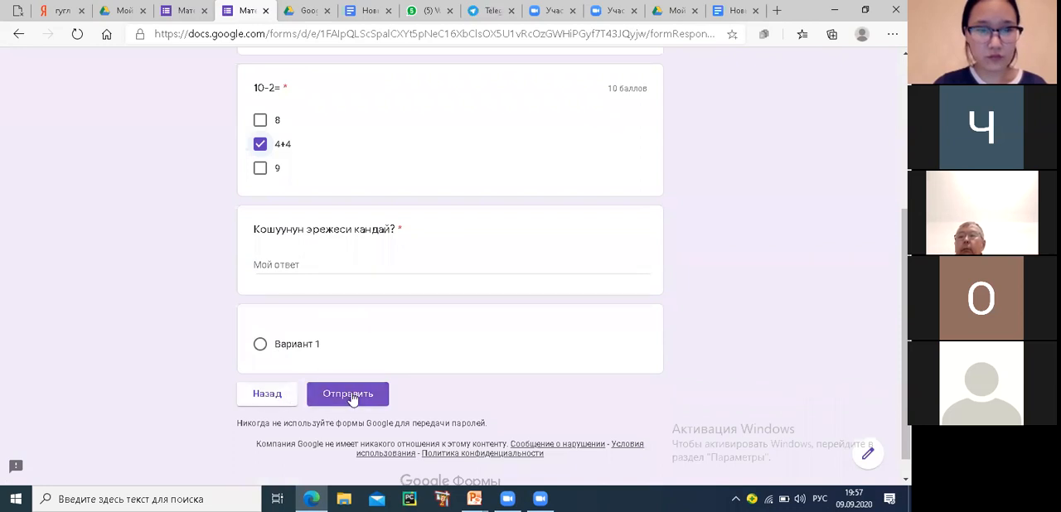
left_click(285, 262)
type("аппапаппап")
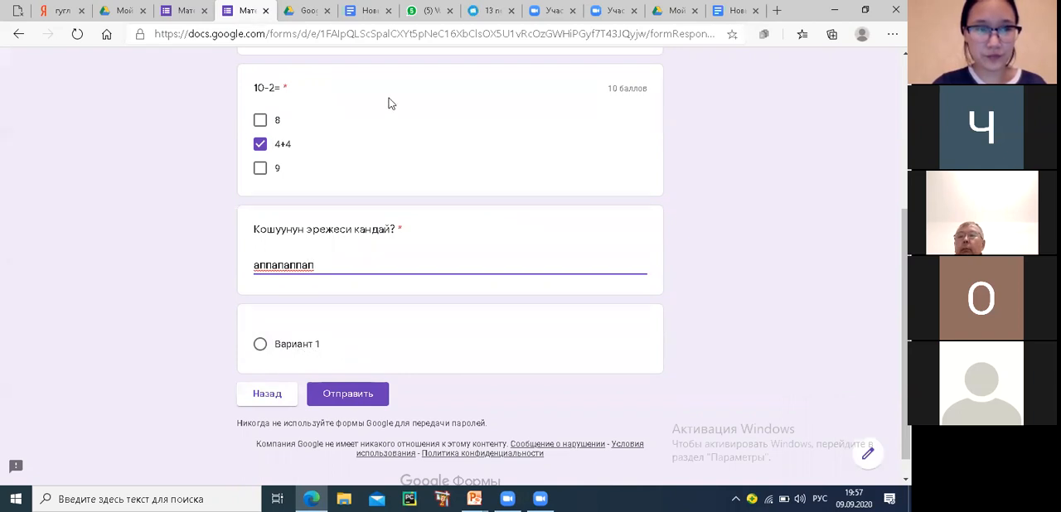
mouse_move(306, 314)
left_mouse_down()
mouse_move(344, 331)
mouse_move(368, 318)
left_mouse_up()
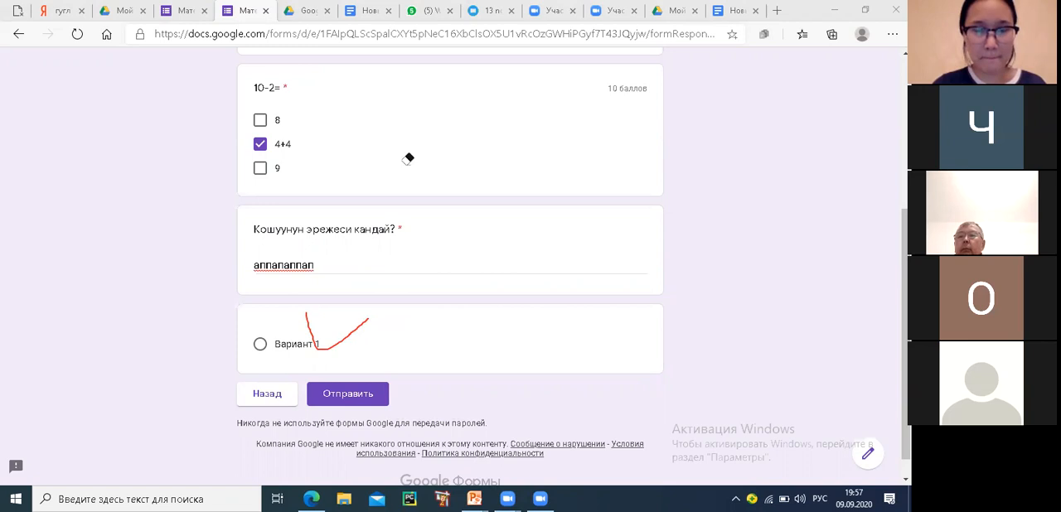
left_click(314, 326)
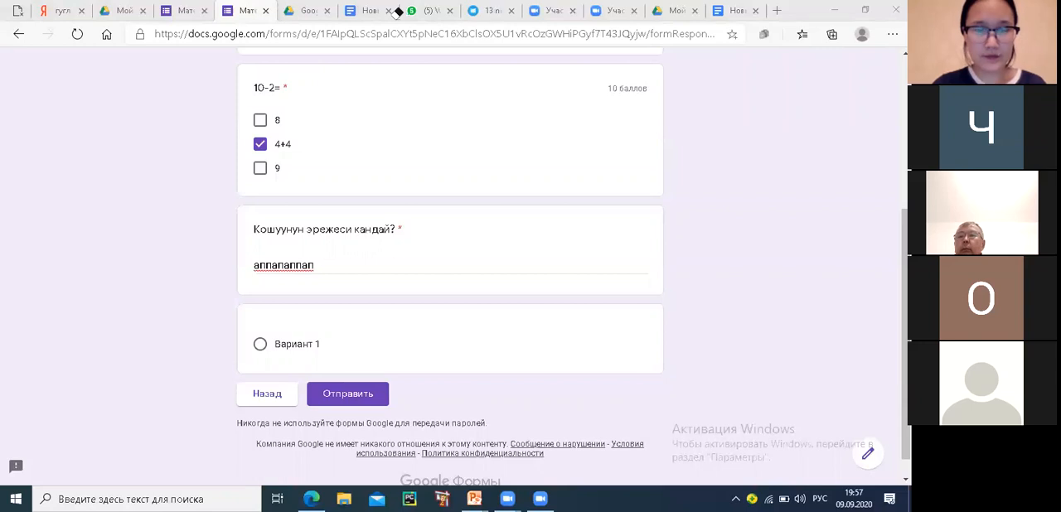
Close the form preview, discarding the unsent answers
left_click(266, 12)
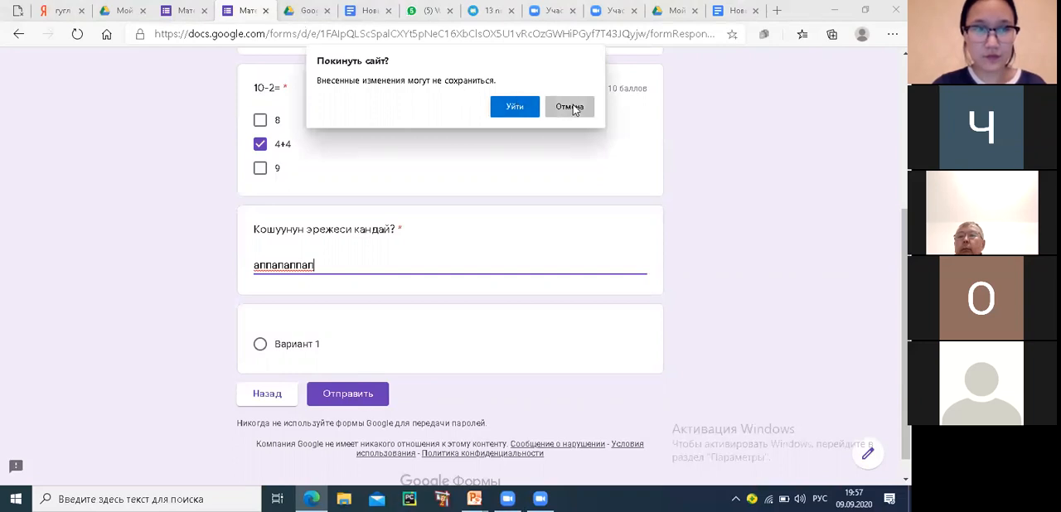
left_click(569, 107)
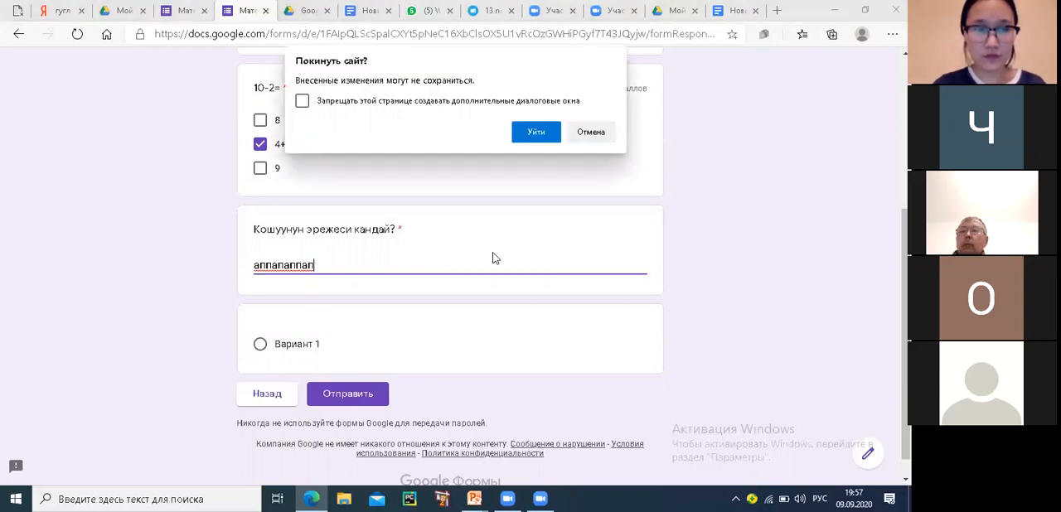
left_click(535, 132)
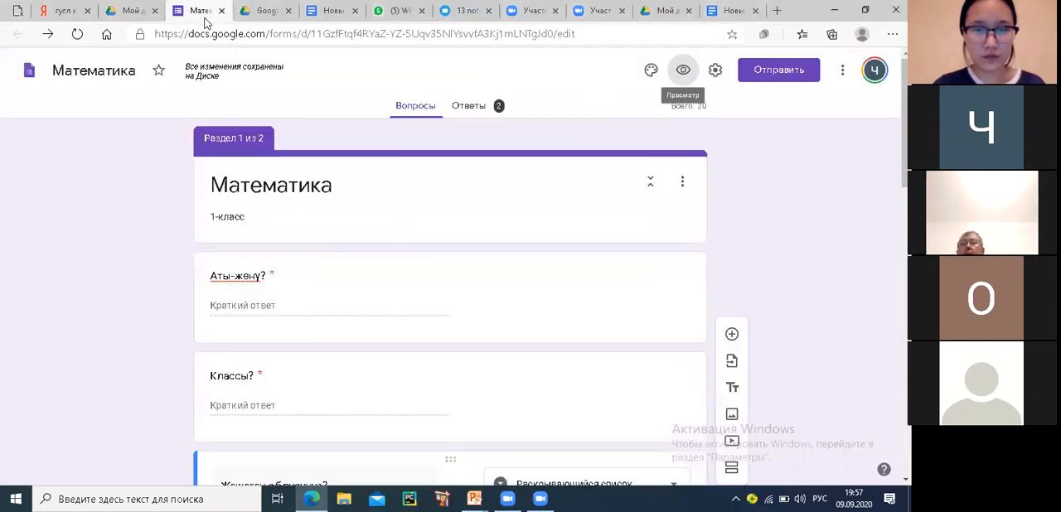
Delete the empty question that follows "Кошуунун эрежеси кандай?" in the test section
scroll(291, 260, "down", 3)
scroll(295, 273, "down", 9)
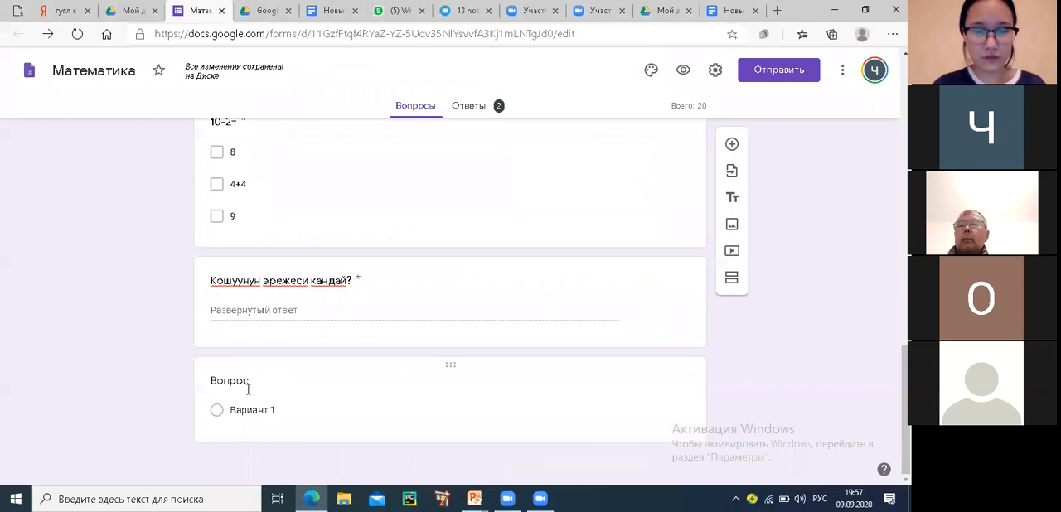
left_click(247, 393)
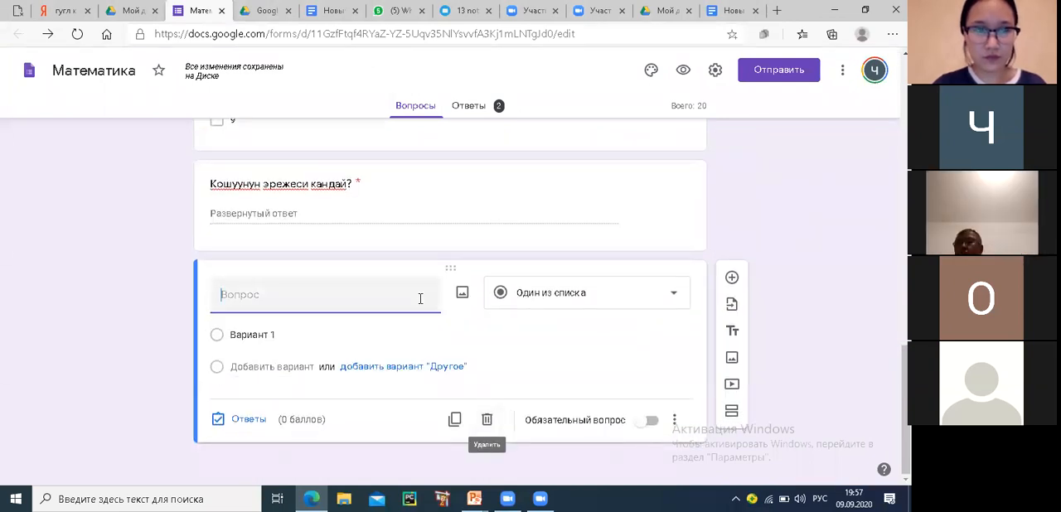
left_click_drag(490, 405, 525, 379)
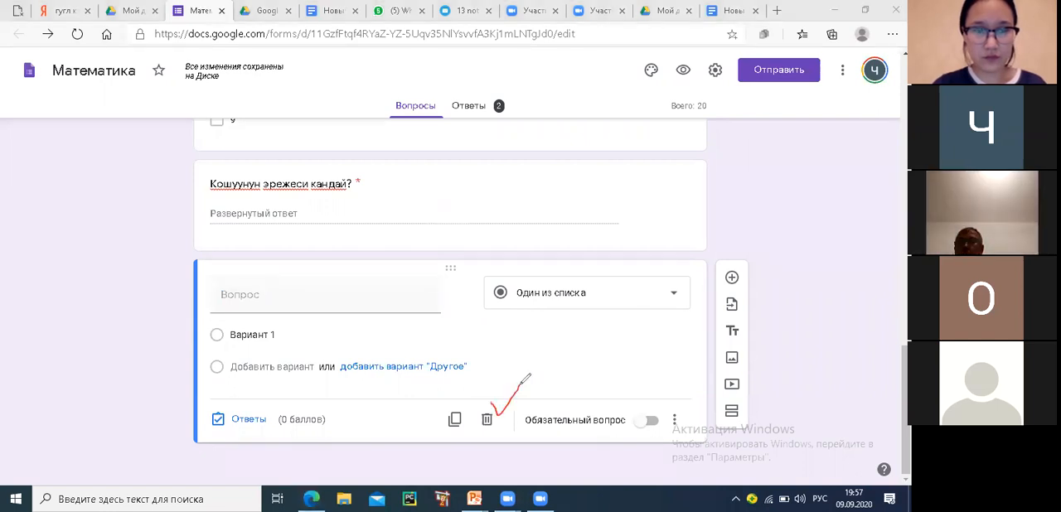
left_click(507, 101)
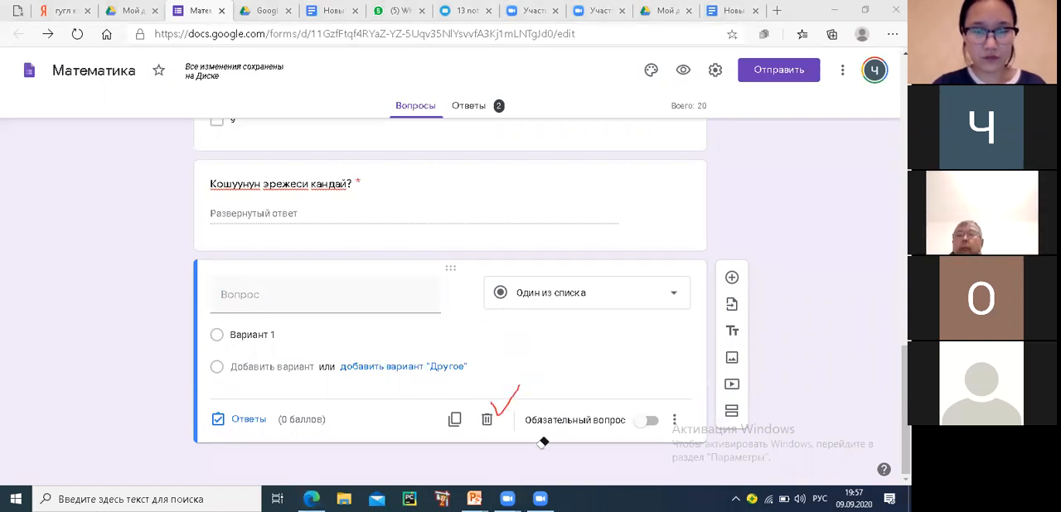
left_click(504, 408)
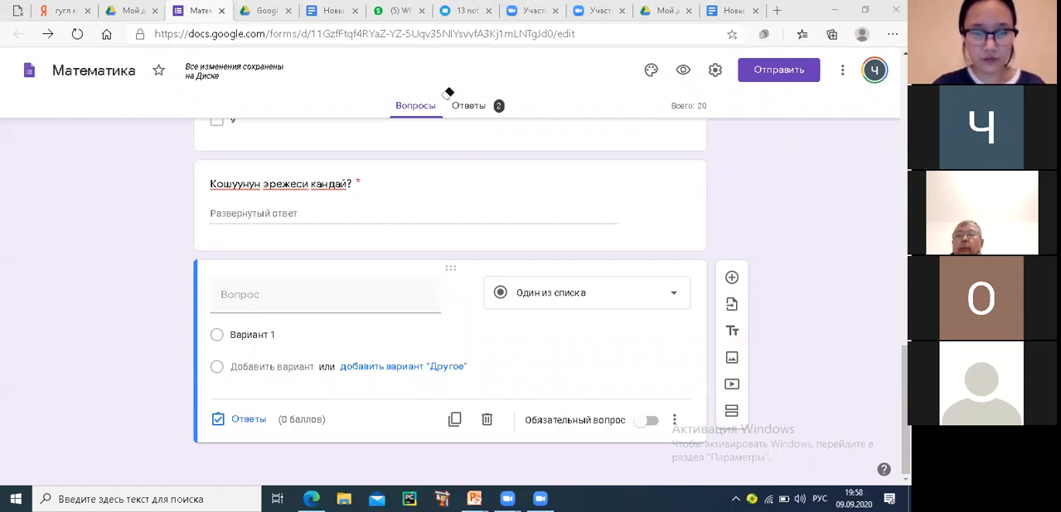
left_click(487, 419)
left_click(486, 419)
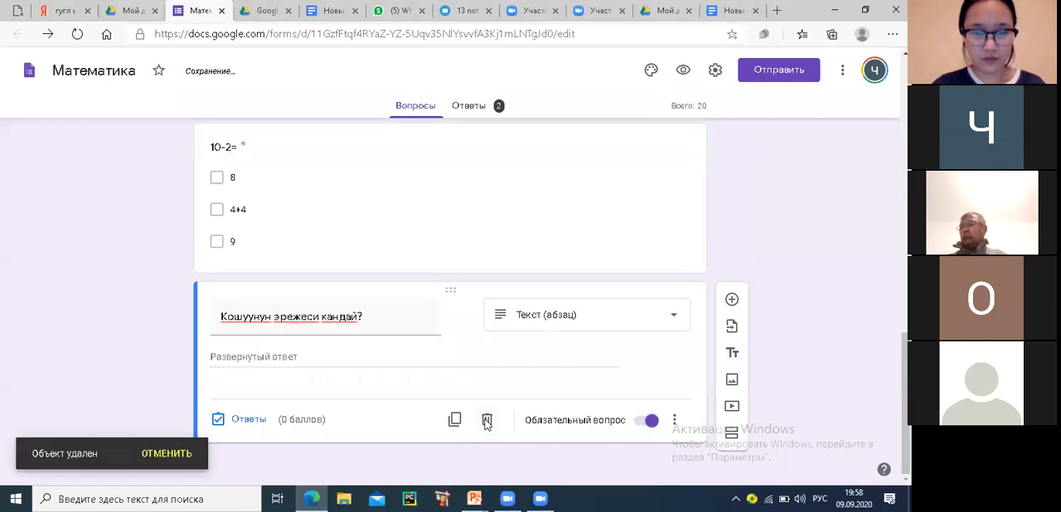
Add a new blank question after "Кошуунун эрежеси кандай?" at the end of the test section
scroll(337, 359, "up", 12)
scroll(336, 350, "down", 10)
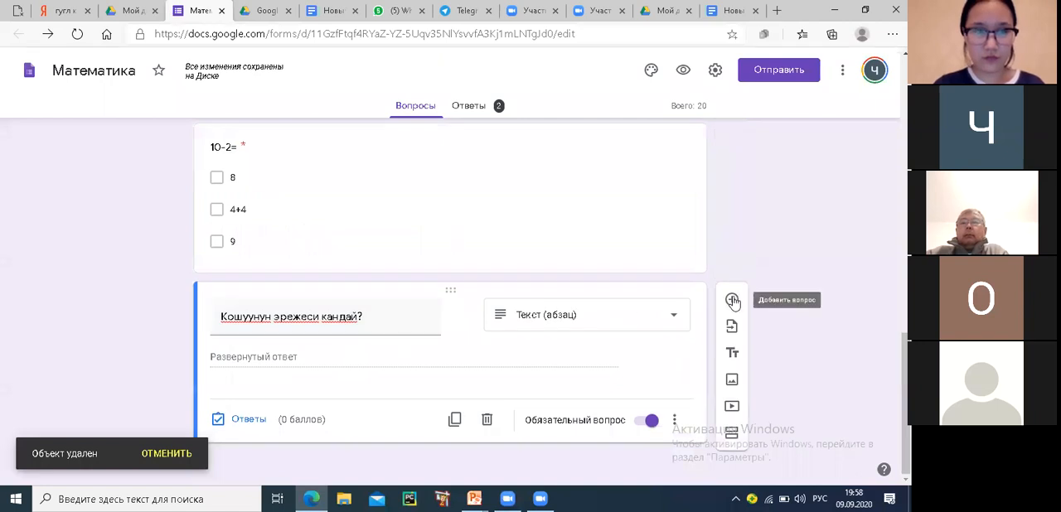
left_click(733, 301)
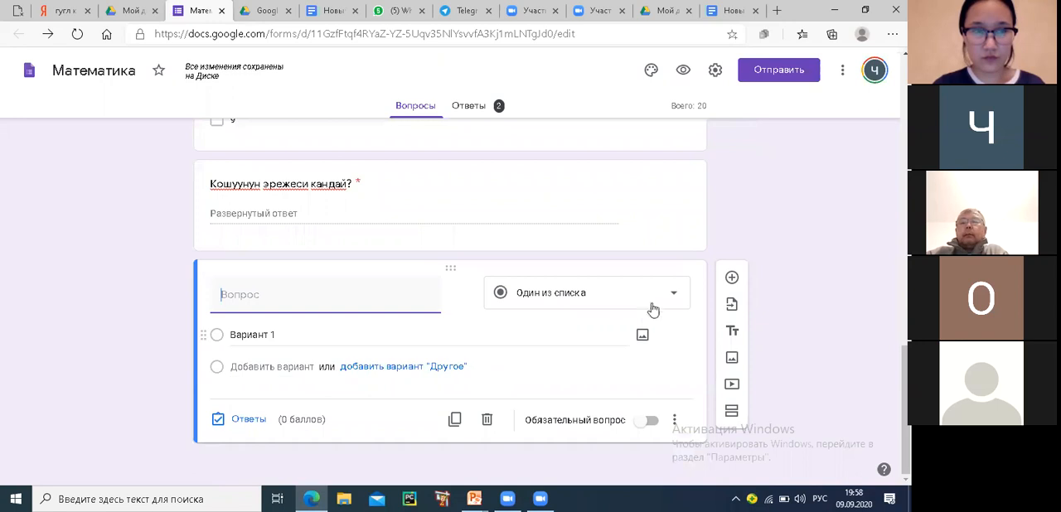
Add a new question directly after "Жашаган облусунуз?" in the first section
scroll(645, 307, "up", 3)
scroll(641, 308, "up", 3)
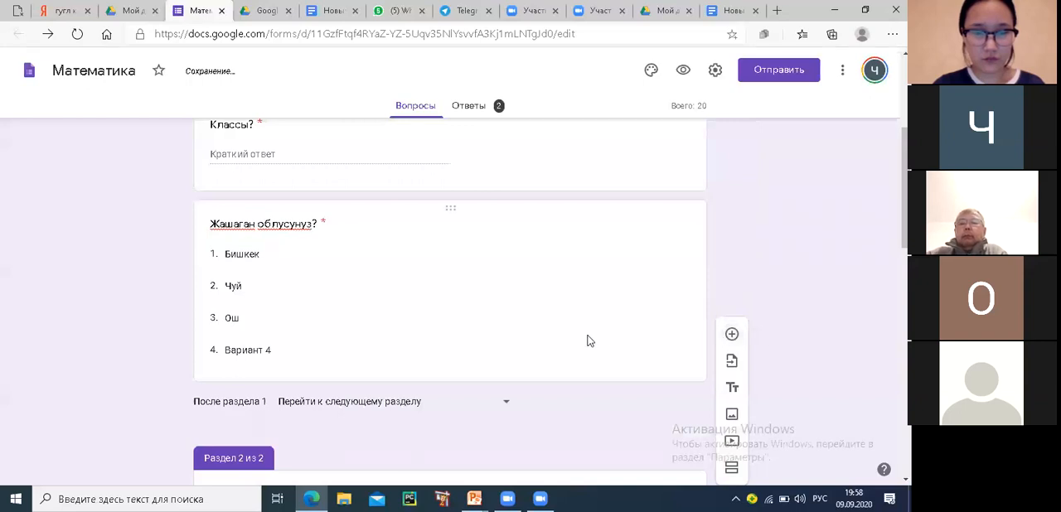
left_click(550, 293)
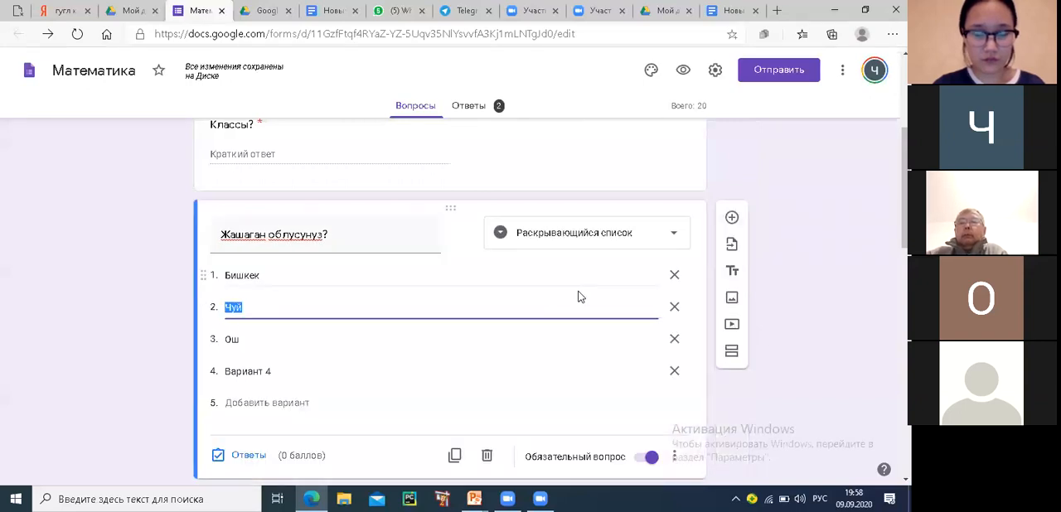
left_click(732, 219)
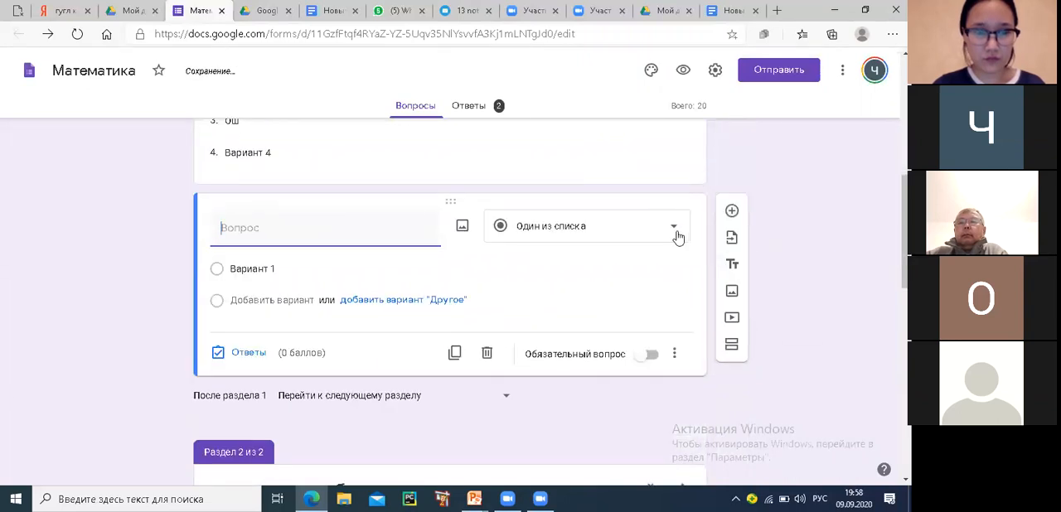
left_click(676, 234)
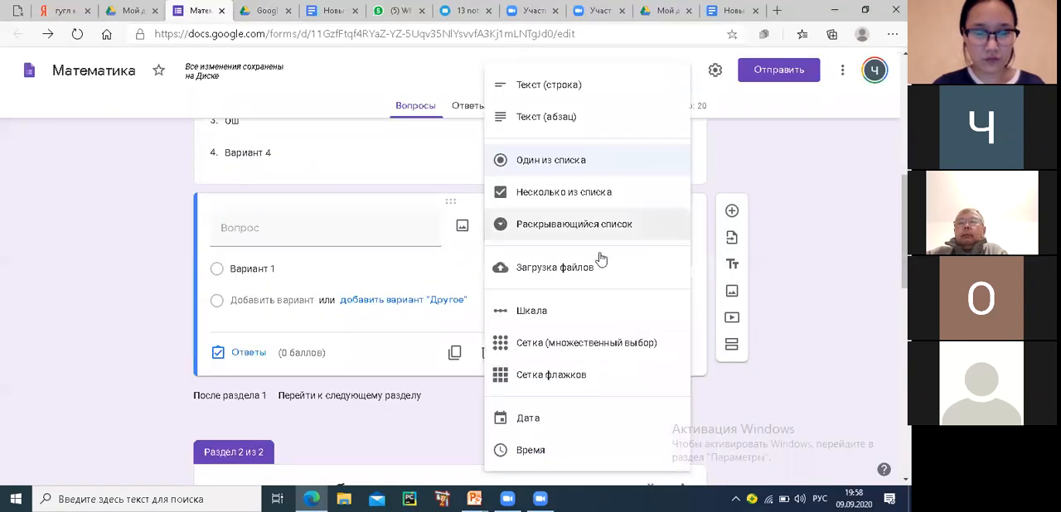
left_click(548, 274)
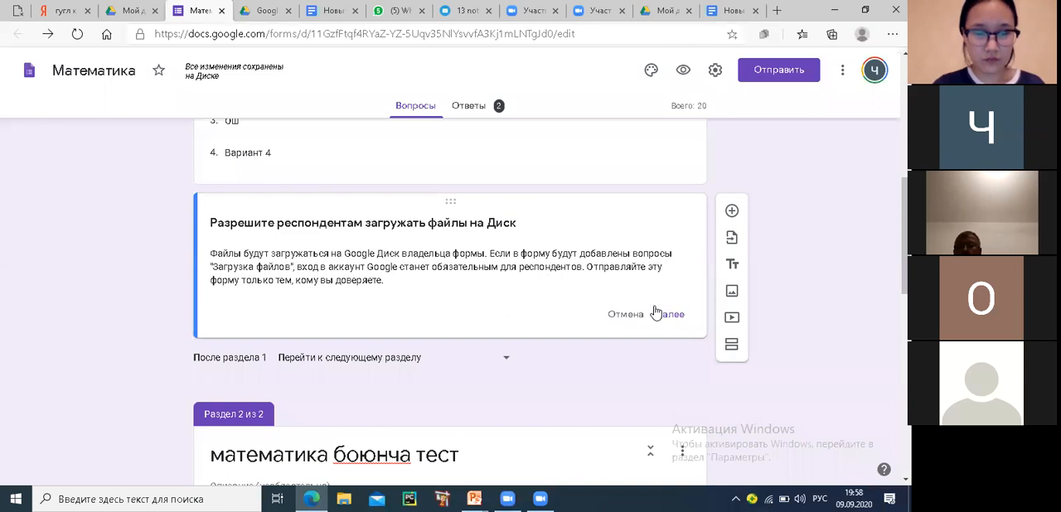
left_click(626, 314)
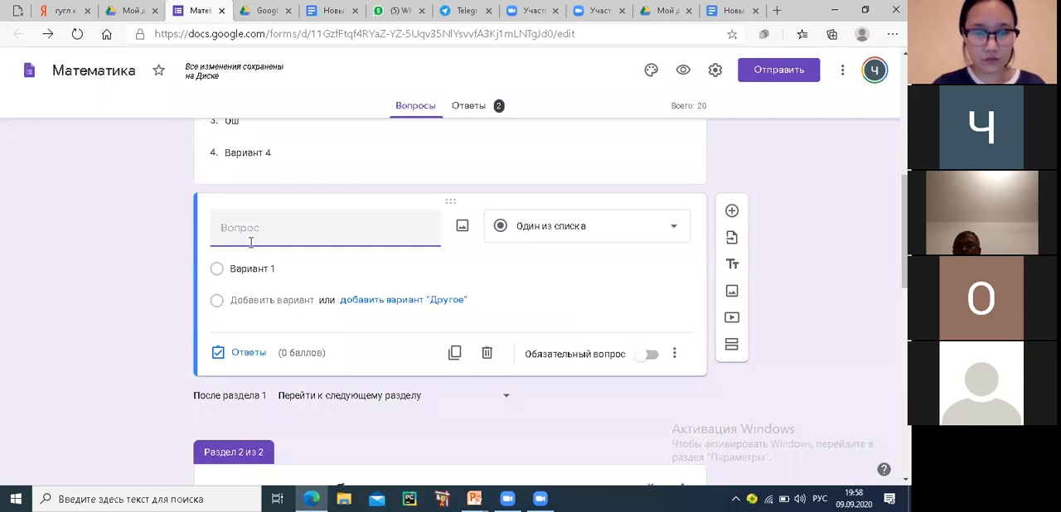
Change the type of the new question after the region question to Загрузка файлов and allow respondents to upload files to Диск
left_click(673, 229)
left_click(549, 271)
scroll(385, 299, "up", 1)
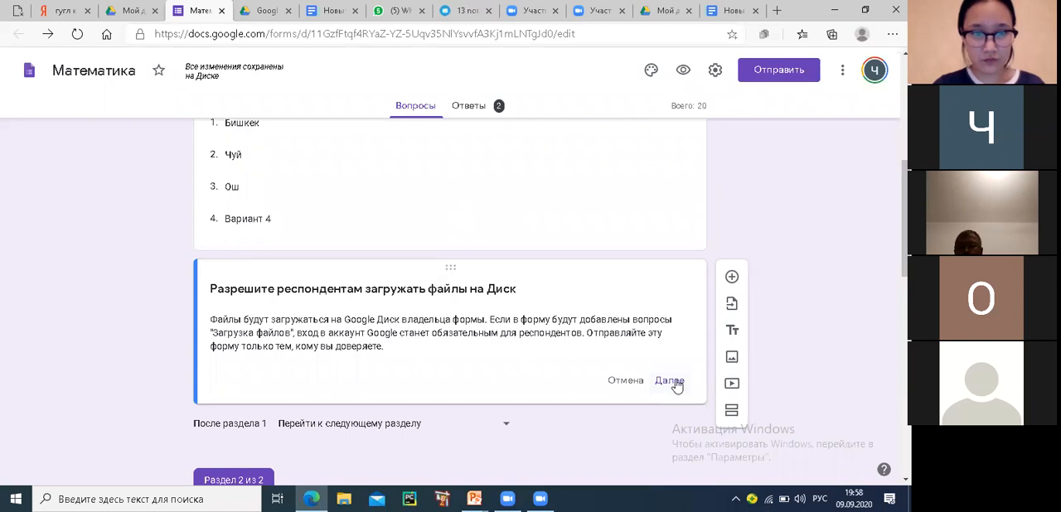
left_click(674, 382)
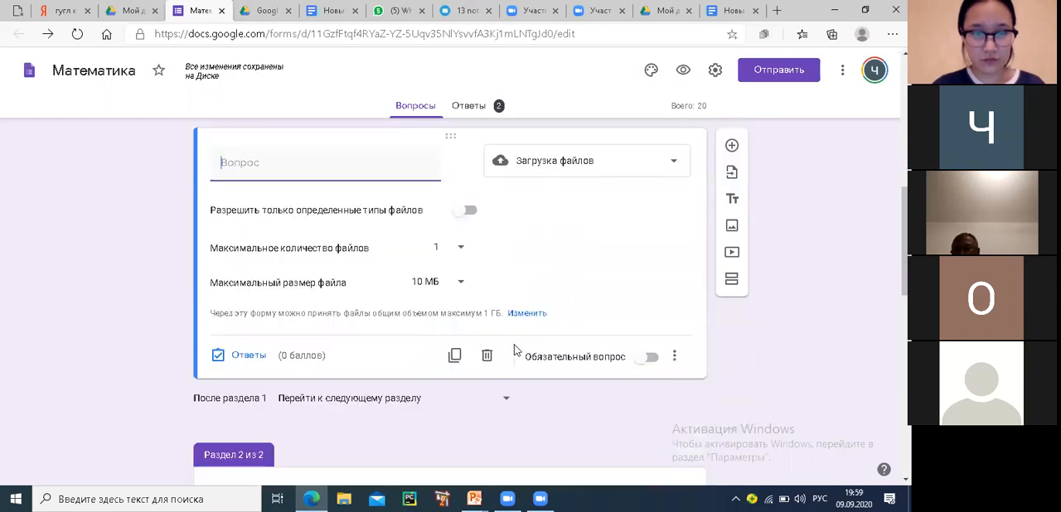
scroll(514, 350, "up", 1)
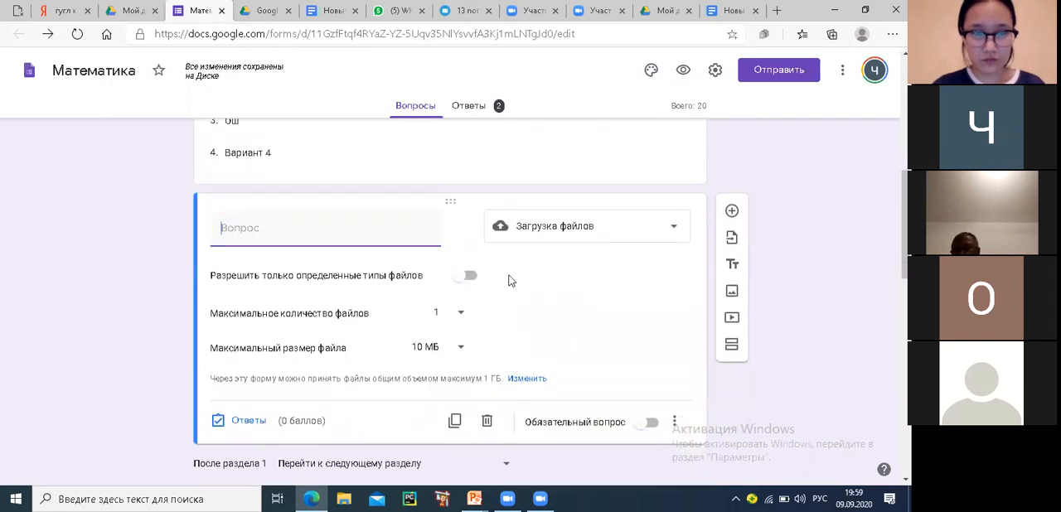
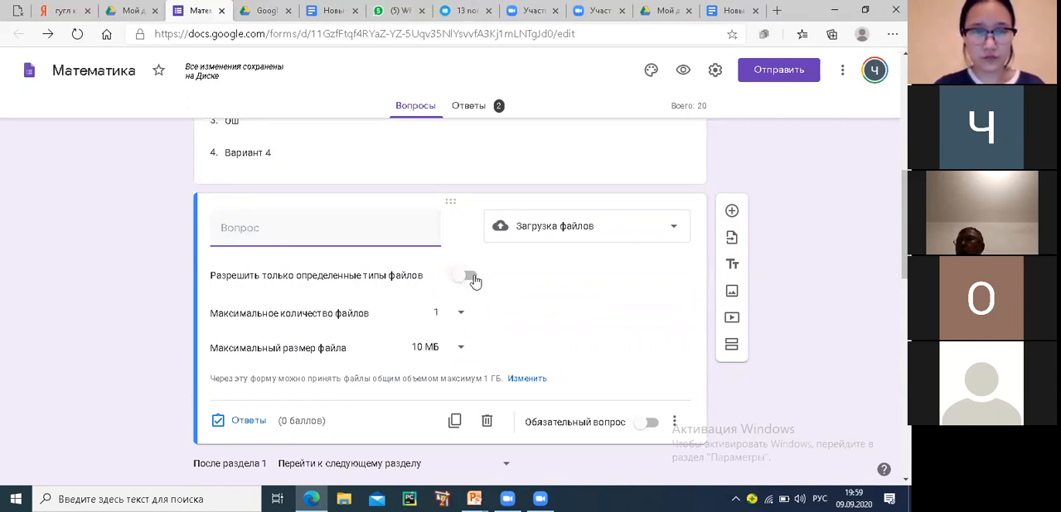
Restrict the file-upload question to specific file types and allow only Таблица files
left_click(470, 278)
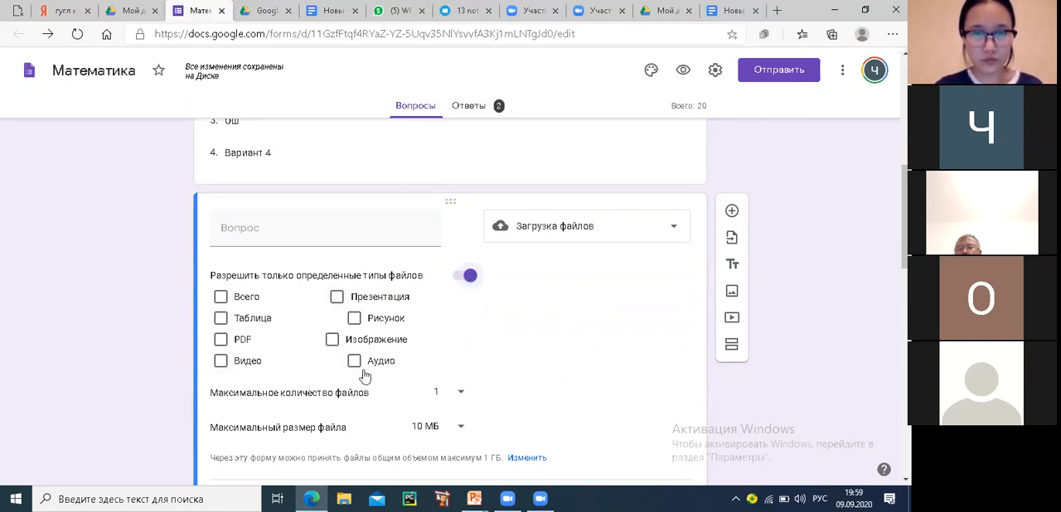
left_click(221, 319)
scroll(466, 198, "down", 3)
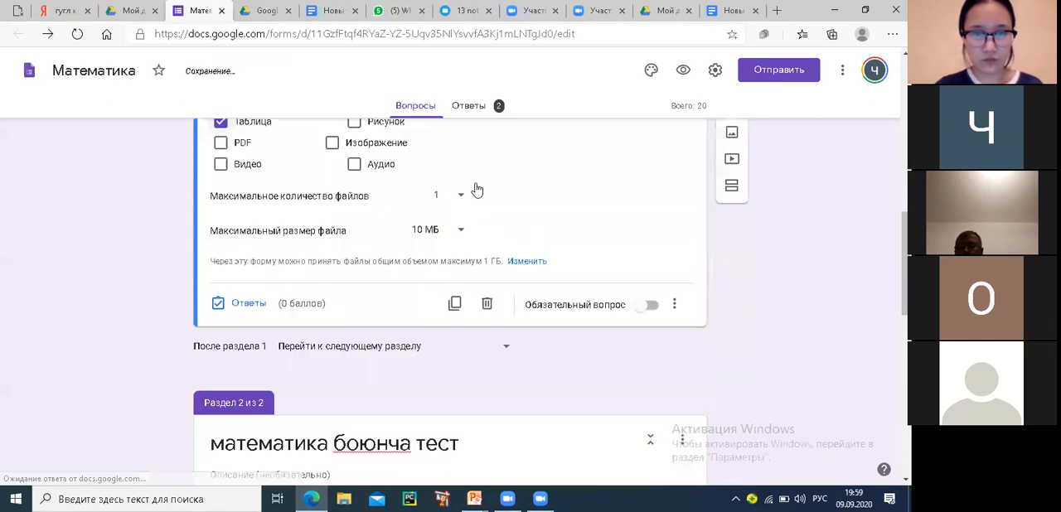
Keep the upload question's maximum number of files at 1 and set its maximum file size to 1 ГБ
left_click(461, 196)
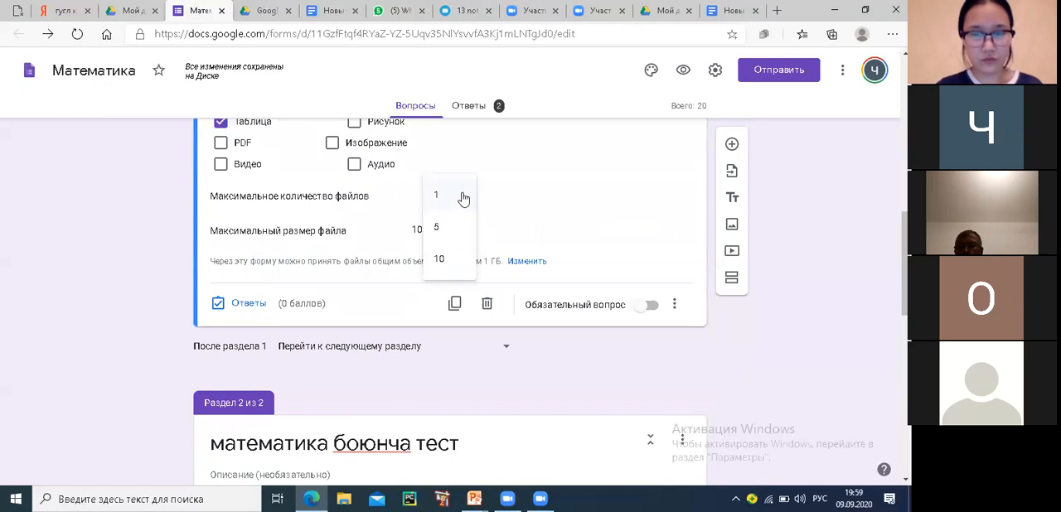
left_click(462, 197)
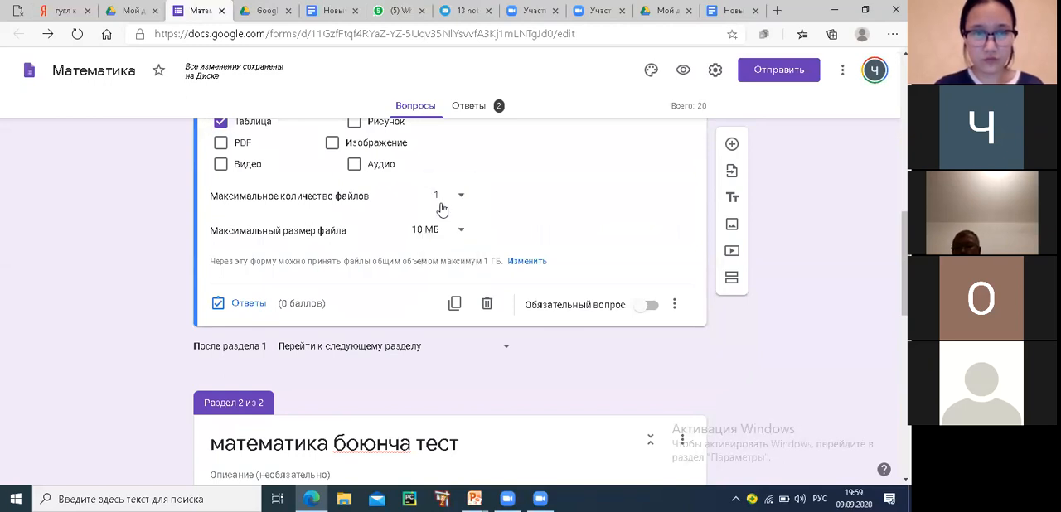
left_click(461, 233)
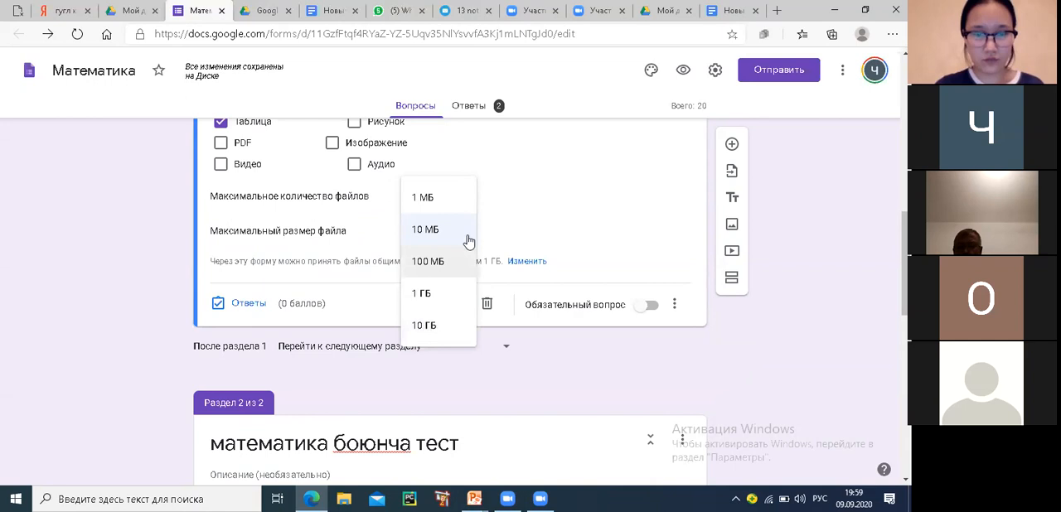
left_click(511, 229)
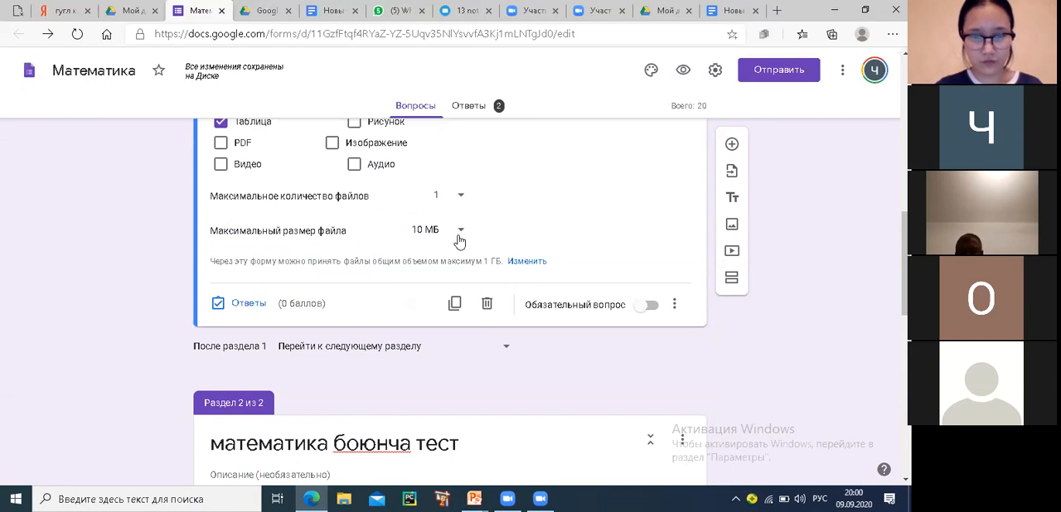
scroll(472, 237, "up", 3)
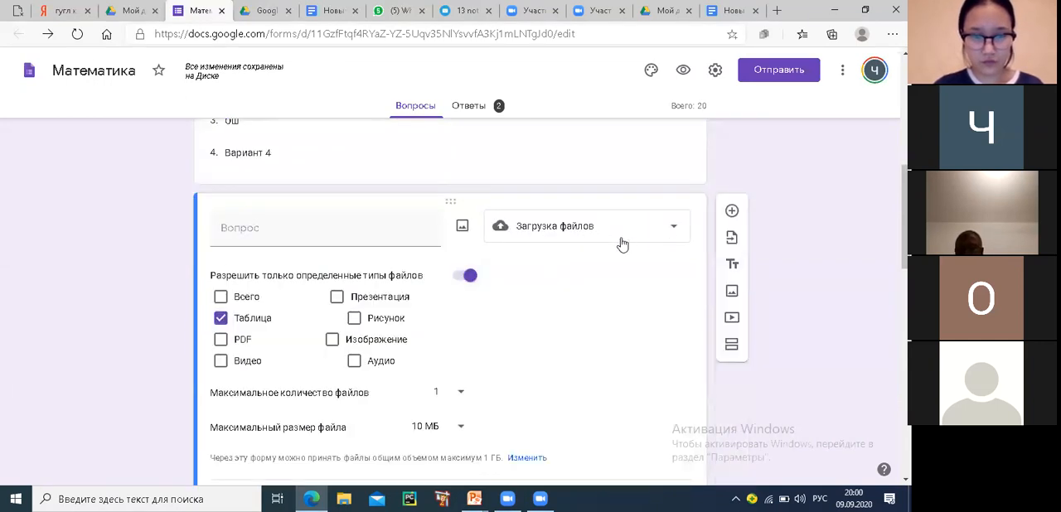
left_click(246, 228)
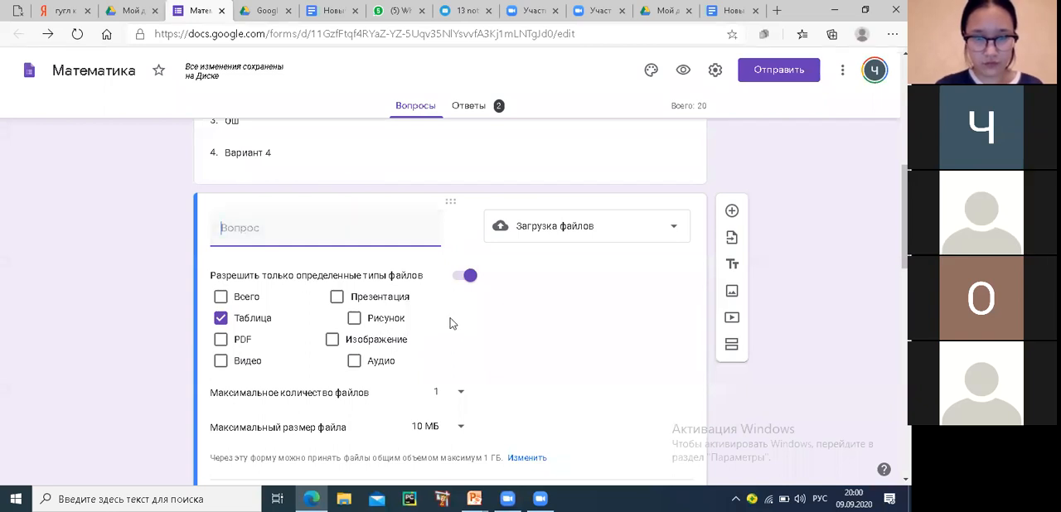
scroll(440, 320, "down", 1)
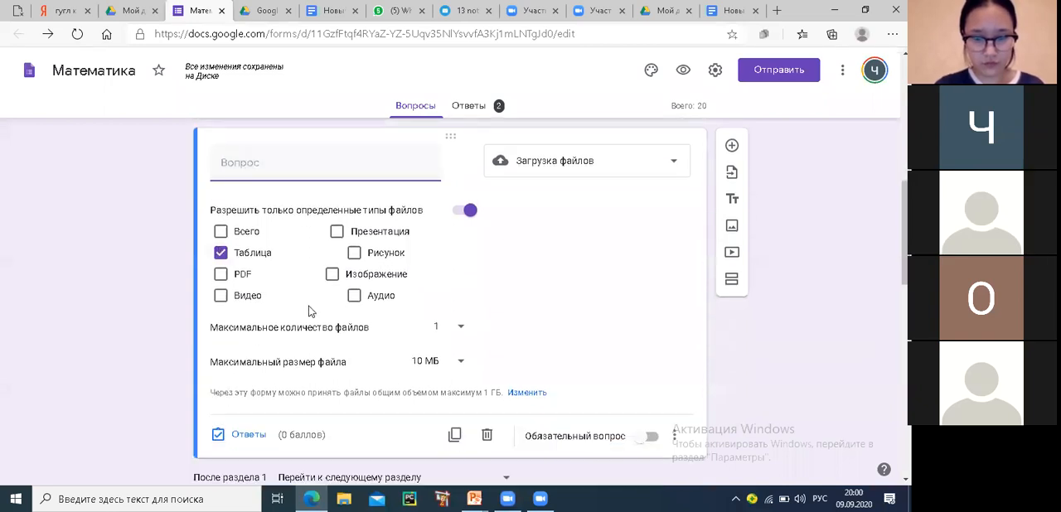
left_click(458, 363)
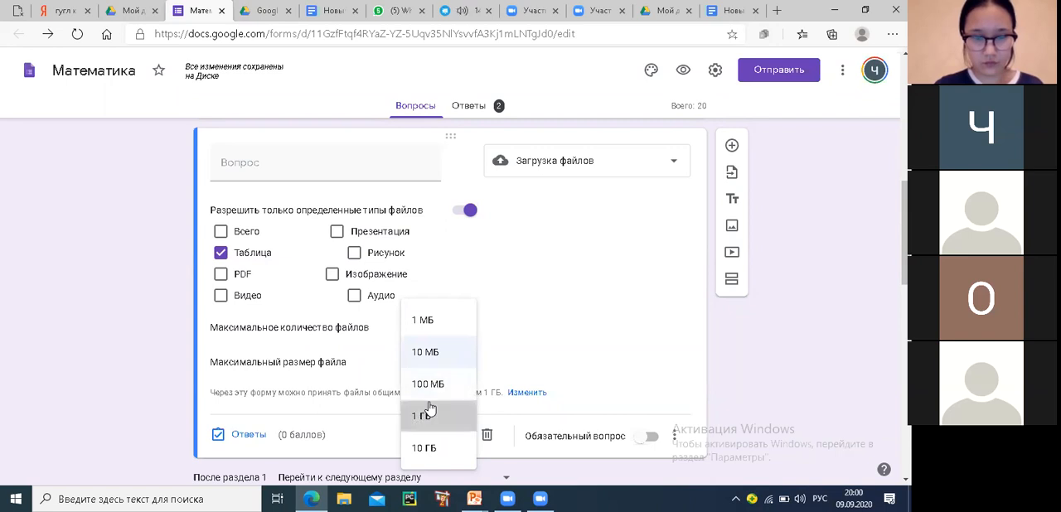
left_click(421, 419)
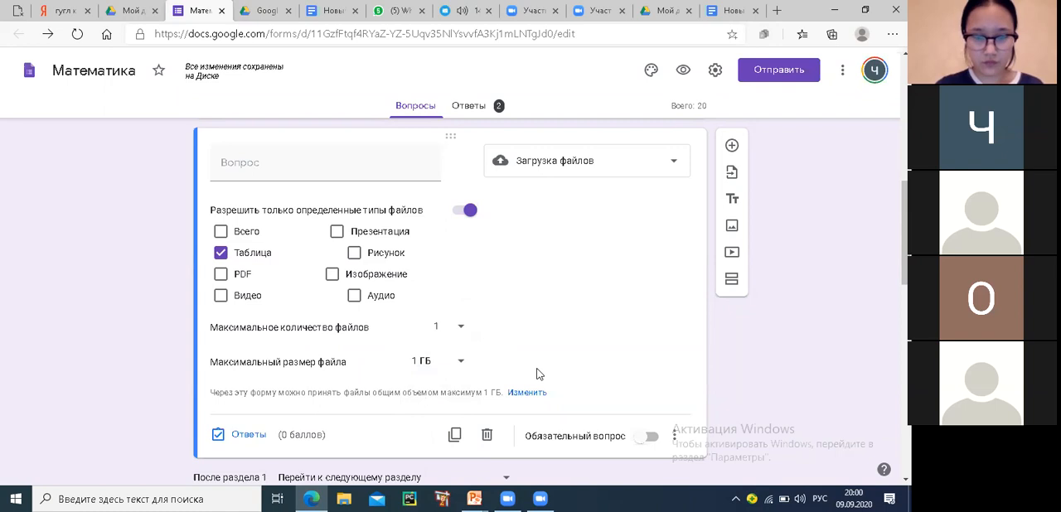
Add a new question after the file-upload question and change its type to Шкала with a range of 1 to 5
scroll(536, 373, "down", 1)
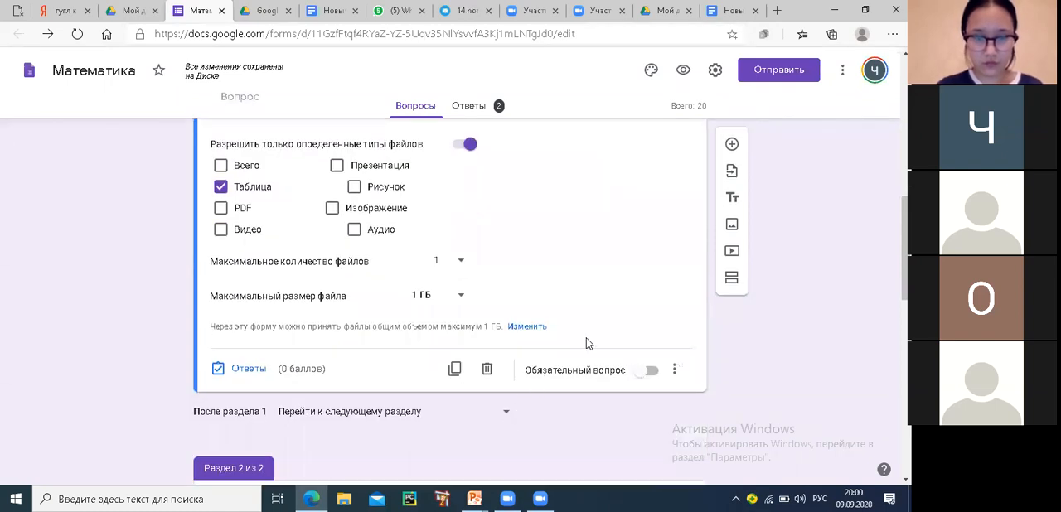
left_click(731, 145)
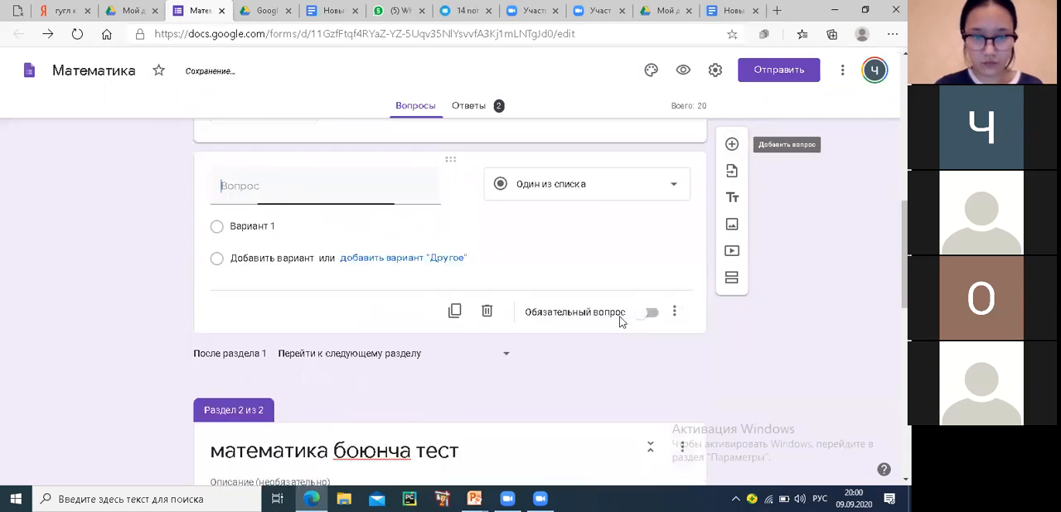
left_click(671, 190)
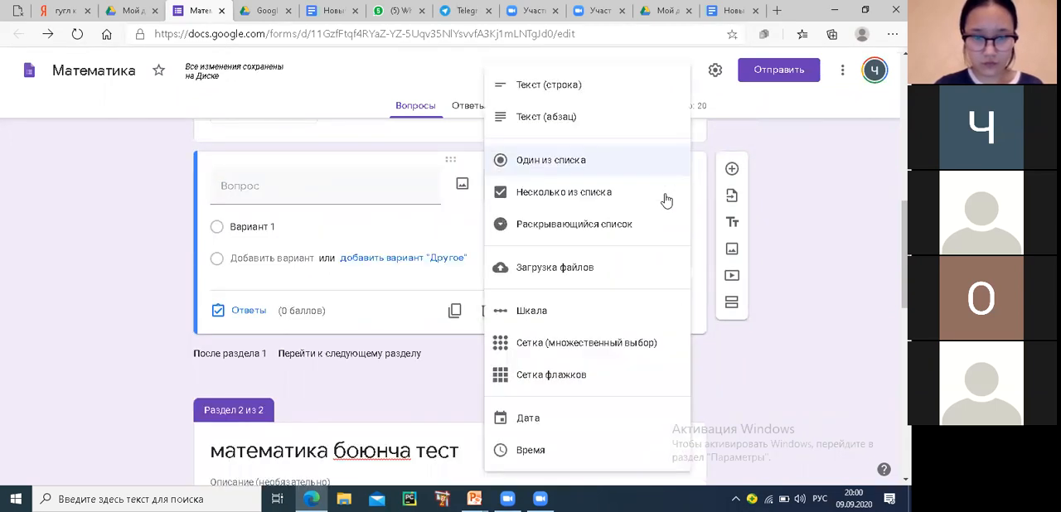
left_click(543, 319)
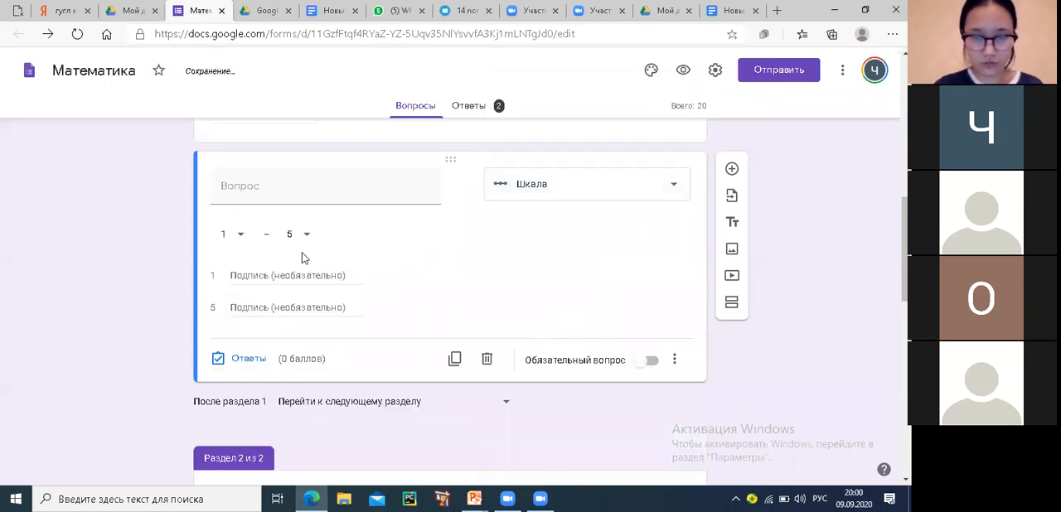
left_click(308, 237)
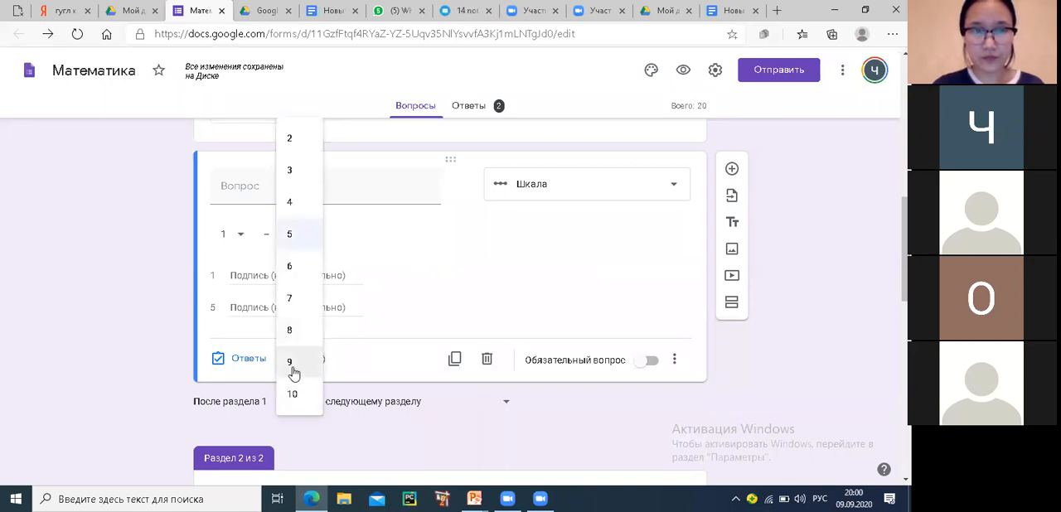
left_click(377, 284)
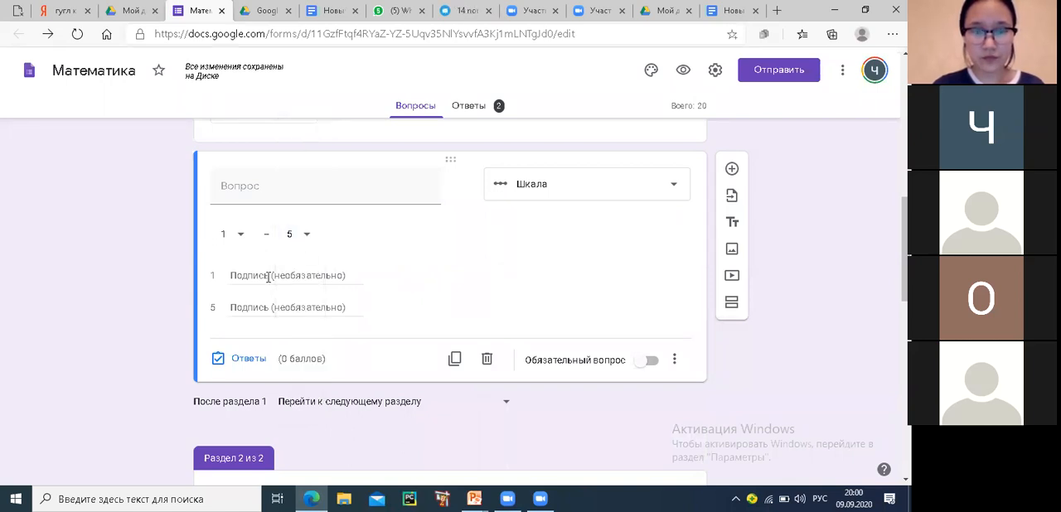
Enter "шайлоо таза отобу" as the text of the scale question
left_click(257, 189)
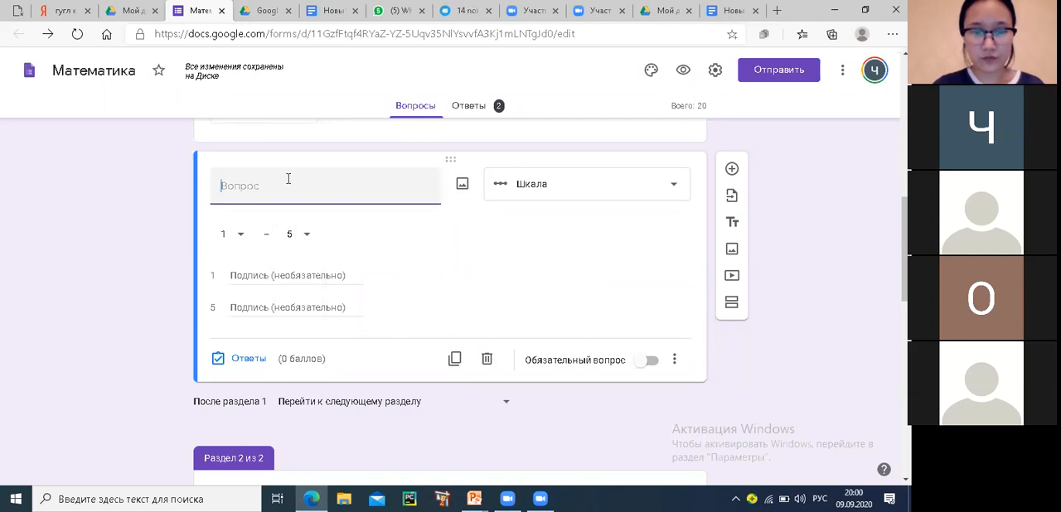
type("шайлоо")
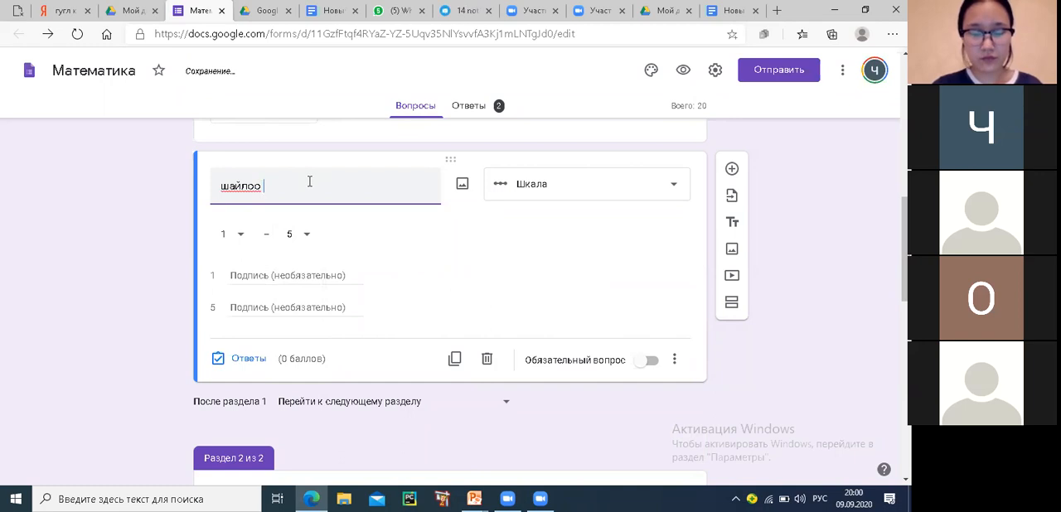
type(" таза ")
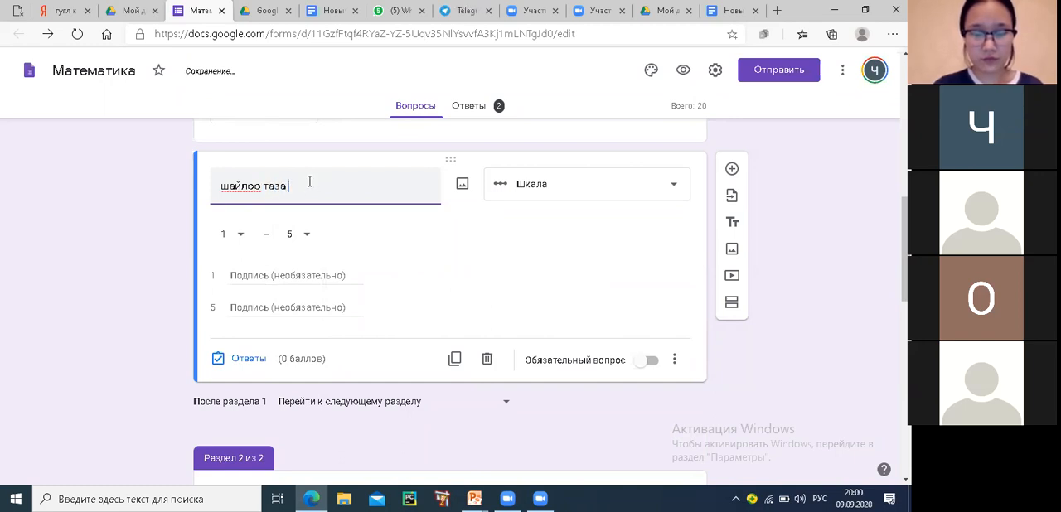
type("отобу")
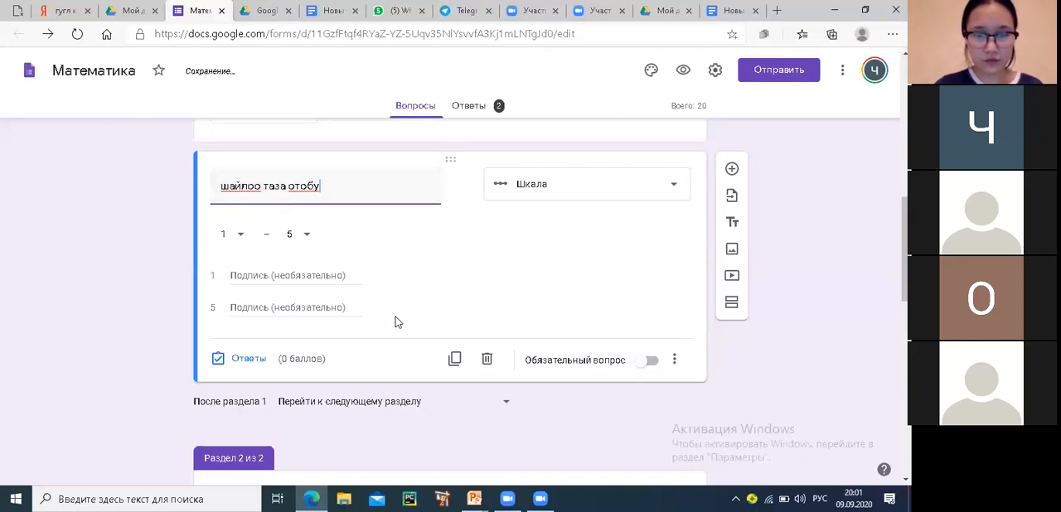
Label the scale's value 1 as "ооба" and its value 5 as "жок"
left_click(256, 279)
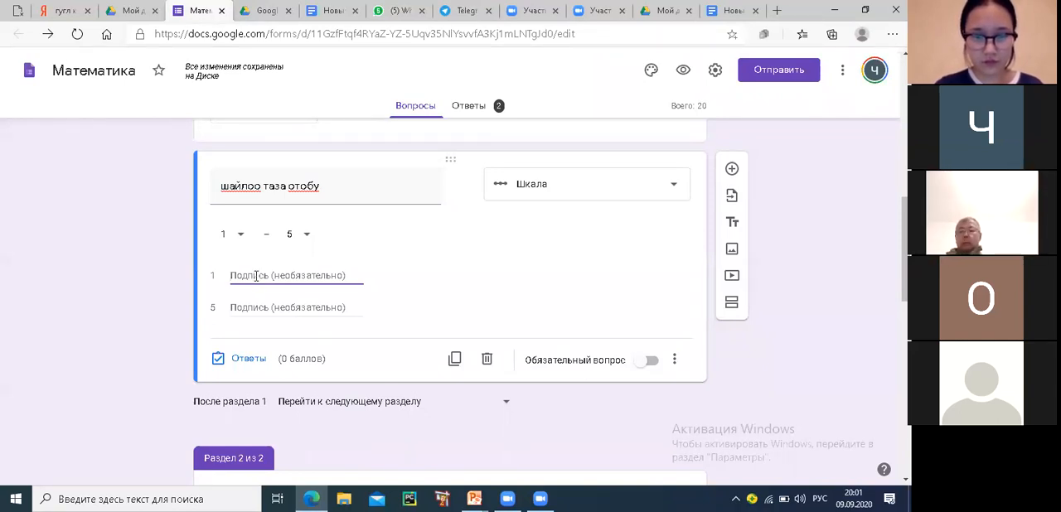
type("оо")
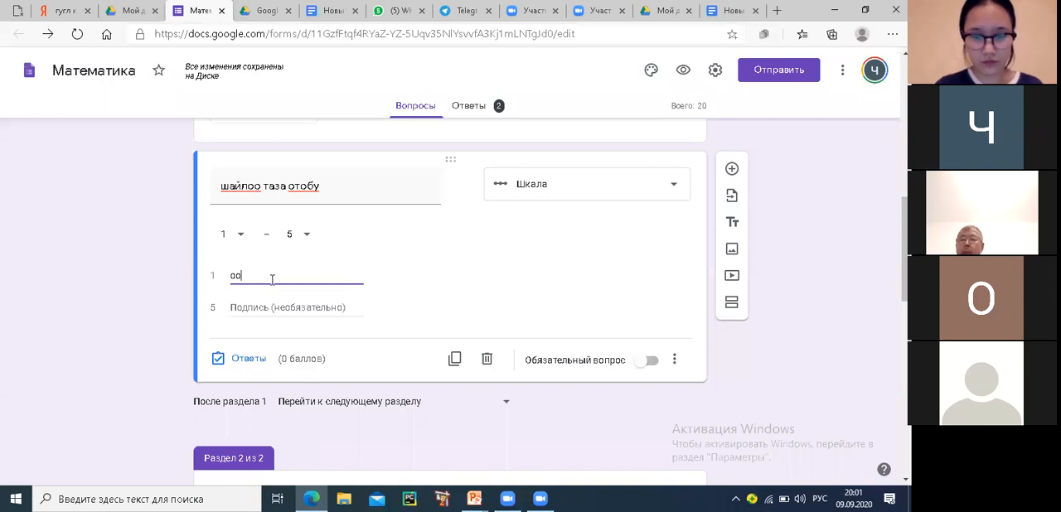
type("ба")
left_click(252, 302)
type("жок")
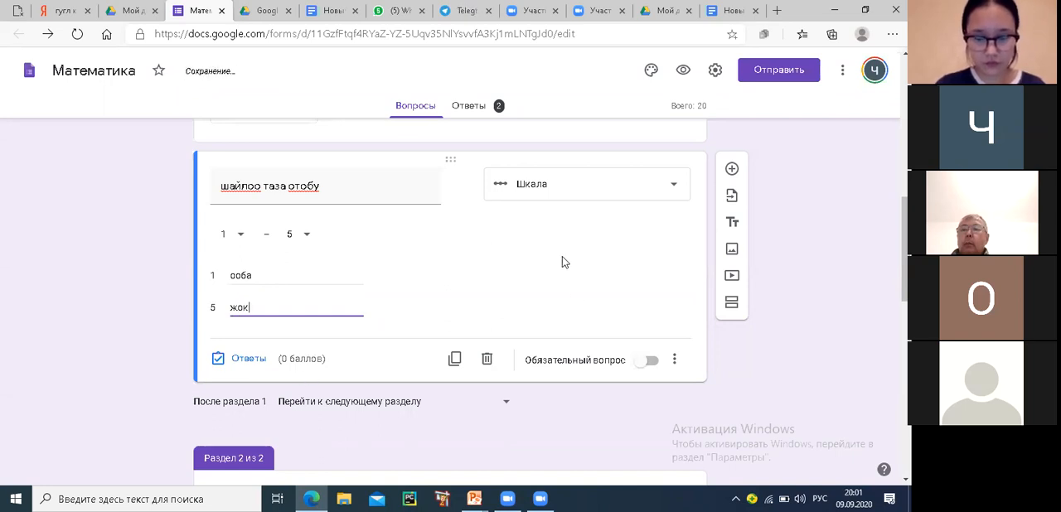
Preview the form and answer the name question with "й", the class question with 1 and the region question with Бишкек
left_click(684, 73)
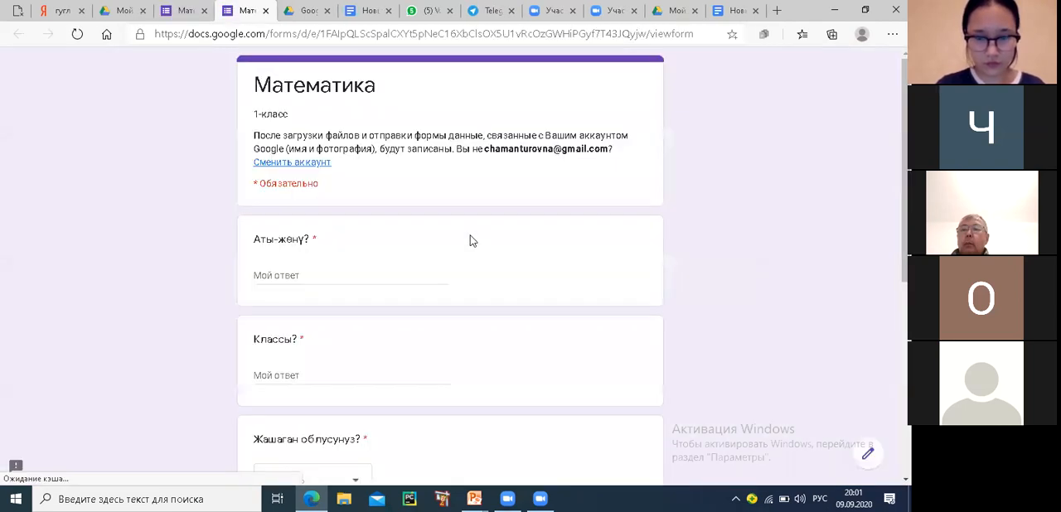
left_click(276, 268)
type("й")
left_click(278, 377)
type("1")
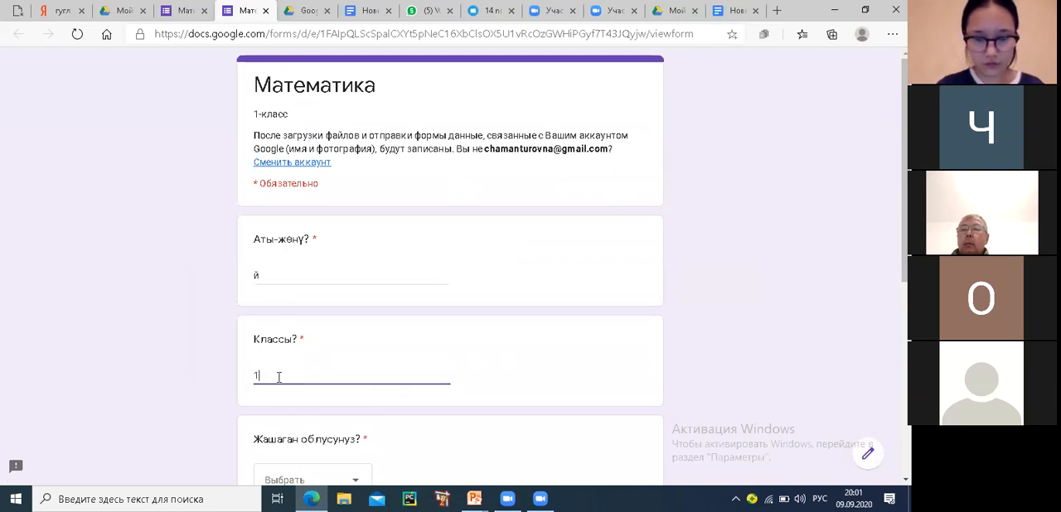
scroll(282, 368, "down", 2)
left_click(297, 357)
left_click(280, 356)
scroll(301, 333, "down", 2)
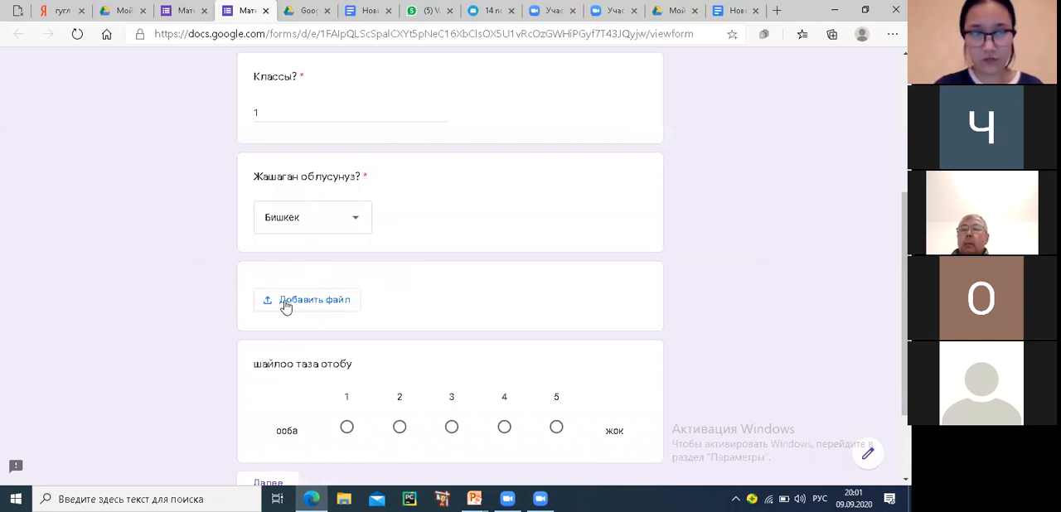
Browse My Drive for a file to upload, checking the folders Математика (File responses), Анкета2, Таблица1 and Сурамжылоо (File responses)
left_click(284, 303)
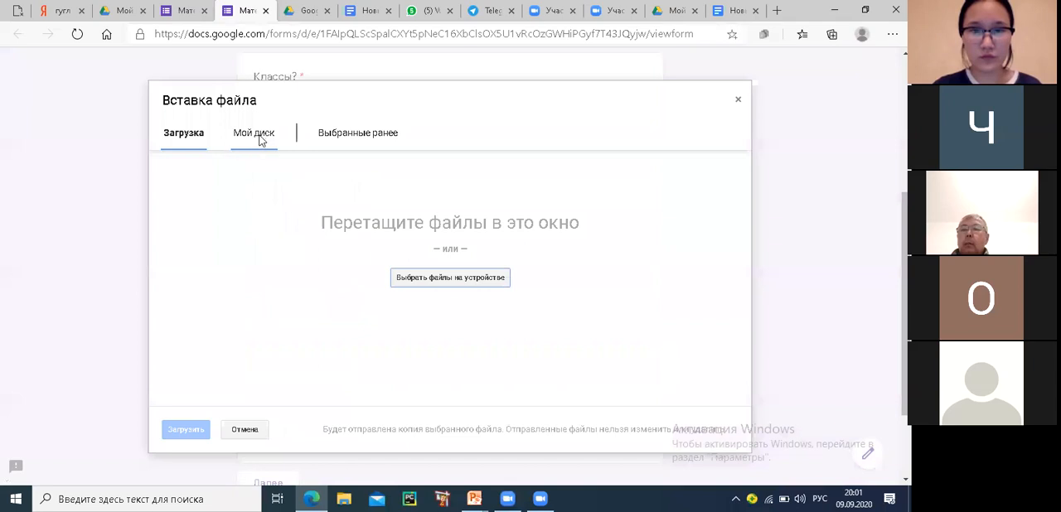
left_click(261, 139)
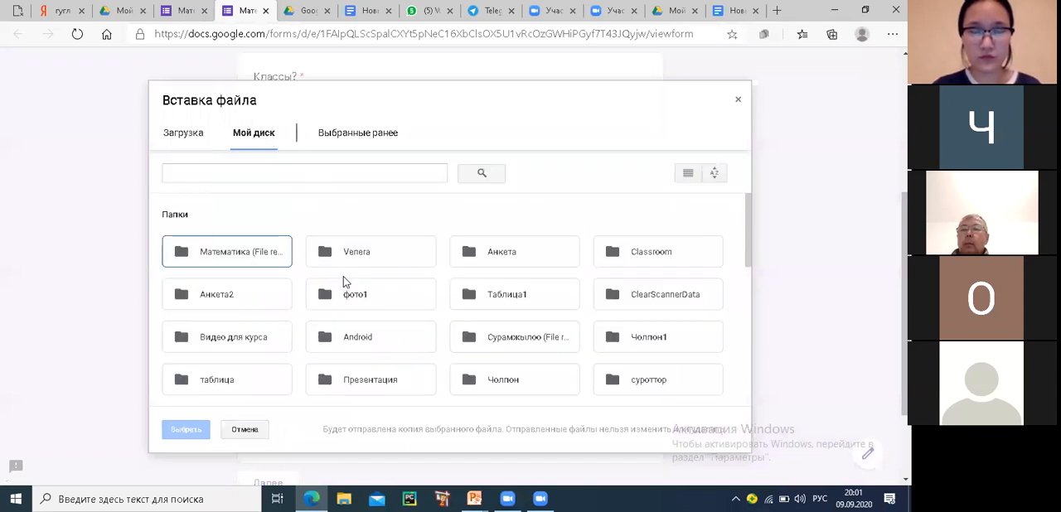
double_click(218, 256)
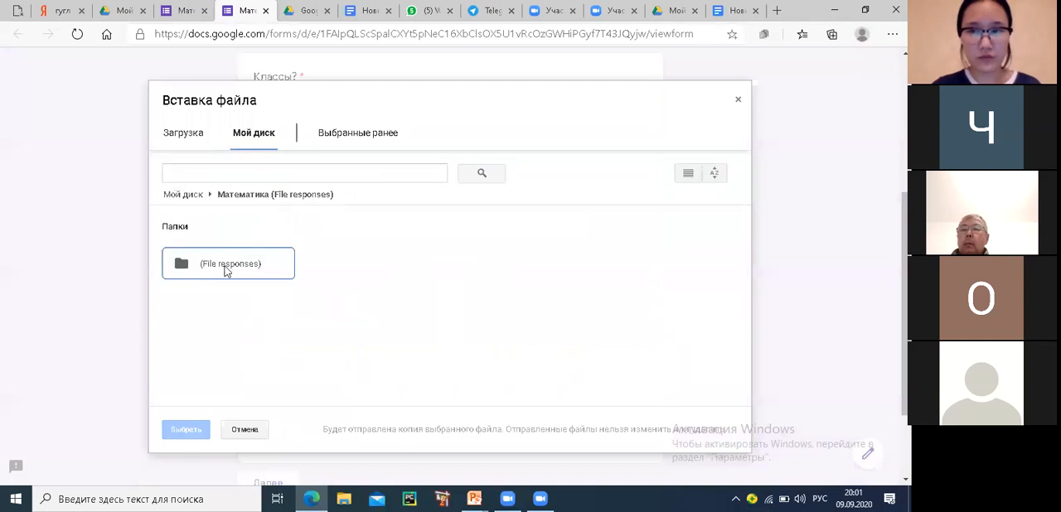
double_click(227, 271)
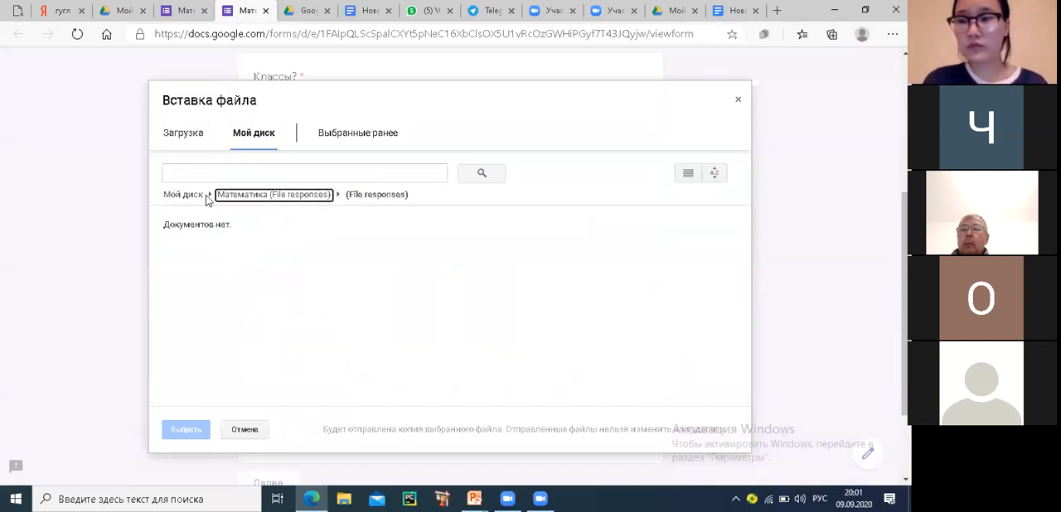
left_click(267, 139)
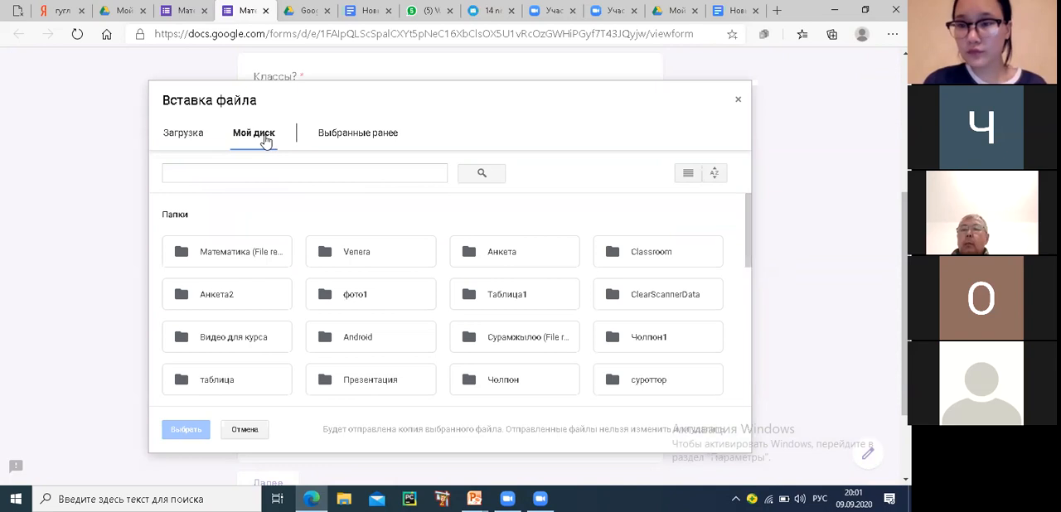
left_click(222, 302)
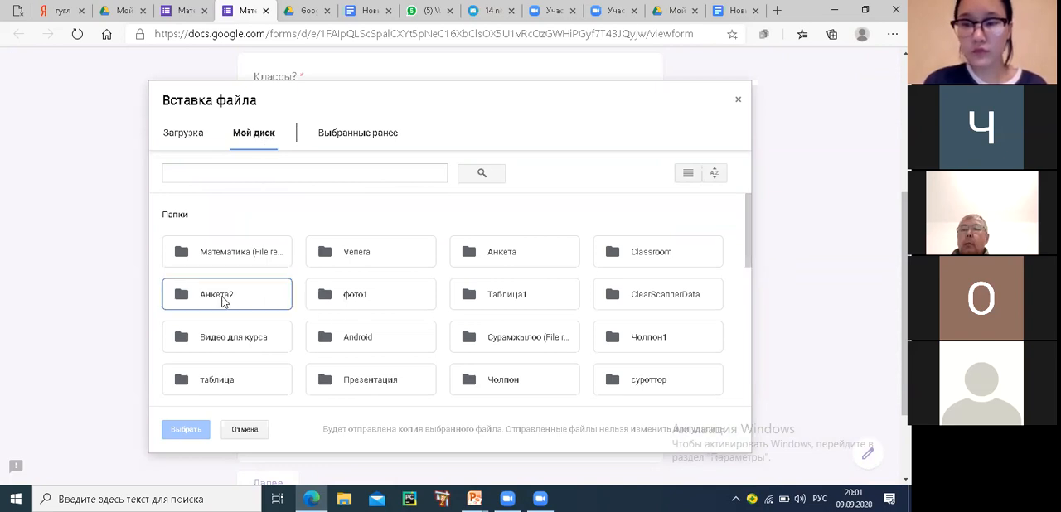
double_click(222, 303)
left_click(247, 139)
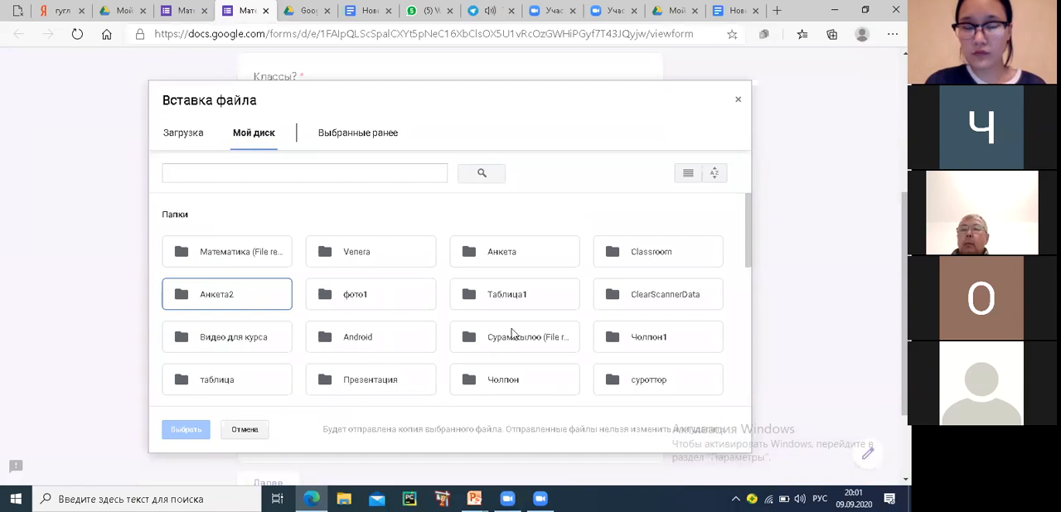
double_click(512, 306)
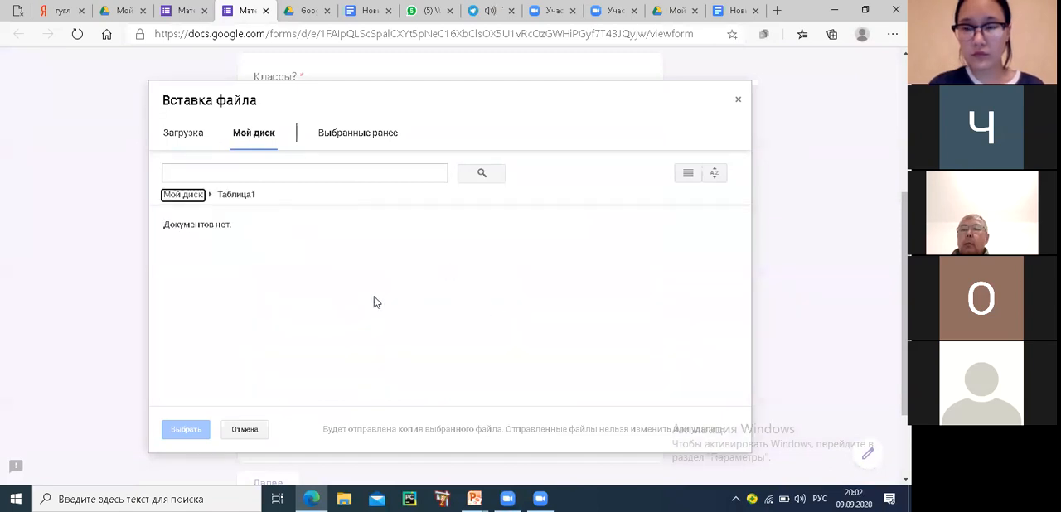
left_click(253, 138)
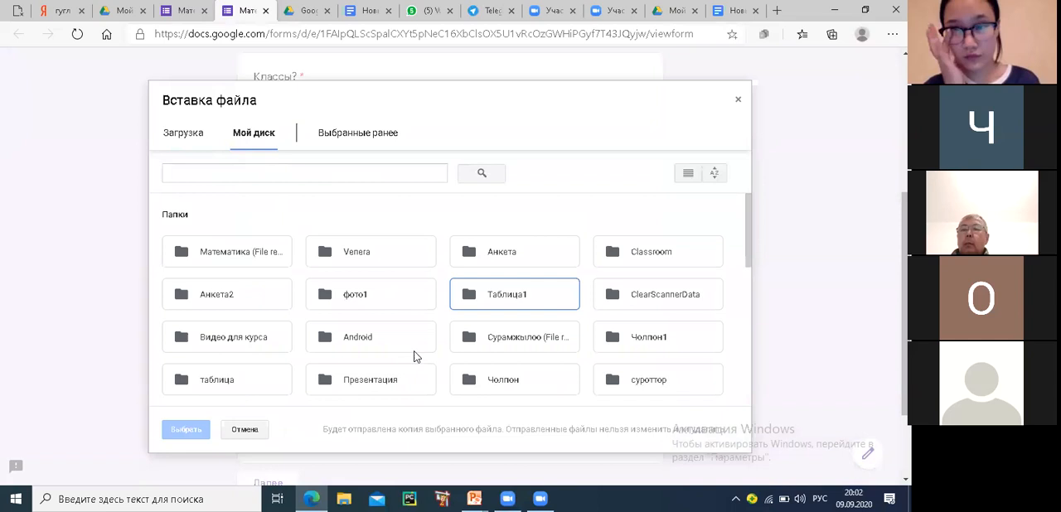
scroll(415, 356, "down", 1)
left_click(503, 310)
double_click(502, 310)
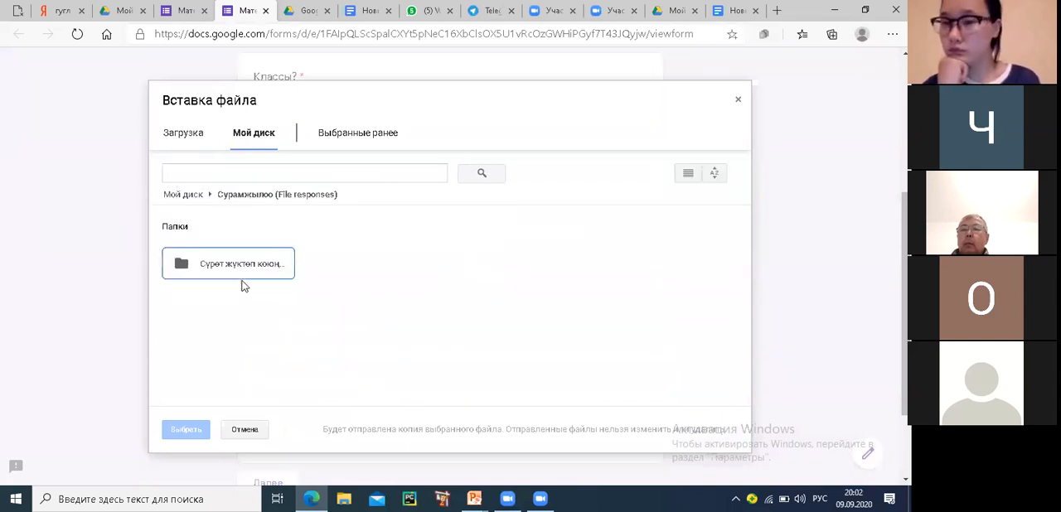
double_click(239, 268)
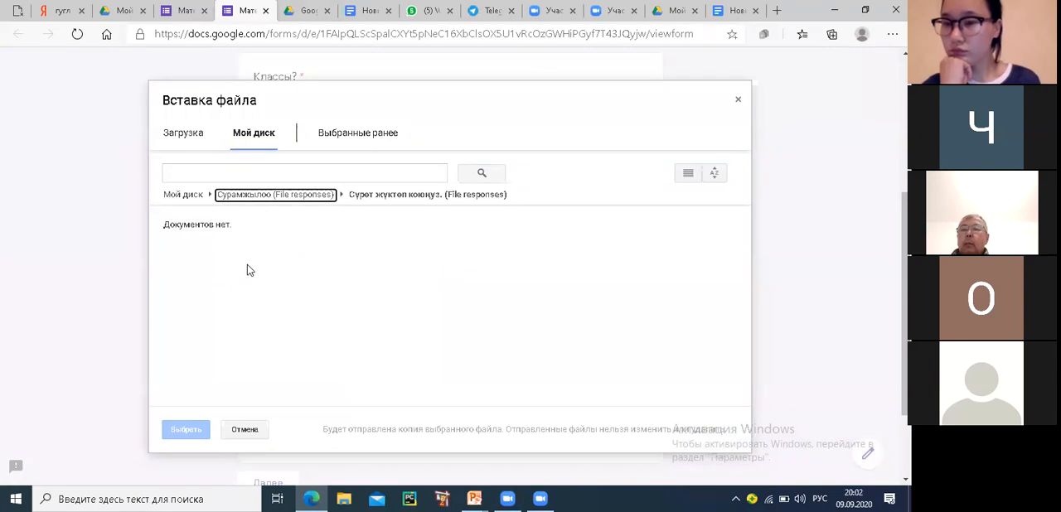
left_click(257, 137)
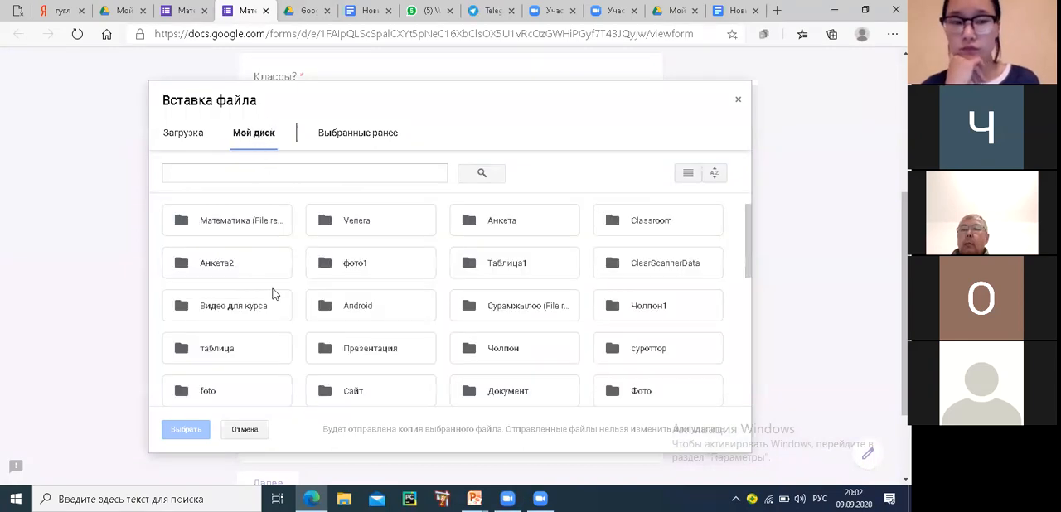
Attach the first spreadsheet in the Drive folder таблица, starting with "Кыргыз тилин", to the file-upload question
double_click(203, 355)
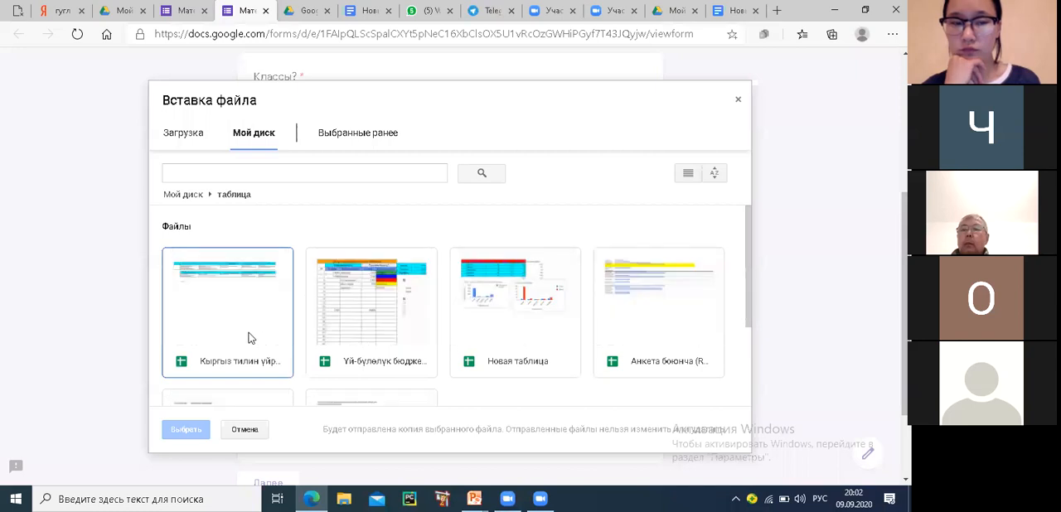
left_click(250, 338)
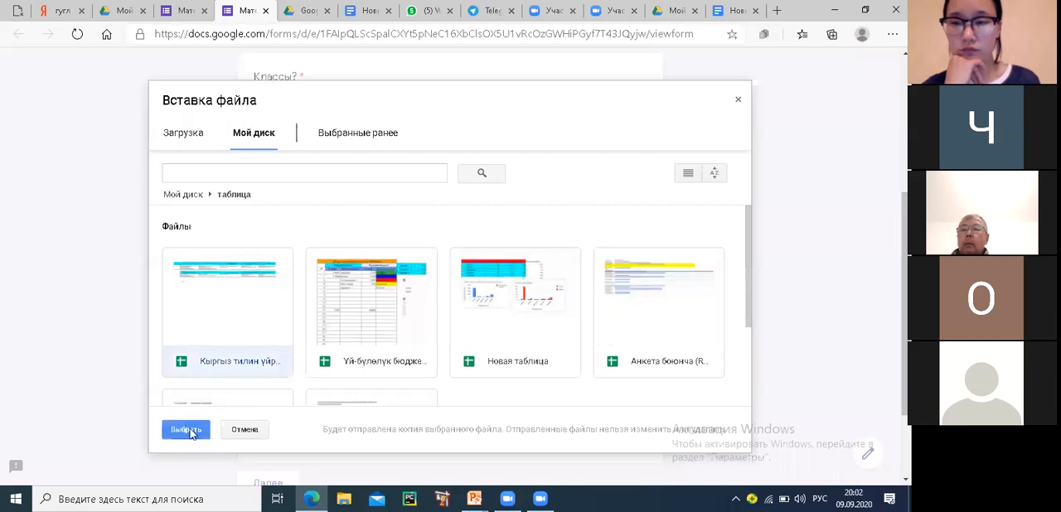
left_click(192, 430)
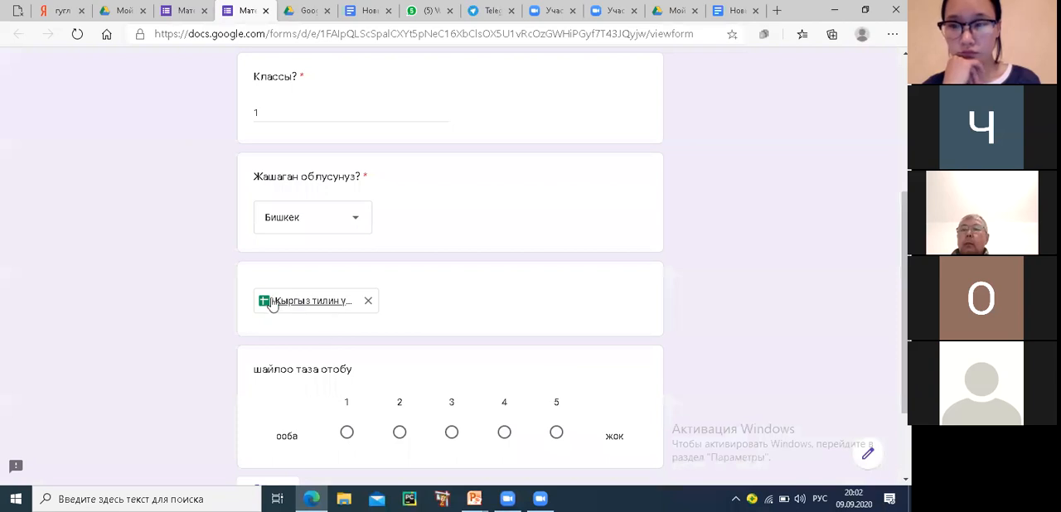
Answer the scale question with 5, change the answer to 1, and close the form preview without submitting
scroll(311, 313, "down", 2)
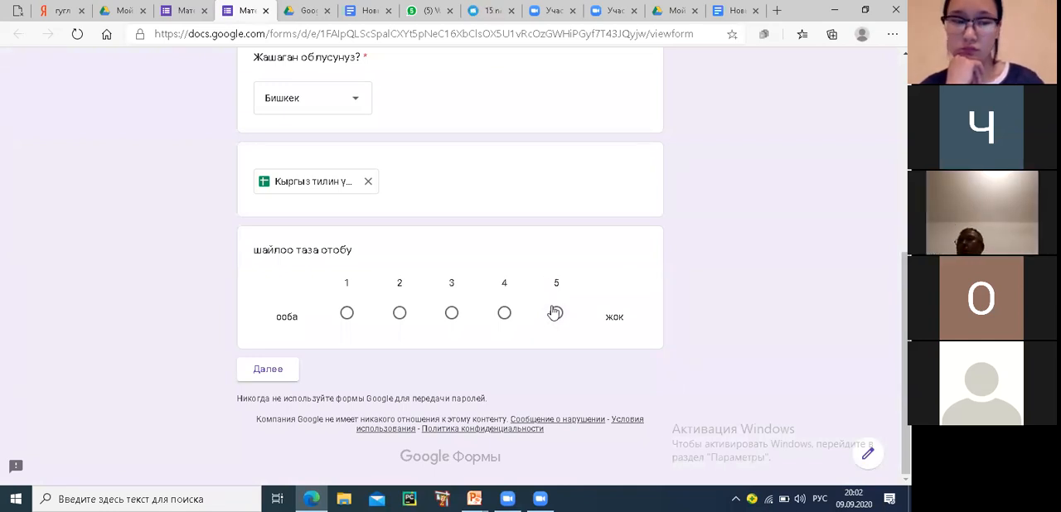
left_click(556, 314)
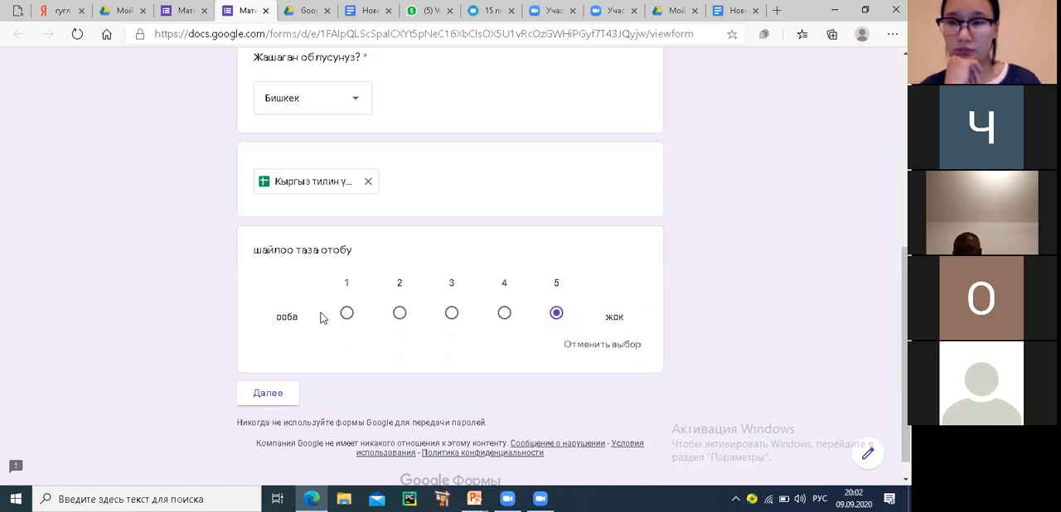
left_click(348, 315)
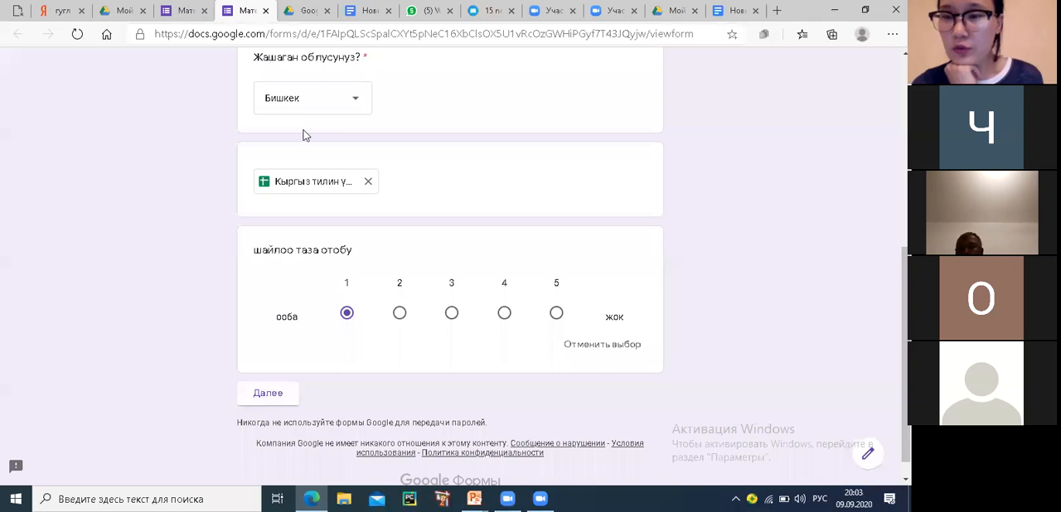
left_click(266, 11)
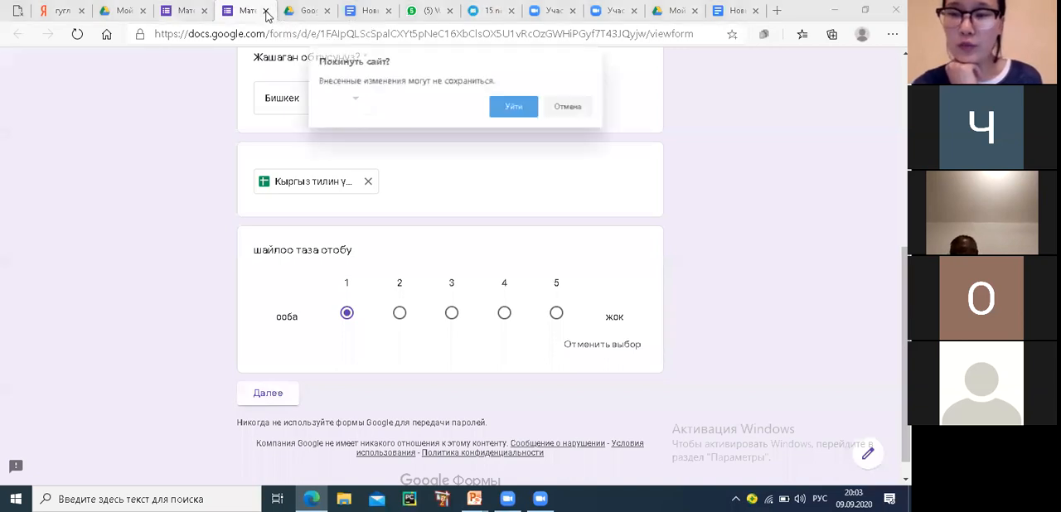
left_click(514, 108)
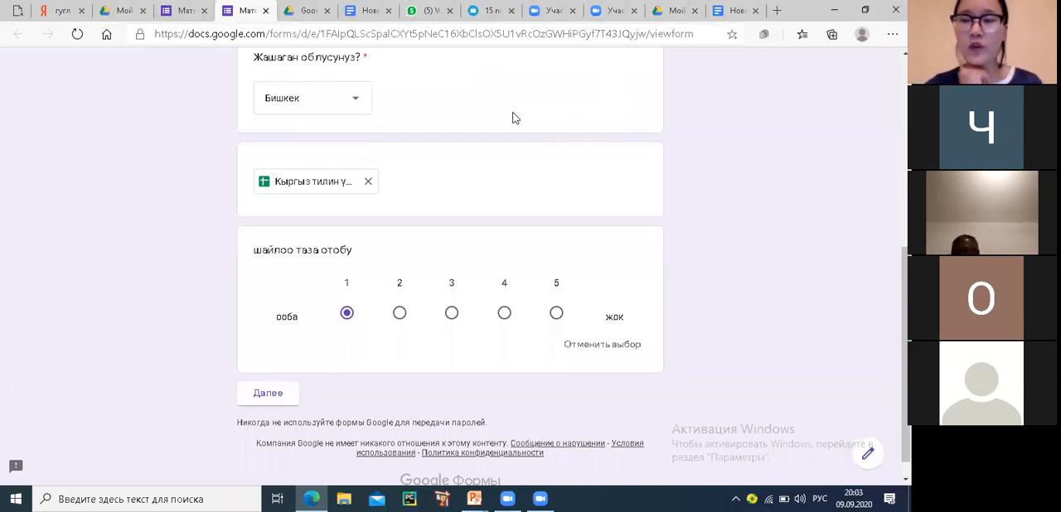
Clear the labels of values 1 and 5 in the scale question
scroll(395, 307, "down", 1)
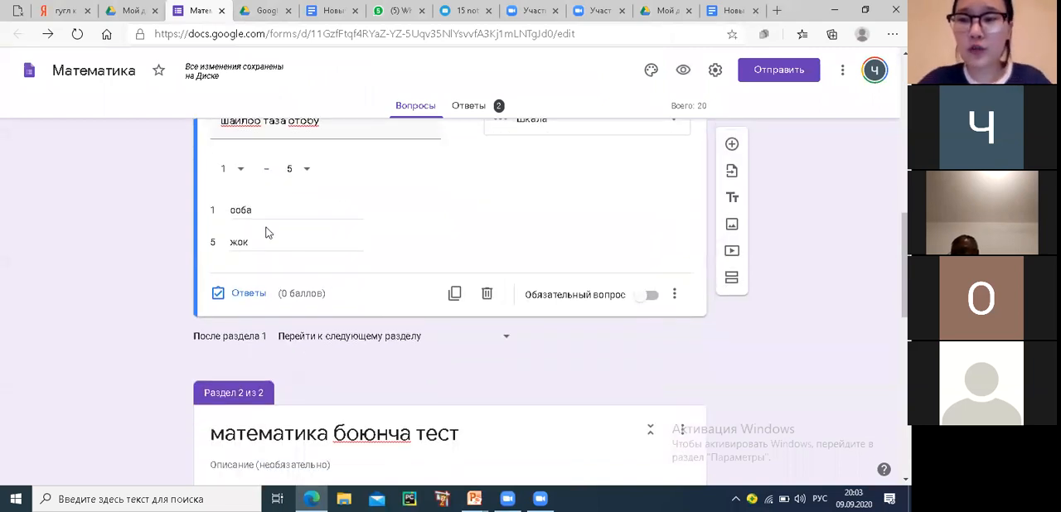
left_click(259, 208)
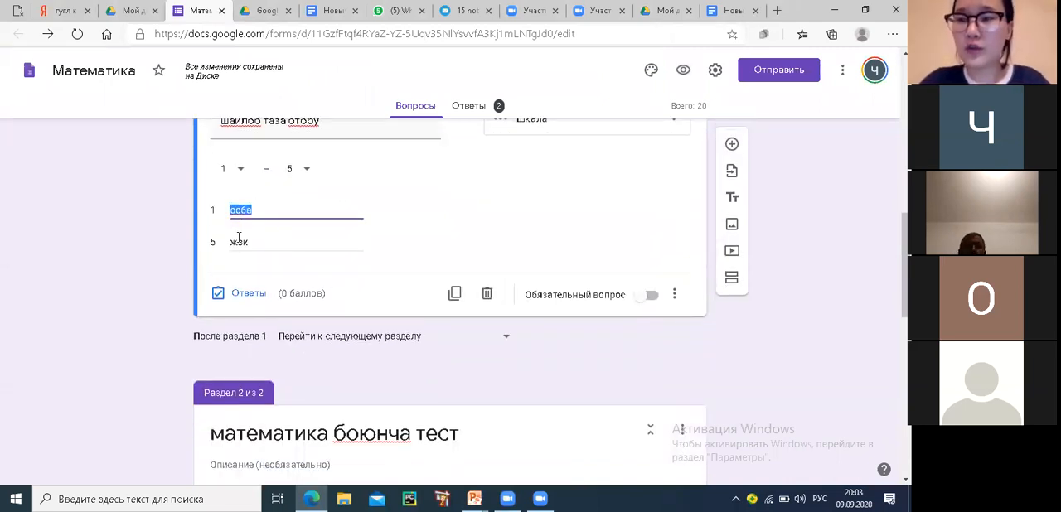
key("BackSpace")
double_click(239, 242)
key("BackSpace")
Replace the scale question's text with "Кандай денгээлде бул сабак жакты"
scroll(239, 242, "up", 3)
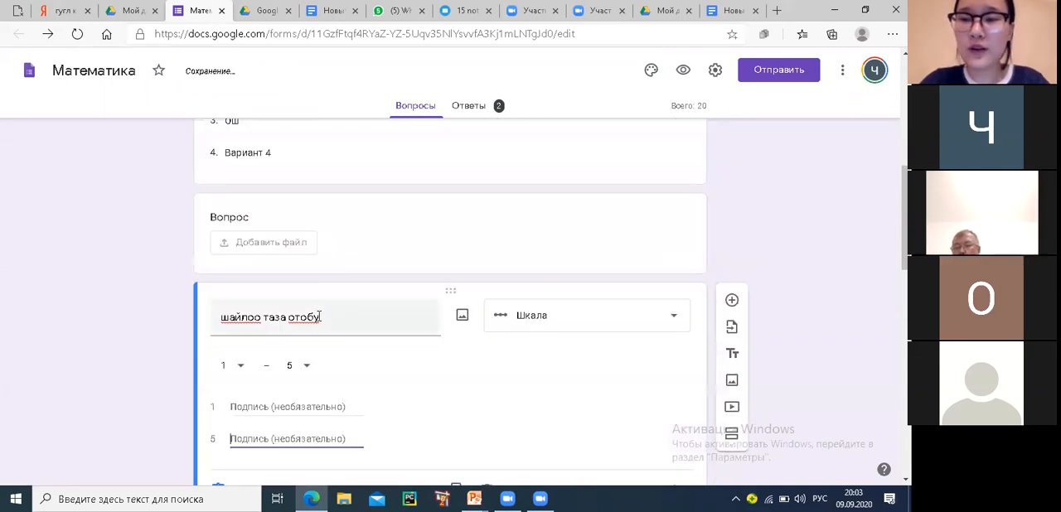
triple_click(320, 317)
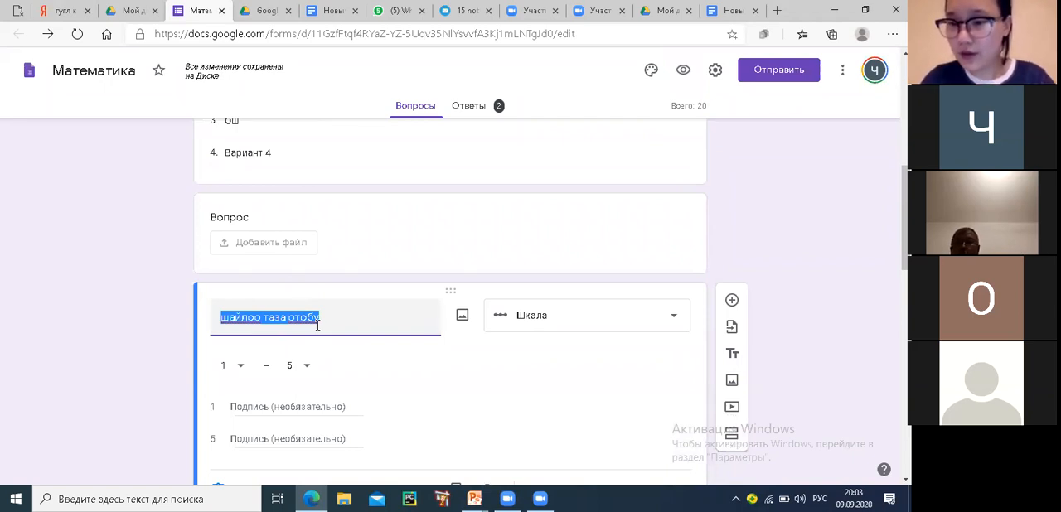
type("Кан")
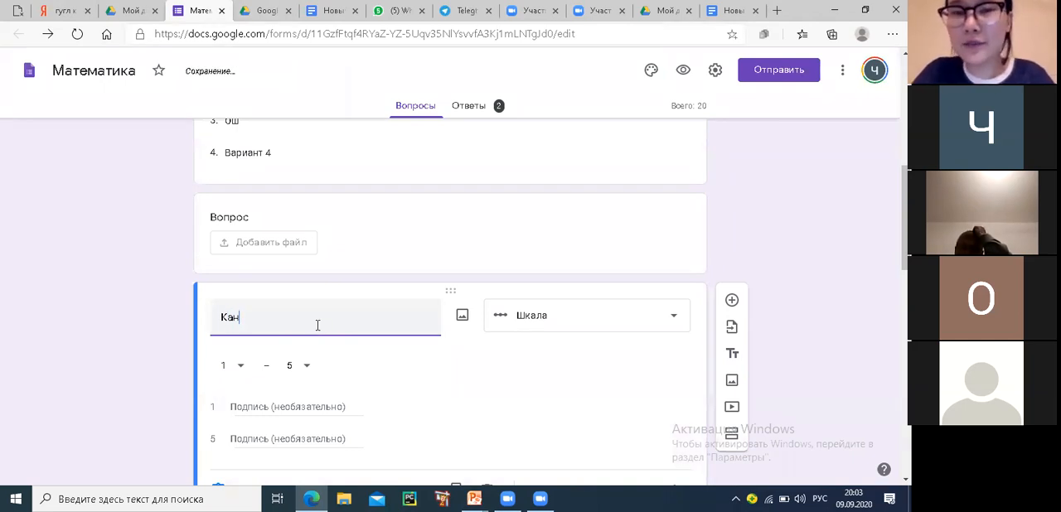
type("дай")
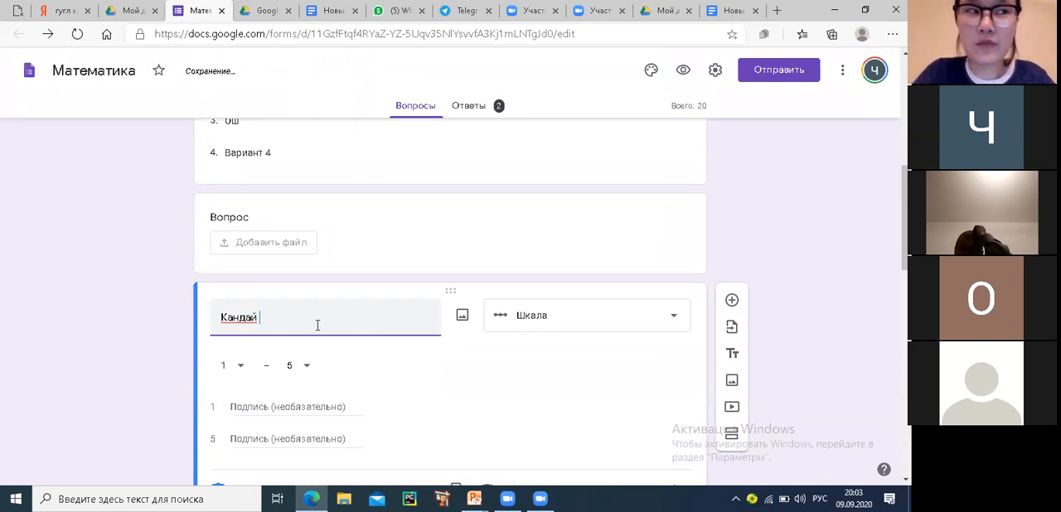
type(" денг")
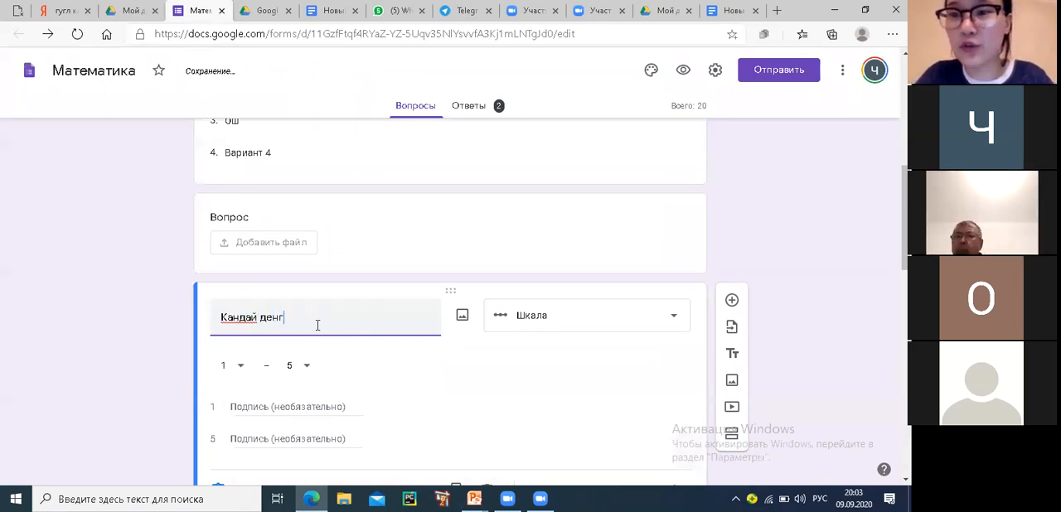
type("ээлде")
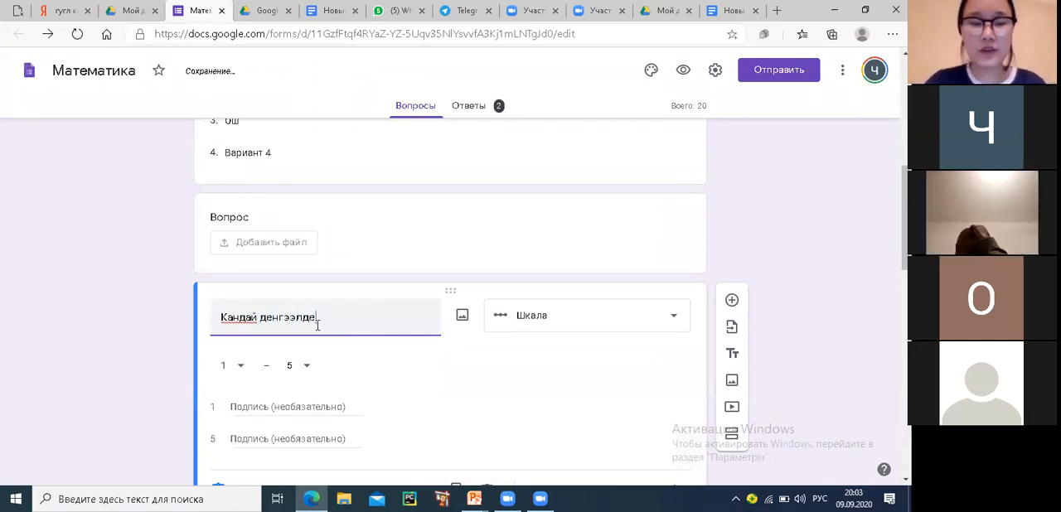
type(" бу")
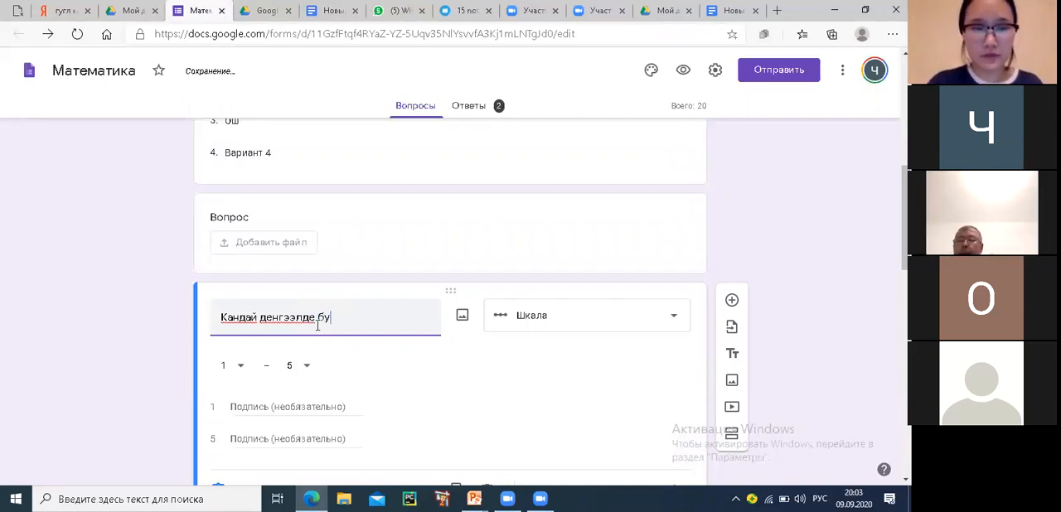
type("л сабак ")
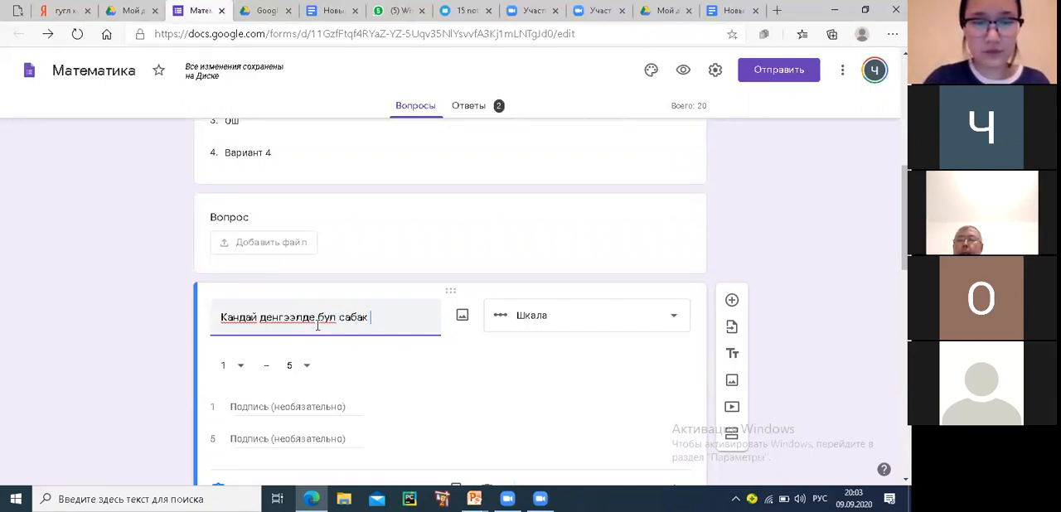
type("жакты")
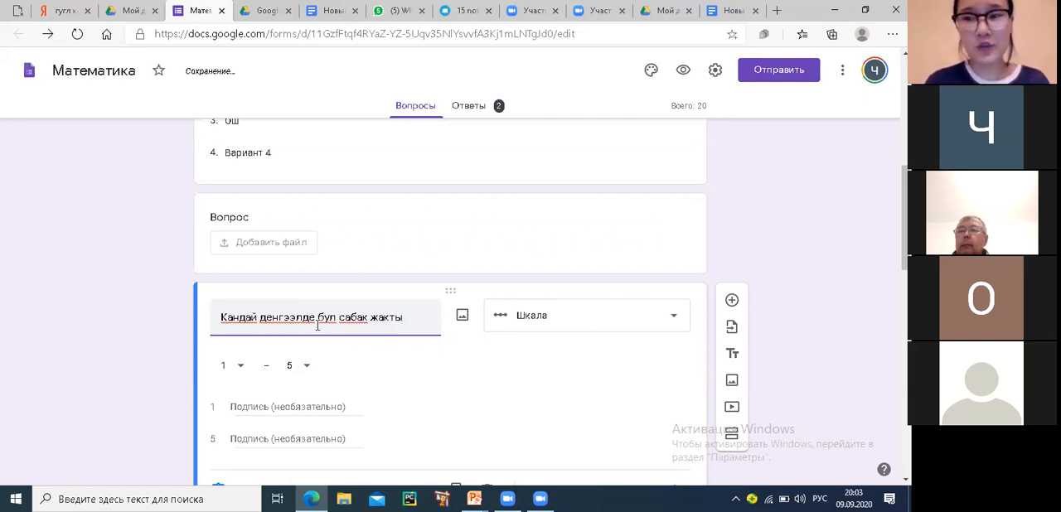
left_click(267, 425)
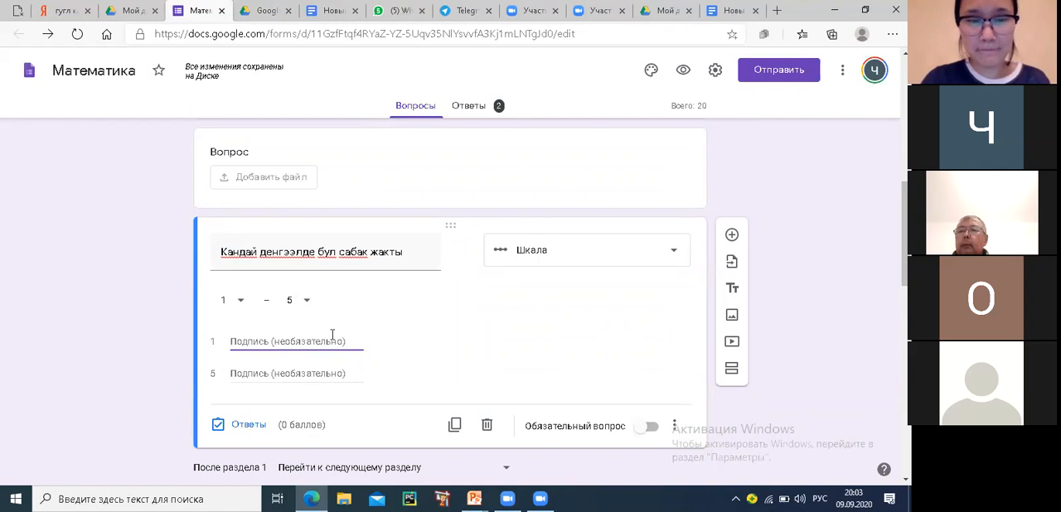
Add a question below the scale question and set its type to "Сетка (множественный выбор)"
left_click(732, 236)
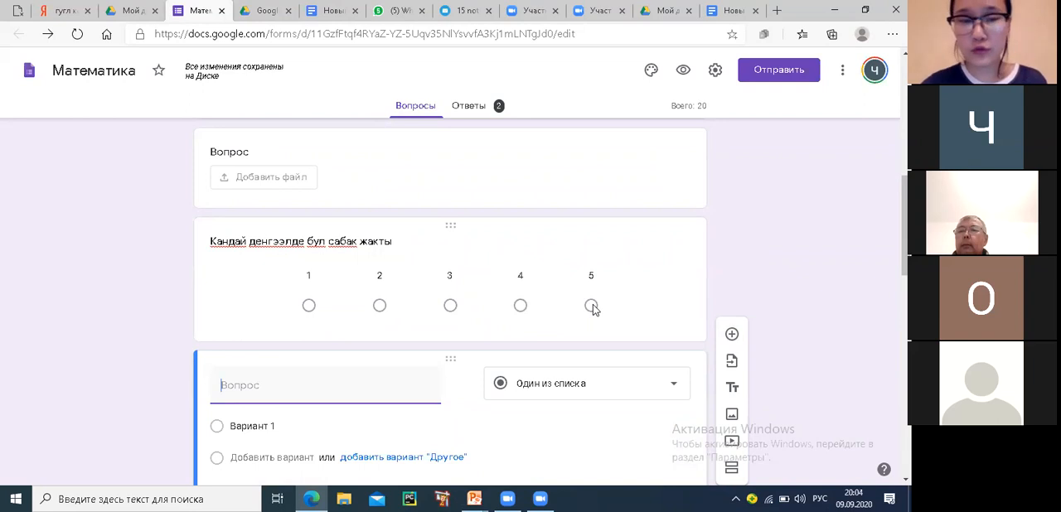
scroll(591, 307, "down", 1)
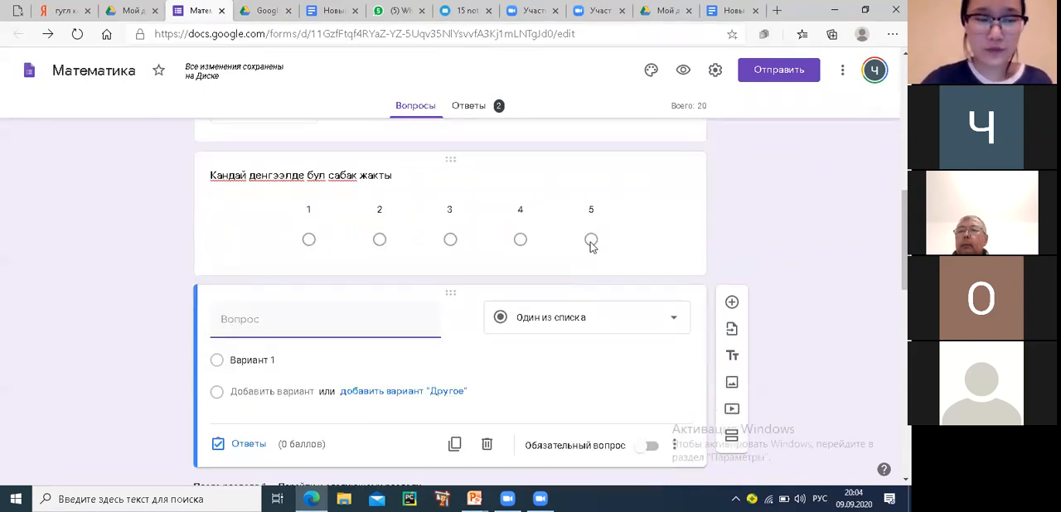
left_click(678, 322)
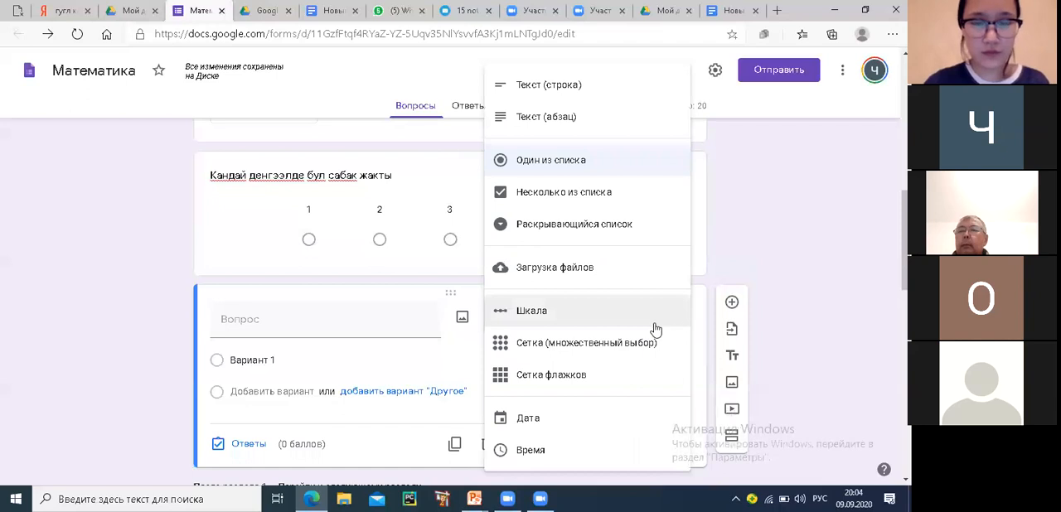
left_click(552, 352)
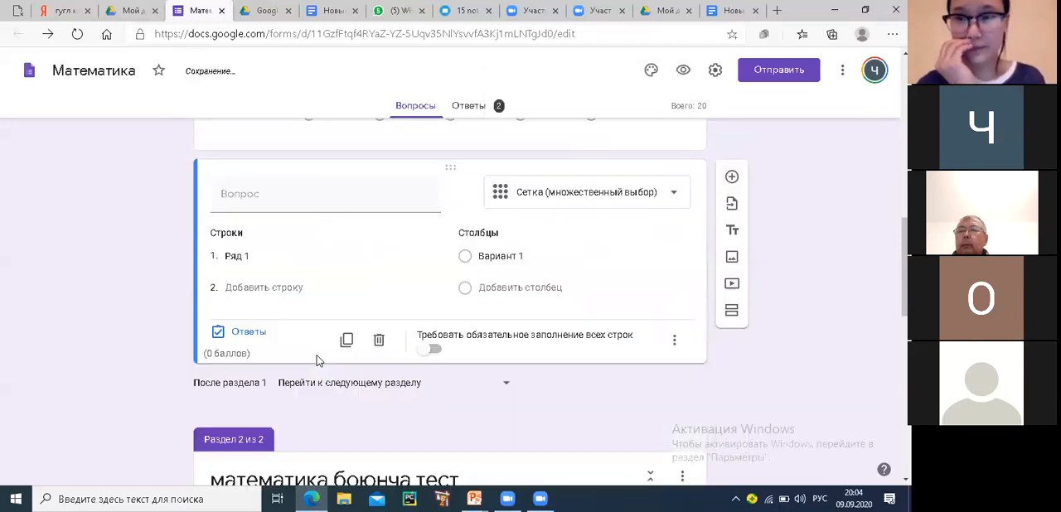
left_click(241, 250)
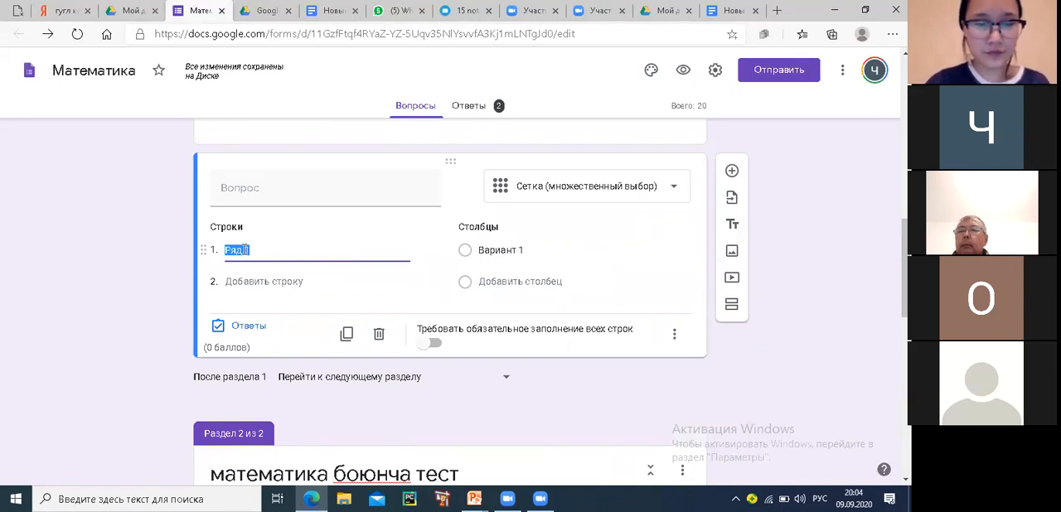
Enter "уйбулодо ким жашайт?" as the text of the multiple-choice grid question
left_click(241, 188)
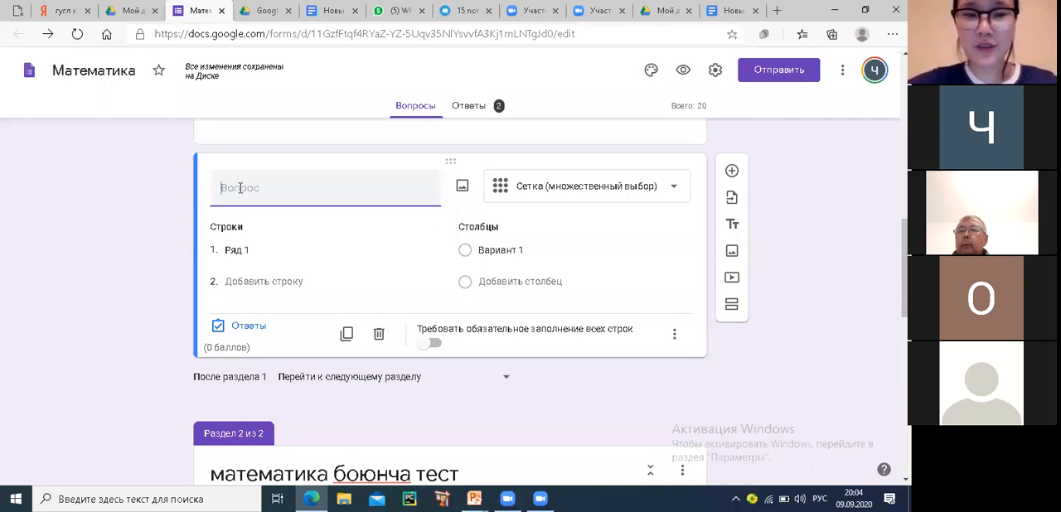
type("уй")
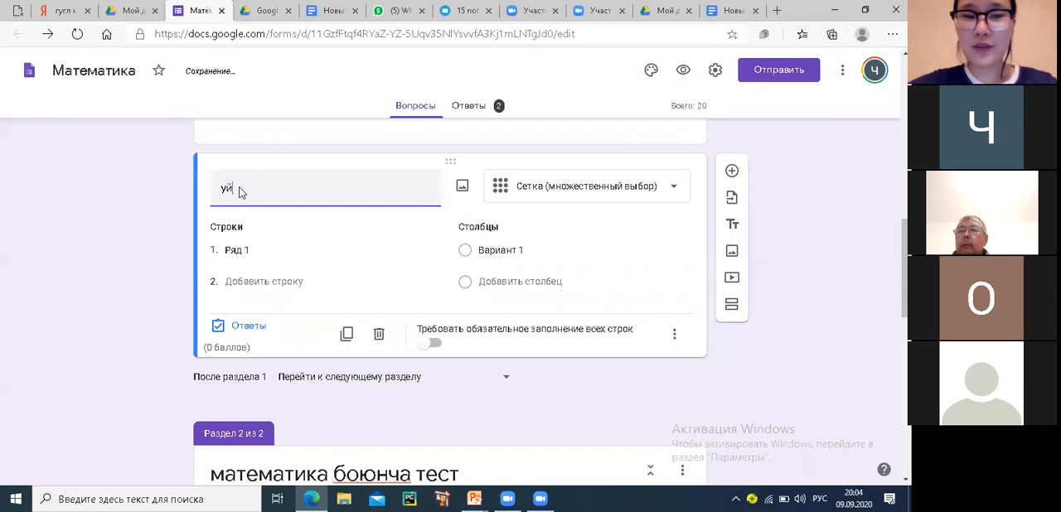
type("блодо кан")
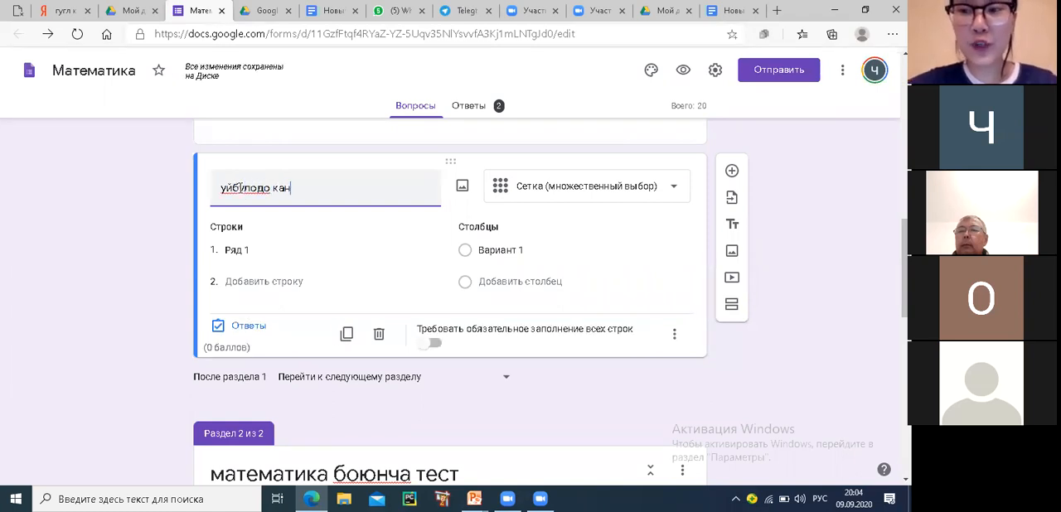
key("BackSpace")
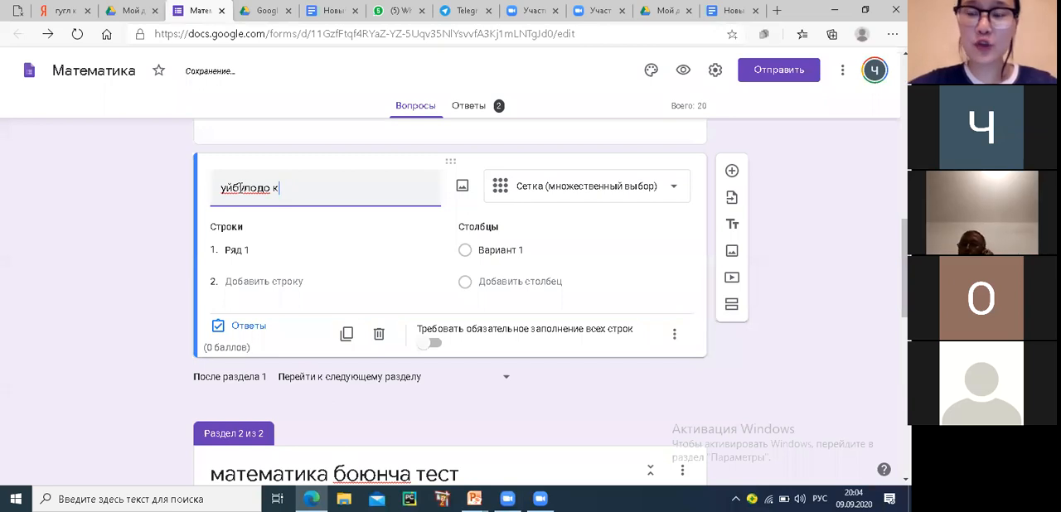
type("им жашайт")
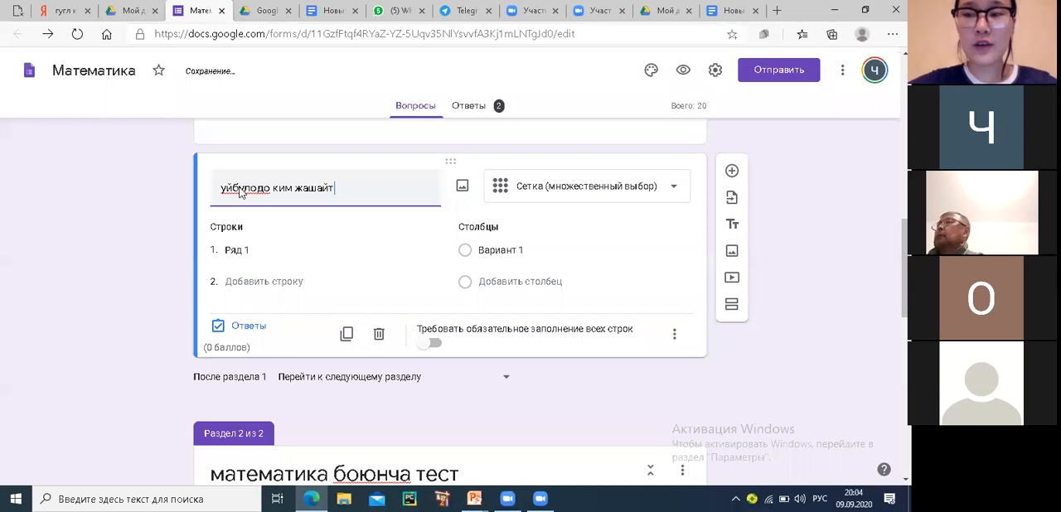
type("?")
left_click(231, 188)
type("у")
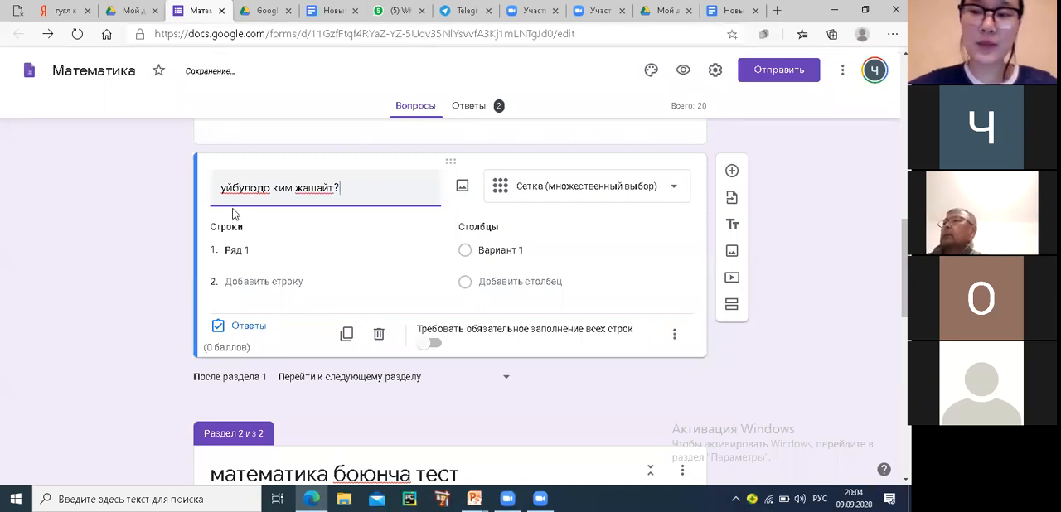
left_click(253, 260)
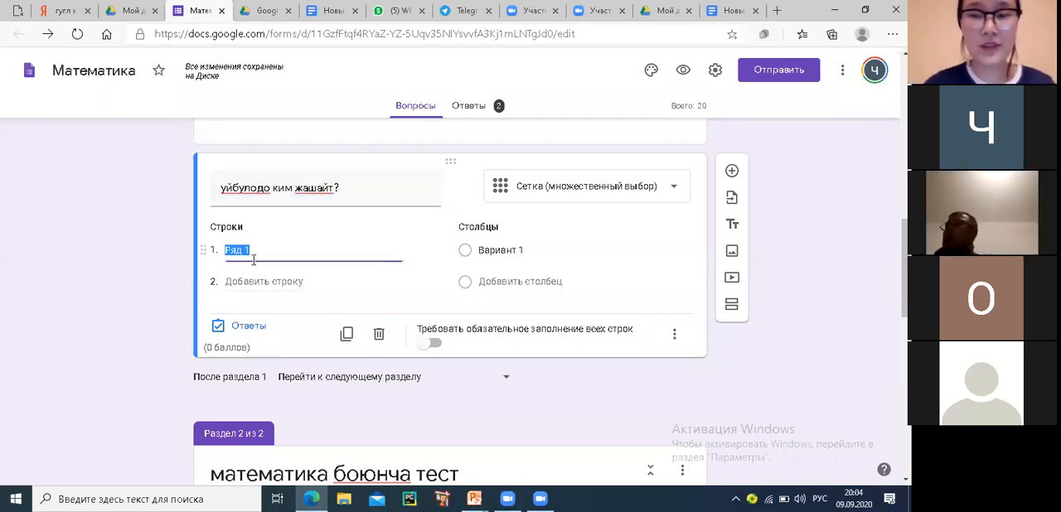
Switch the input language to Kyrgyz and replace the grid question's first word with "Үй-бүлөдө"
triple_click(256, 187)
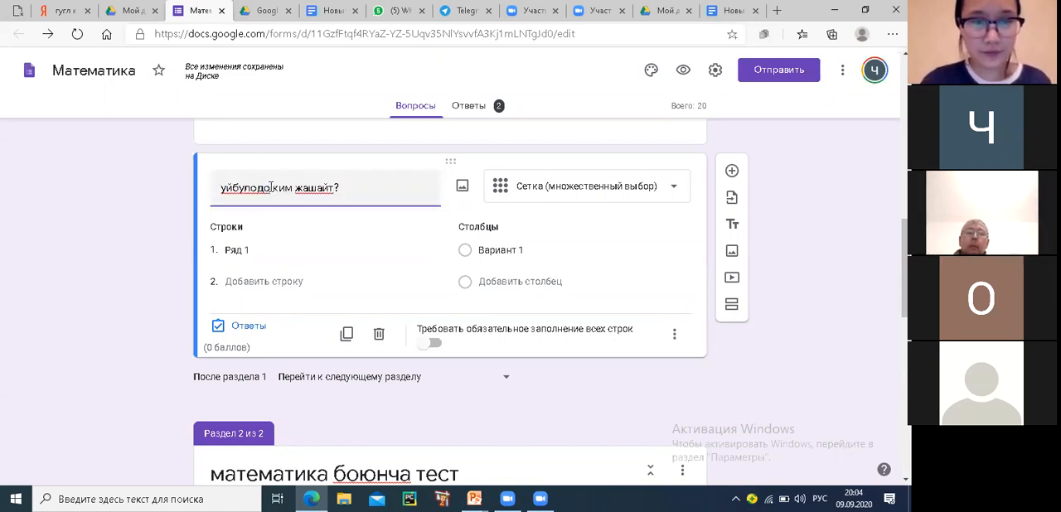
key("BackSpace")
key("BackSpace")
key("BackSpace")
key("BackSpace")
key("BackSpace")
key("BackSpace")
key("BackSpace")
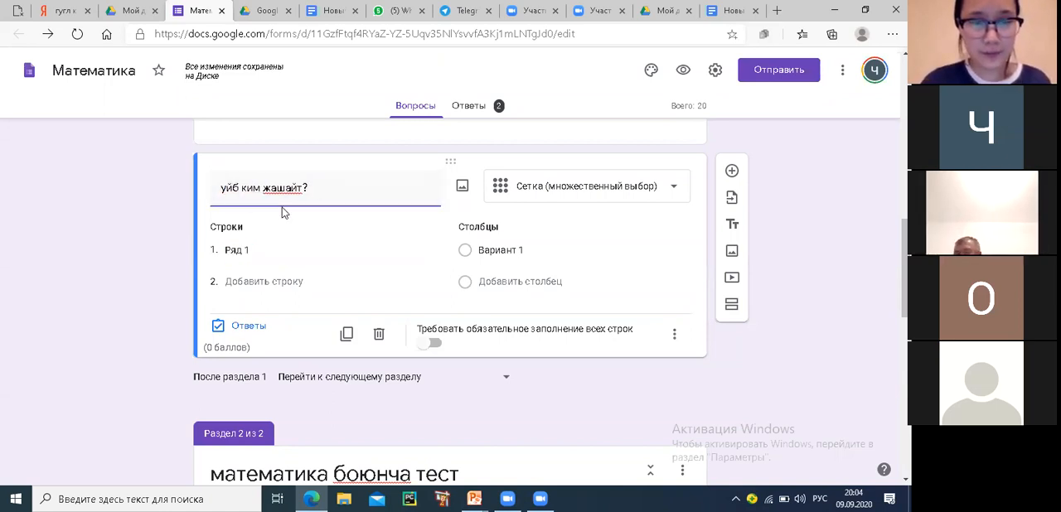
key("BackSpace")
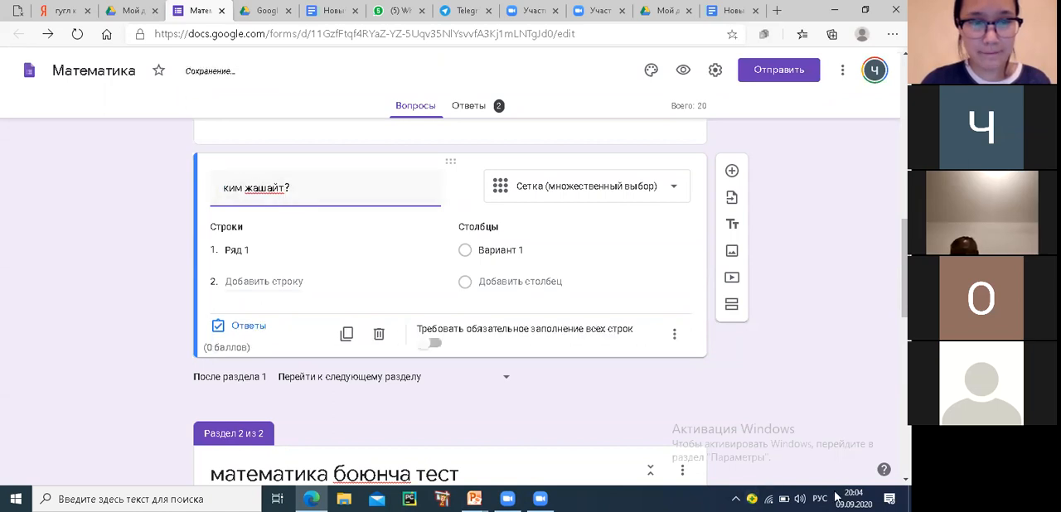
left_click(816, 496)
left_click(796, 427)
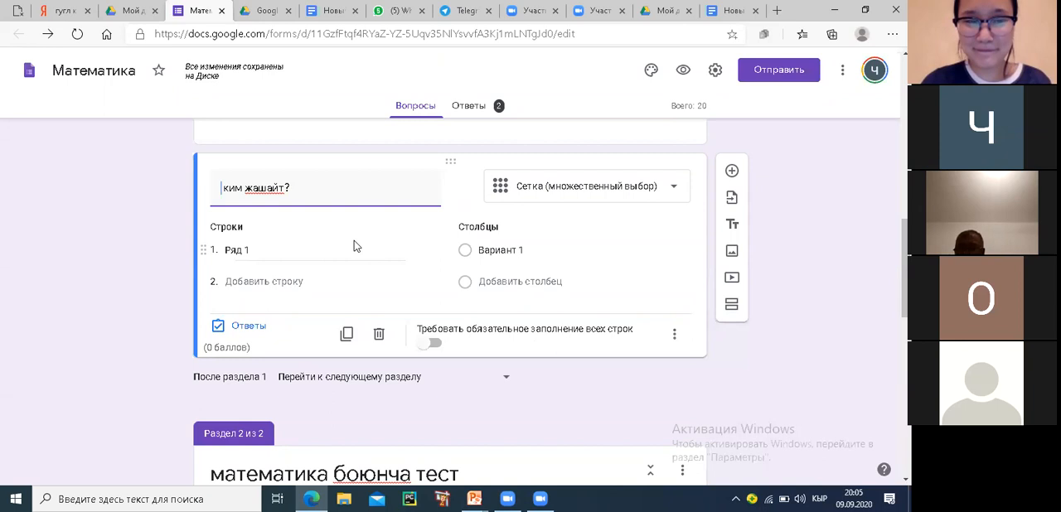
type("Үй")
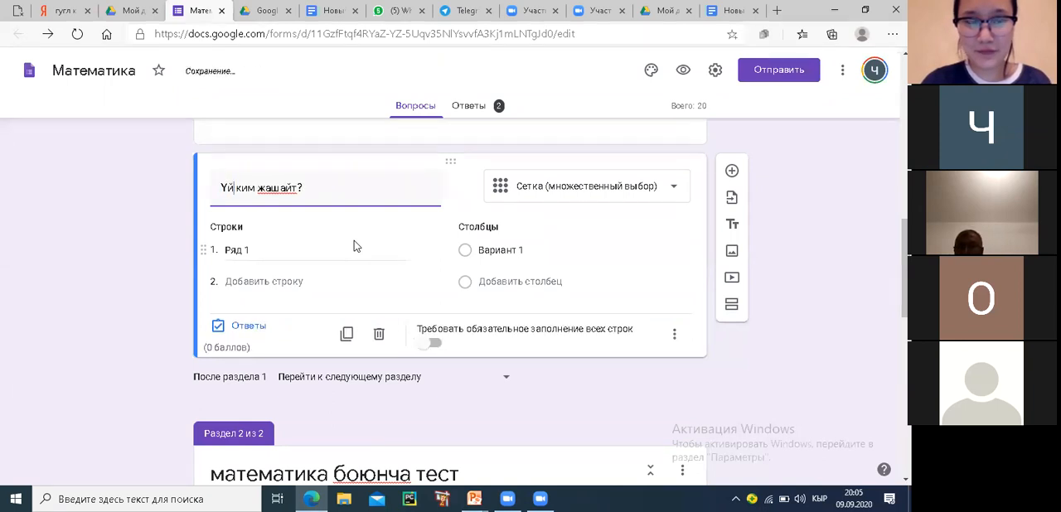
type("-")
type("бү")
type("лө")
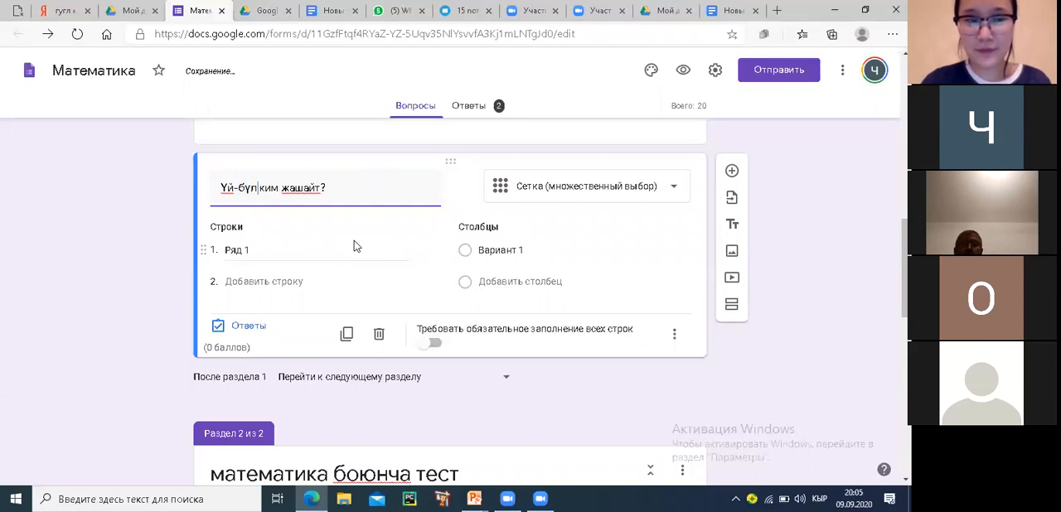
type("дө")
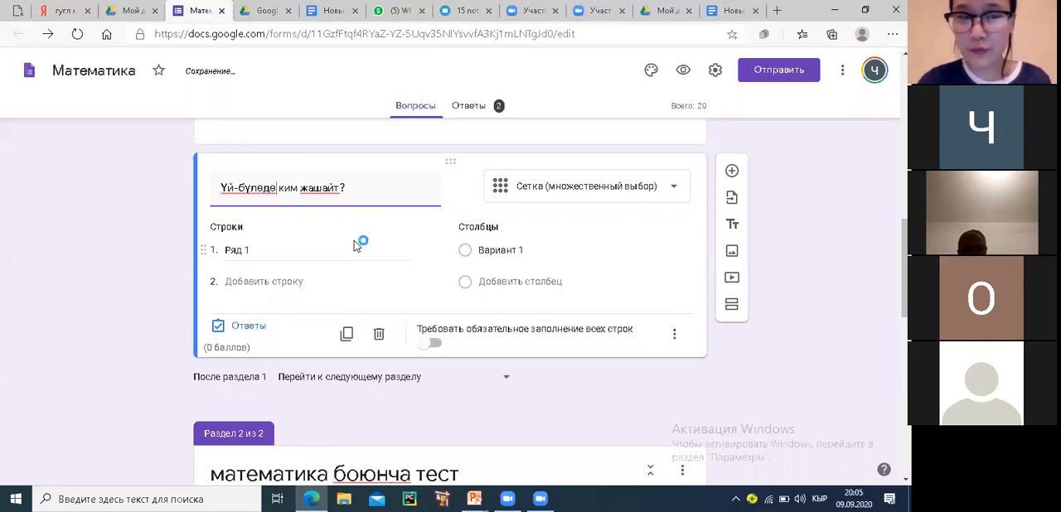
Name the grid question's first row "Атасы" and add a second row named "Апасы"
left_click(262, 249)
type("ат")
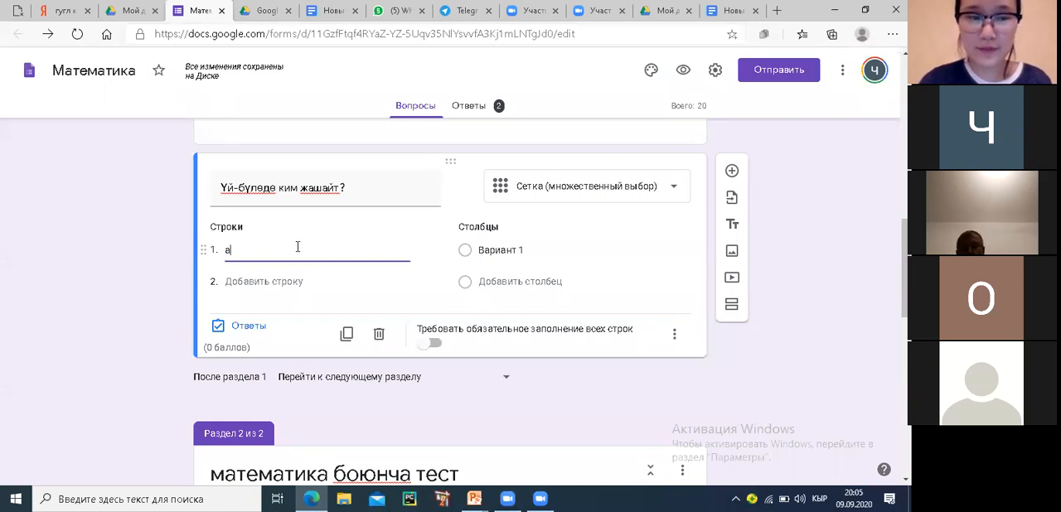
key("BackSpace")
key("BackSpace")
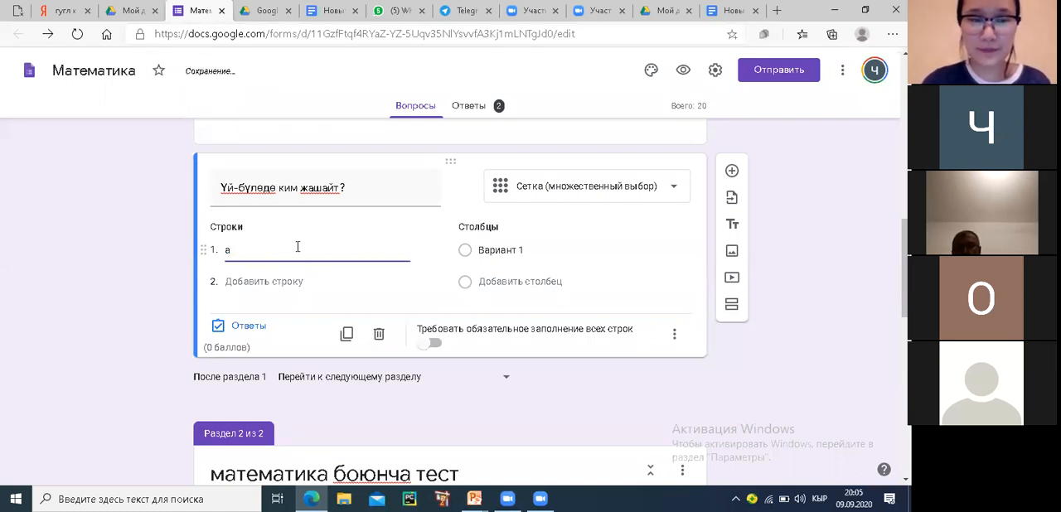
type("Атасы")
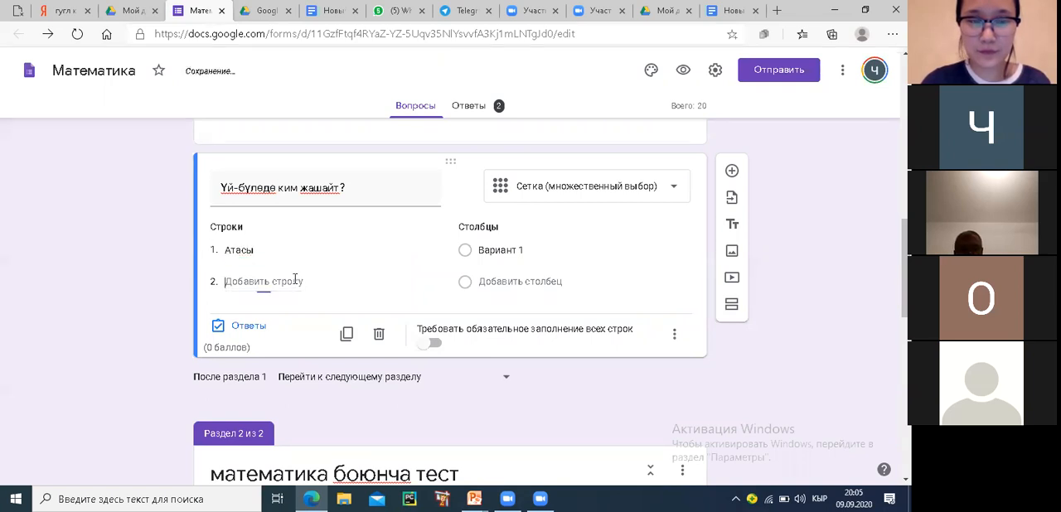
left_click(302, 285)
type("апасы")
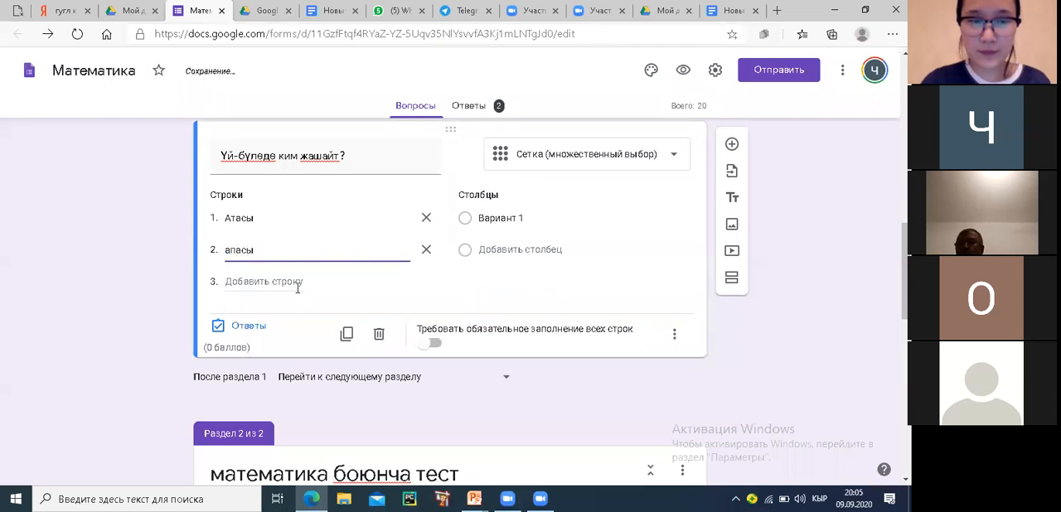
key("BackSpace")
type("А")
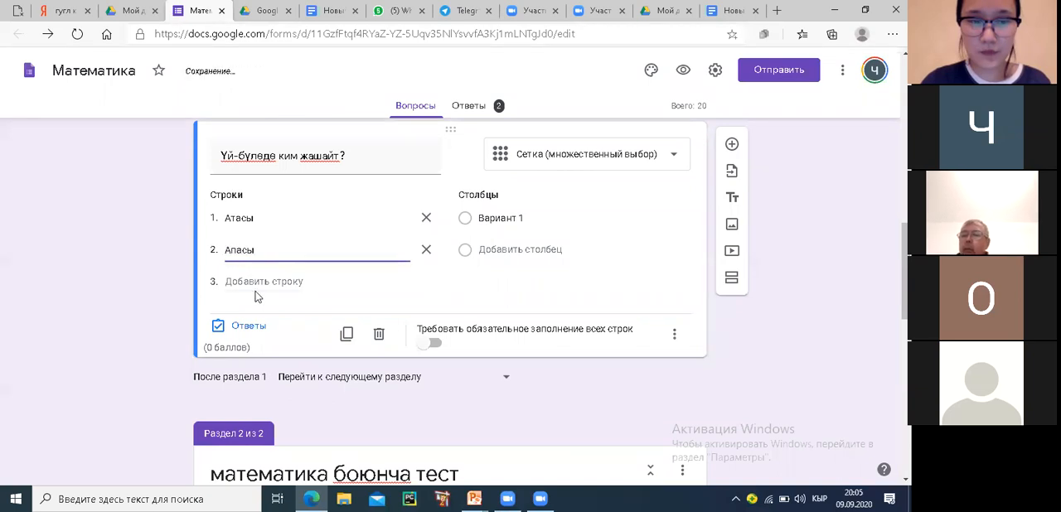
Add "Уул бала" and "Кыз бала" as the third and fourth rows of the grid question
left_click(264, 282)
type("Байке")
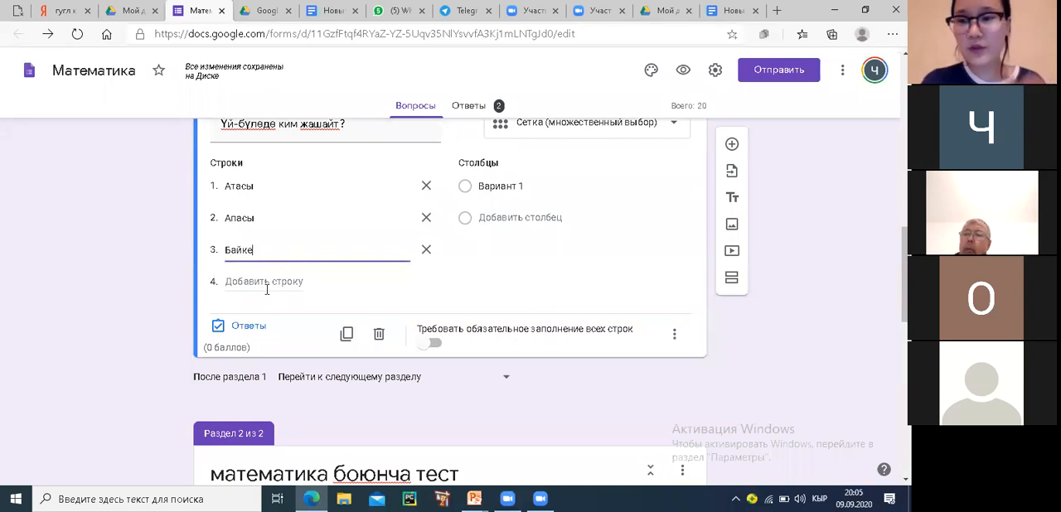
key("BackSpace")
key("BackSpace")
key("BackSpace")
key("BackSpace")
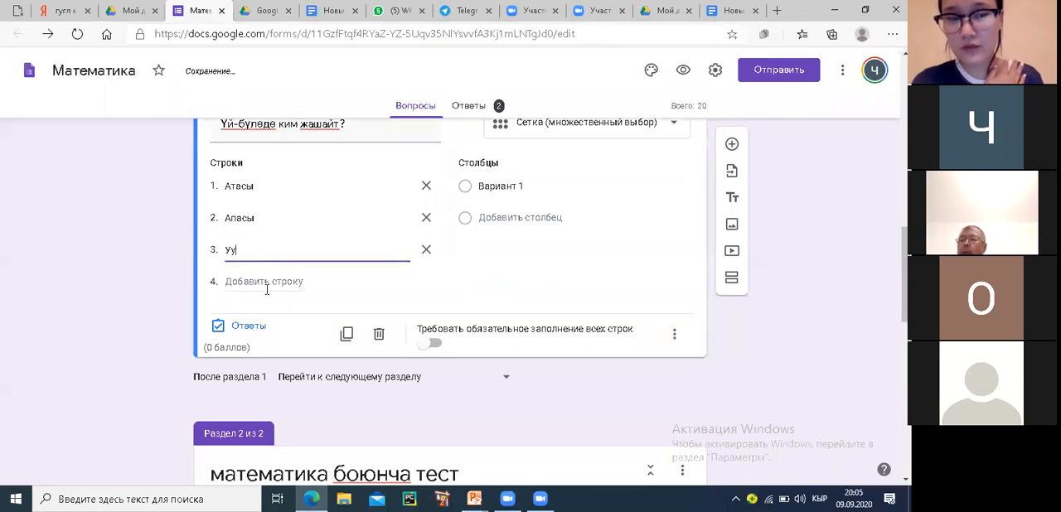
type("Уул бала")
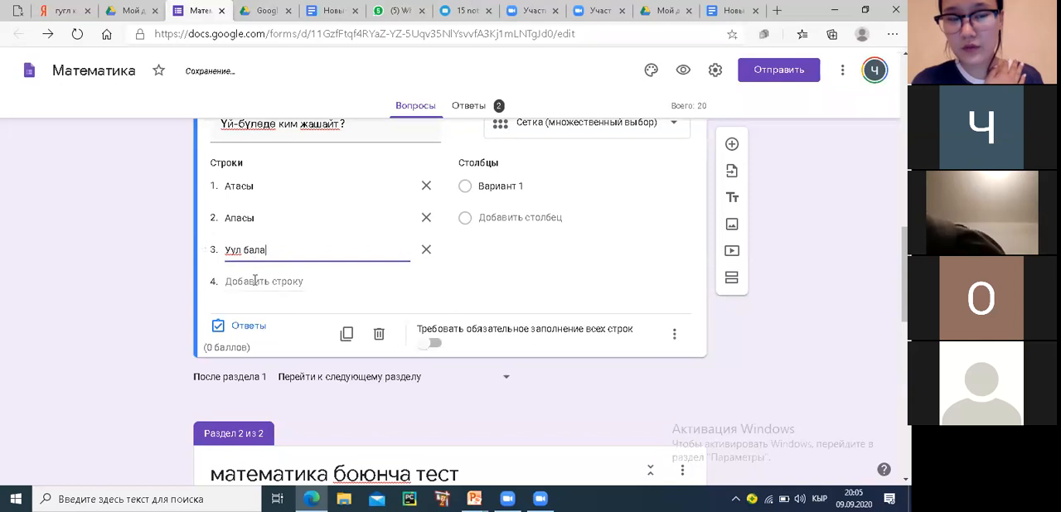
left_click(256, 281)
type("Кыз")
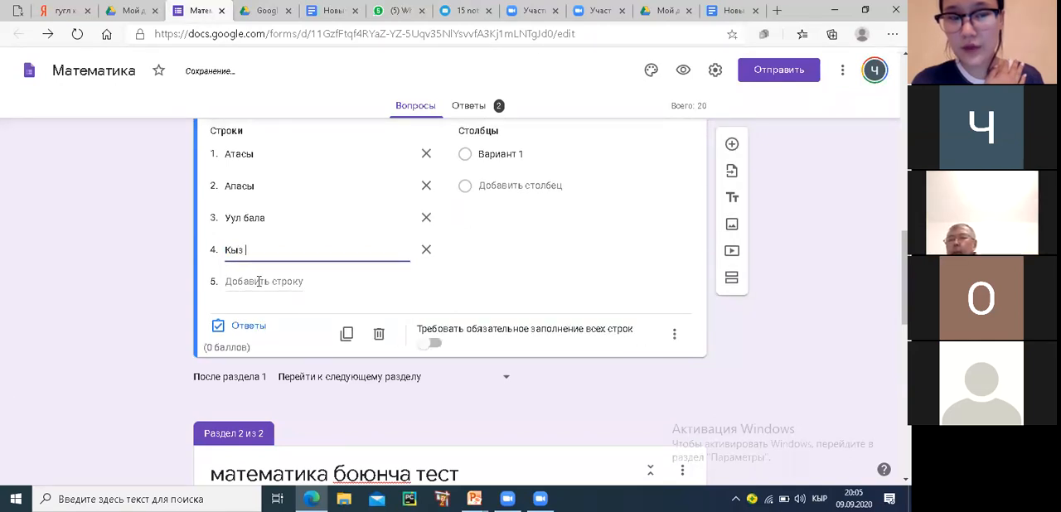
type(" бала")
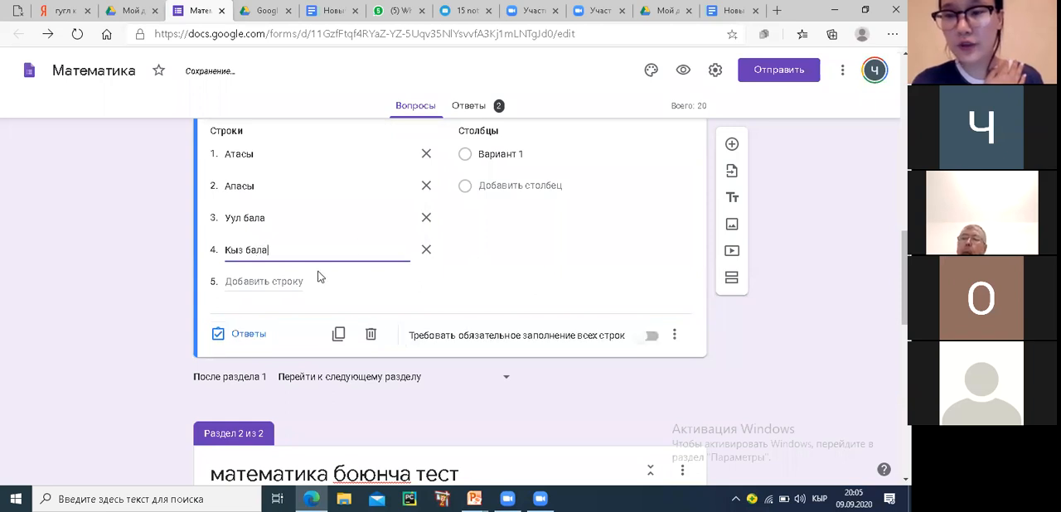
Set up four columns in the grid question, labelled 0, 1, 2 and 3
left_click(512, 157)
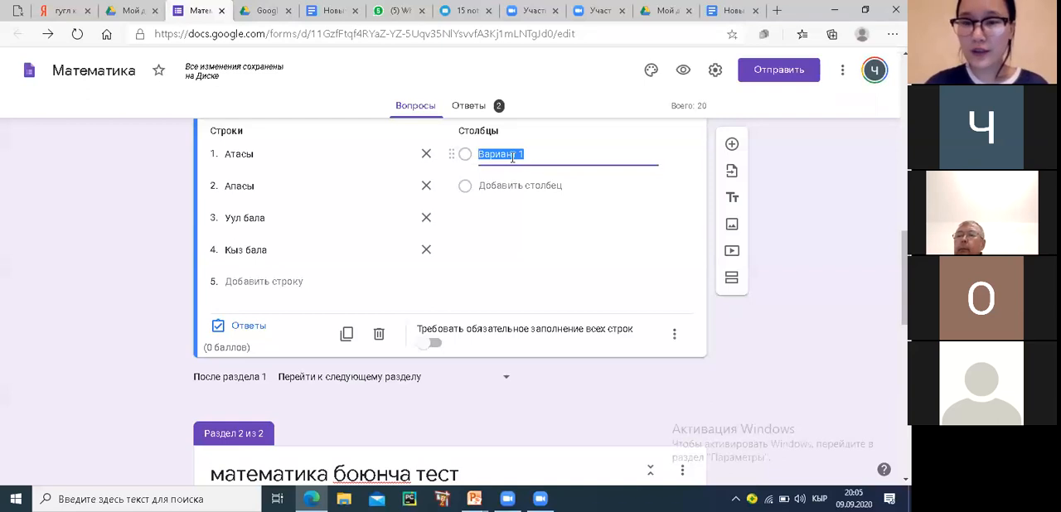
type("0")
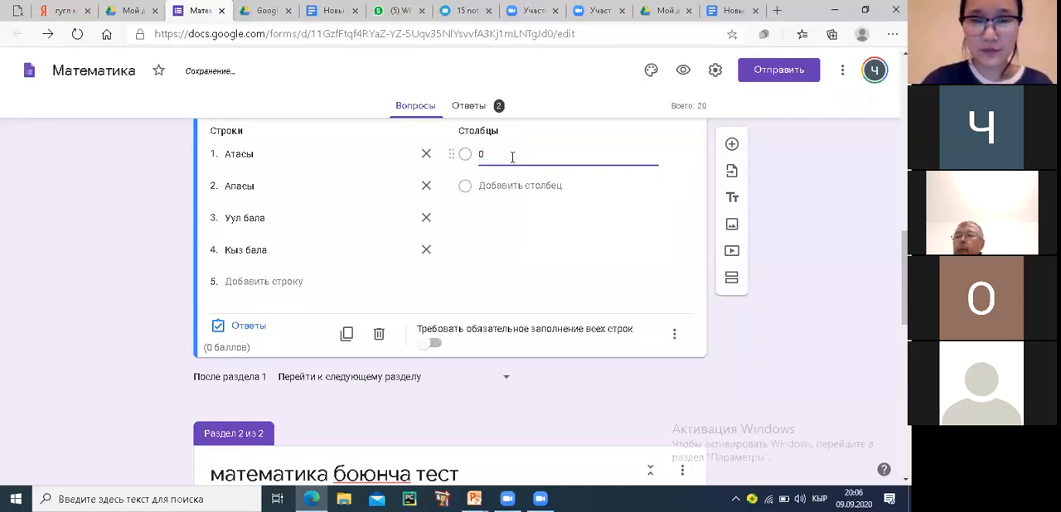
left_click(523, 186)
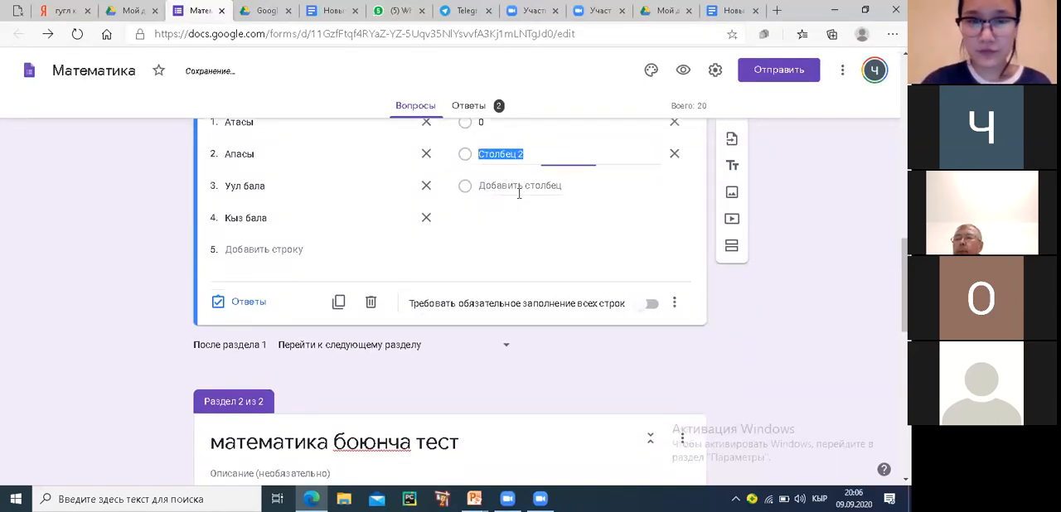
type("1")
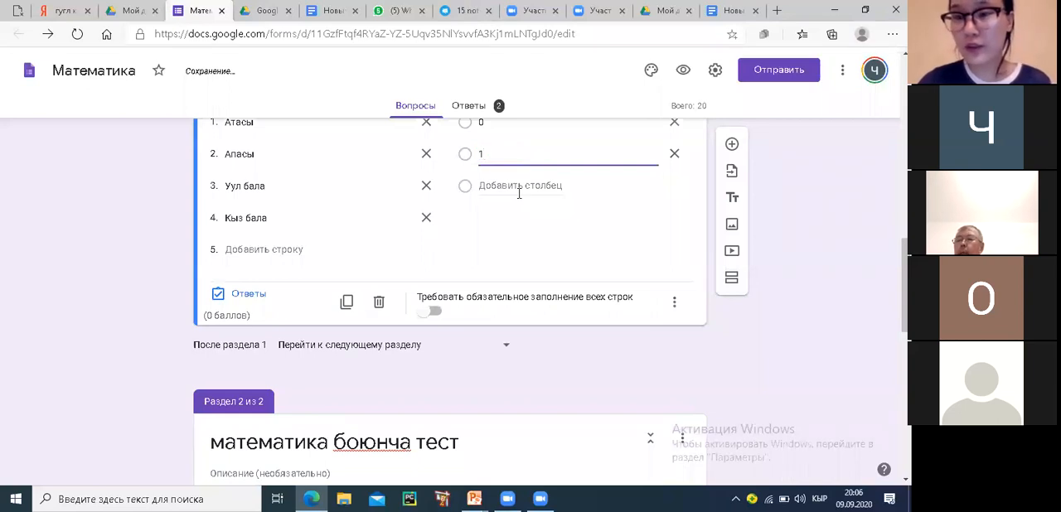
left_click(520, 187)
type("2")
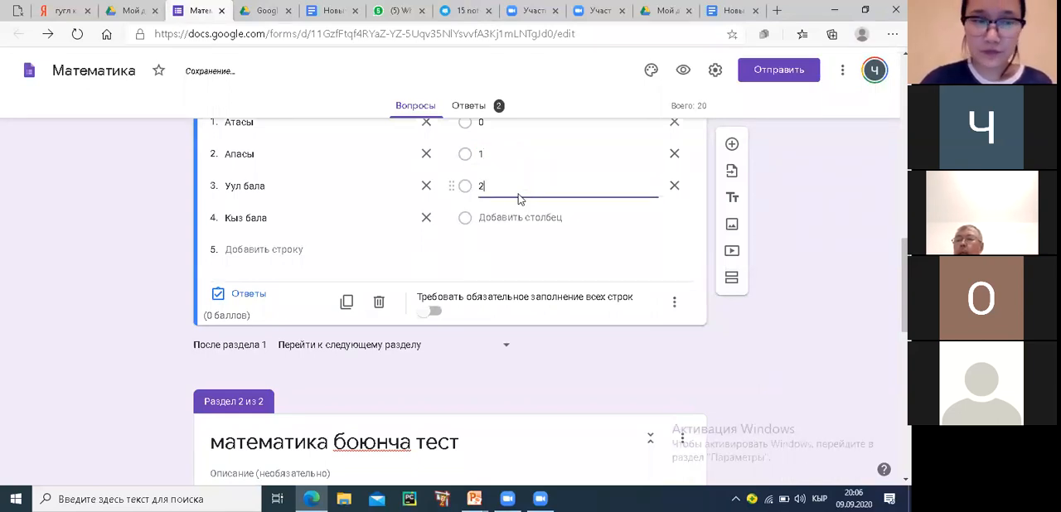
key("Return")
type("3")
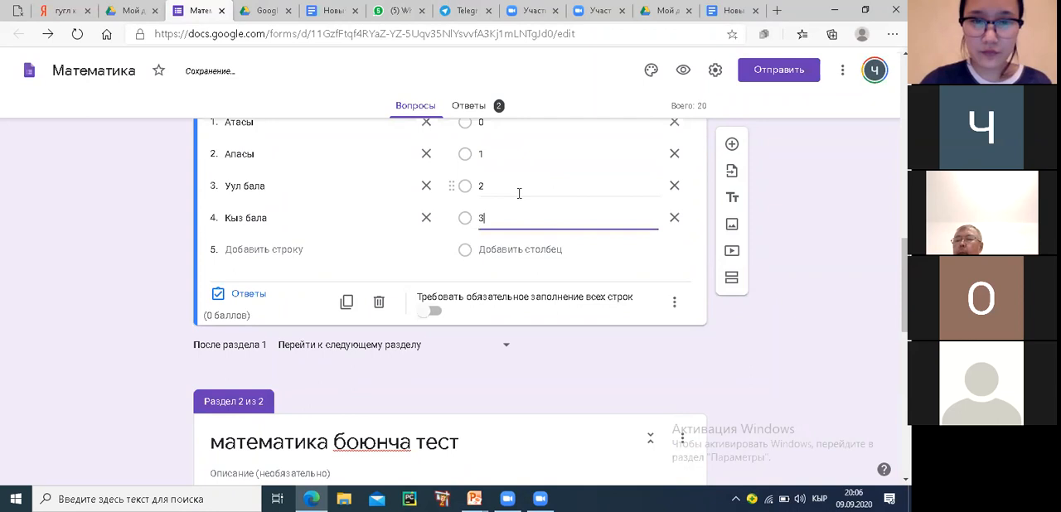
Add columns 4 and 5 to the grid question and require a response in every row
key("Return")
type("4")
key("Return")
type("5")
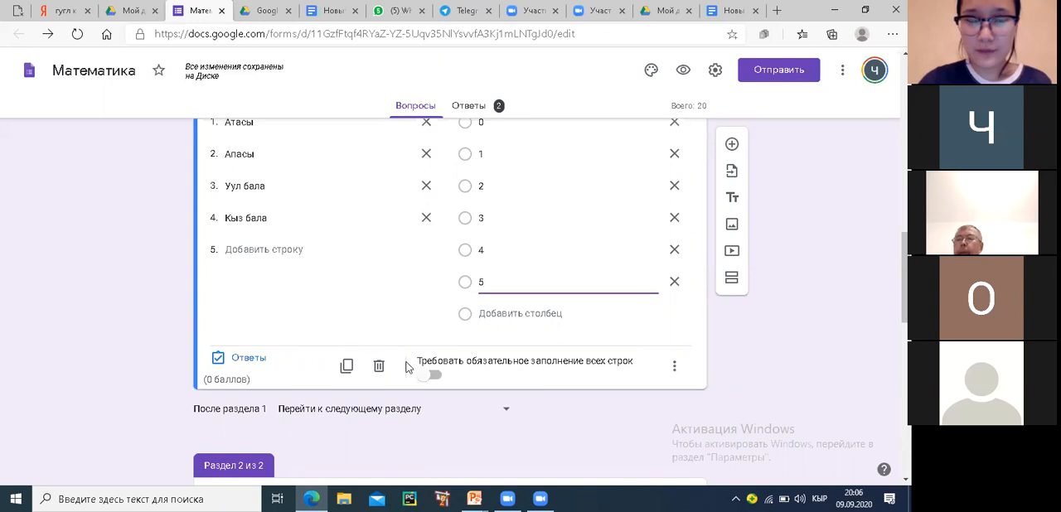
left_click(436, 377)
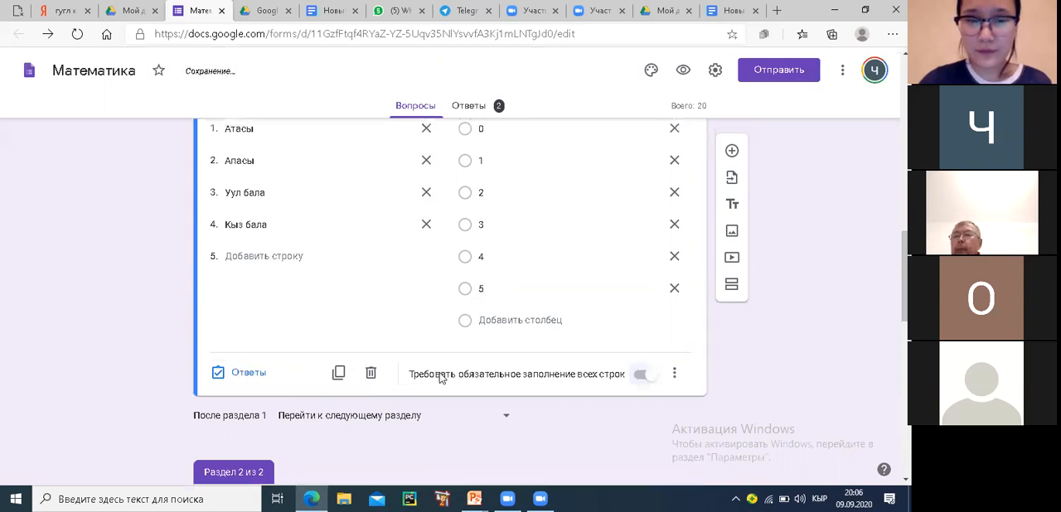
scroll(508, 354, "up", 2)
scroll(505, 352, "down", 2)
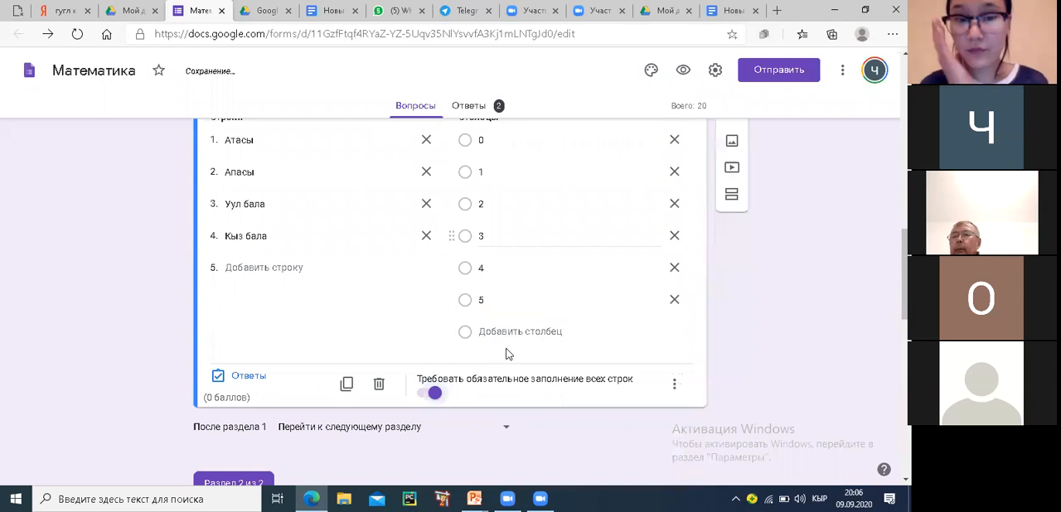
Preview the form, enter sample answers for the name and class questions, and choose "Чуй" as the region
scroll(504, 348, "up", 4)
scroll(508, 290, "up", 3)
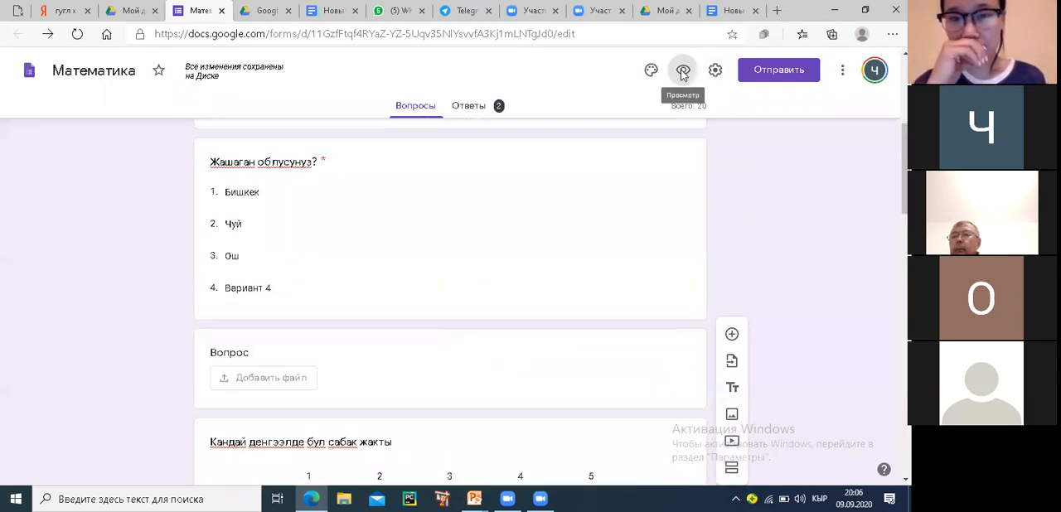
left_click(682, 73)
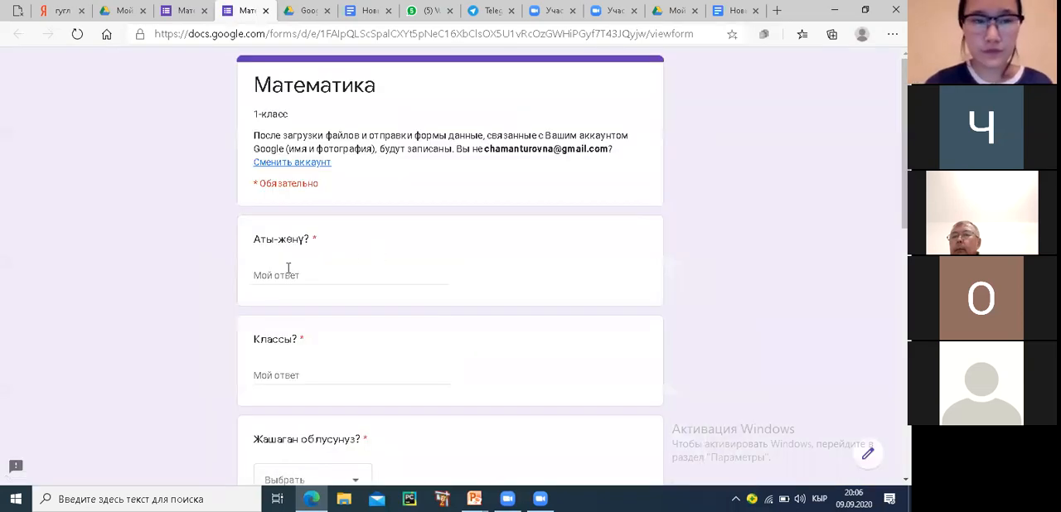
left_click(286, 275)
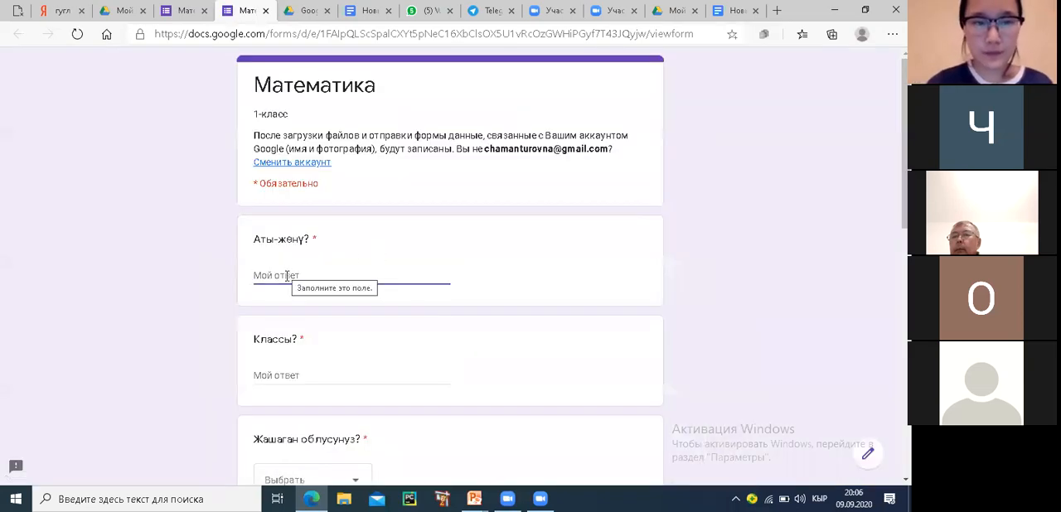
type("1")
scroll(288, 286, "down", 2)
left_click(283, 254)
type("9")
scroll(285, 255, "down", 2)
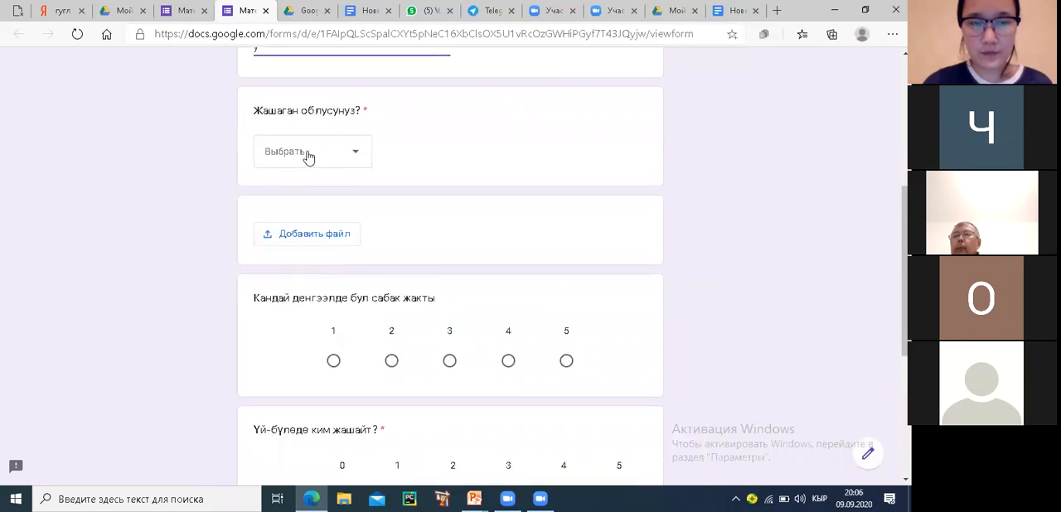
left_click(307, 156)
left_click(298, 235)
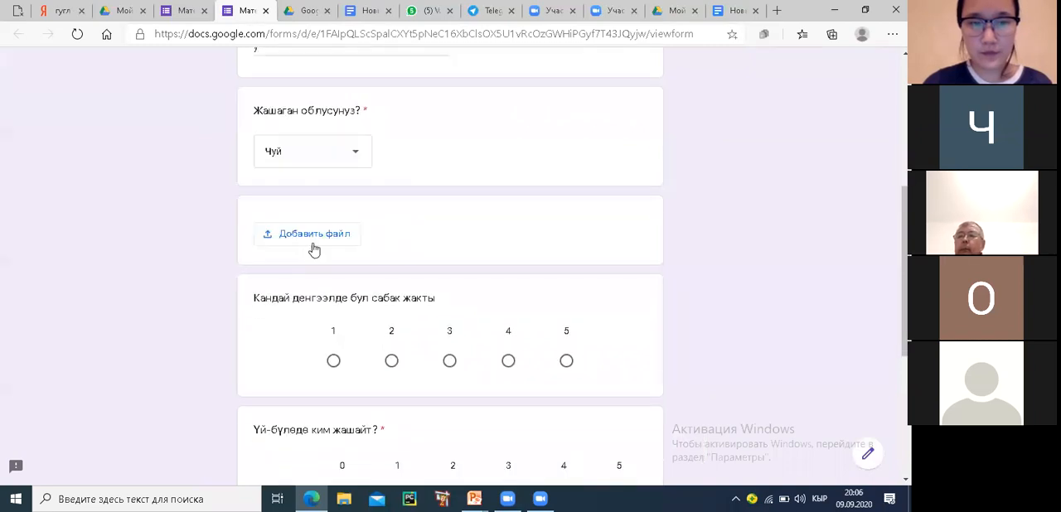
Attach the first spreadsheet from the "таблица" folder of Мой диск to the file-upload question
left_click(317, 243)
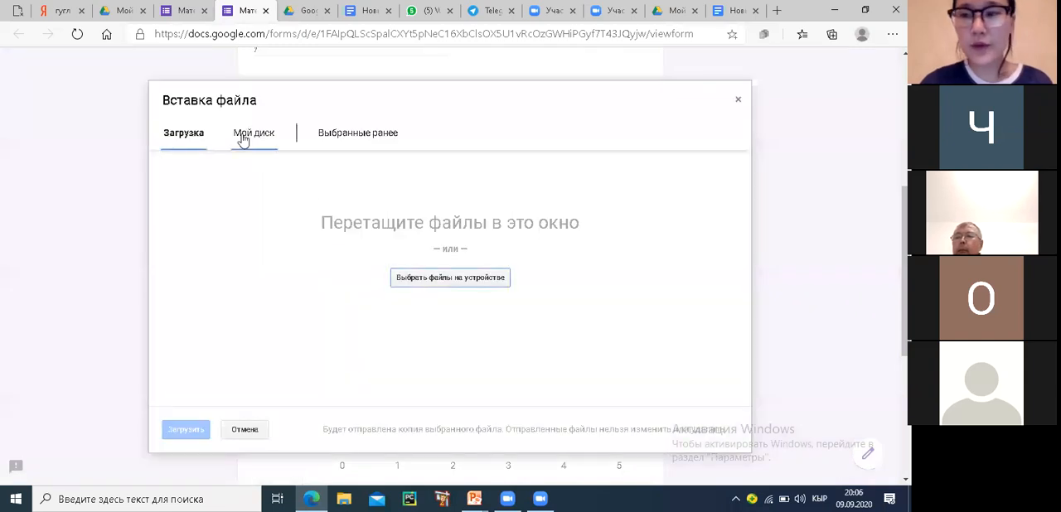
left_click(242, 139)
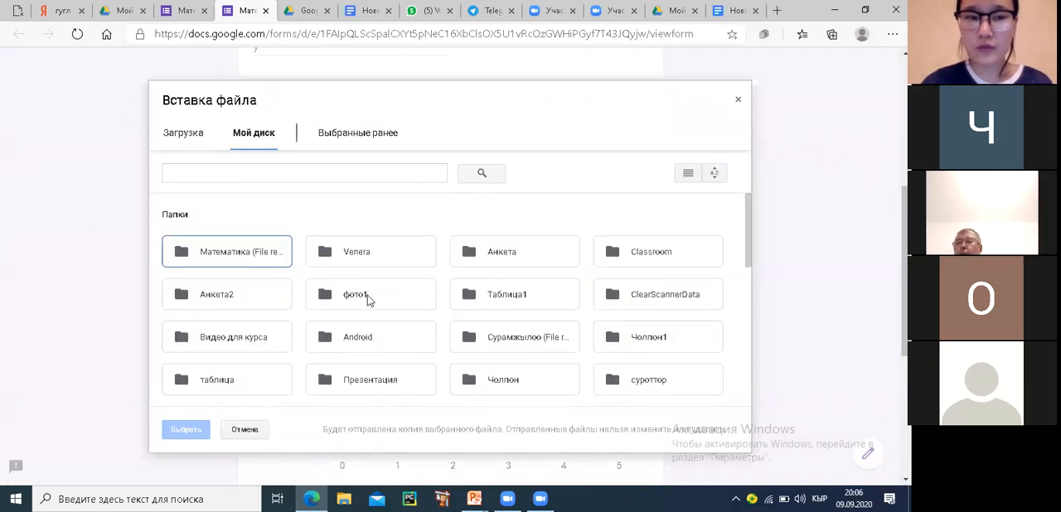
left_click(218, 380)
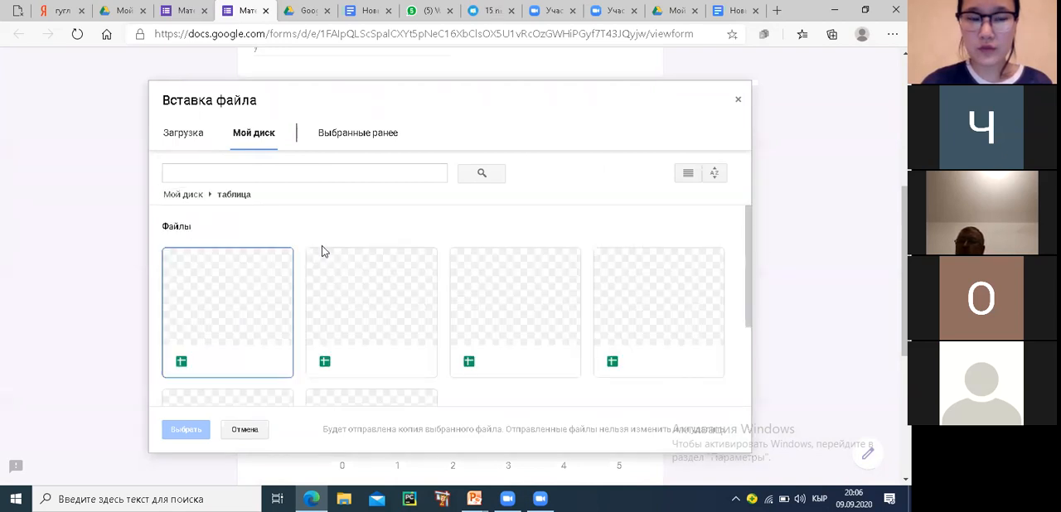
left_click(241, 307)
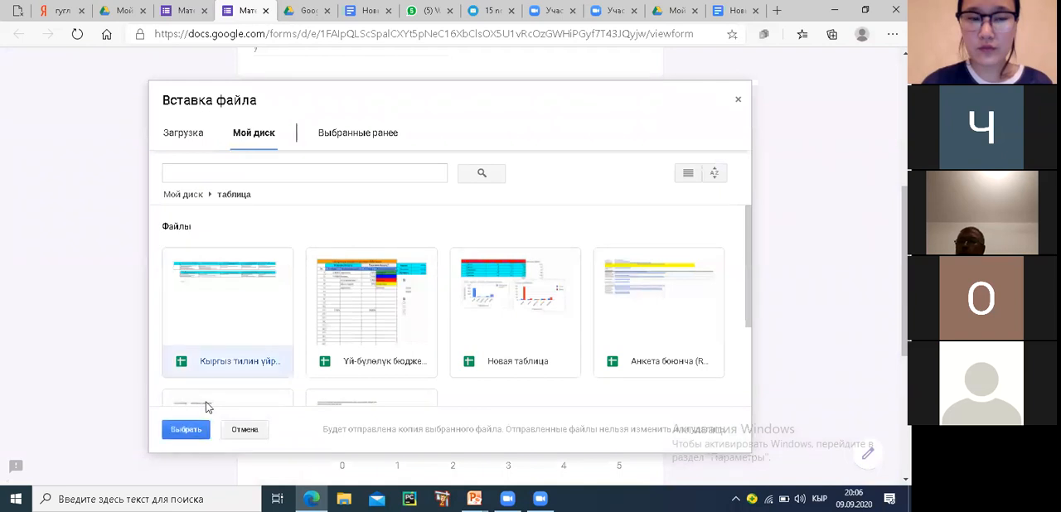
left_click(187, 429)
Choose 3 on the scale, answer the grid rows with 1, 1, 0 and 4, and leave the preview without submitting
scroll(530, 230, "down", 2)
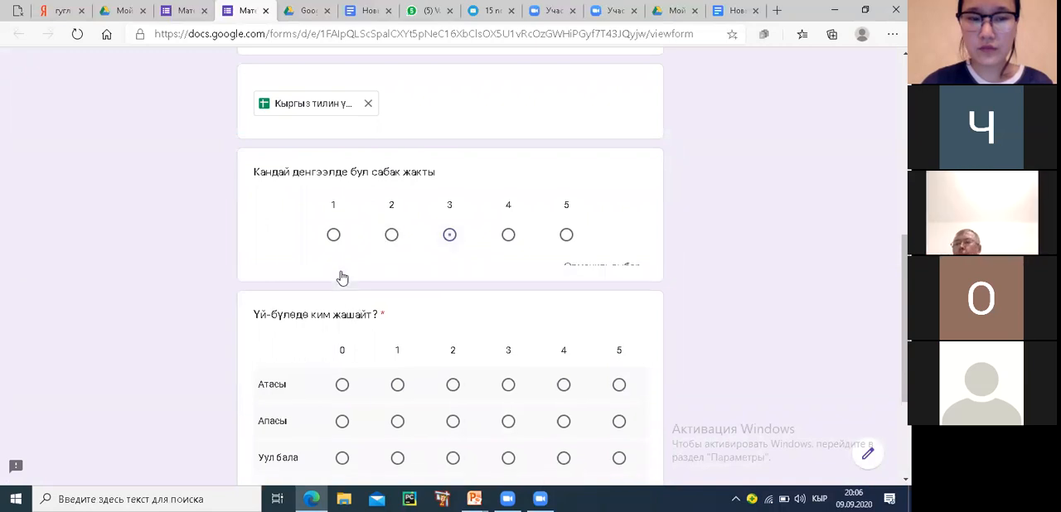
scroll(342, 278, "down", 2)
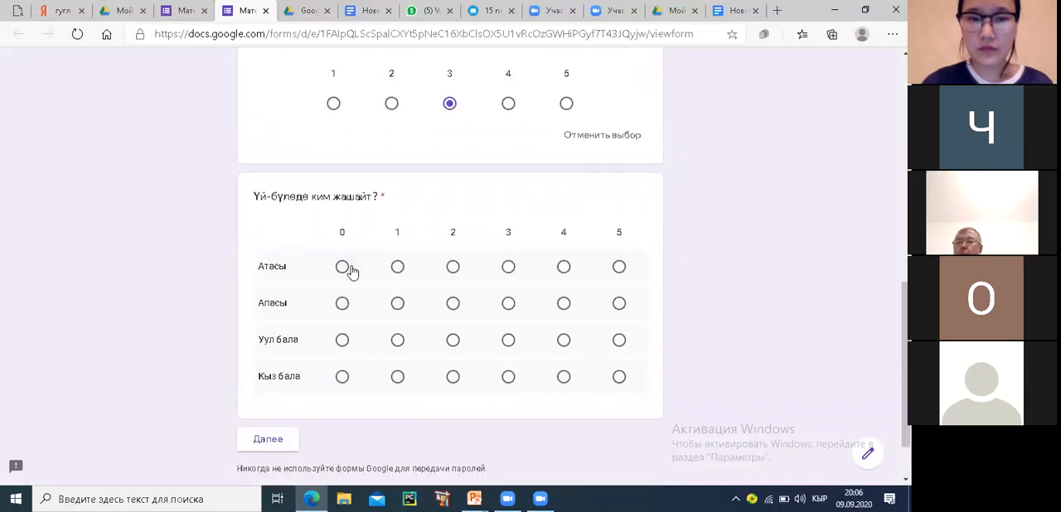
left_click(397, 267)
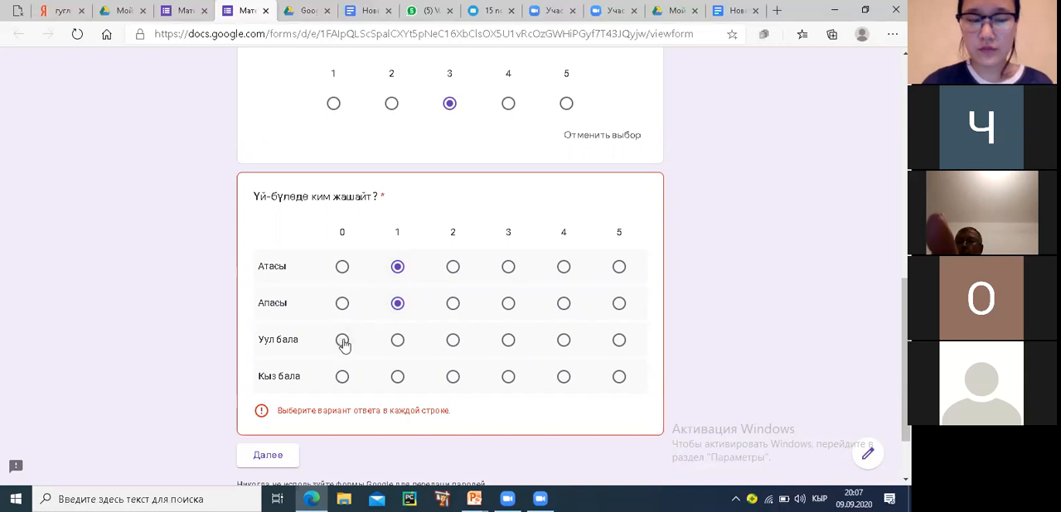
left_click(564, 376)
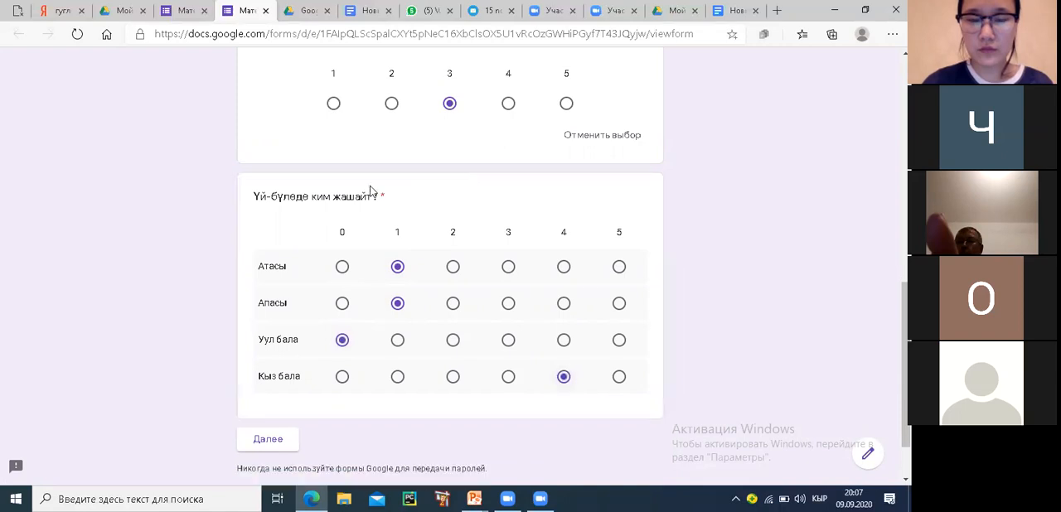
scroll(476, 324, "down", 1)
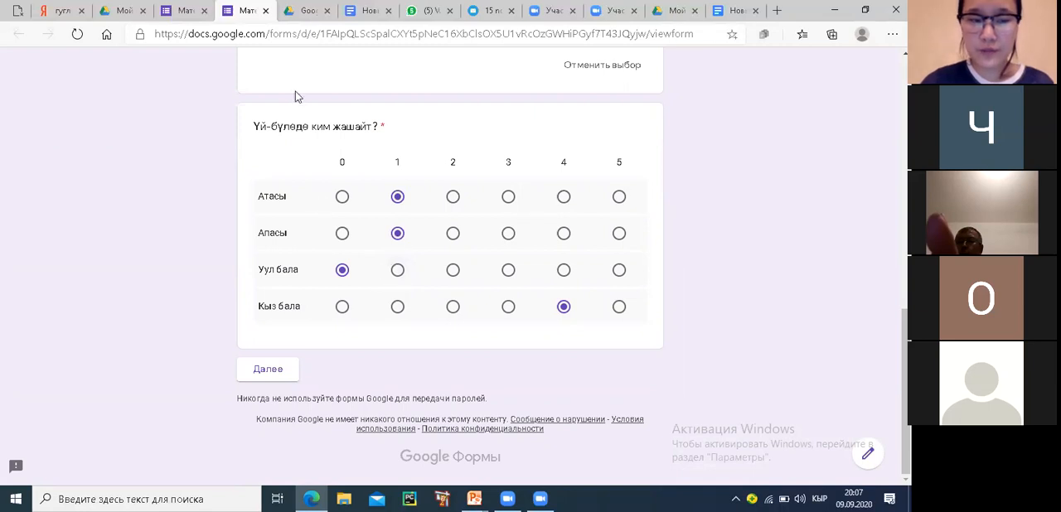
left_click(267, 11)
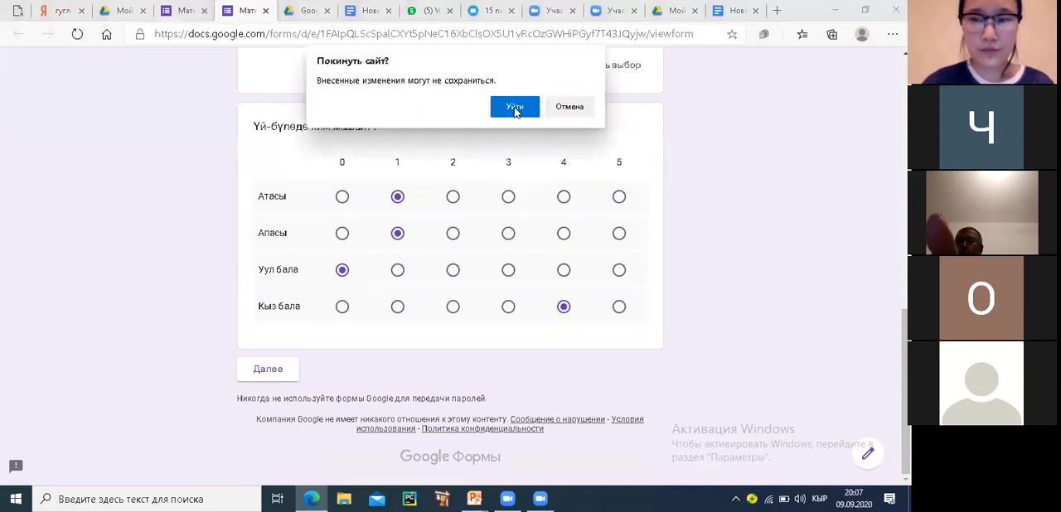
left_click(514, 108)
Change the "Үй-бүлөдө ким жашайт?" question's type to a checkbox grid (Сетка флажков)
scroll(460, 270, "down", 3)
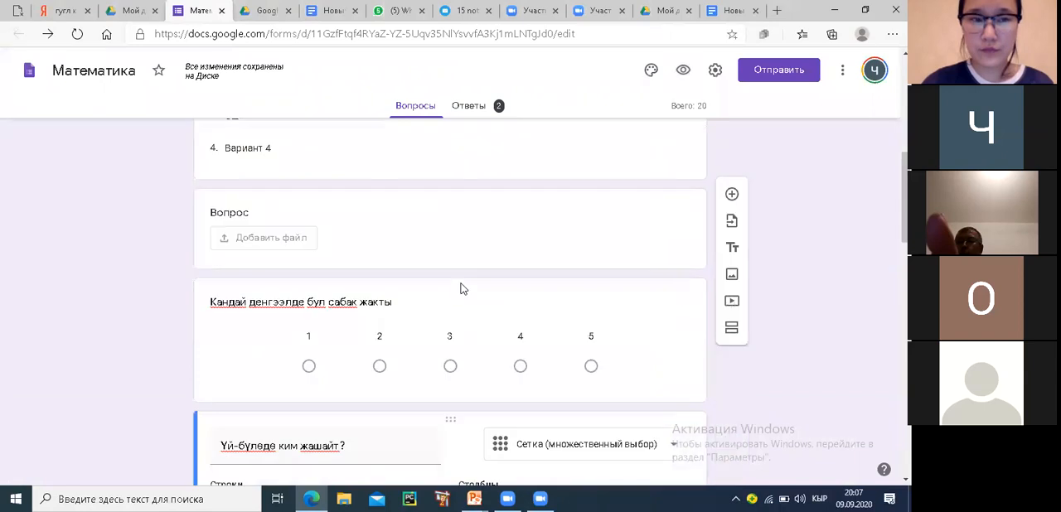
scroll(460, 291, "down", 3)
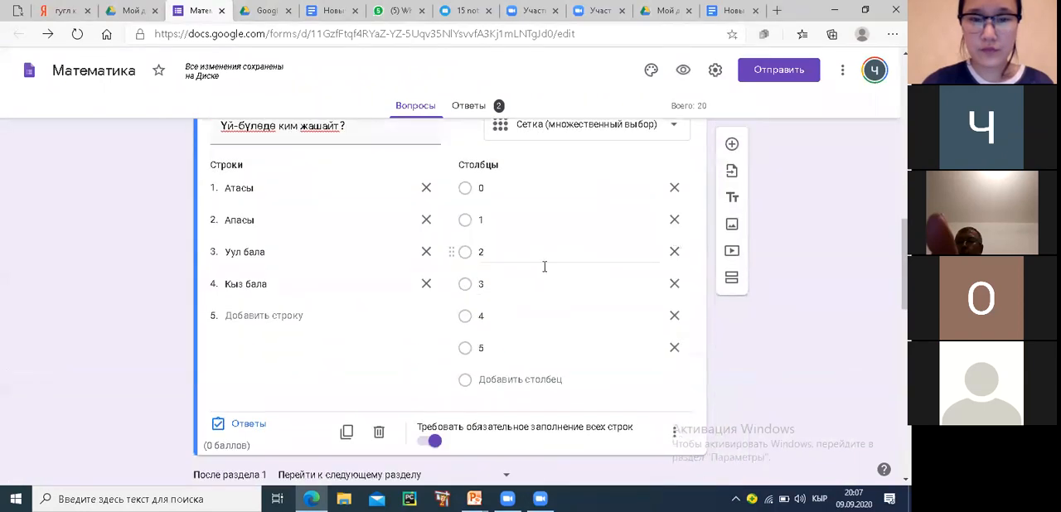
scroll(580, 264, "up", 1)
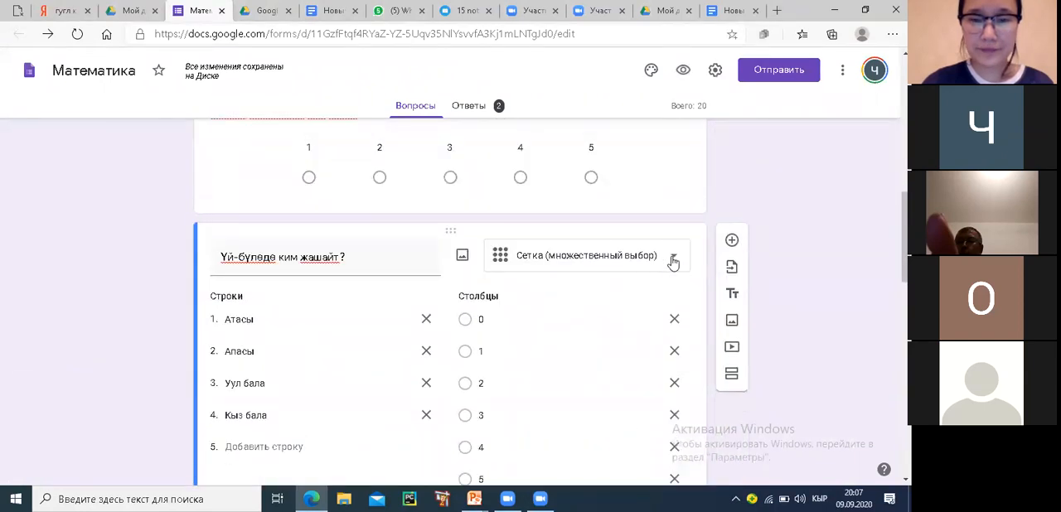
left_click(673, 260)
left_click(578, 378)
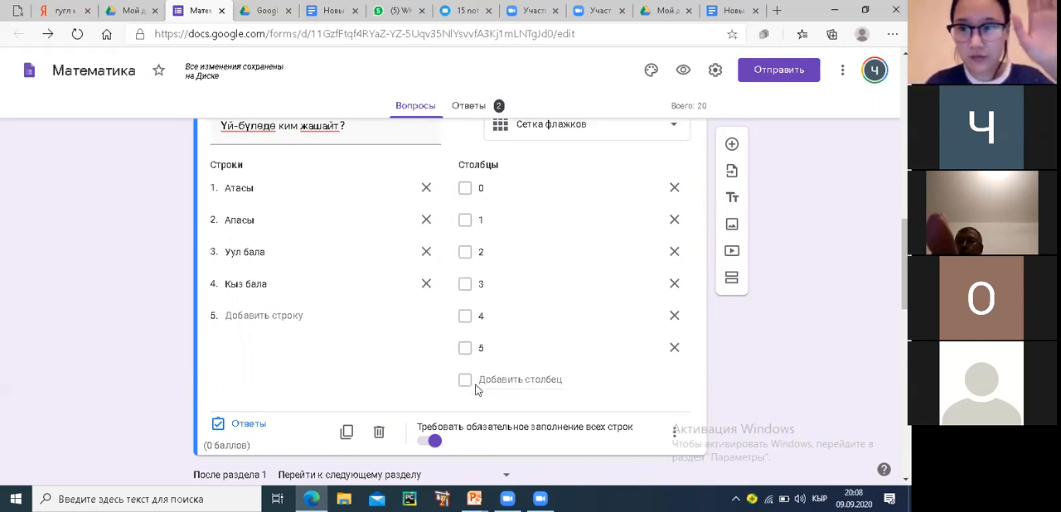
scroll(484, 381, "down", 1)
scroll(489, 375, "up", 2)
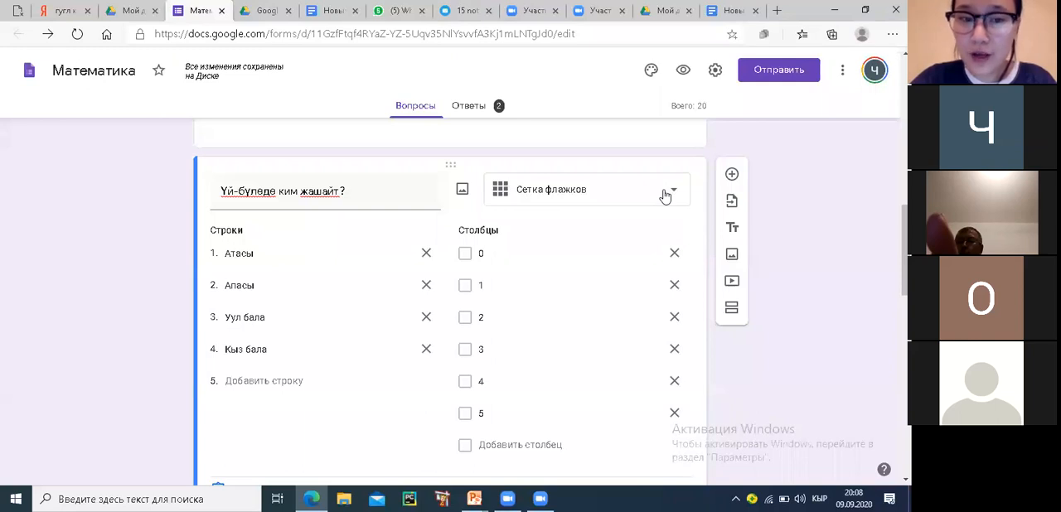
left_click(665, 196)
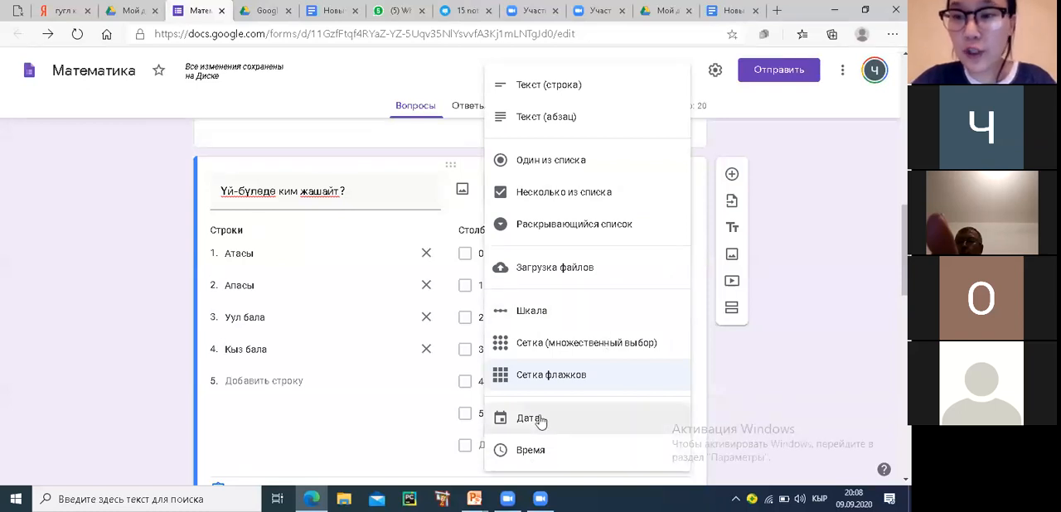
scroll(738, 232, "up", 2)
left_click(740, 235)
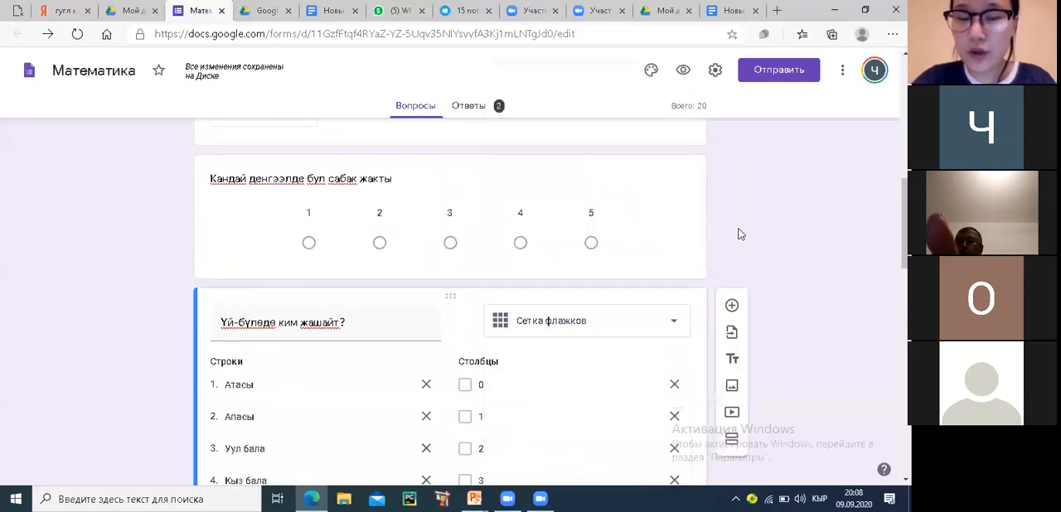
Replace the checkbox grid's question text with "Кандай жер жемиш өндүрөсүз?"
scroll(740, 234, "down", 1)
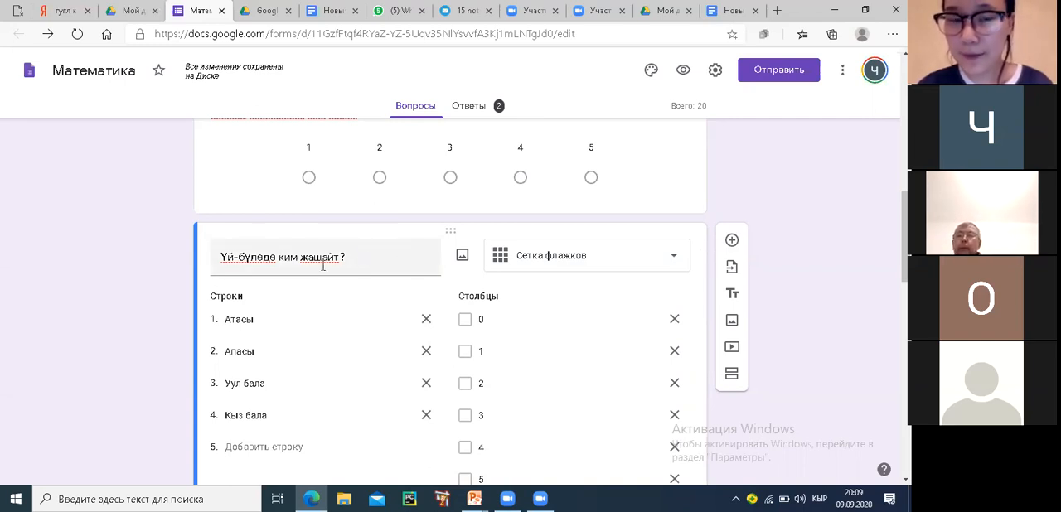
triple_click(272, 255)
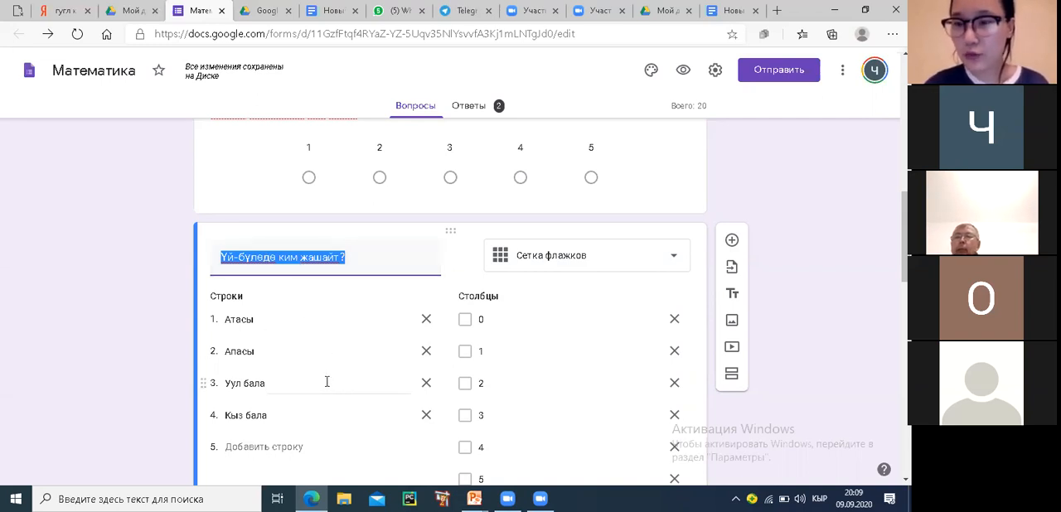
left_click(353, 257)
left_click_drag(349, 257, 213, 263)
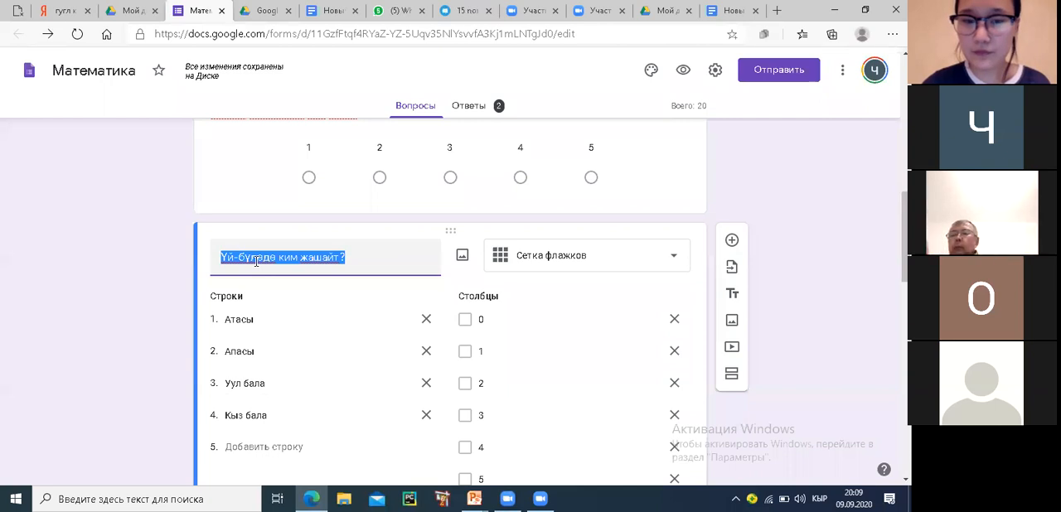
type("Канд")
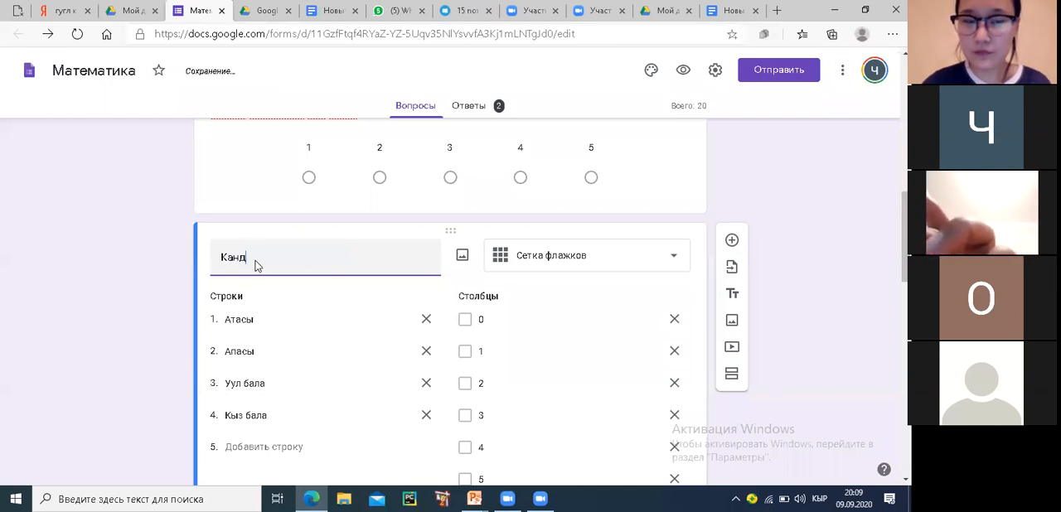
type("ай жер жеми")
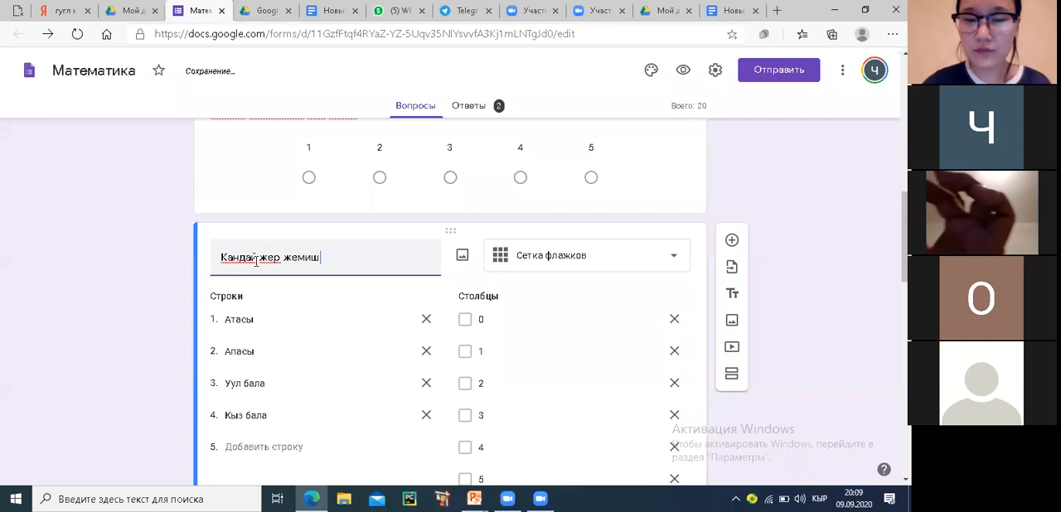
type("ш")
type(" и")
key("BackSpace")
type("ө")
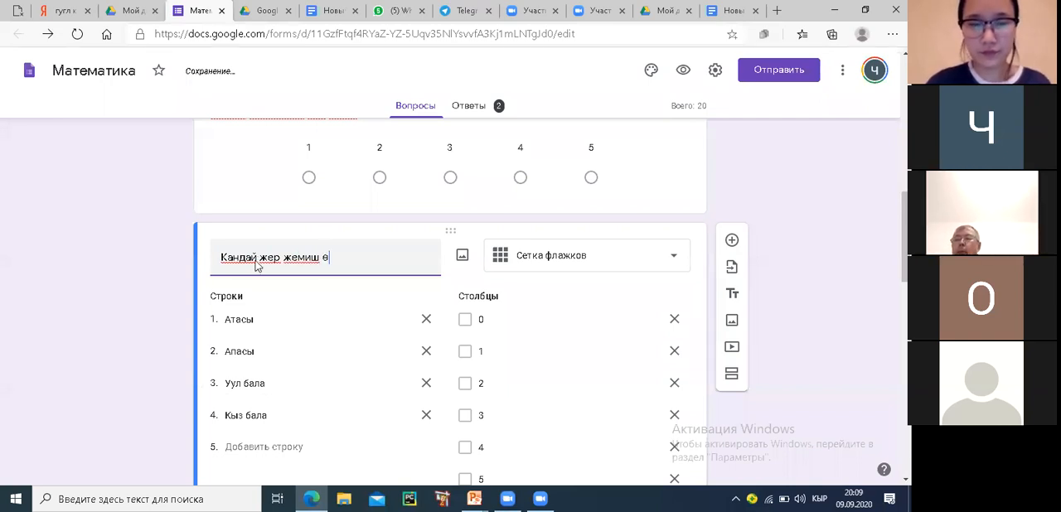
type("ндүр")
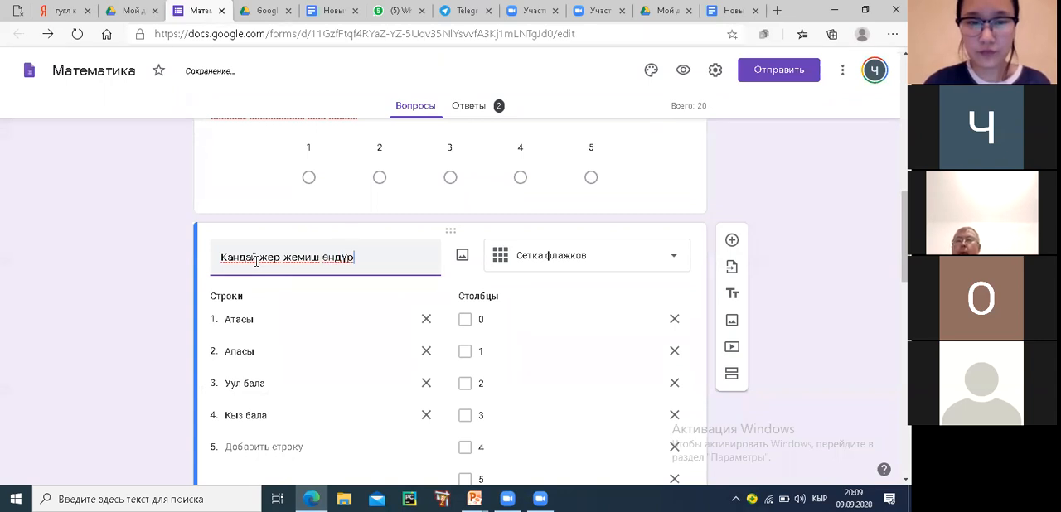
type("өсү")
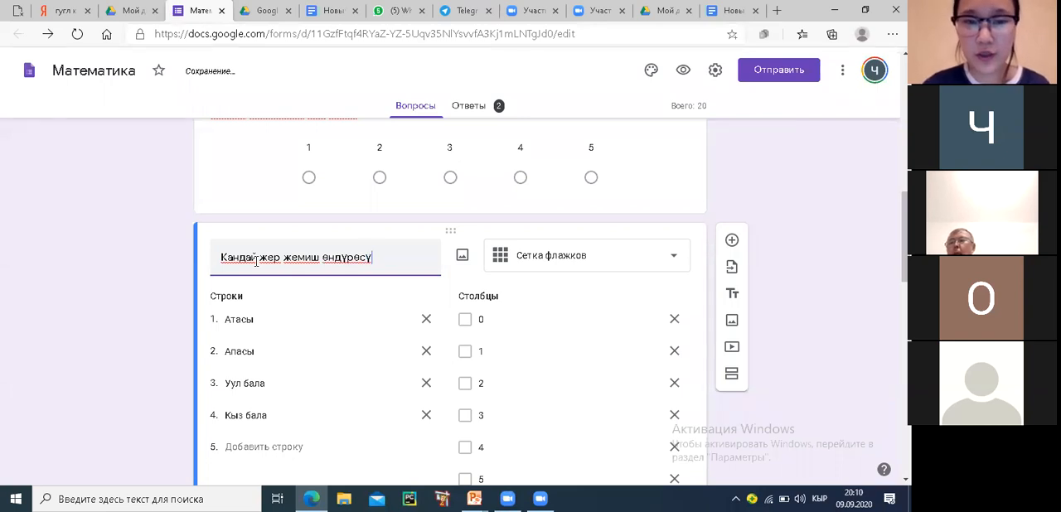
type("з")
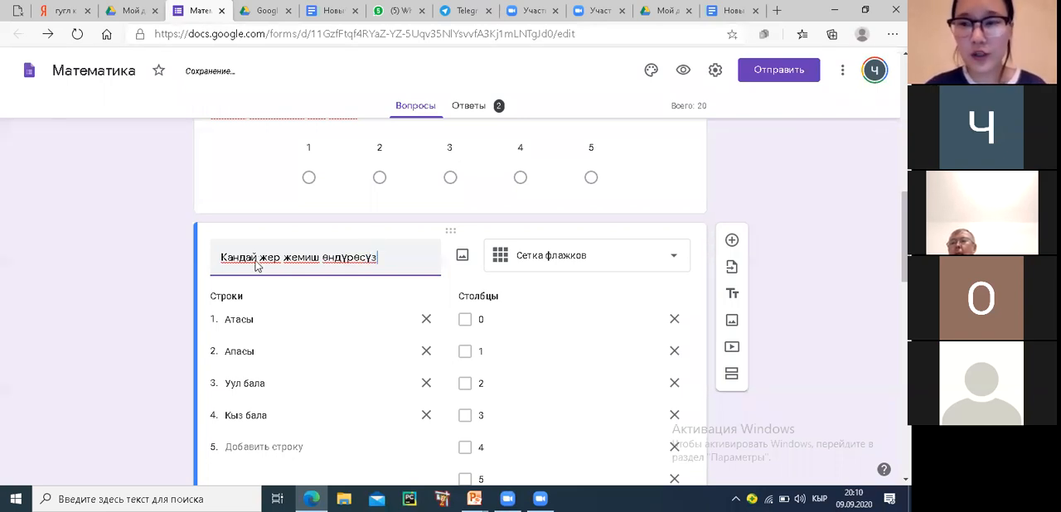
type("?")
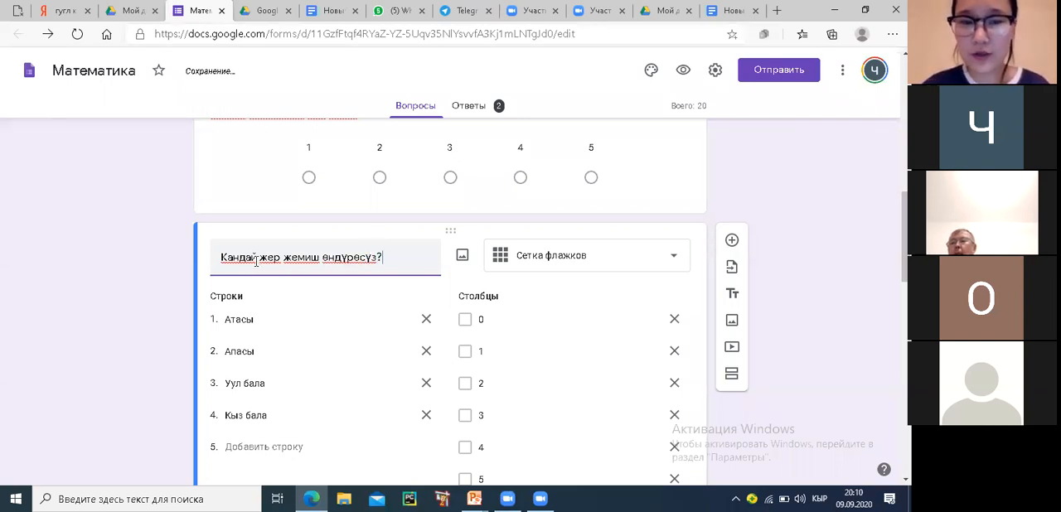
Rename the checkbox grid's four rows as томат, бадыраң, картошка and перец
left_click(263, 322)
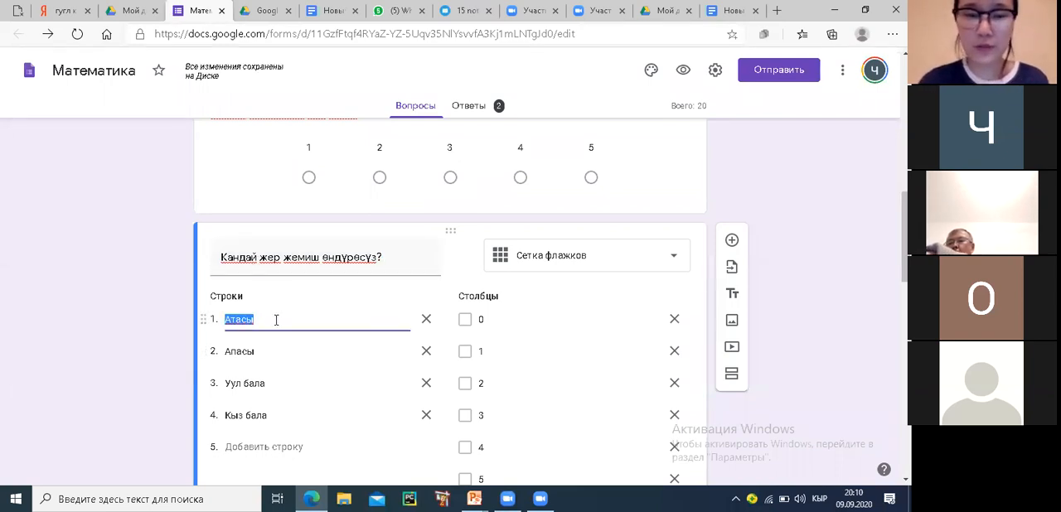
type("томат")
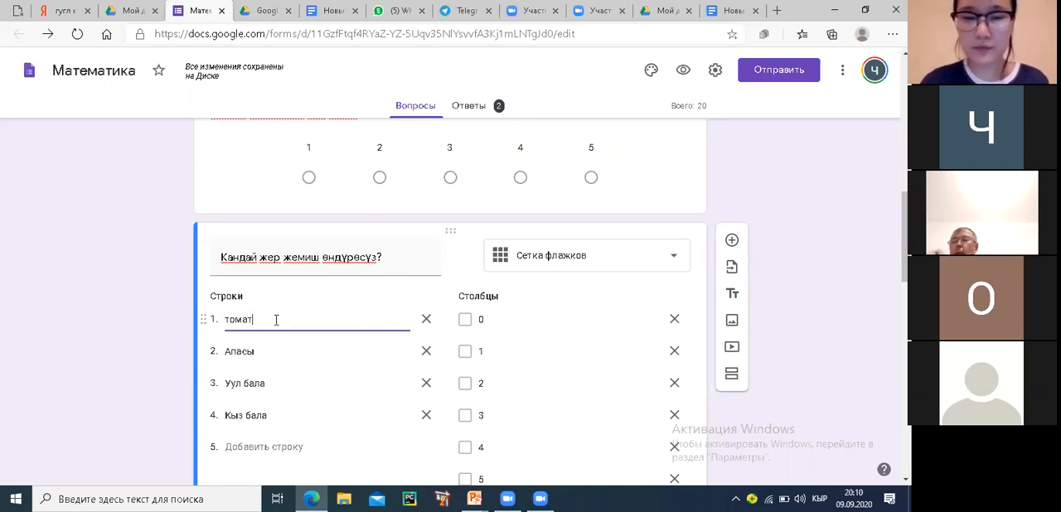
double_click(258, 351)
type("бадыра")
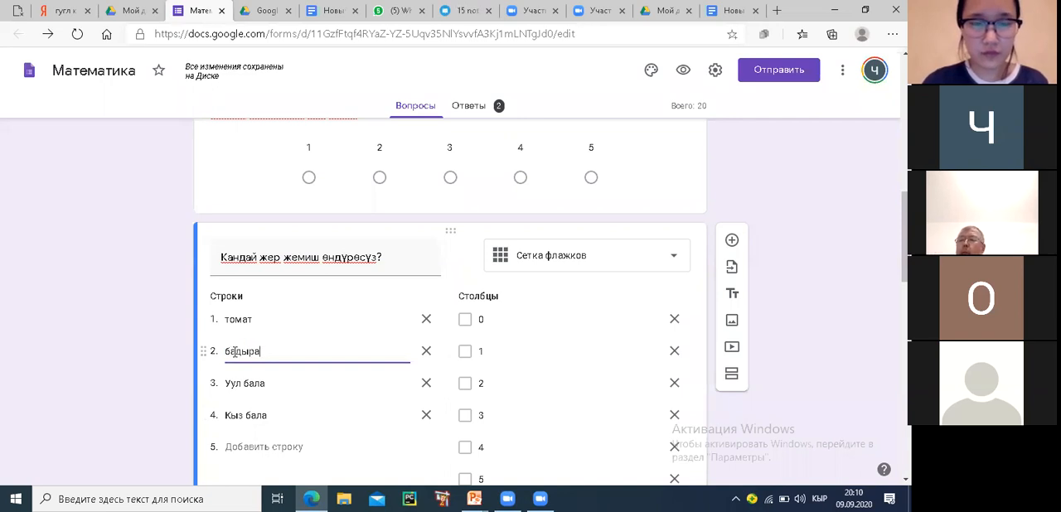
type("ң")
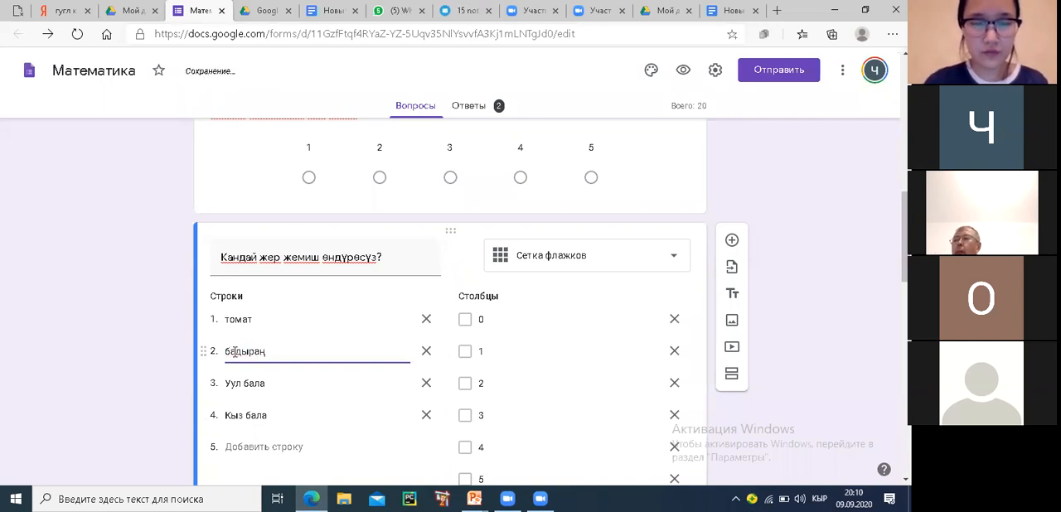
left_click(264, 383)
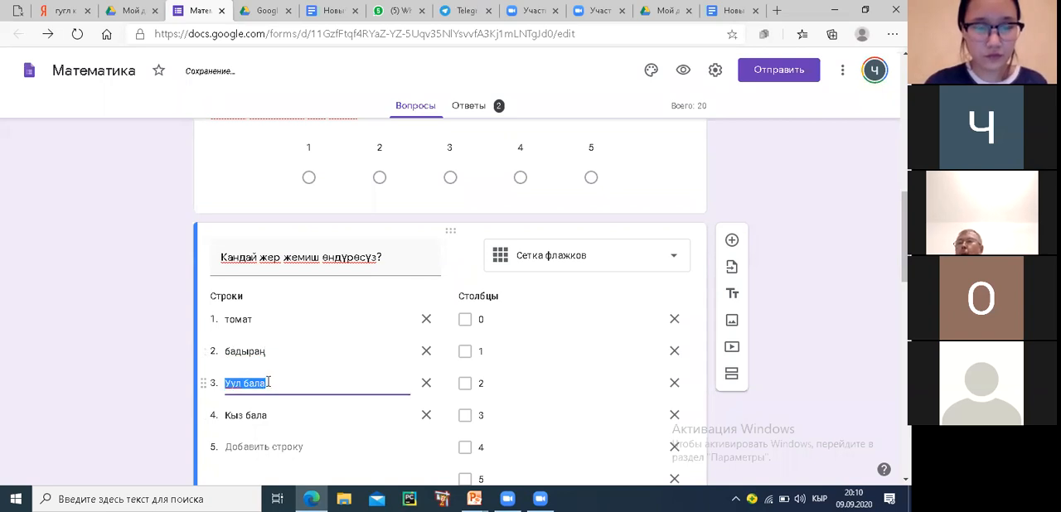
type("картошка")
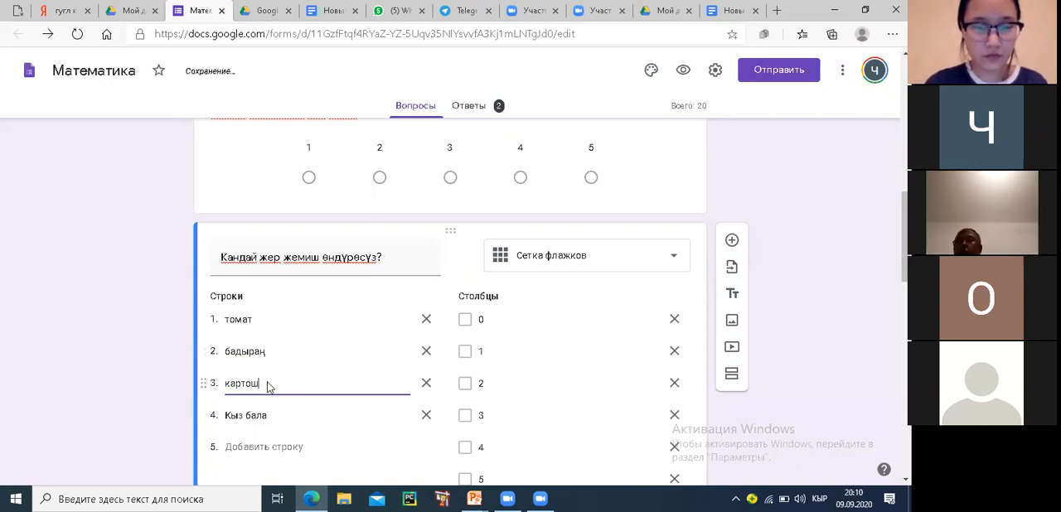
left_click(261, 413)
type("пере")
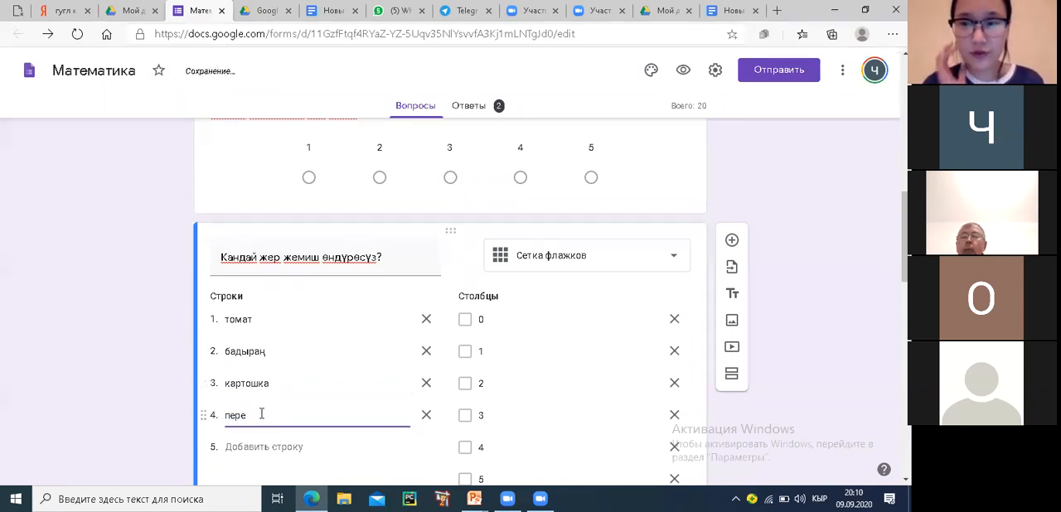
type("ц")
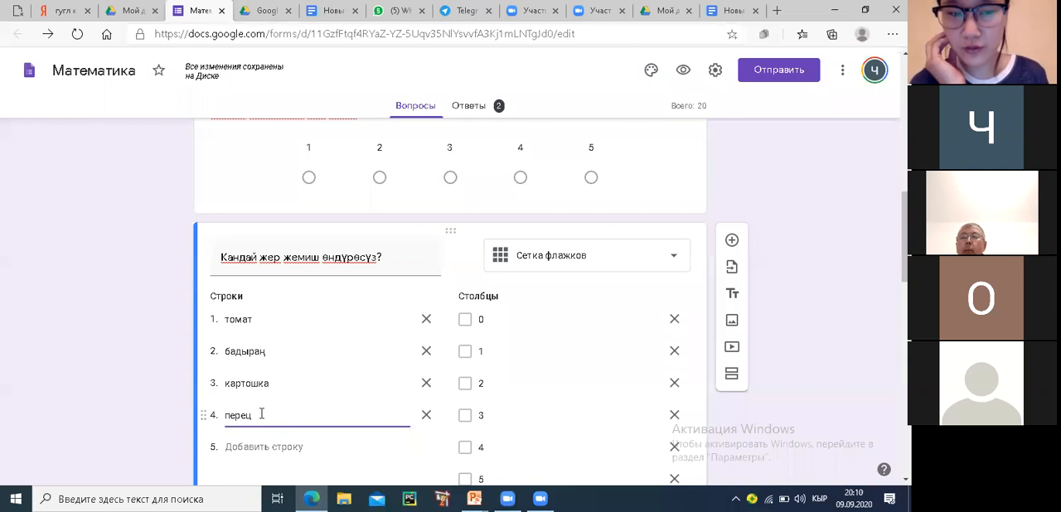
Rename the checkbox grid's first column as 0.02га
left_click(495, 316)
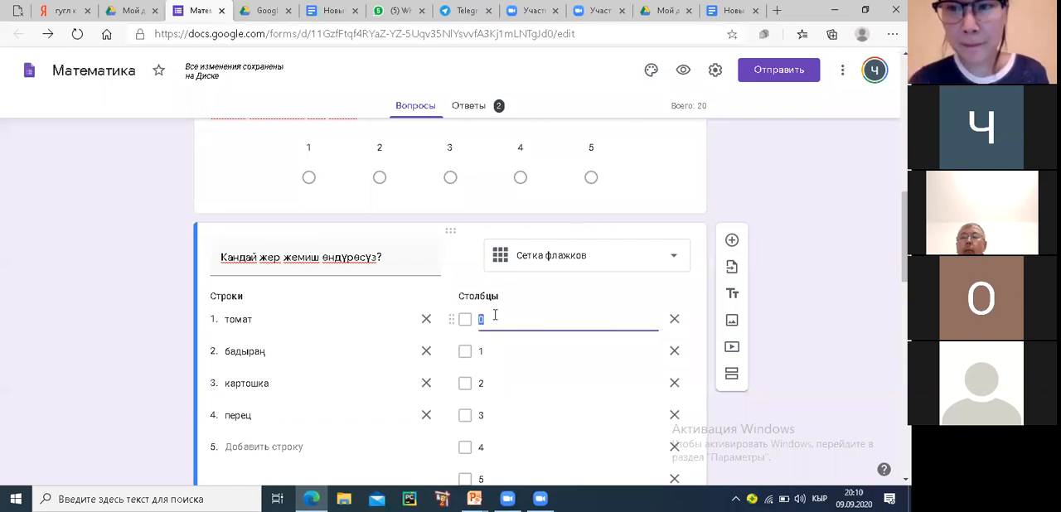
scroll(494, 316, "down", 1)
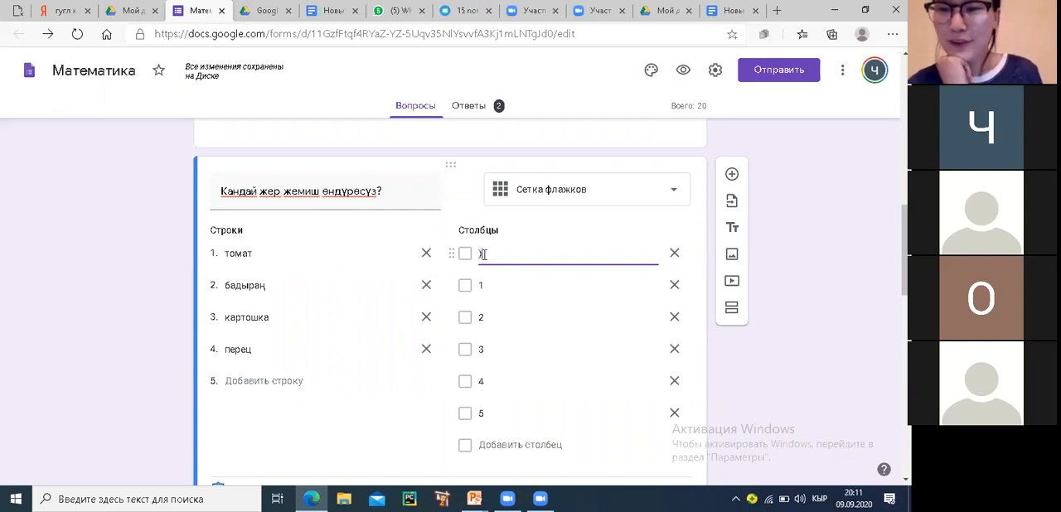
key("BackSpace")
type("0")
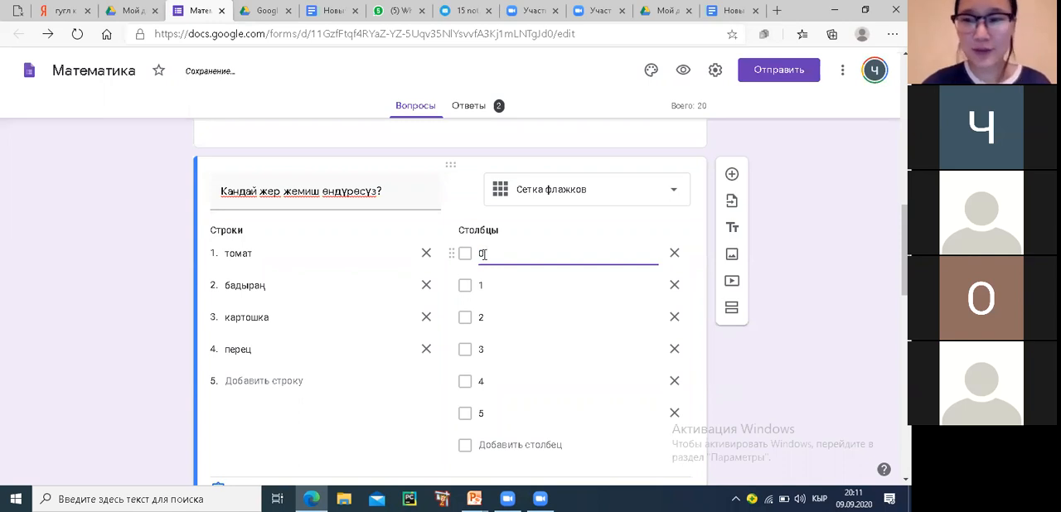
type(",2")
key("BackSpace")
key("BackSpace")
type(".02")
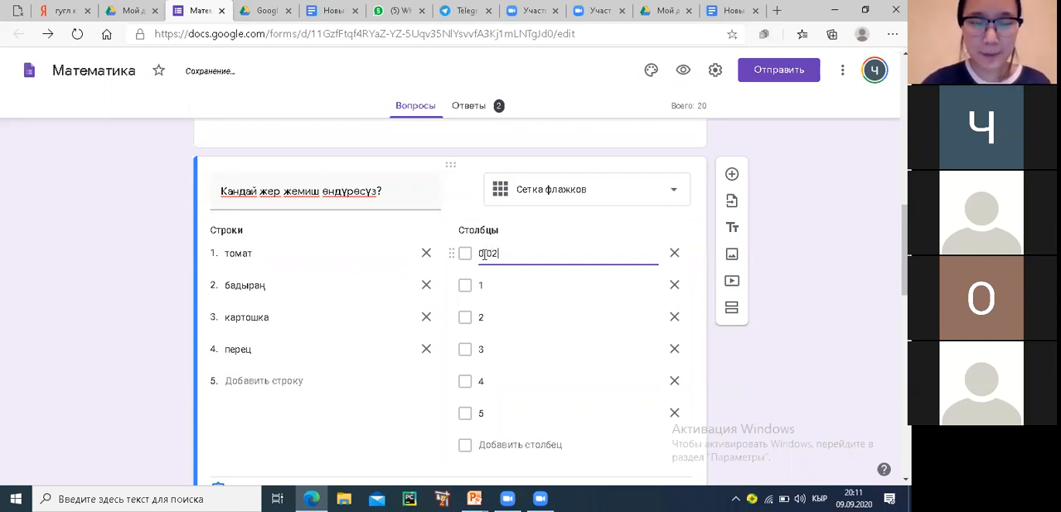
left_click(489, 286)
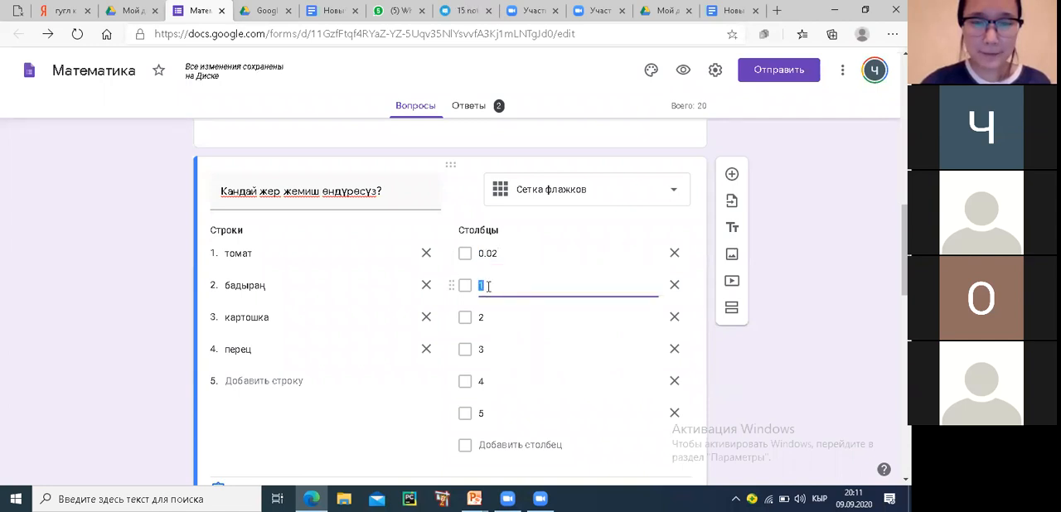
left_click(509, 253)
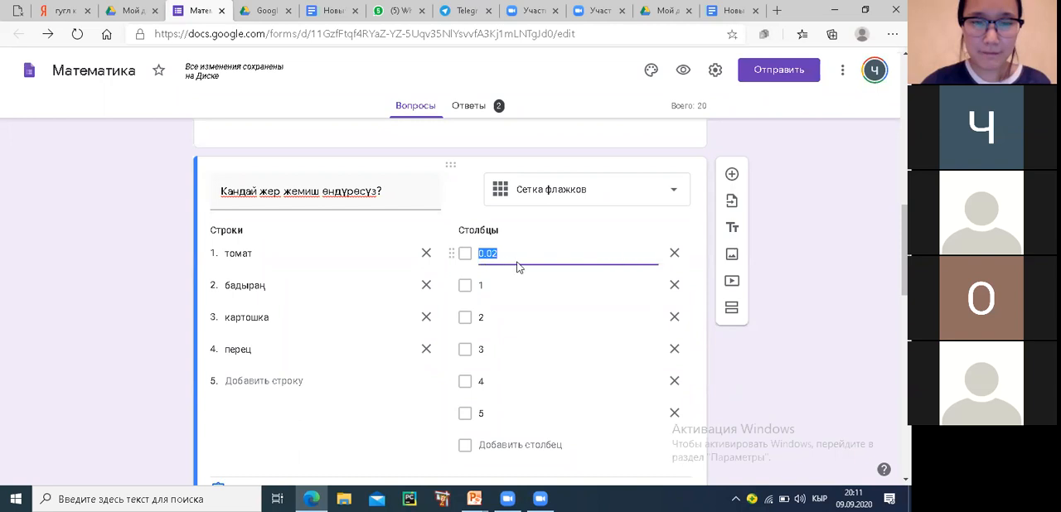
left_click(514, 258)
type("га")
Rename the checkbox grid's second, third and fourth columns as 0.003, 0.04 and 0.002
left_click(499, 285)
type("0.003")
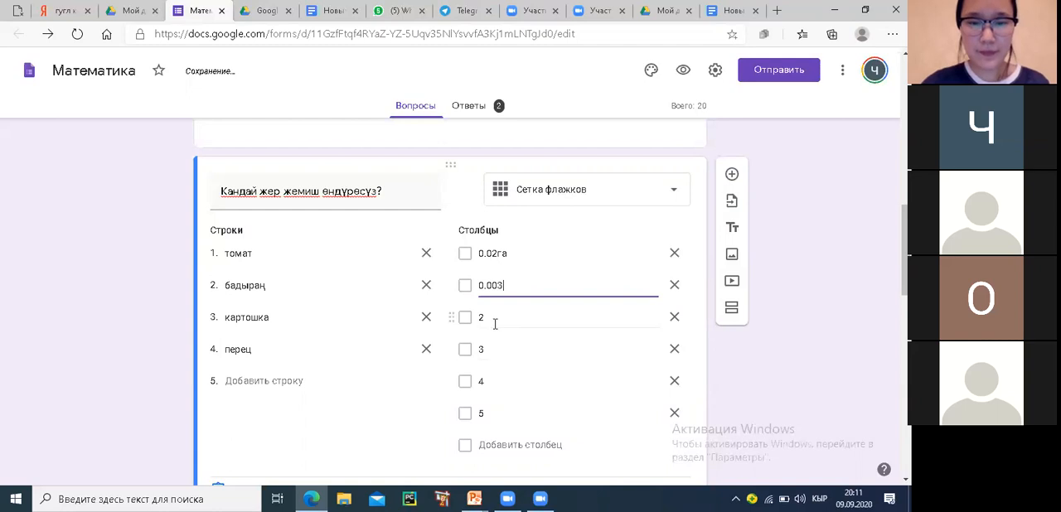
left_click(496, 322)
type("0.")
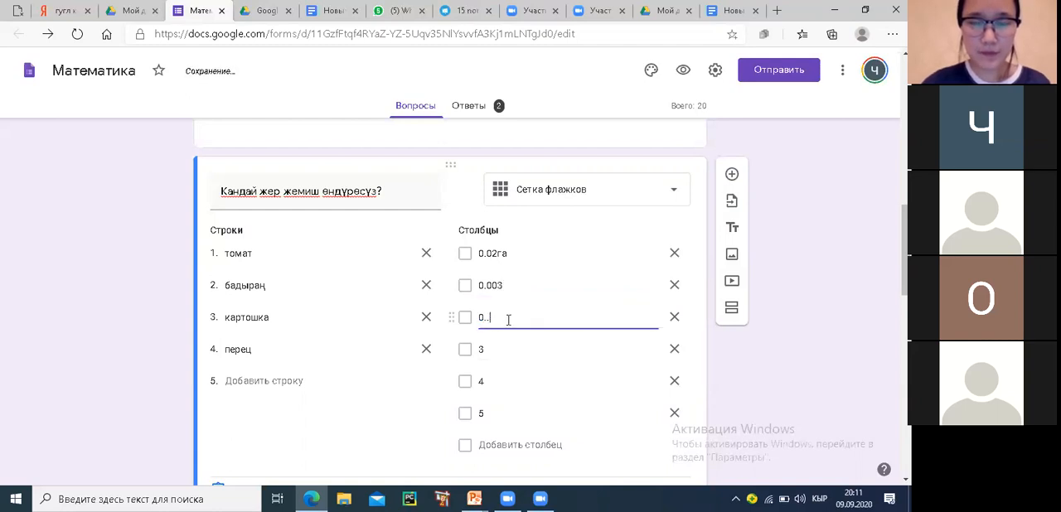
type("04")
left_click(495, 351)
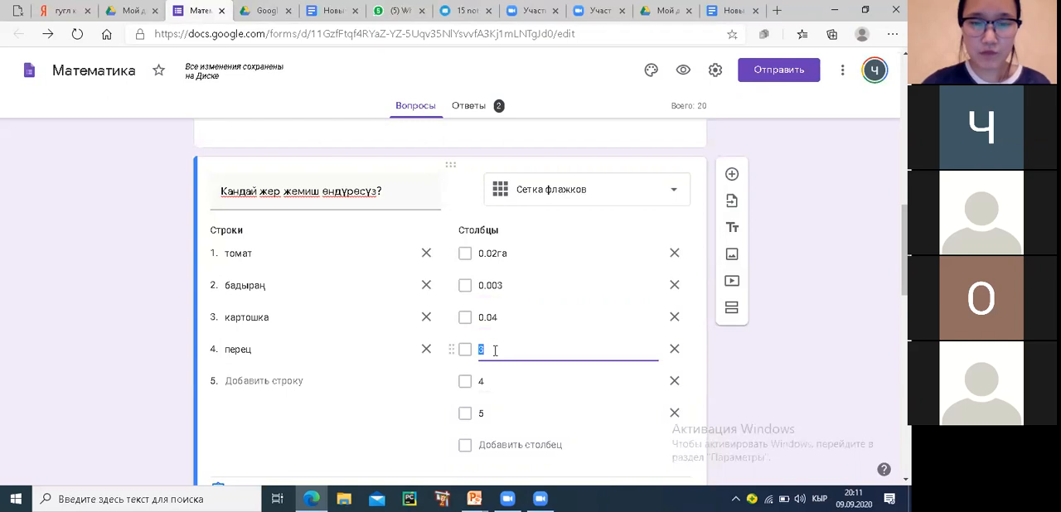
type("0.")
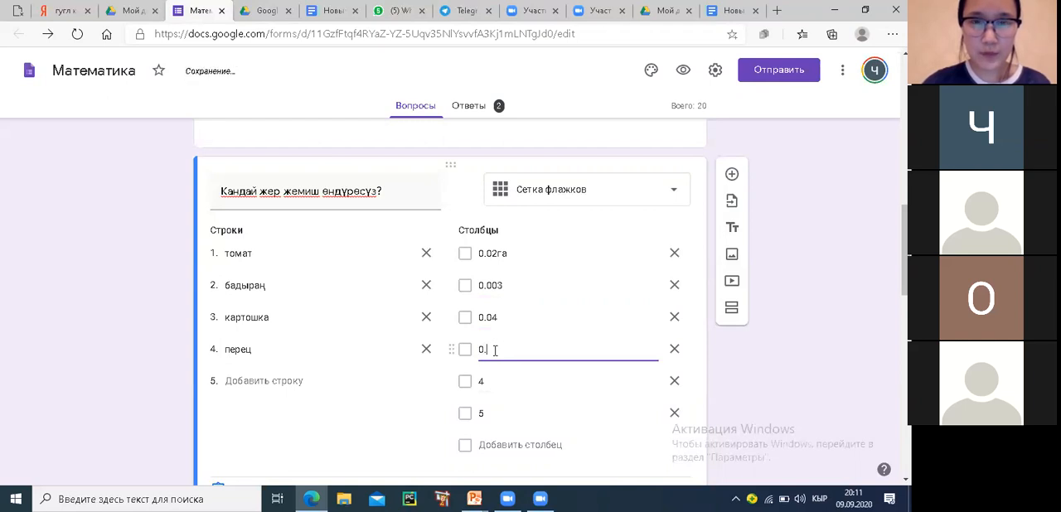
type("0")
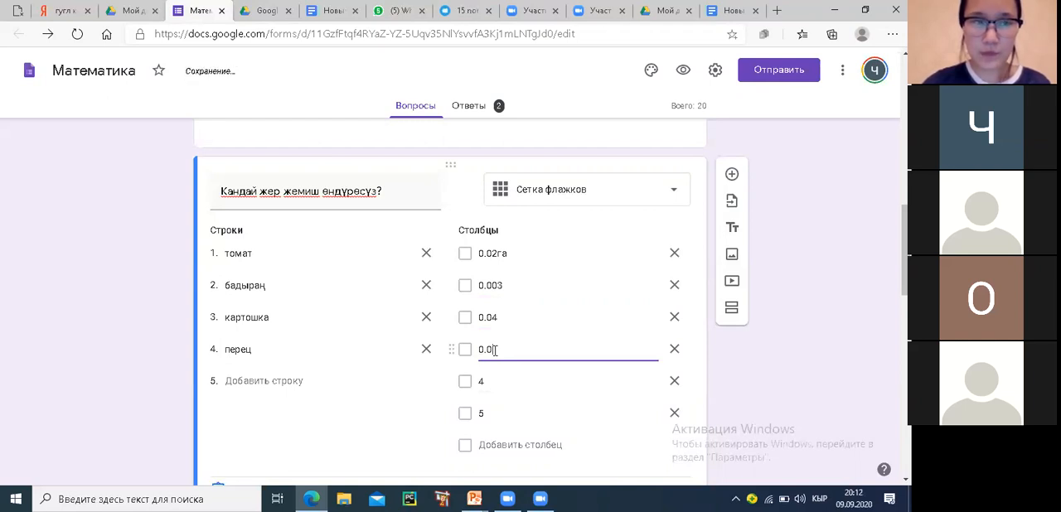
type("02")
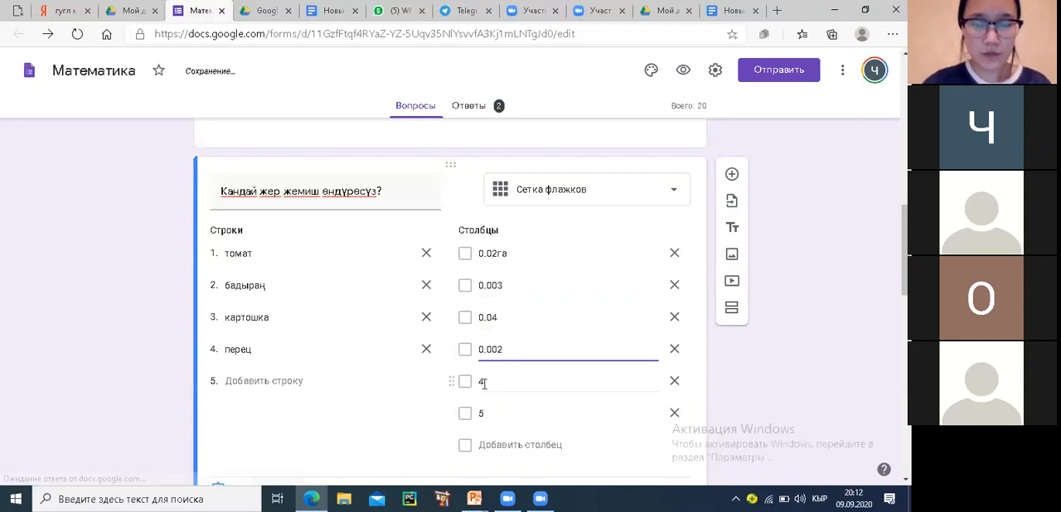
Delete the two leftover columns 4 and 5 from the checkbox grid
left_click(484, 382)
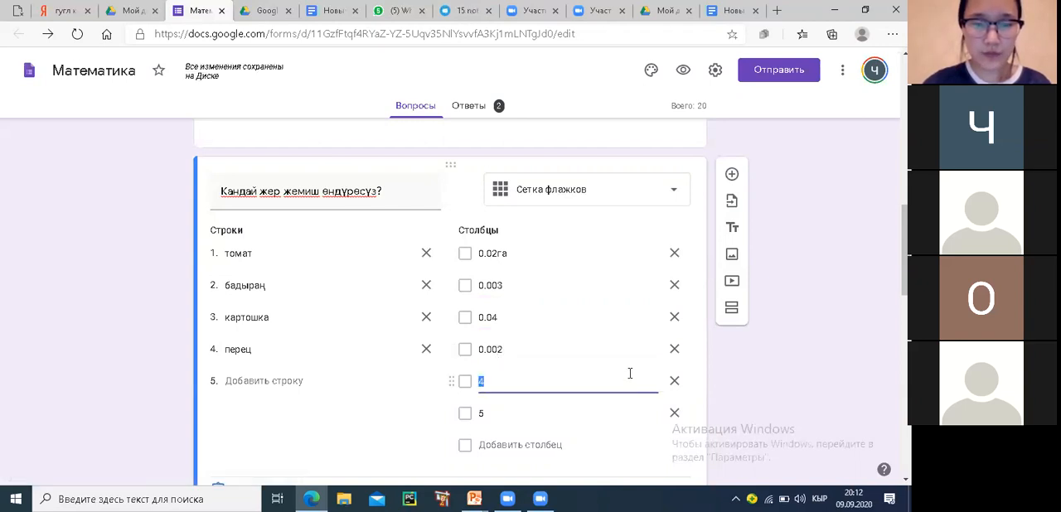
left_click(675, 384)
left_click(675, 381)
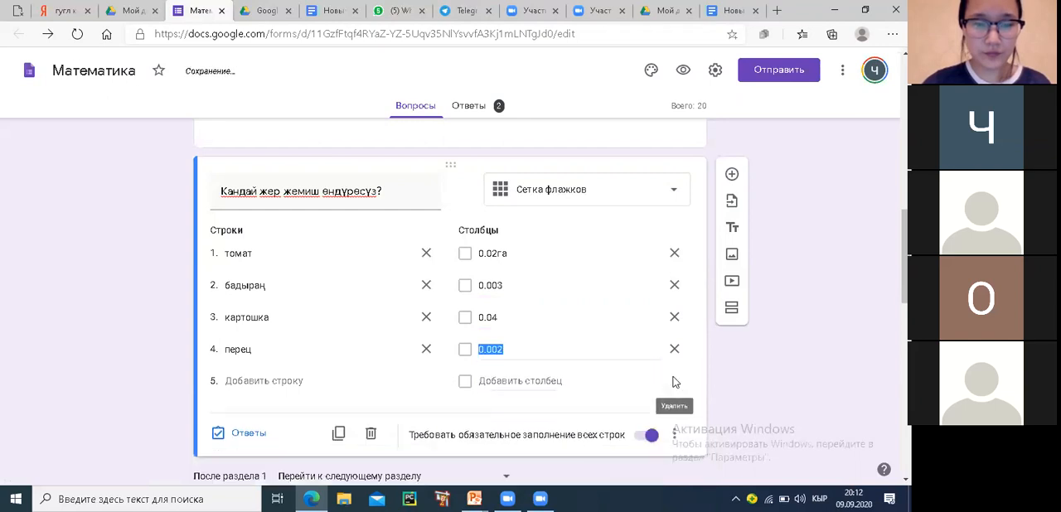
Preview the form and answer the name question with в and the class question with 1, leaving the region unselected
left_click(687, 69)
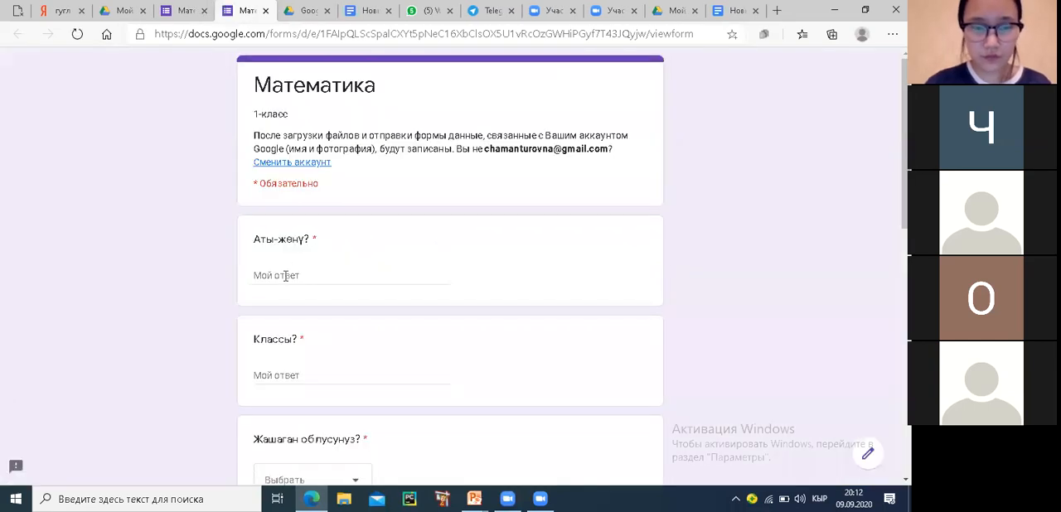
left_click(285, 277)
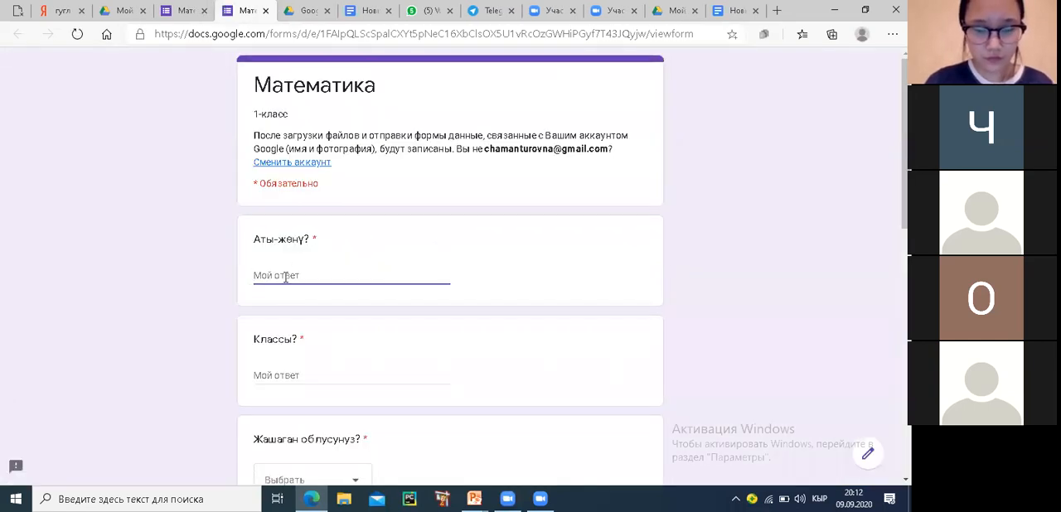
type("в")
left_click(267, 378)
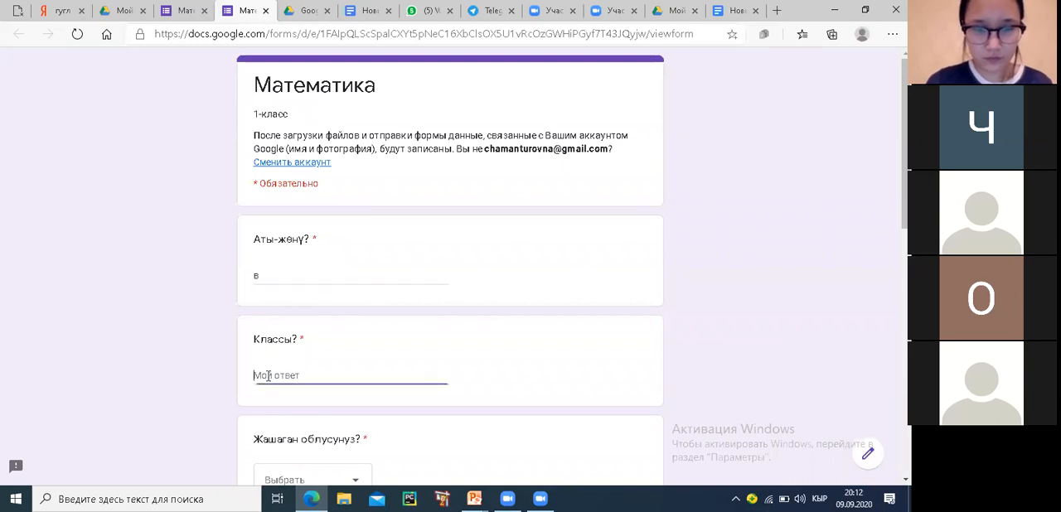
type("1")
scroll(273, 377, "down", 1)
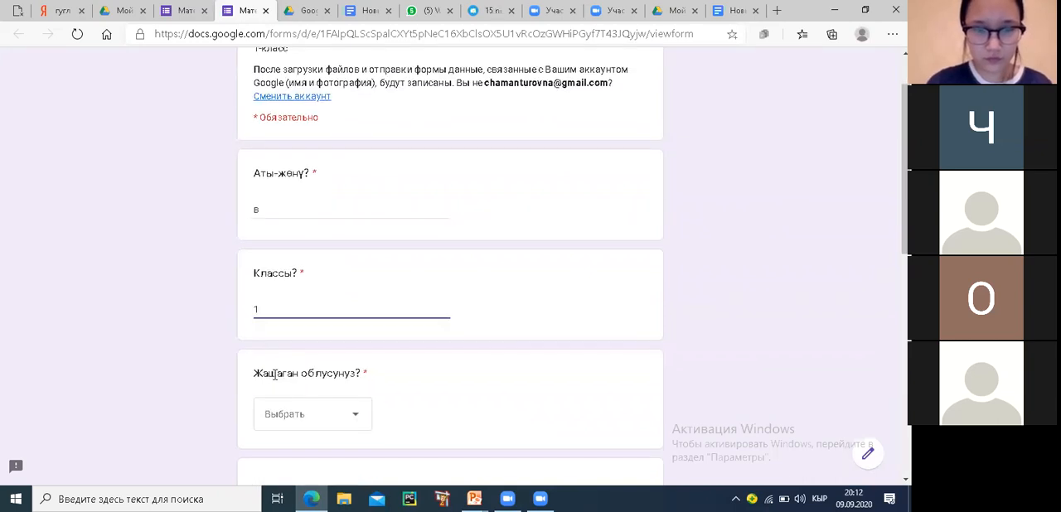
left_click(283, 417)
scroll(469, 329, "down", 3)
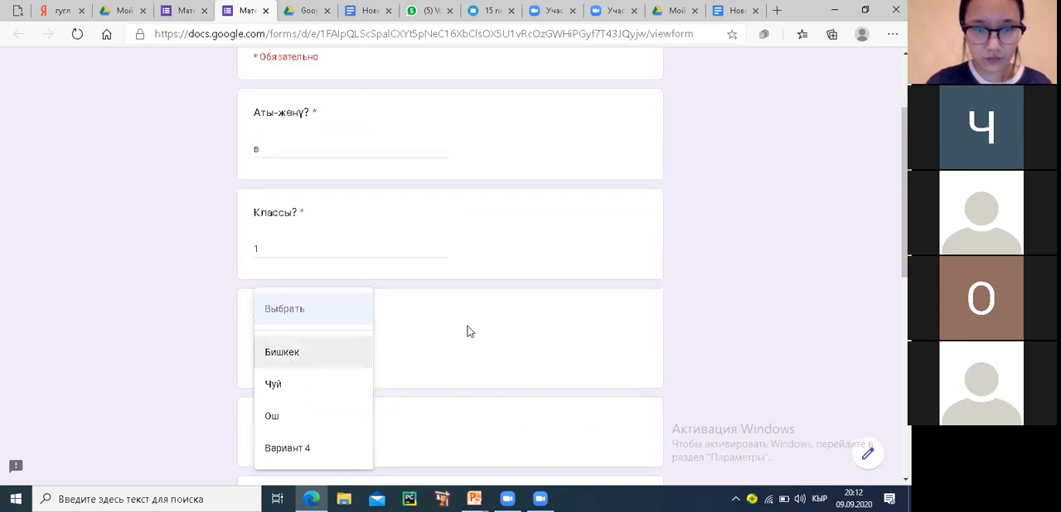
left_click(705, 311)
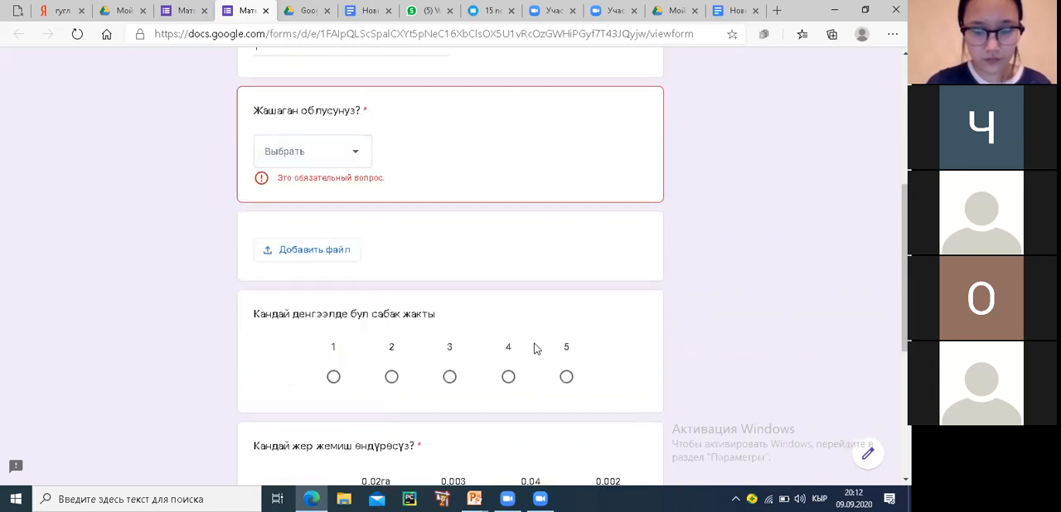
In the checkbox grid, tick 0.02га and 0.002 for томат, 0.003 and 0.04 for бадыраң, all four columns for картошка, and 0.003 for перец
scroll(431, 327, "down", 4)
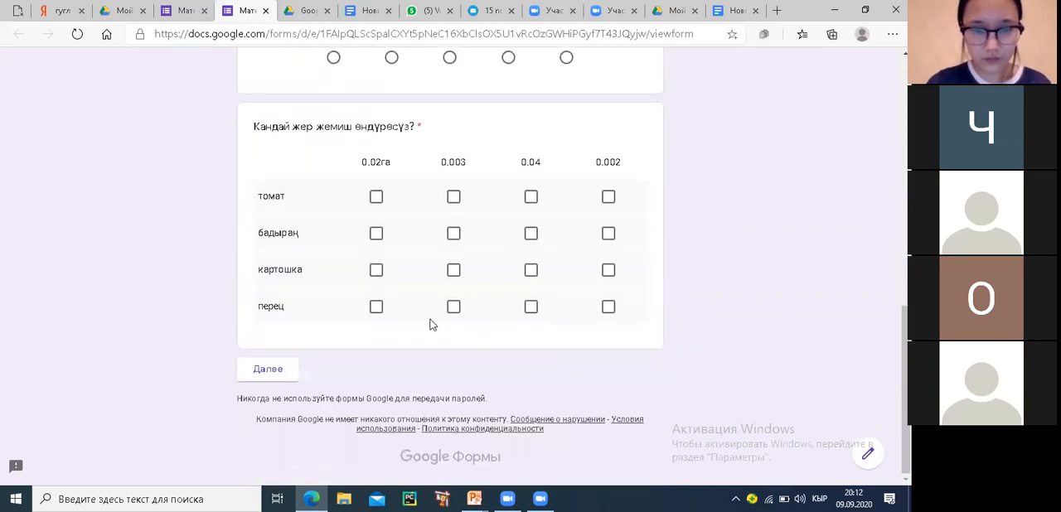
left_click(375, 198)
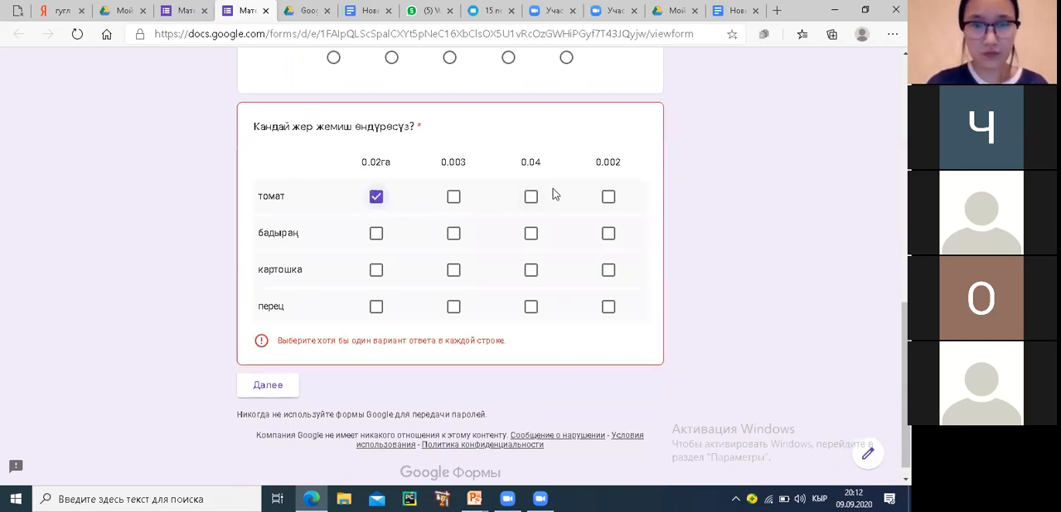
left_click(608, 198)
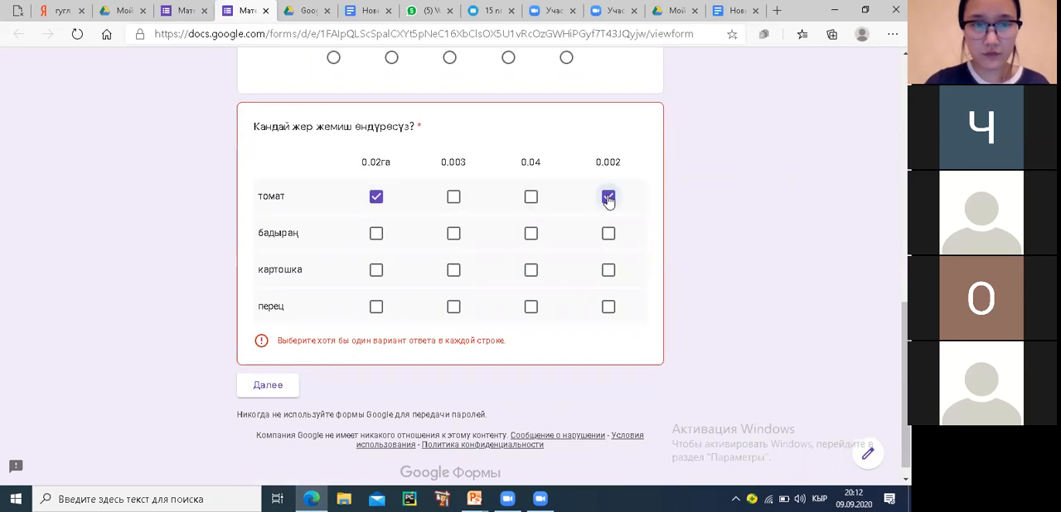
left_click(454, 235)
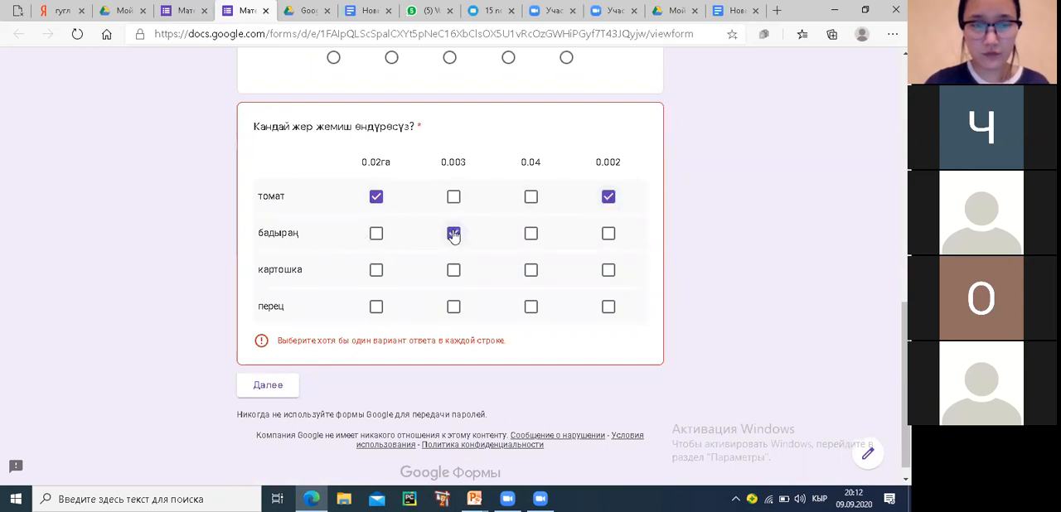
left_click(530, 235)
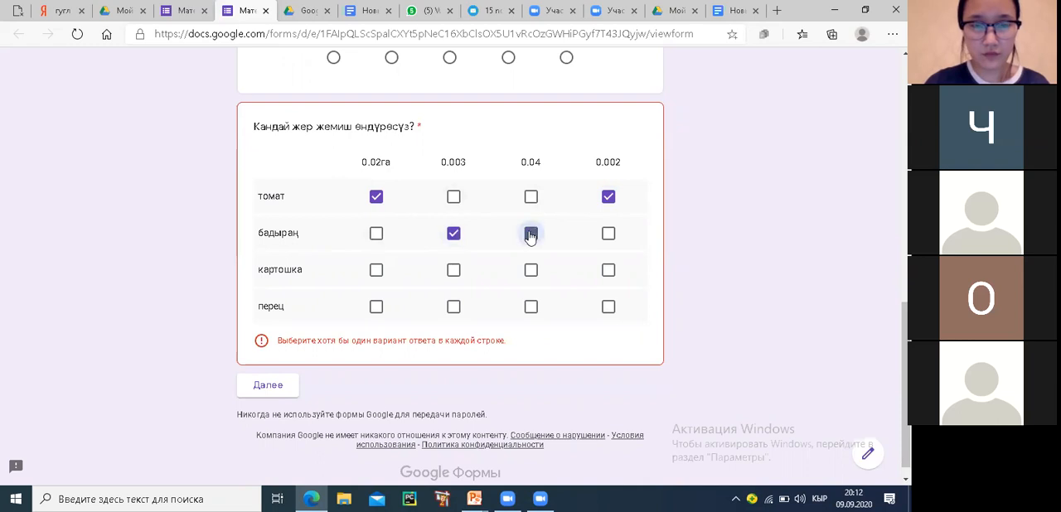
left_click(377, 272)
left_click(532, 271)
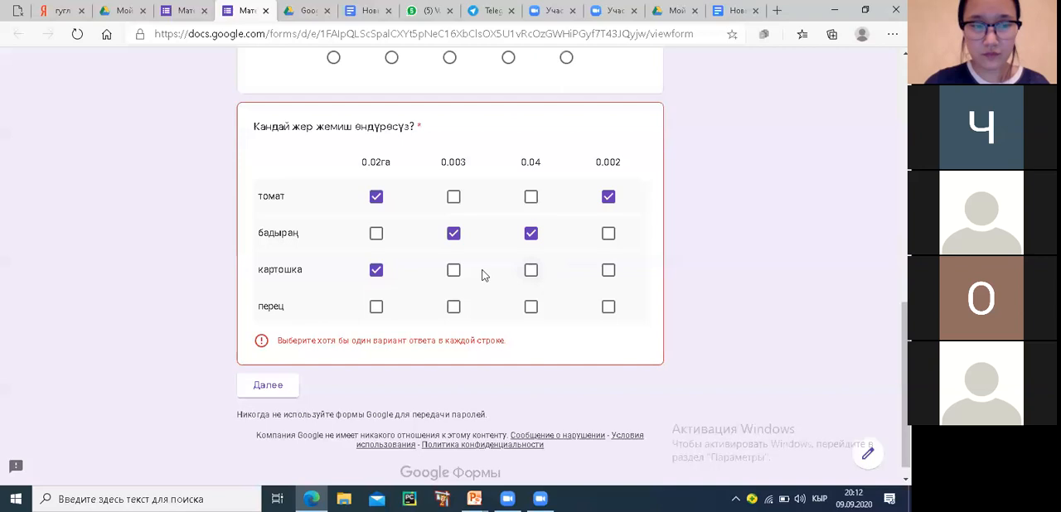
left_click(453, 270)
left_click(608, 271)
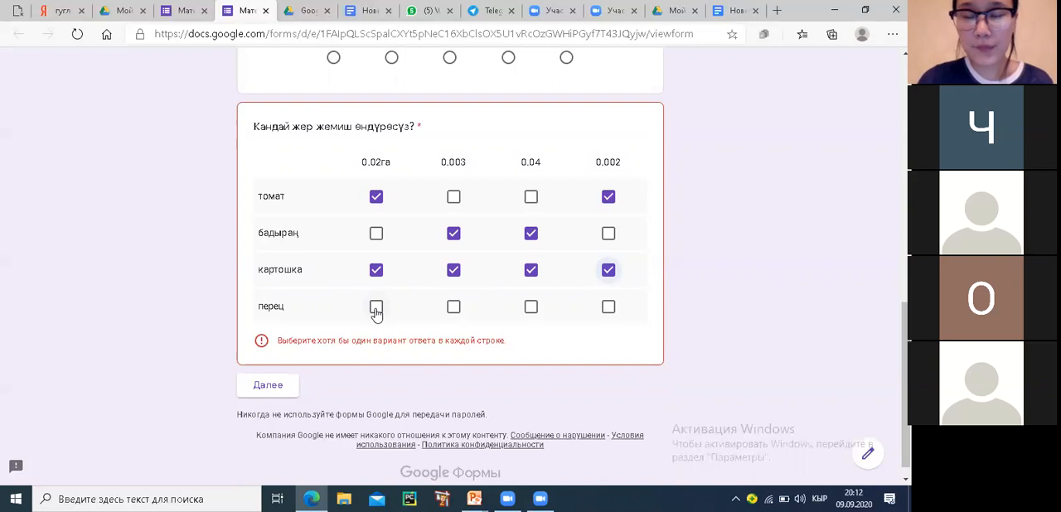
left_click(453, 308)
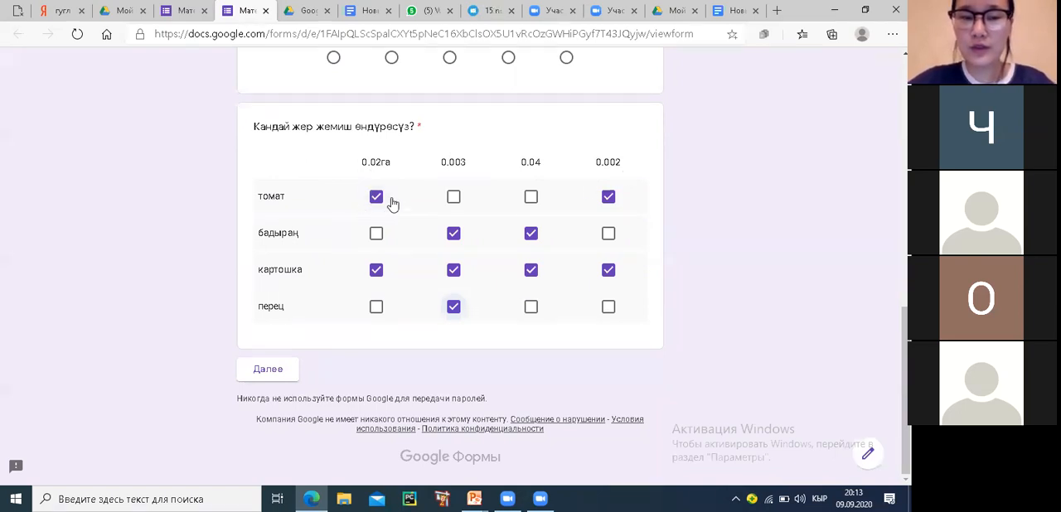
left_click(608, 196)
left_click(608, 196)
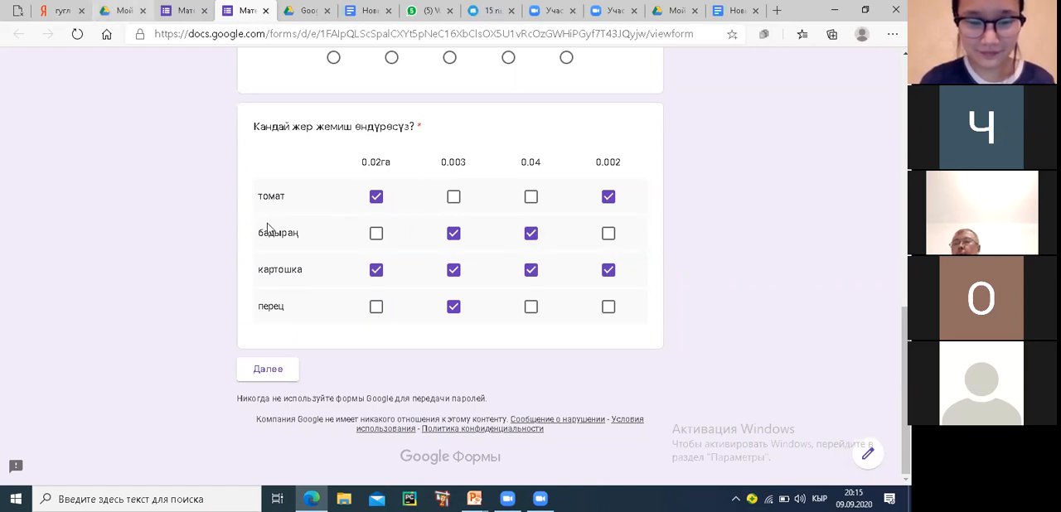
In Google Drive, open База данных_Нарын_ 14.06.2020.xlsx, examine the Сбережения АГВП and Агродеятельность ГВП sheets, and close Drive
scroll(389, 260, "down", 5)
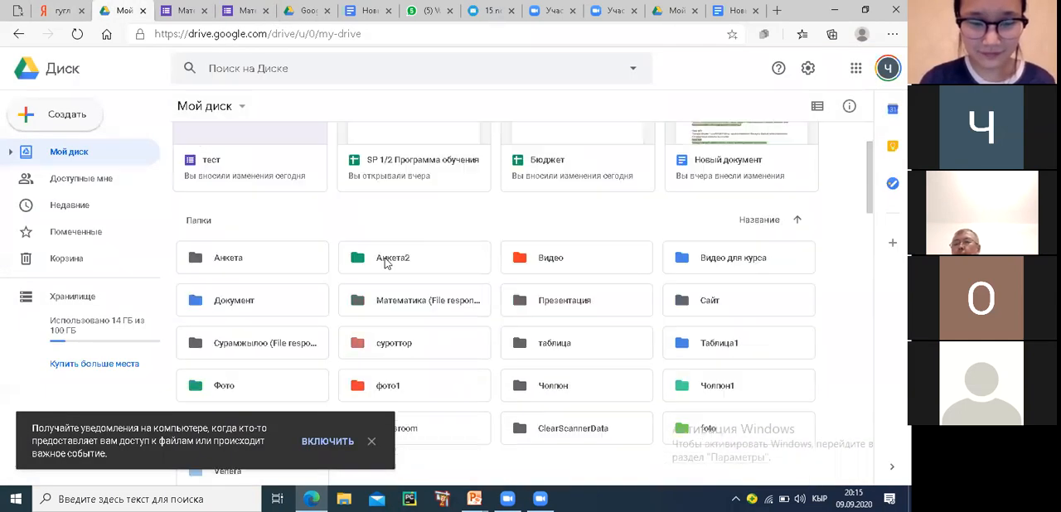
scroll(258, 166, "down", 4)
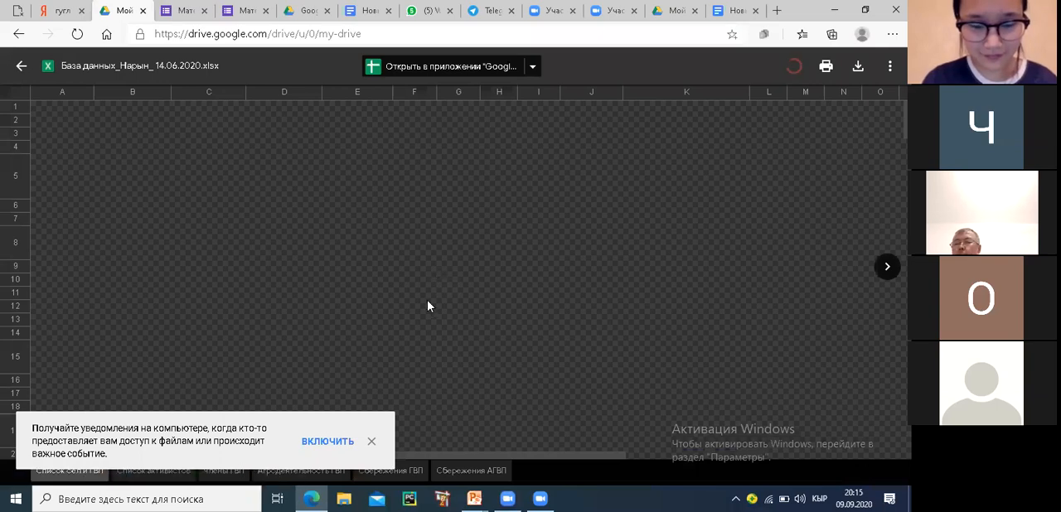
left_click(478, 472)
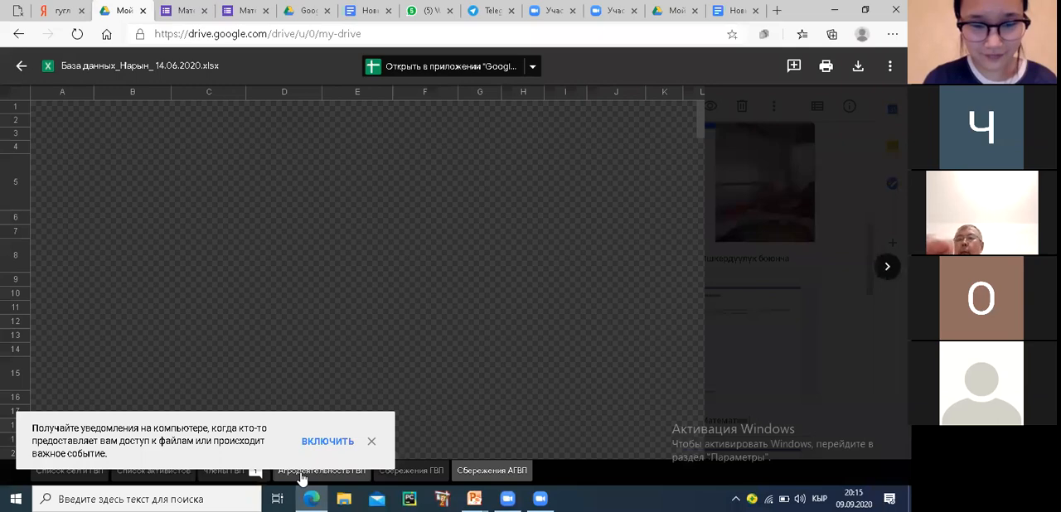
left_click(303, 477)
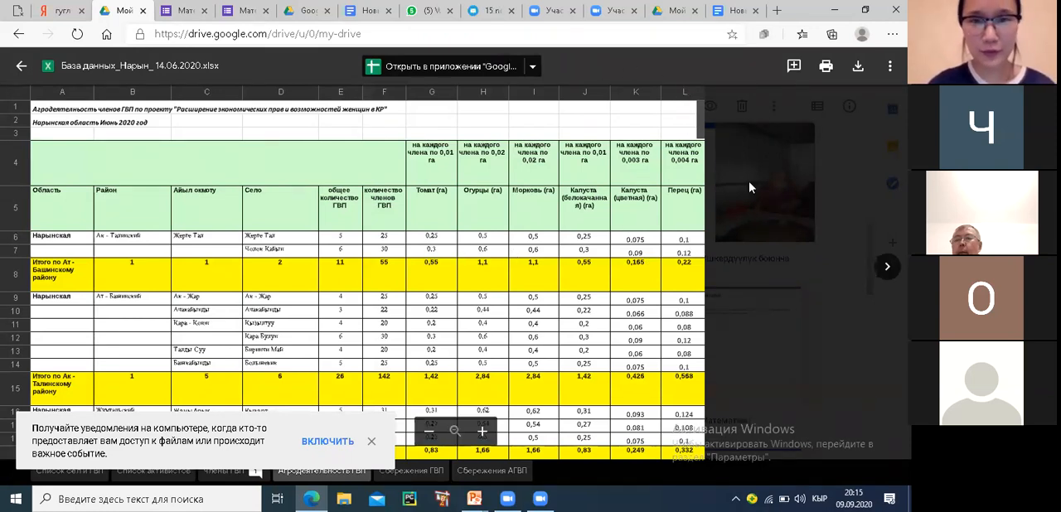
left_click(372, 442)
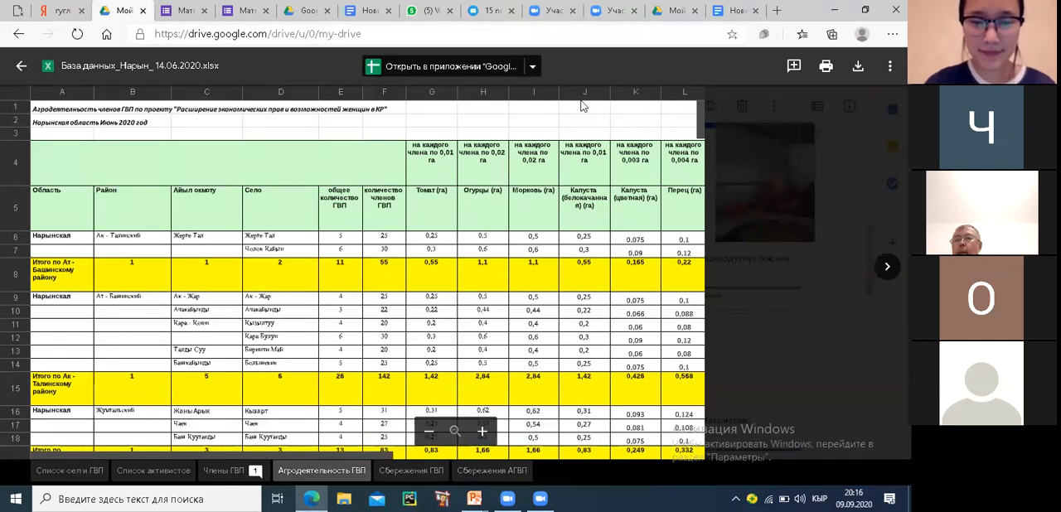
left_click(142, 11)
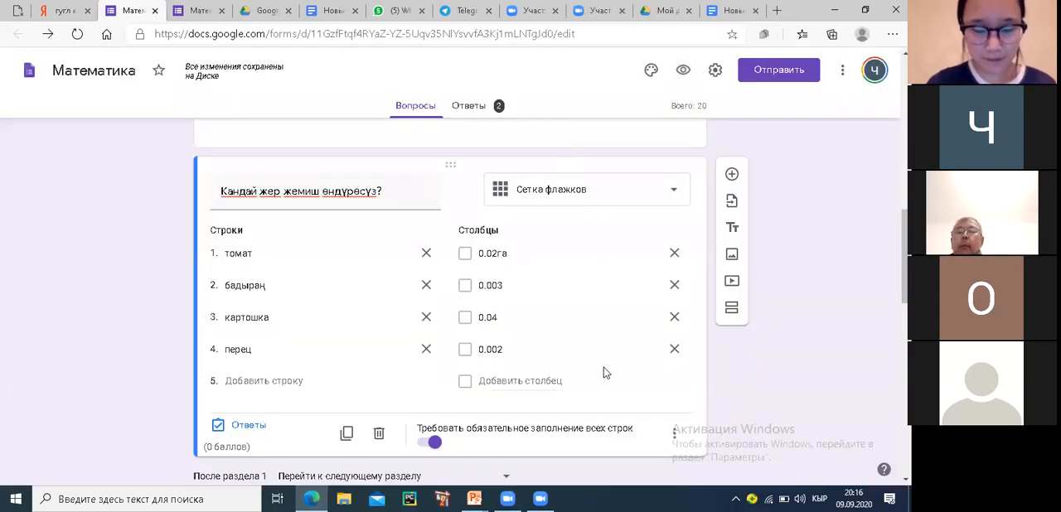
Review the question types available for the checkbox-grid question, keeping its current type
scroll(604, 367, "down", 2)
scroll(606, 365, "up", 1)
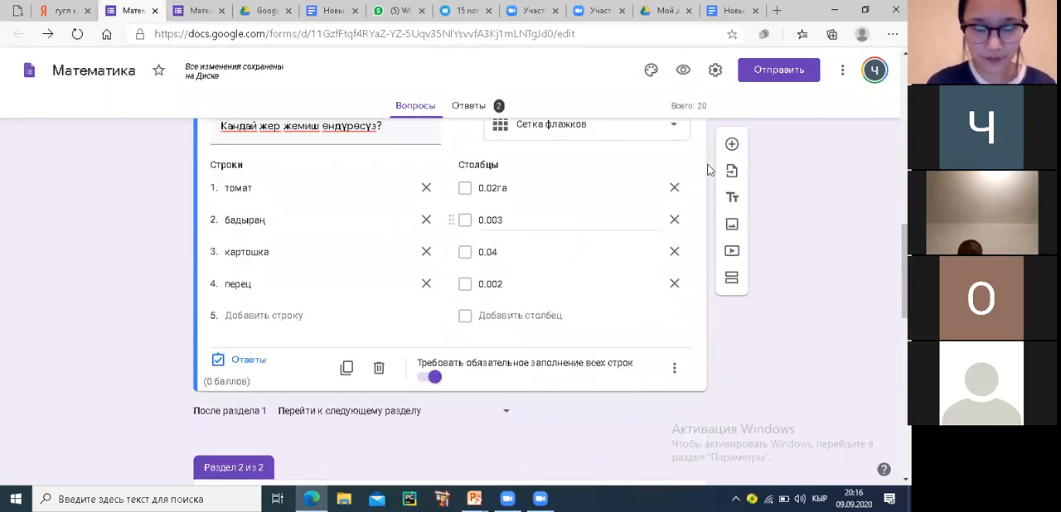
left_click(676, 131)
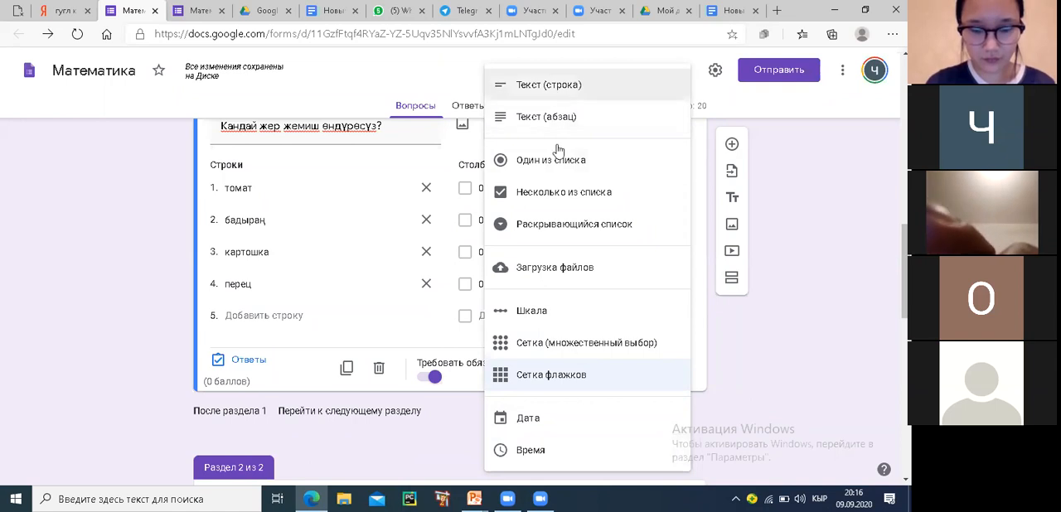
left_click(767, 370)
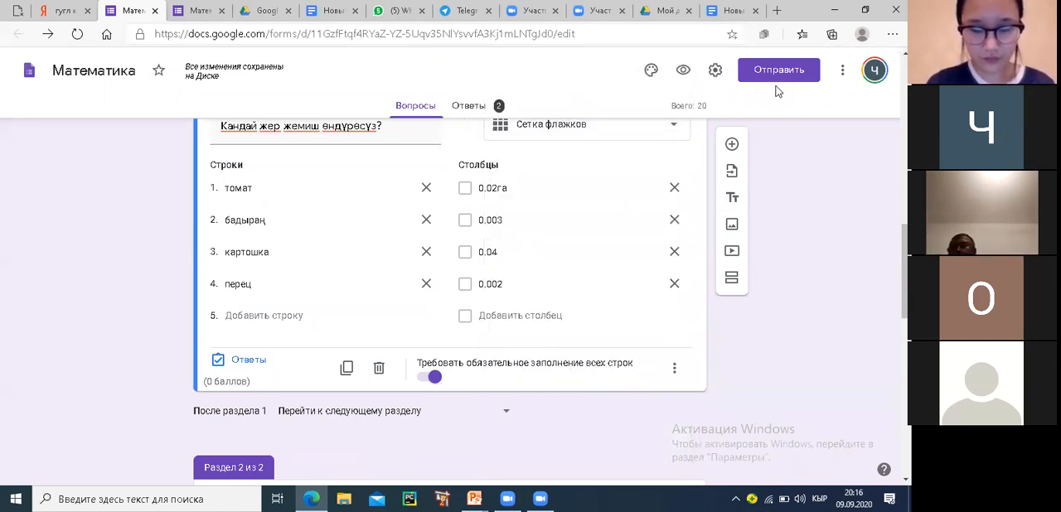
Set the form's access to Доступные пользователям, у которых есть ссылка with the Редактор role
left_click(842, 73)
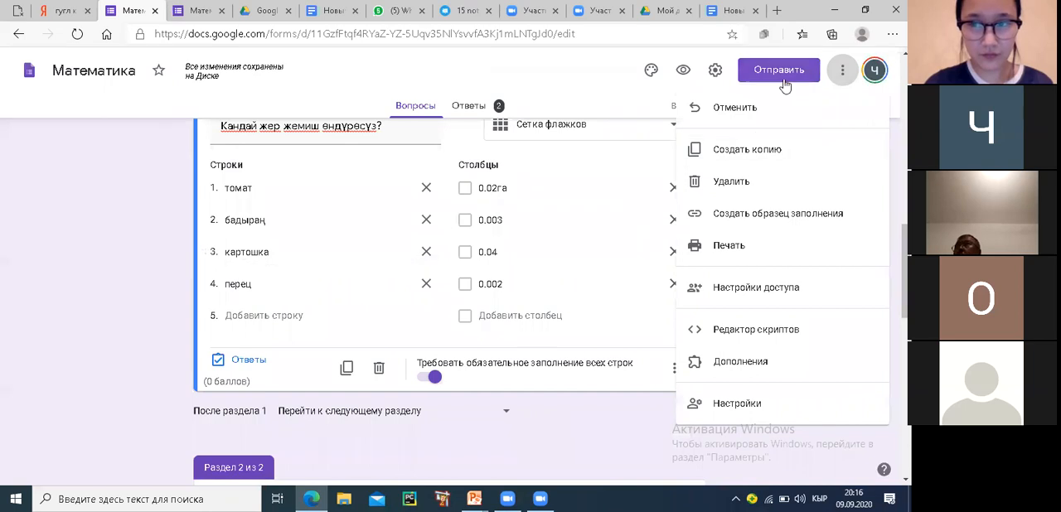
left_click(738, 291)
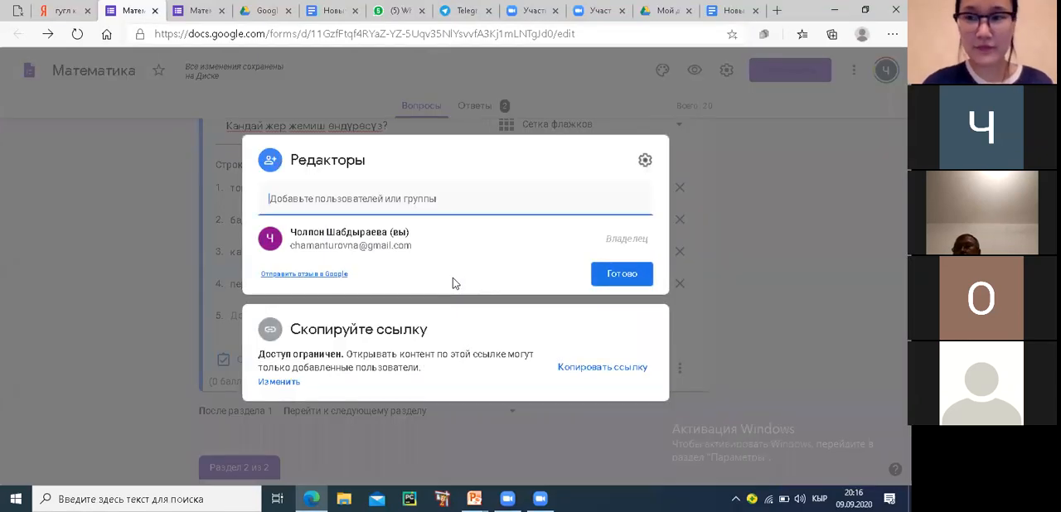
left_click(280, 383)
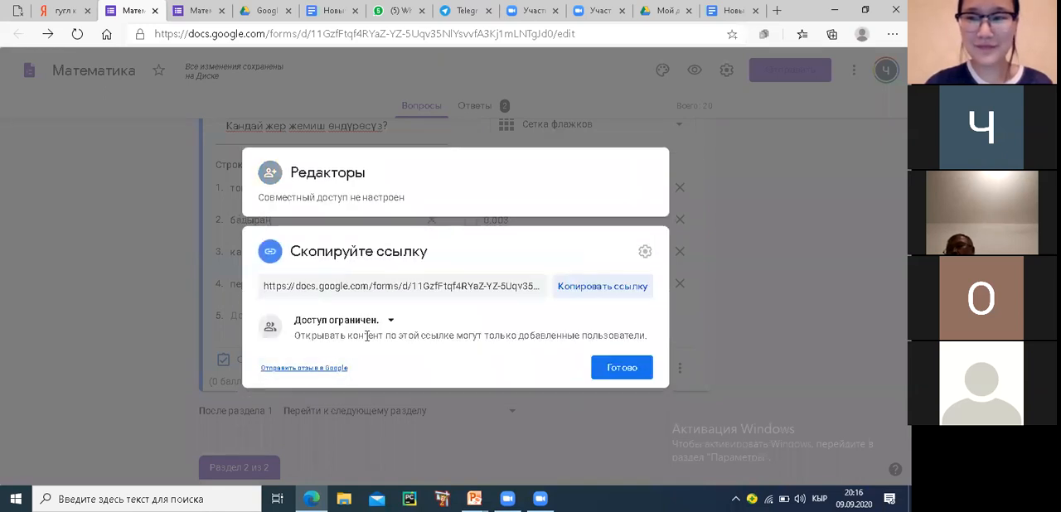
left_click(392, 322)
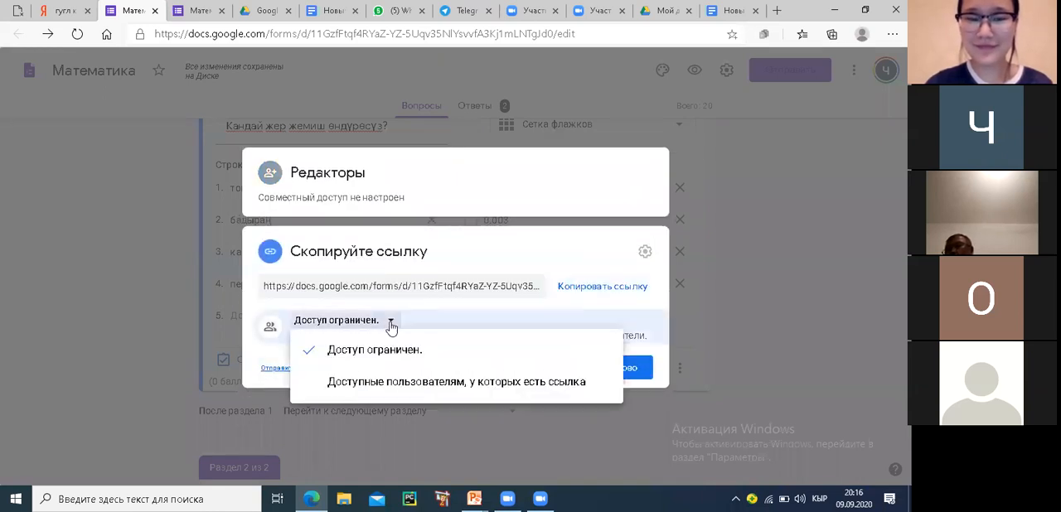
left_click(362, 386)
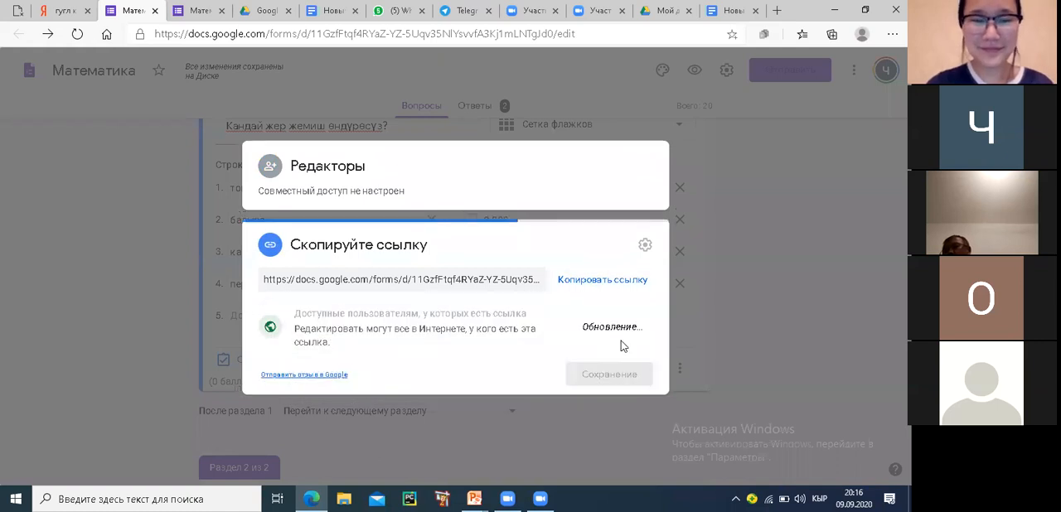
left_click(642, 308)
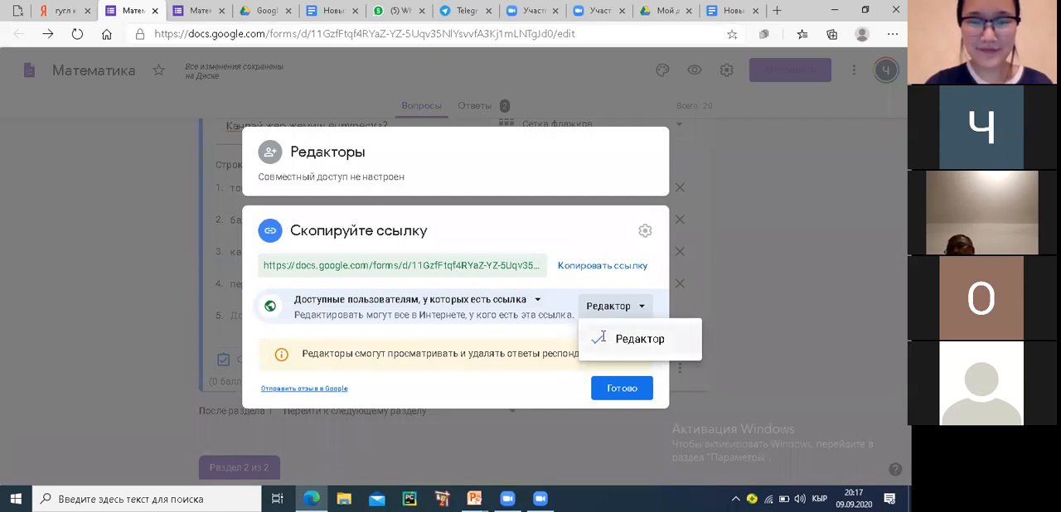
left_click(621, 339)
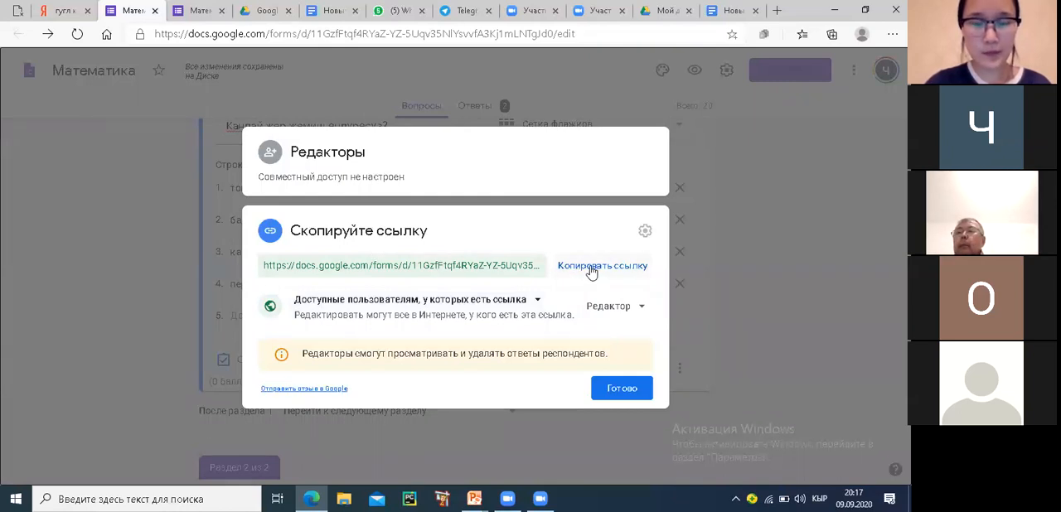
left_click(620, 386)
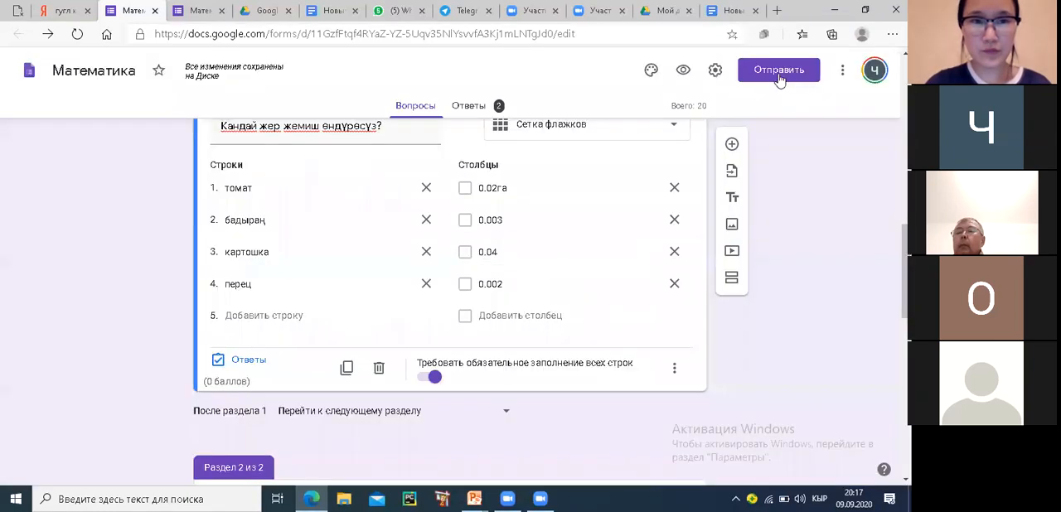
Generate a short URL for sending the form by link and close the sending options
left_click(777, 76)
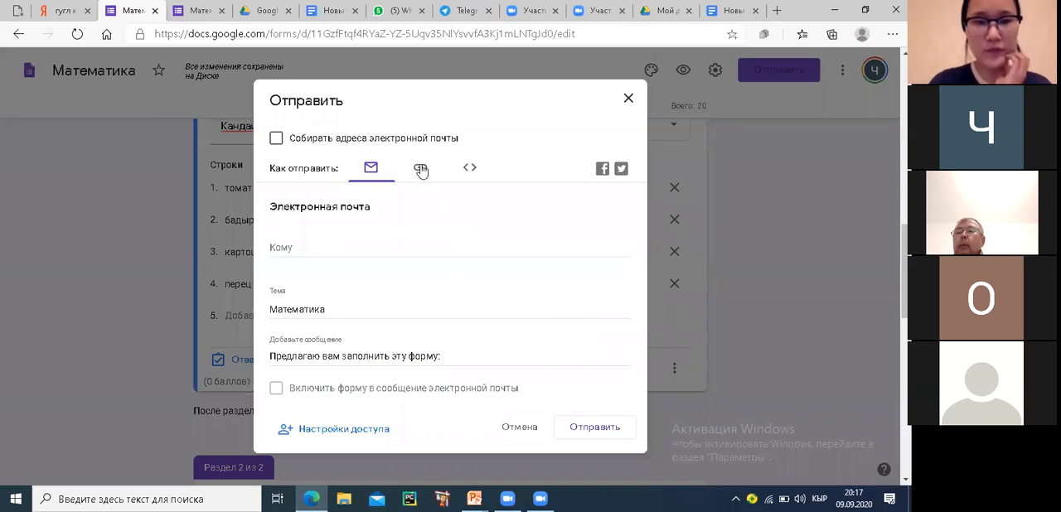
left_click(420, 168)
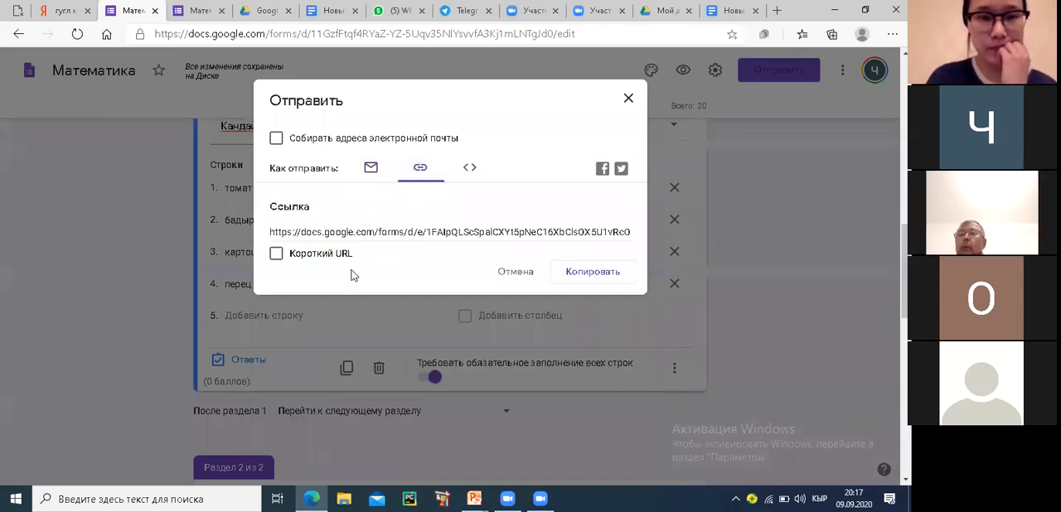
left_click(276, 253)
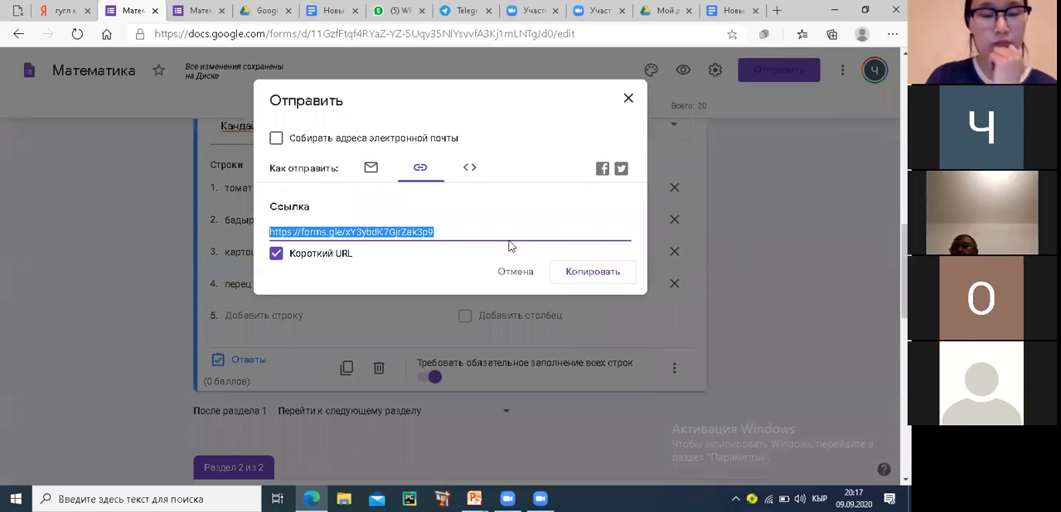
left_click(627, 100)
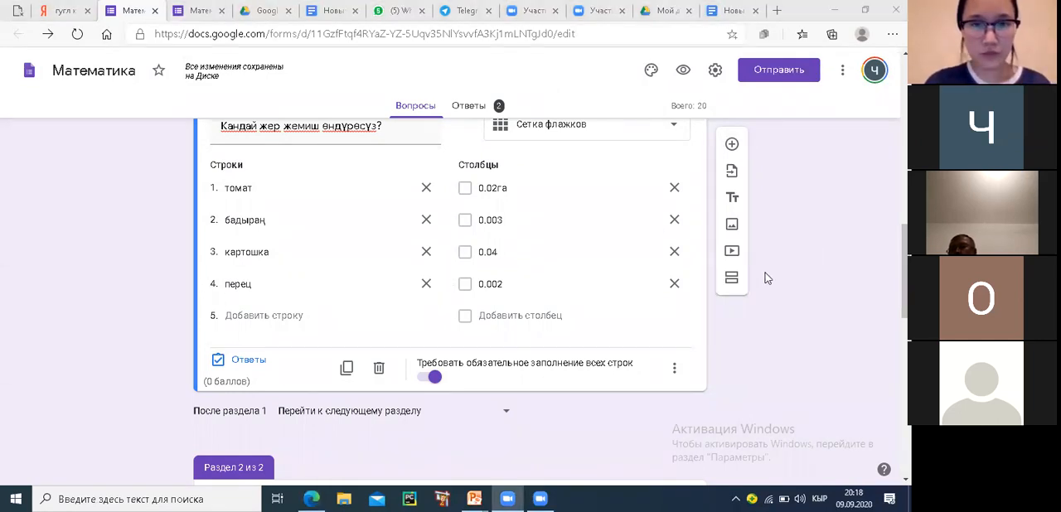
scroll(767, 279, "up", 10)
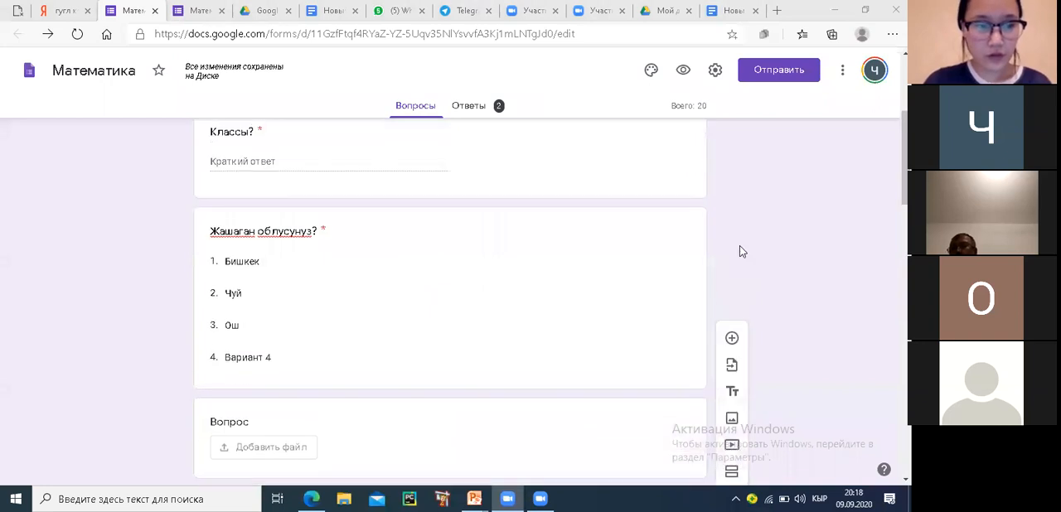
scroll(739, 247, "up", 3)
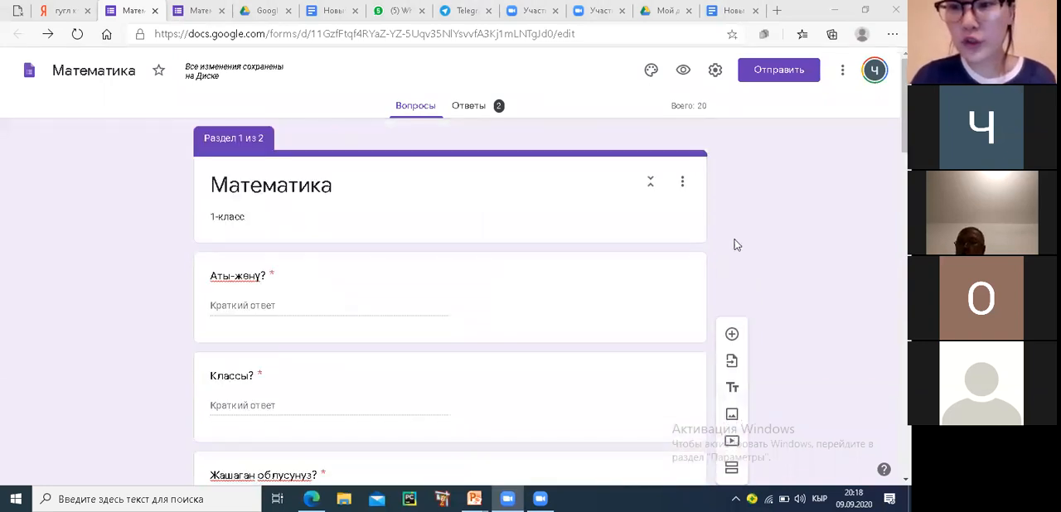